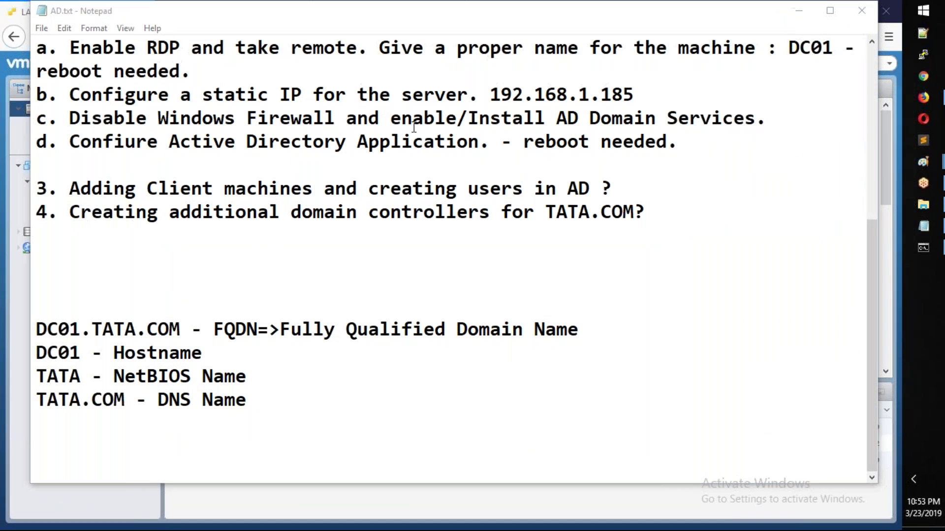
Step: Select the first question and its three terms in the AD.txt notes
left_click(177, 123)
left_click_drag(177, 123, 32, 49)
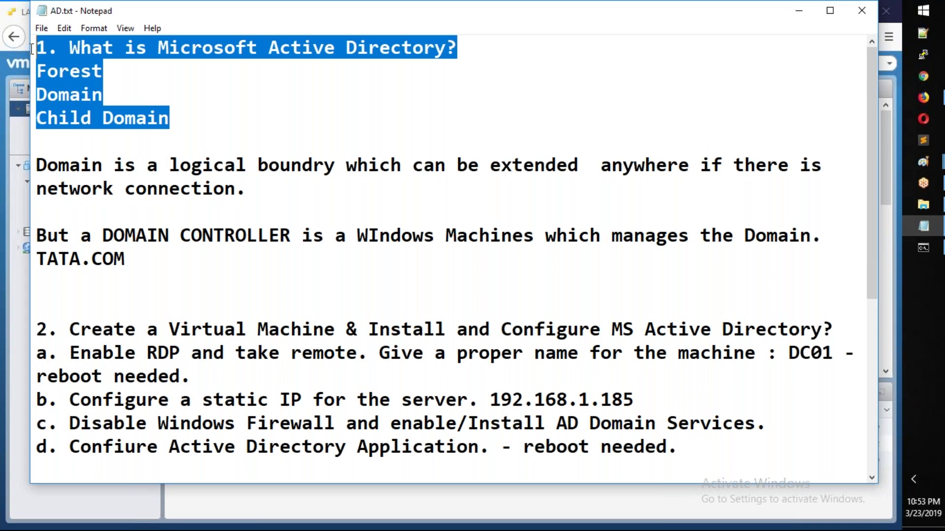
scroll(208, 151, "down", 2)
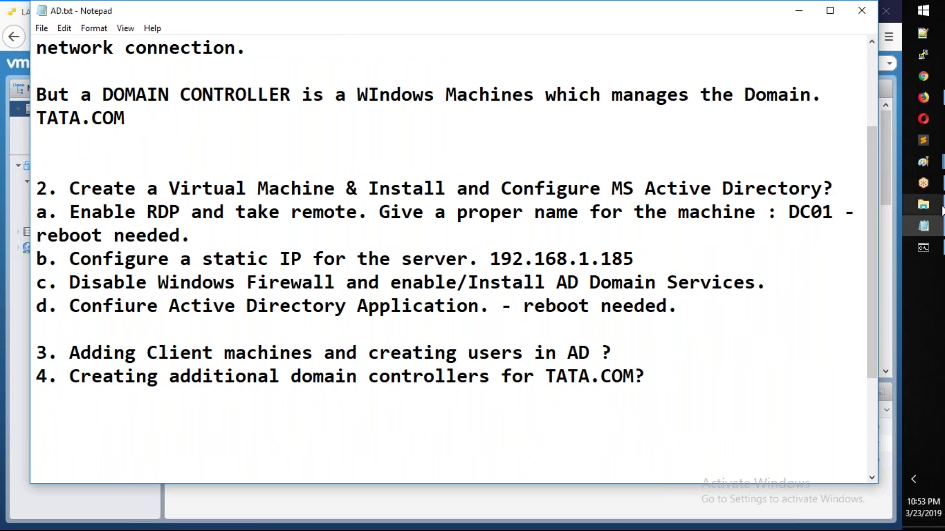
Step: Power on the DC01.TATA.COM virtual machine from the ESXi host page
mouse_move(925, 98)
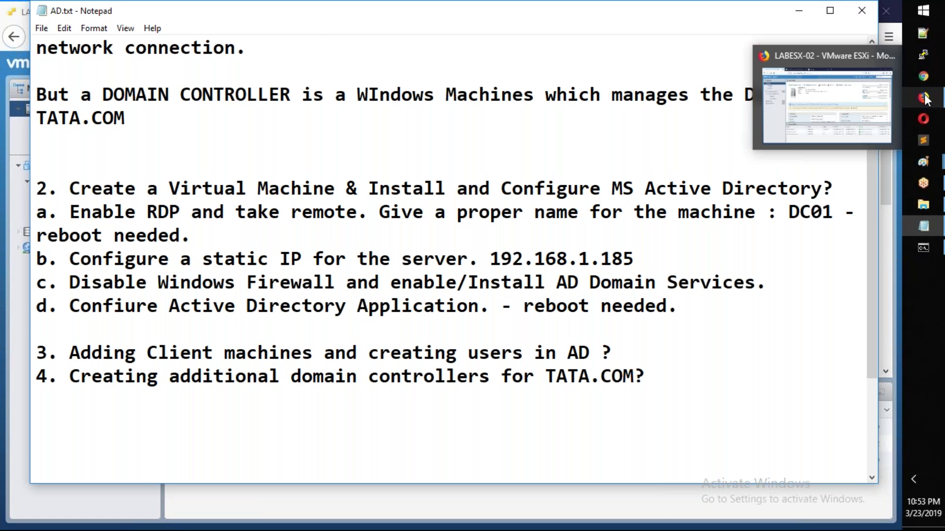
left_click(795, 120)
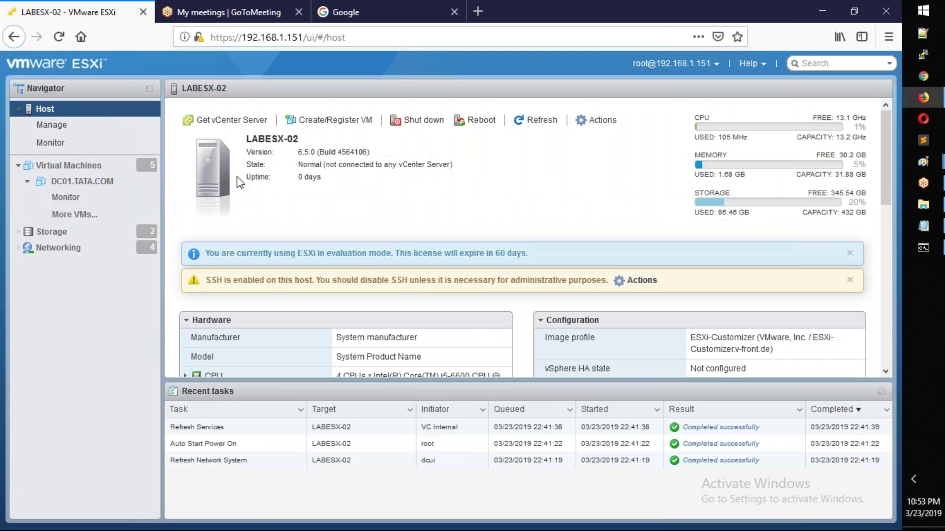
left_click(98, 186)
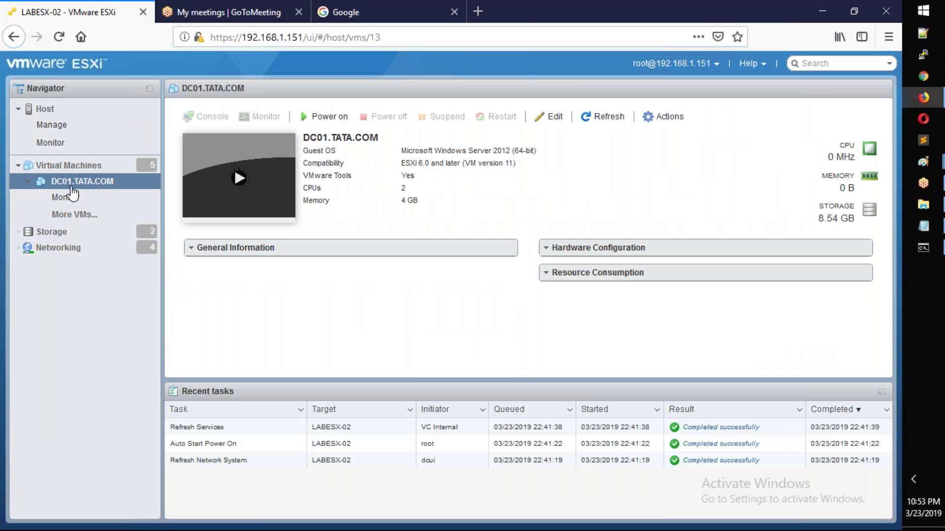
left_click(325, 121)
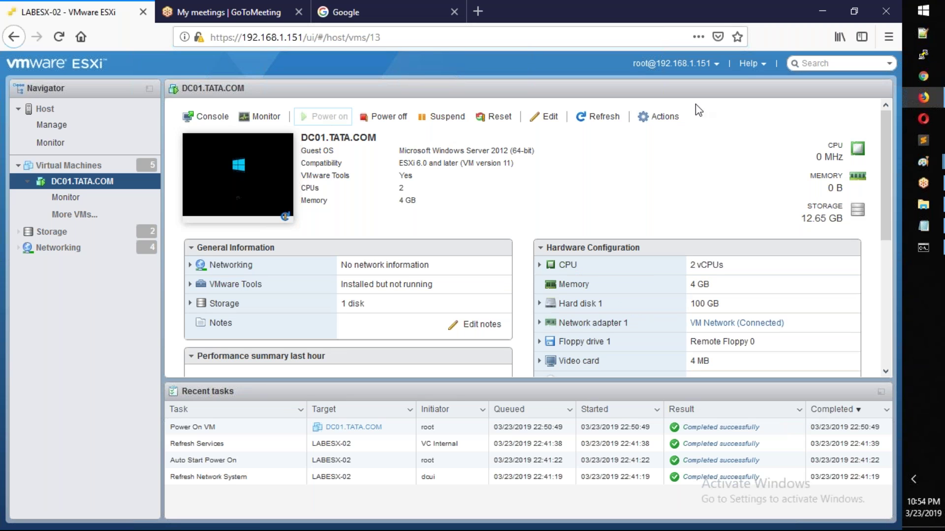
Step: Add the indented line 'a. Create a' below item 3 in AD.txt, then return to ESXi
mouse_move(927, 238)
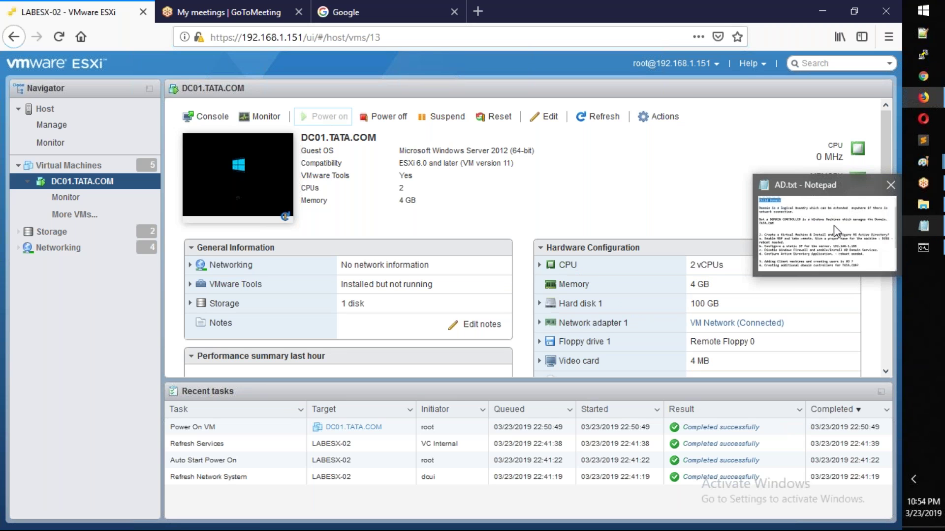
left_click(792, 231)
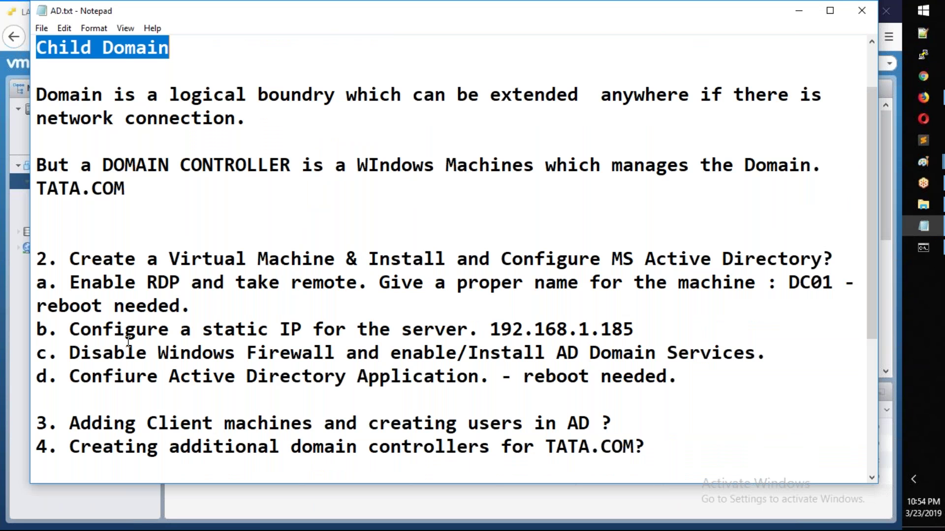
scroll(68, 396, "down", 3)
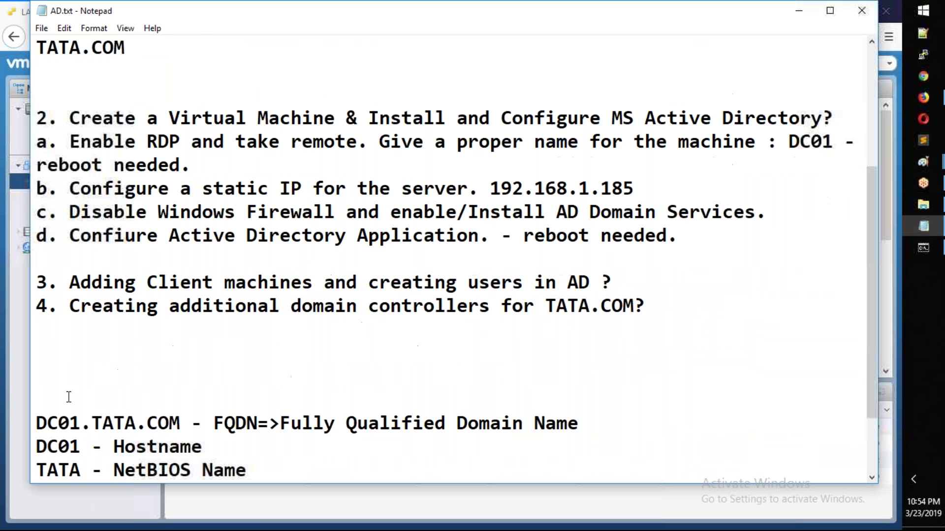
left_click_drag(70, 188, 627, 188)
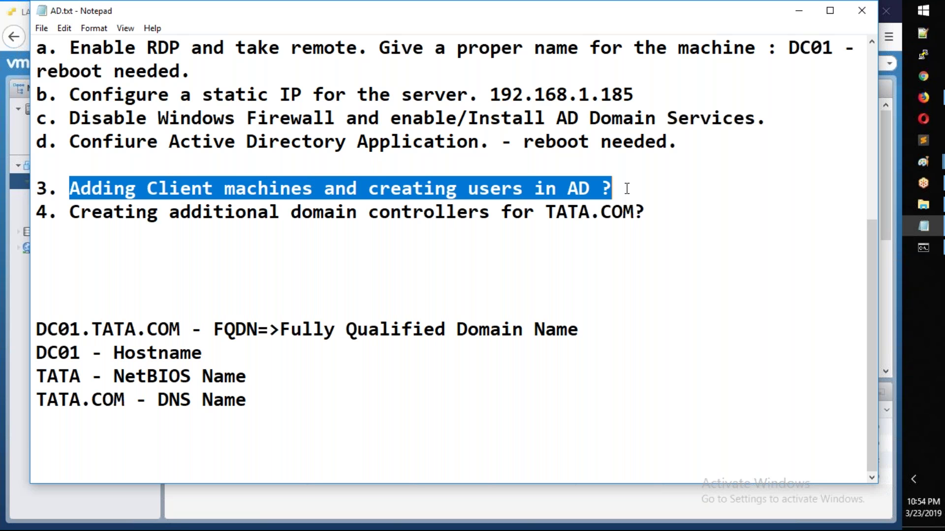
left_click(637, 181)
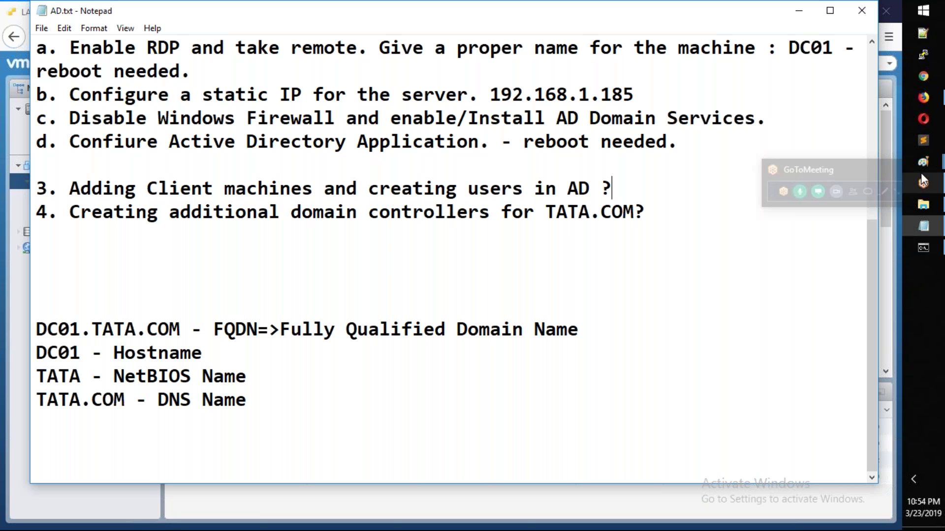
key("Return")
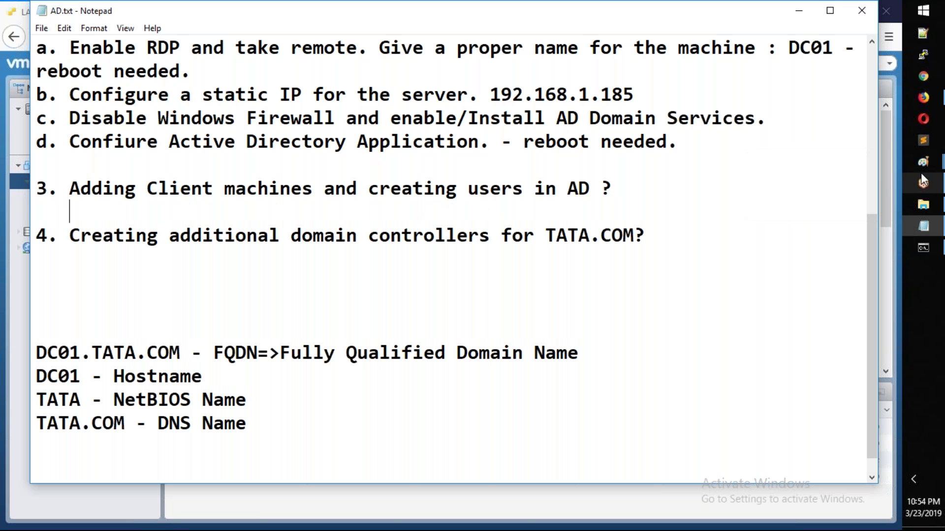
type("a. Create a")
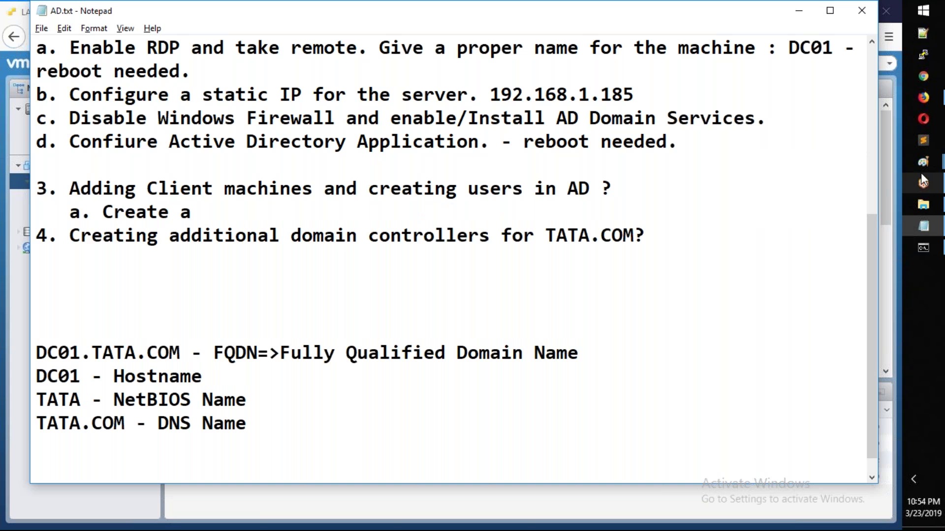
left_click(14, 183)
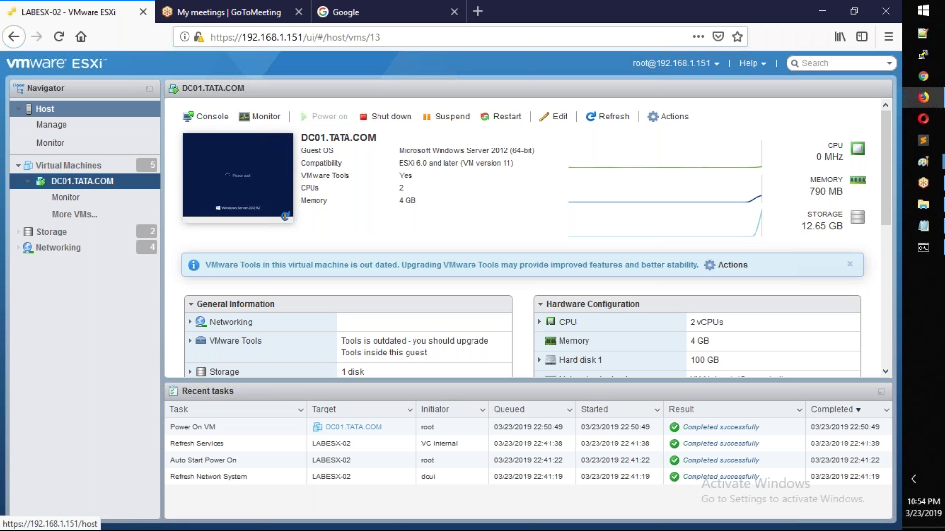
Step: Start the host's Create/Register VM wizard, then launch VMware Workstation with 'vmware'
right_click(53, 109)
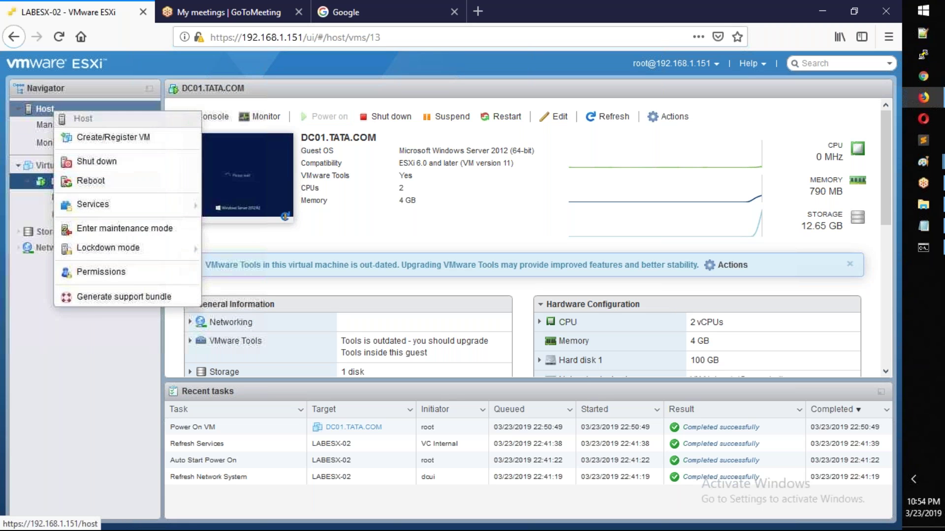
left_click(96, 143)
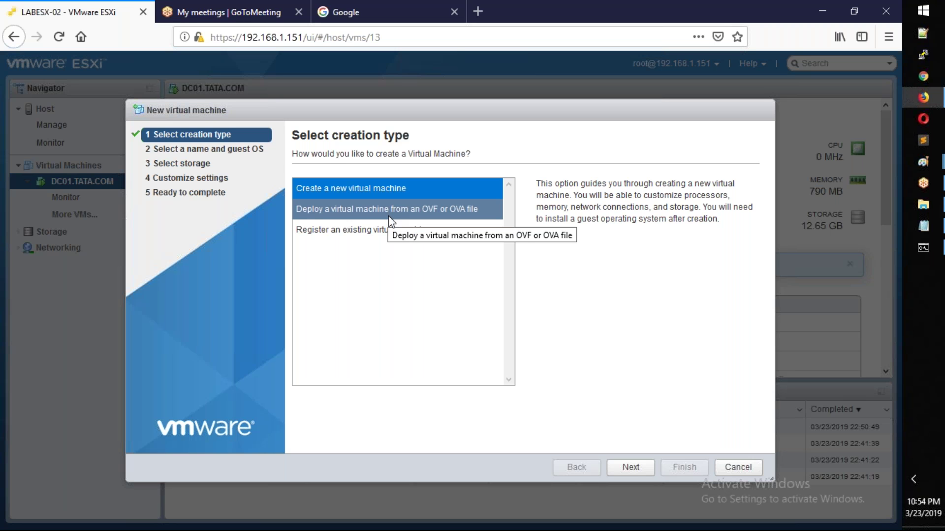
key("super+r")
type("vmware")
key("Return")
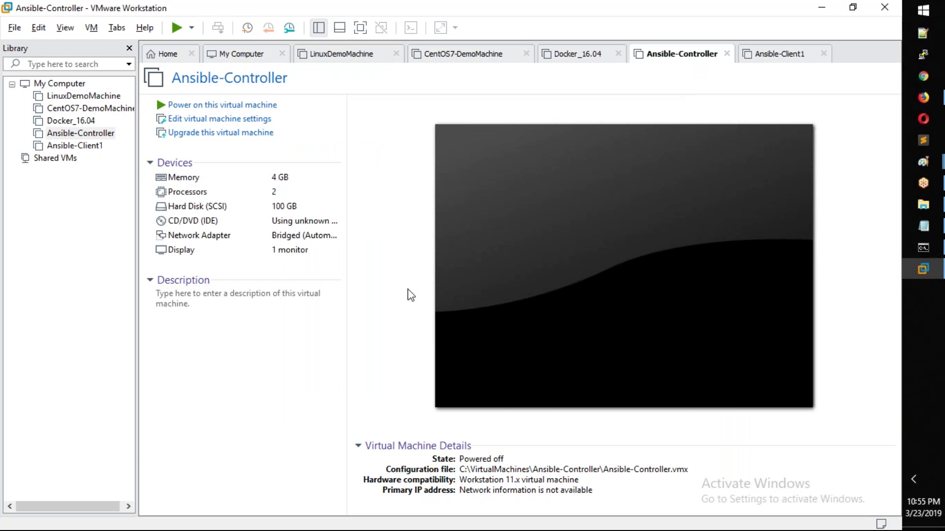
Step: Review item 4 in AD.txt, minimise Notepad, and close VMware Workstation
left_click(923, 226)
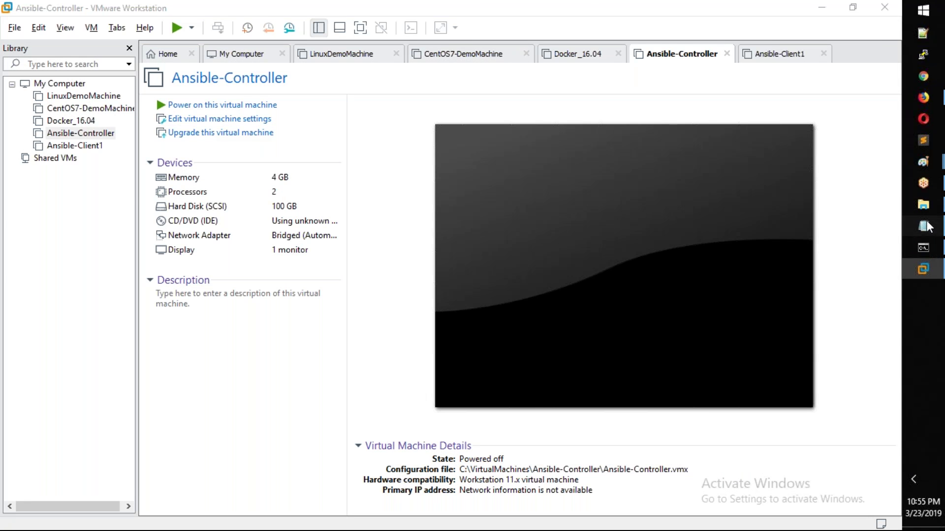
left_click_drag(82, 240, 657, 235)
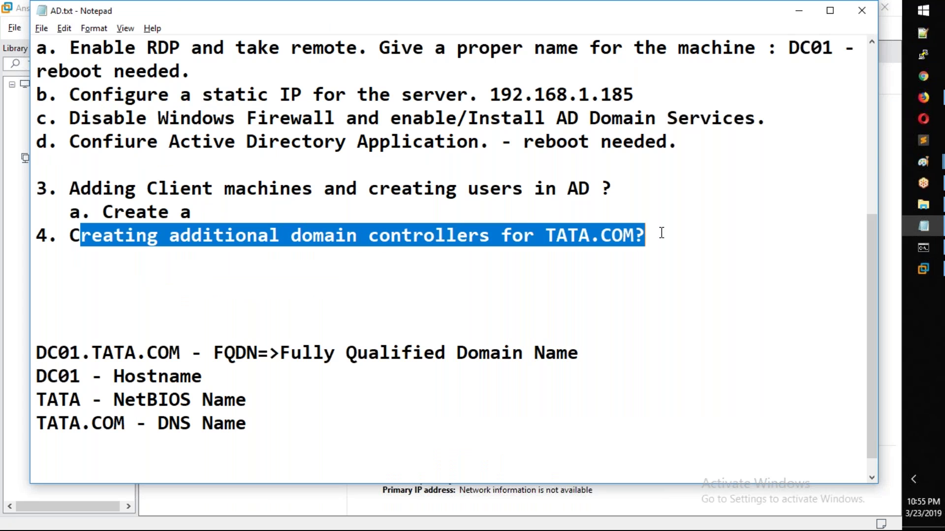
left_click(123, 295)
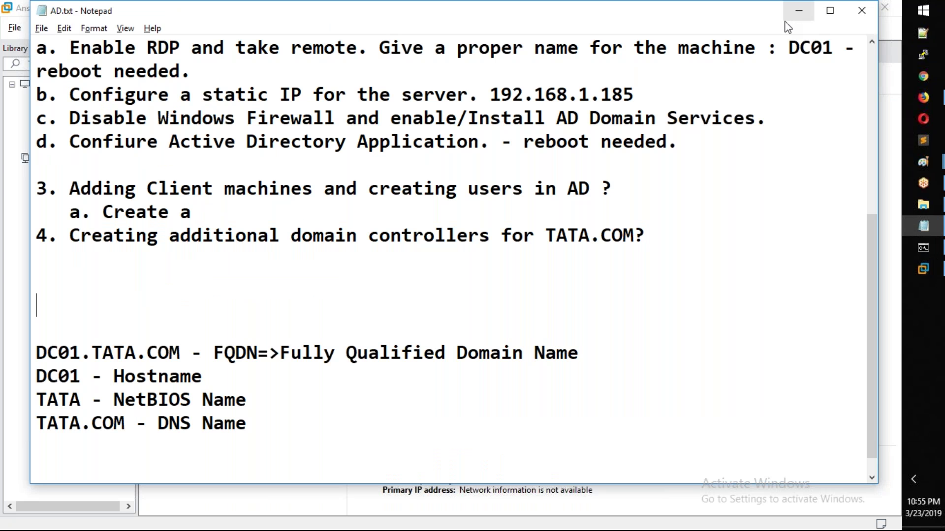
left_click(797, 12)
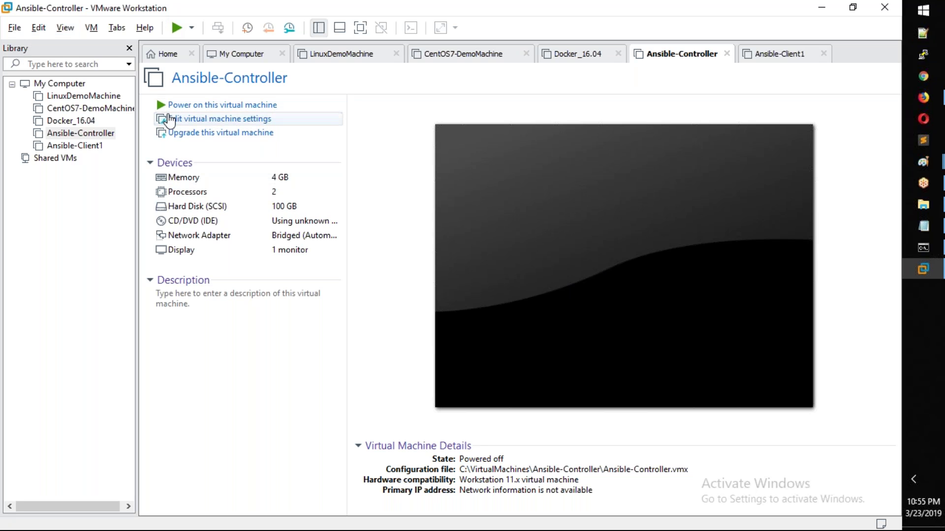
left_click(883, 8)
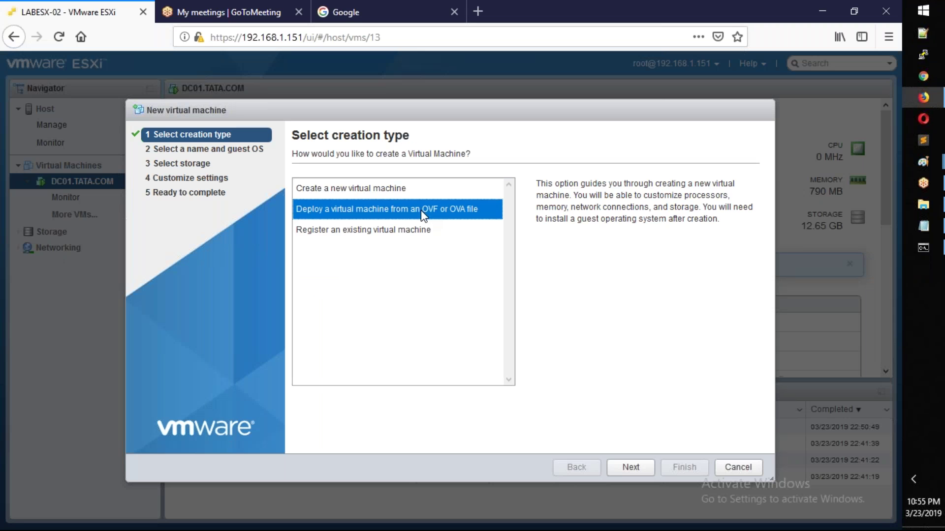
Step: Choose OVF/OVA deployment and pick WIN2012R2_Base_IMG.ova as the image
left_click(423, 213)
left_click(629, 468)
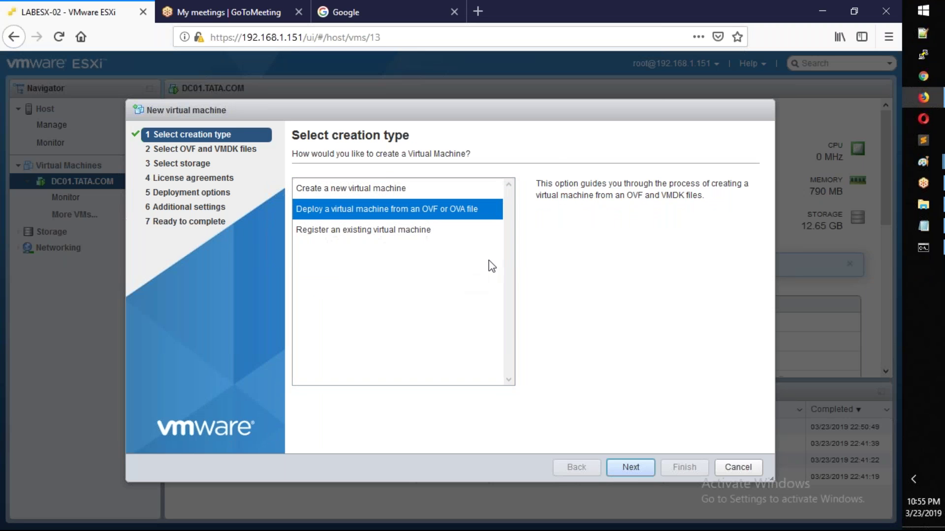
left_click(495, 349)
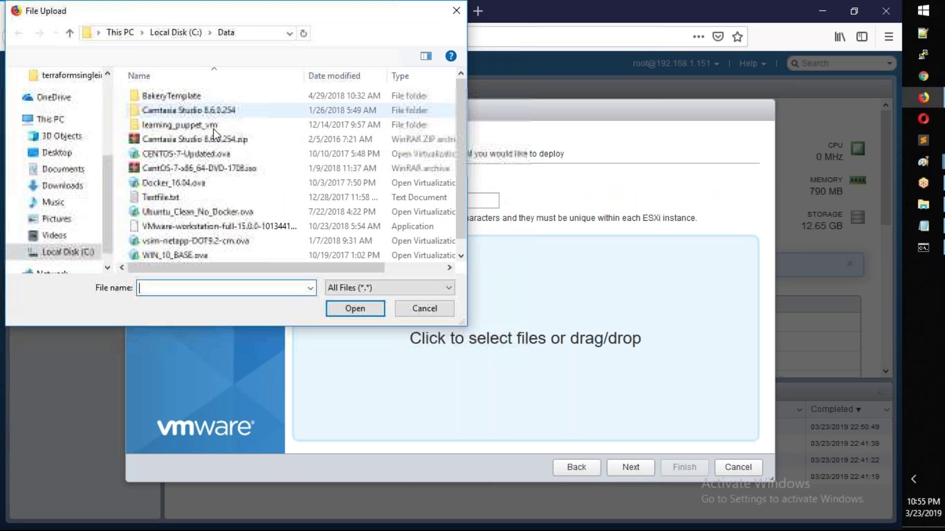
scroll(249, 184, "down", 1)
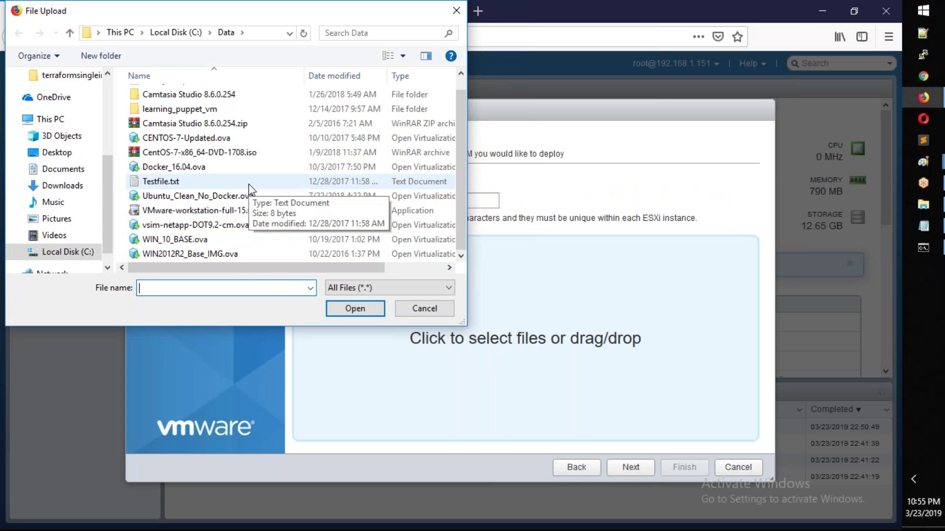
double_click(202, 254)
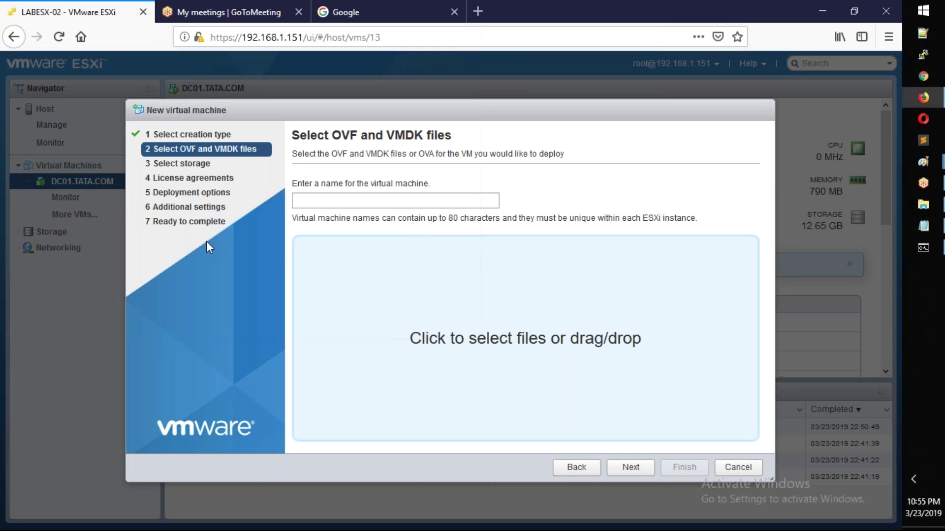
Step: Name the new virtual machine FILESERVER.TATA.COM
left_click(382, 206)
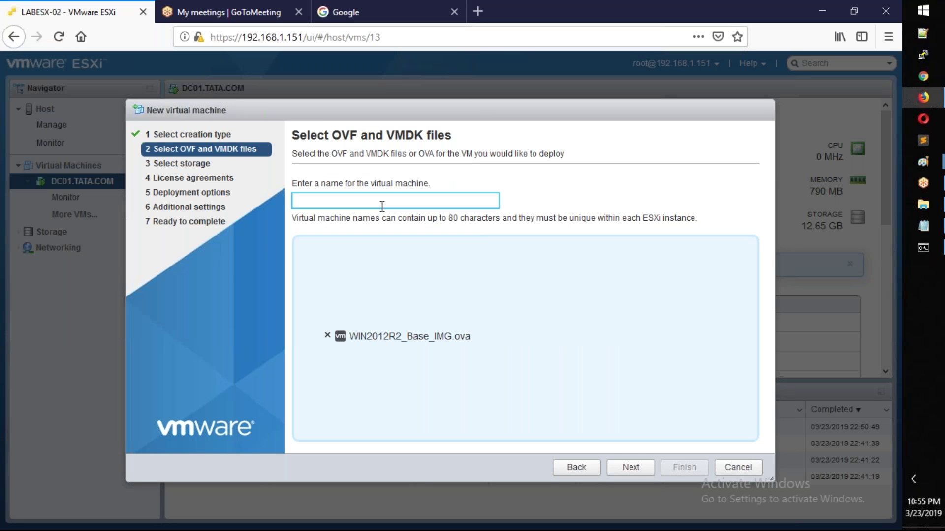
type("FileServer")
key("BackSpace")
key("BackSpace")
key("BackSpace")
key("BackSpace")
key("BackSpace")
key("BackSpace")
key("BackSpace")
type("SERVER.TATA.COM")
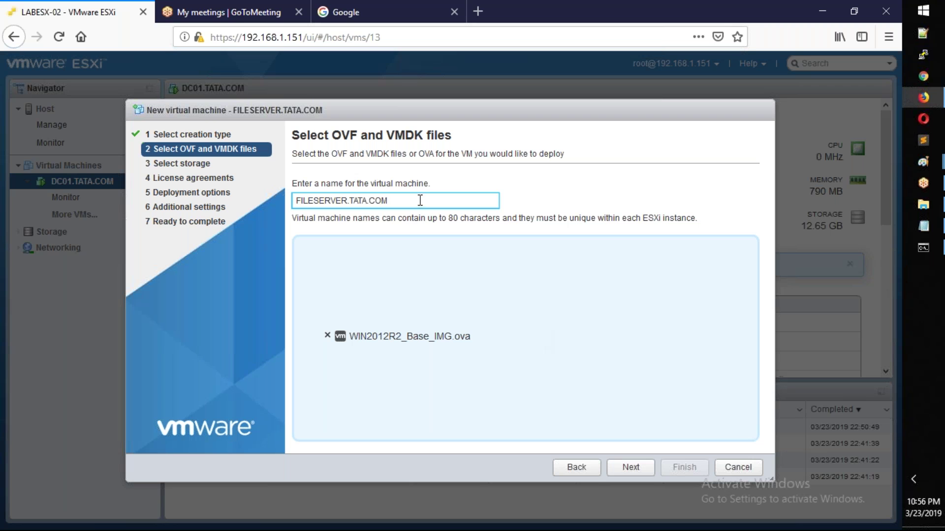
left_click_drag(420, 200, 284, 200)
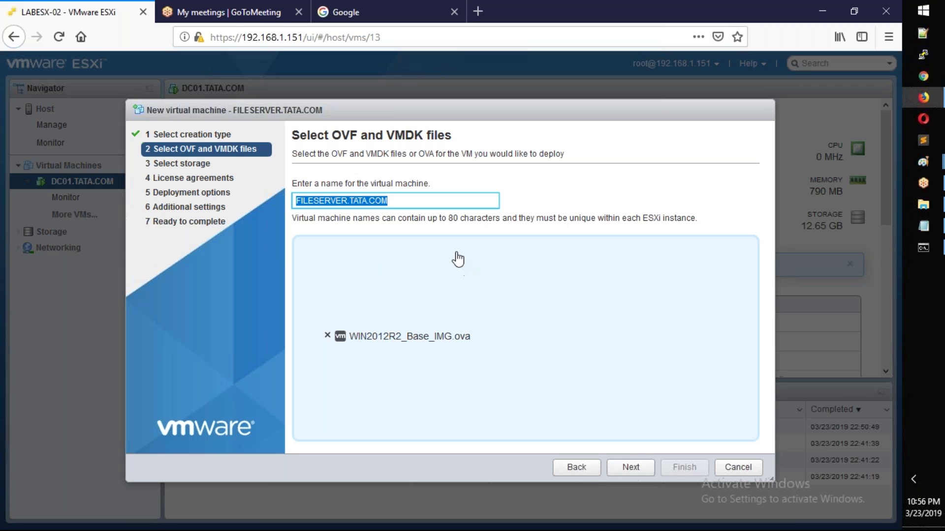
Step: Place the VM on the SANDISK-SSD datastore and map its network to VM Network
left_click(629, 476)
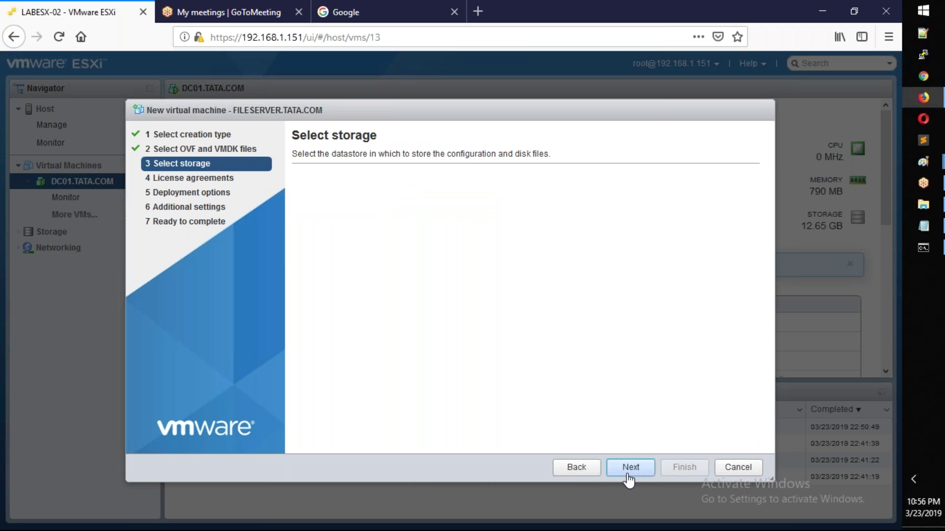
left_click(558, 254)
left_click(637, 475)
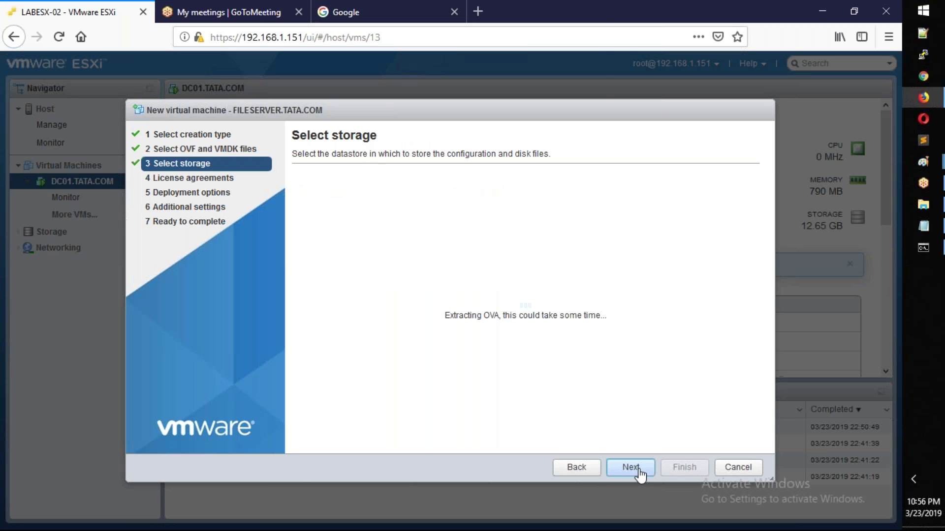
left_click(543, 196)
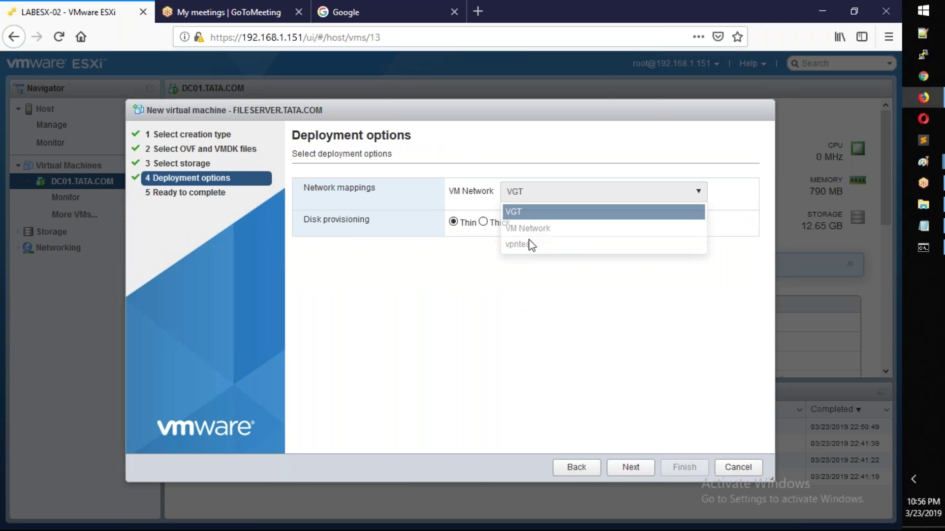
left_click(541, 229)
Step: Finish the deployment wizard, open More VMs, and switch to the AD.txt notes
left_click(630, 467)
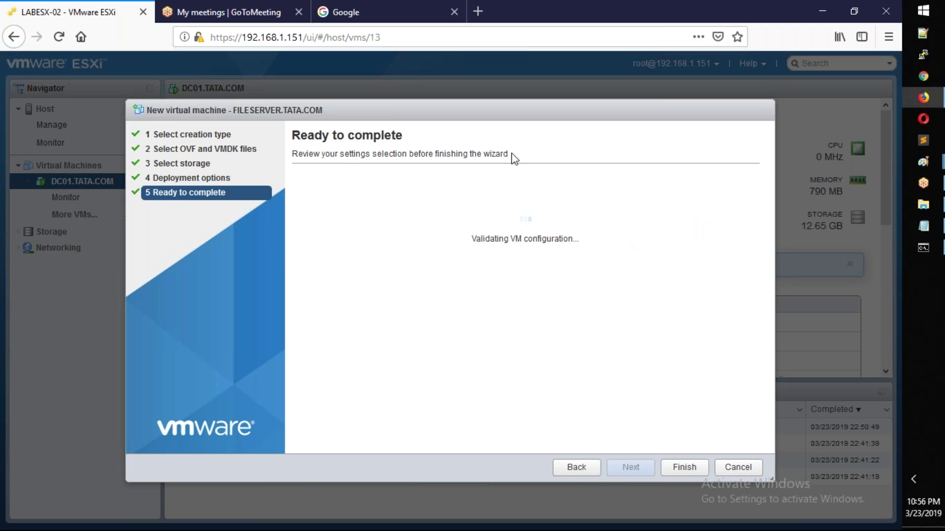
left_click(682, 467)
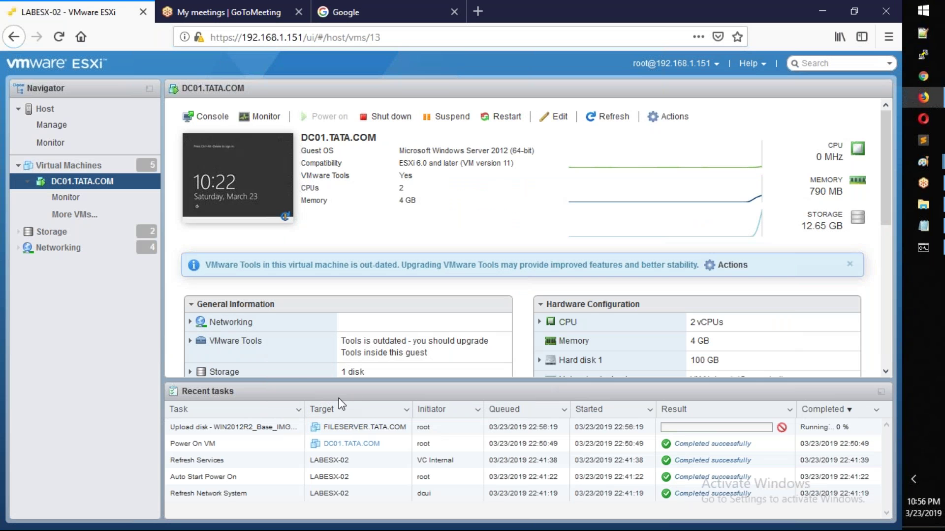
left_click(93, 215)
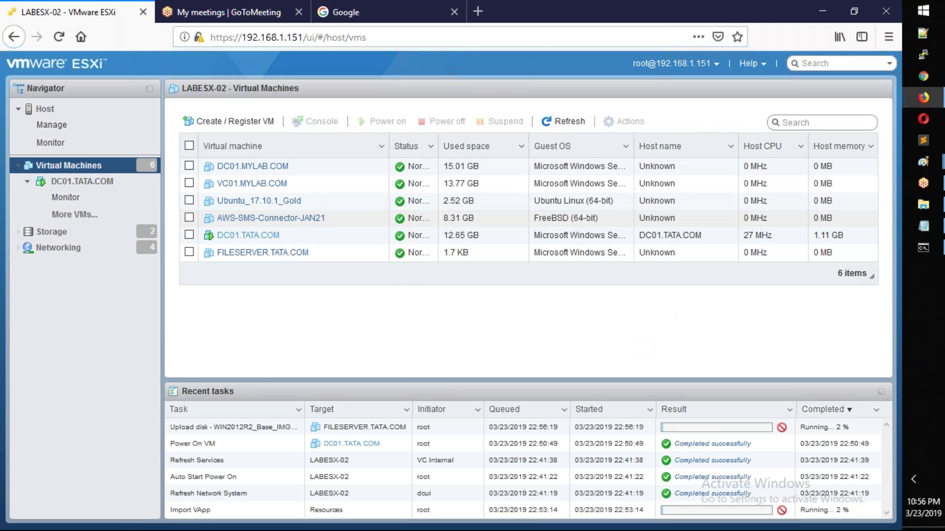
left_click(924, 231)
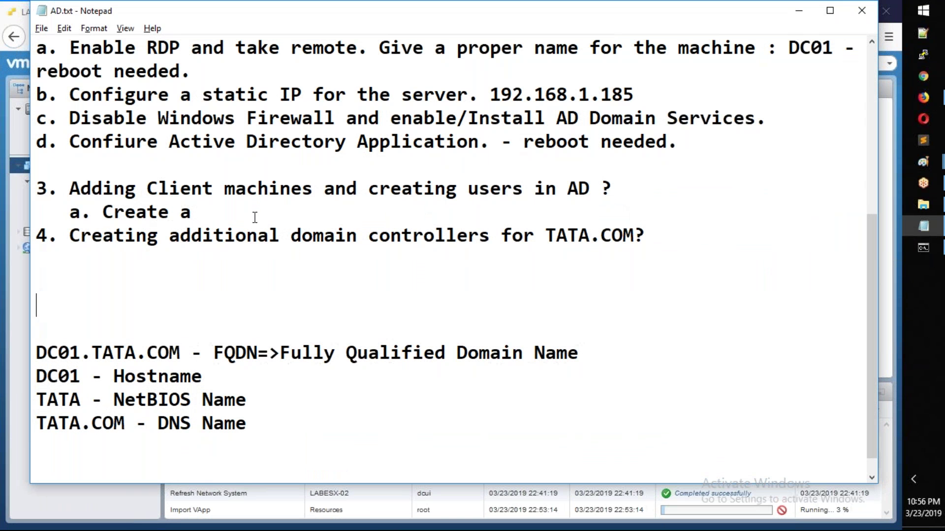
Step: Rewrite item 3a as 'Deploy a new server and name it as FILESERVER.TATA.COM using OVA File.'
key("BackSpace")
key("BackSpace")
key("BackSpace")
key("BackSpace")
key("BackSpace")
key("BackSpace")
key("BackSpace")
key("BackSpace")
type("Depl")
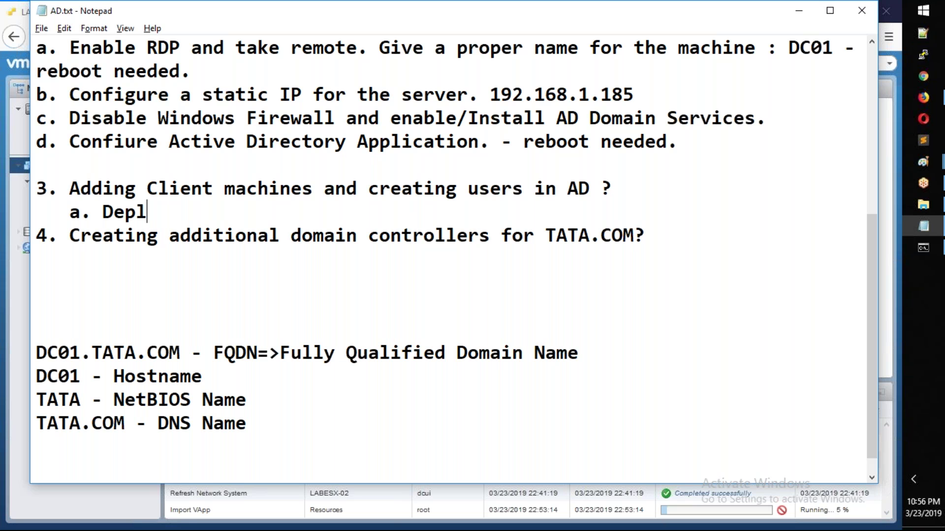
key("BackSpace")
type("loy a new server ")
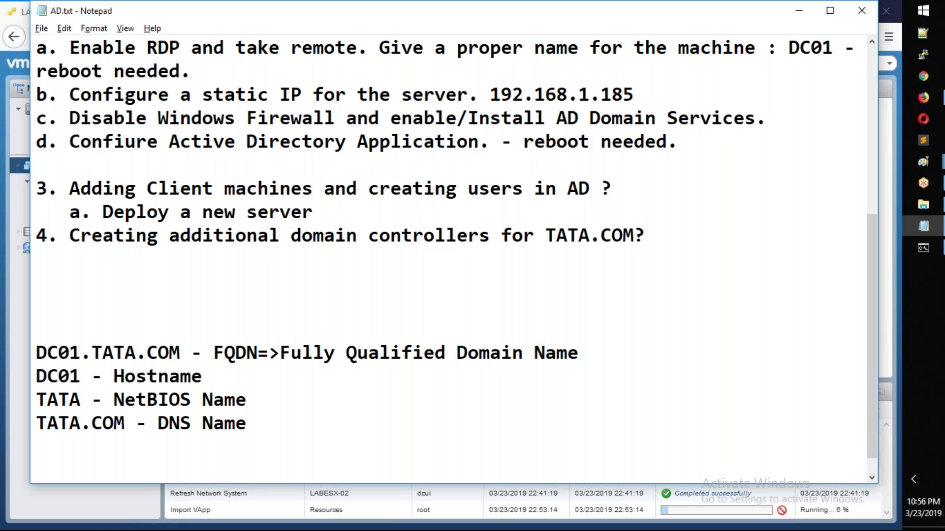
type("and name it as ")
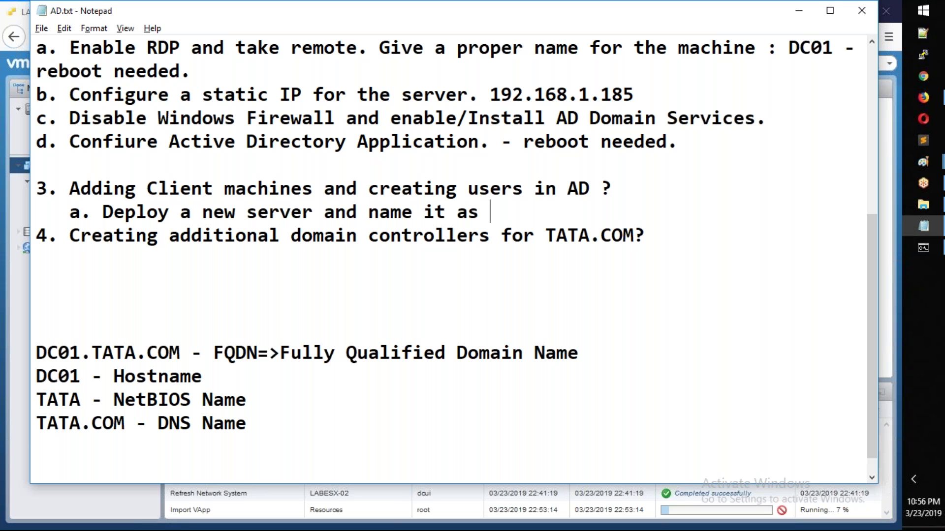
type("FIL")
key("BackSpace")
type("ILE")
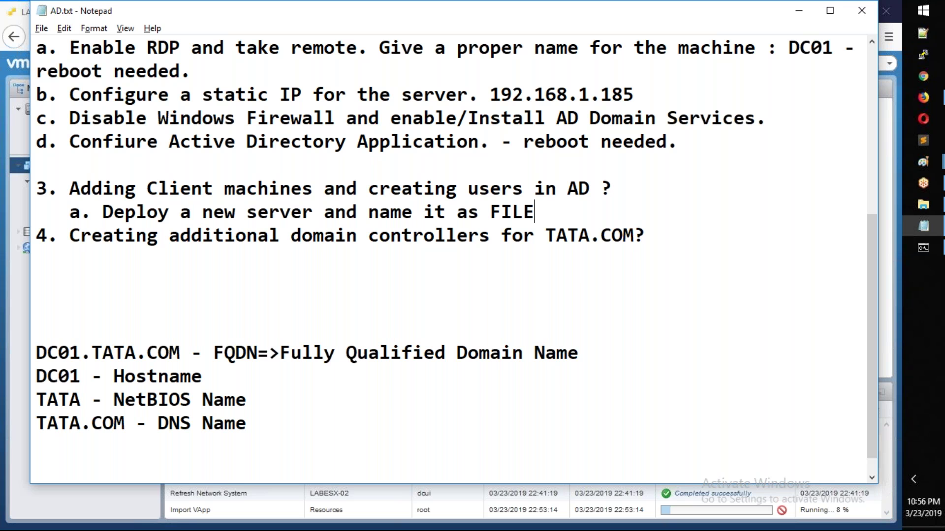
type("SERVER.TATA.COM")
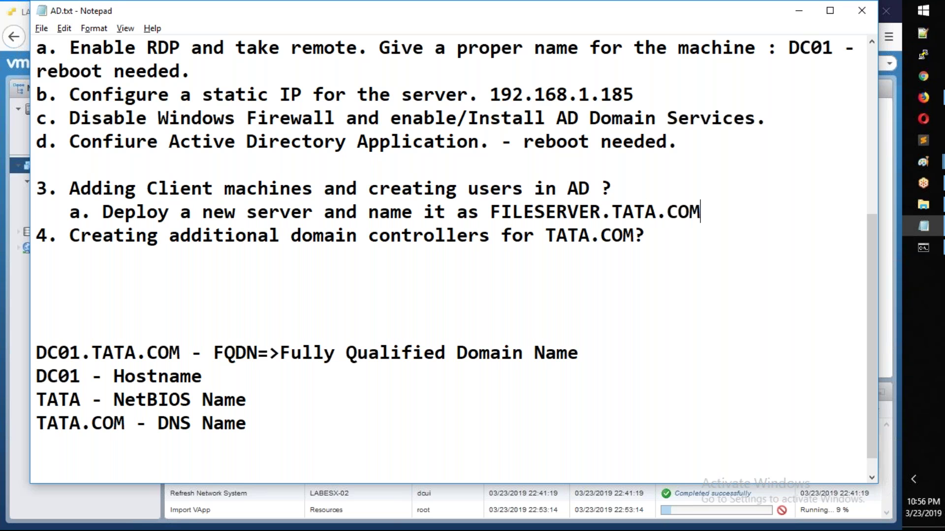
type("using ")
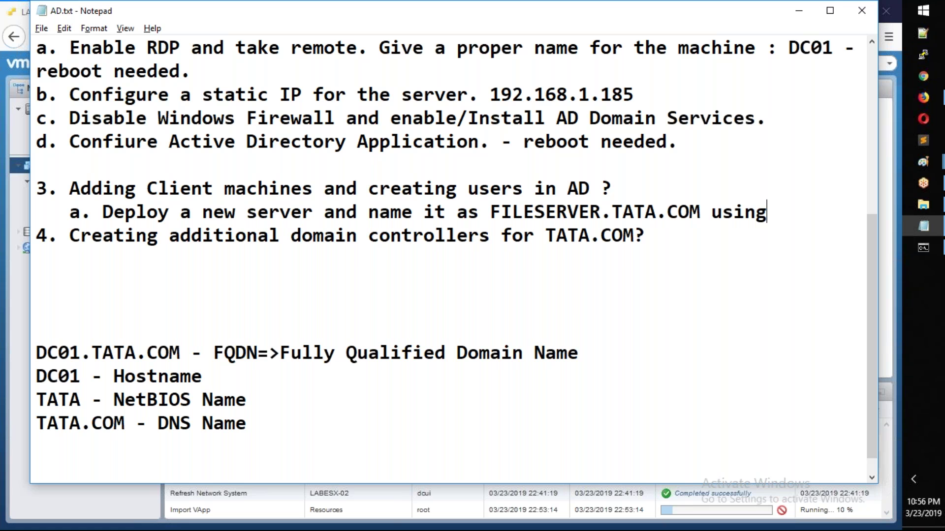
type("VA")
key("BackSpace")
key("BackSpace")
type("OVA File.")
key("Left")
key("Left")
key("Left")
key("Left")
key("Left")
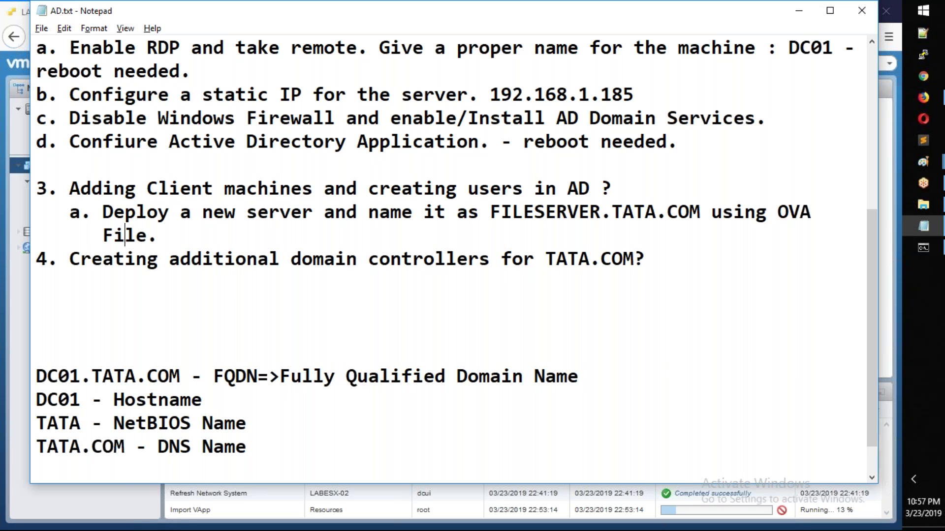
key("Right")
Step: Add item 3b: 'Once the server is up, configure the IP as following and DNS'
key("Return")
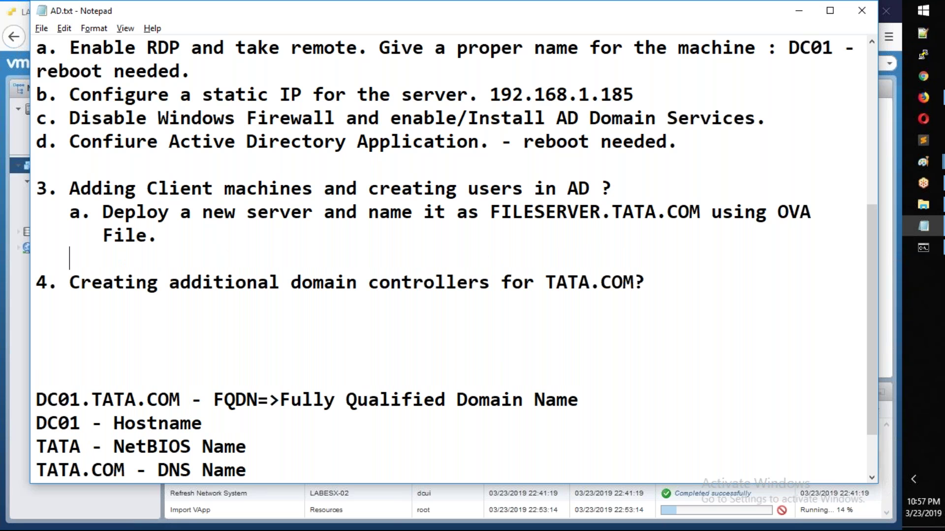
type("b. Once th")
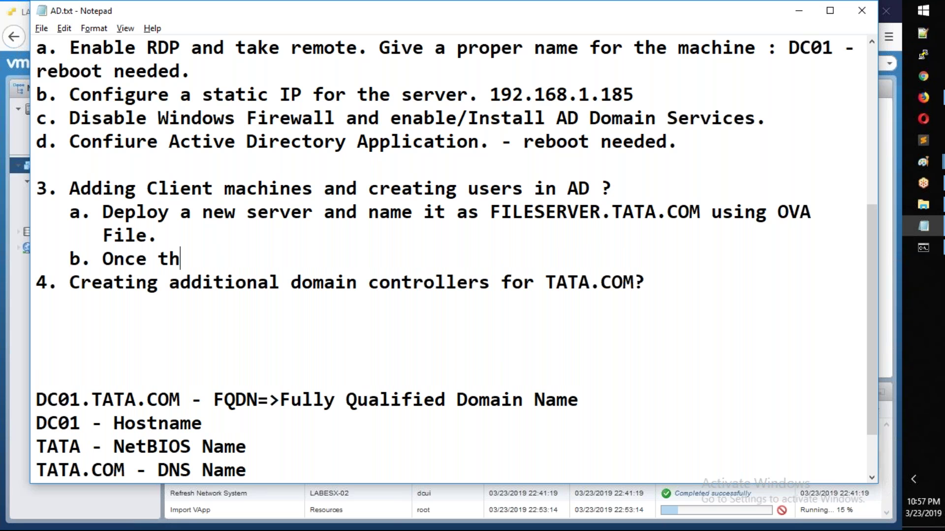
type("e server is u")
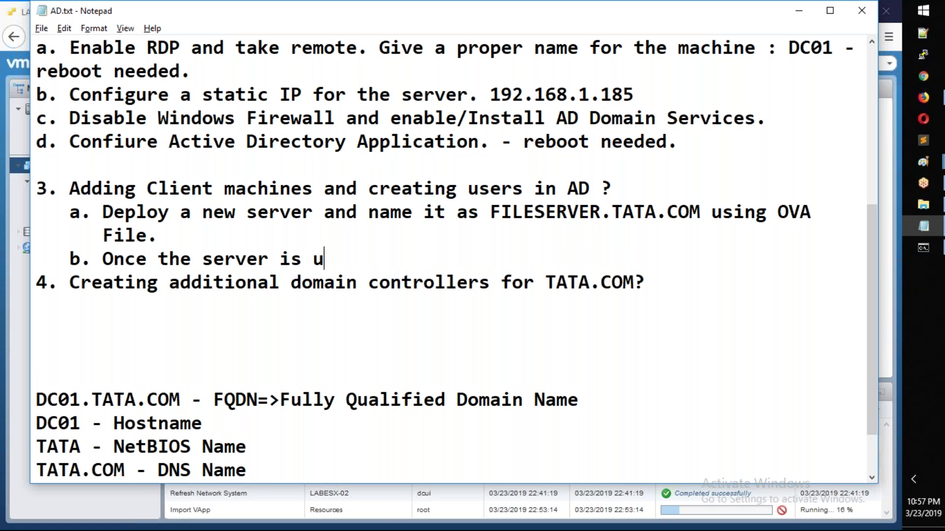
type("p, cnfigure")
key("BackSpace")
key("BackSpace")
key("BackSpace")
key("BackSpace")
key("BackSpace")
key("BackSpace")
key("BackSpace")
type("onfig")
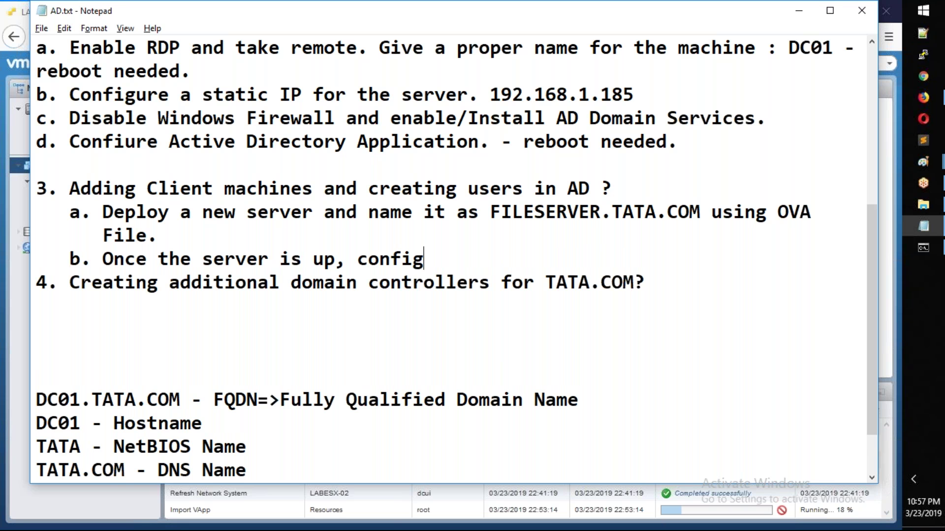
type("ure the IP As")
key("BackSpace")
key("BackSpace")
type("as 192")
key("BackSpace")
key("BackSpace")
key("BackSpace")
type("followi")
type("ng")
type("/")
key("BackSpace")
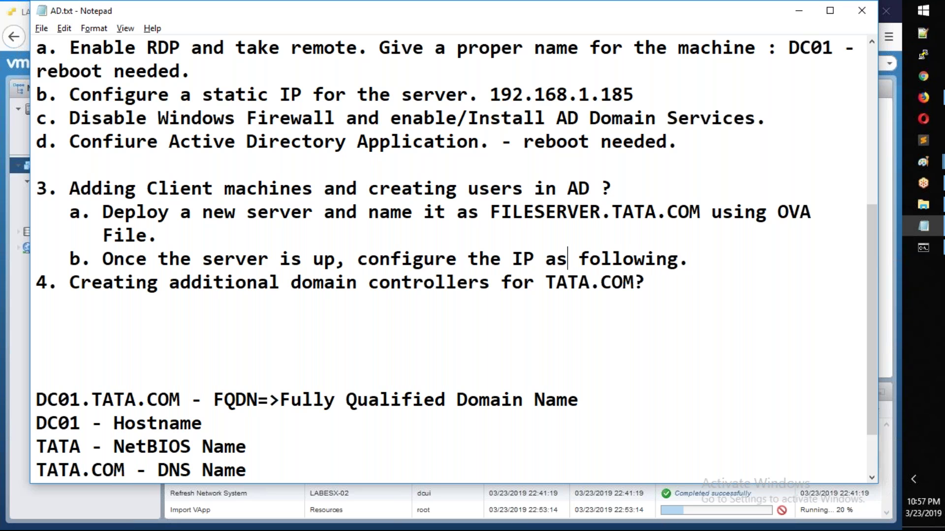
type("and DNS")
Step: List 192.168.1.190, 255.255.255.0, 192.168.1.254 and a 'DNS -' line under item 3b
key("Down")
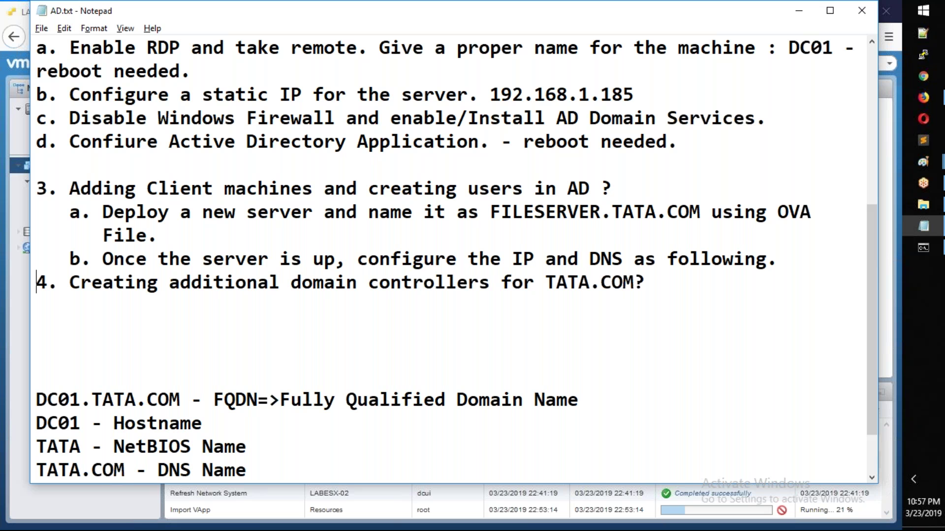
key("Return")
key("Up")
type("1921")
key("BackSpace")
type(".168.1.186")
key("BackSpace")
key("BackSpace")
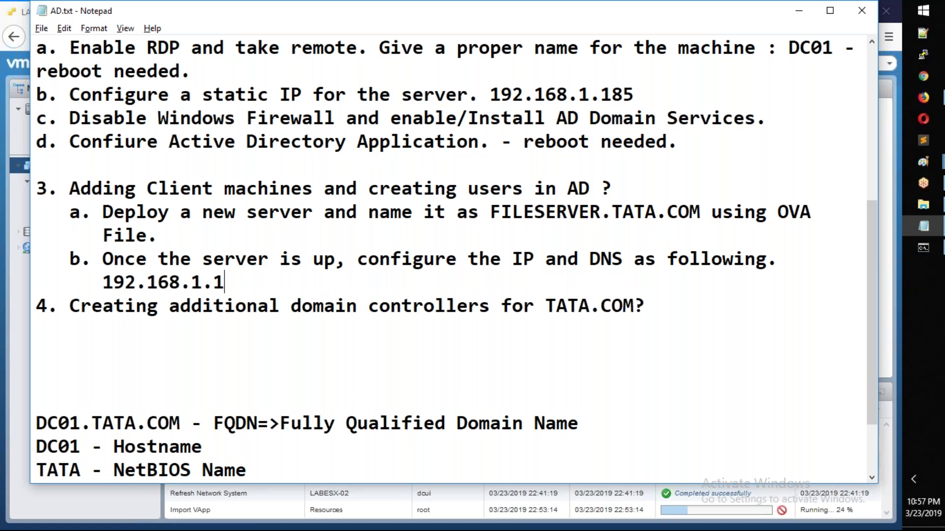
type("90")
key("Return")
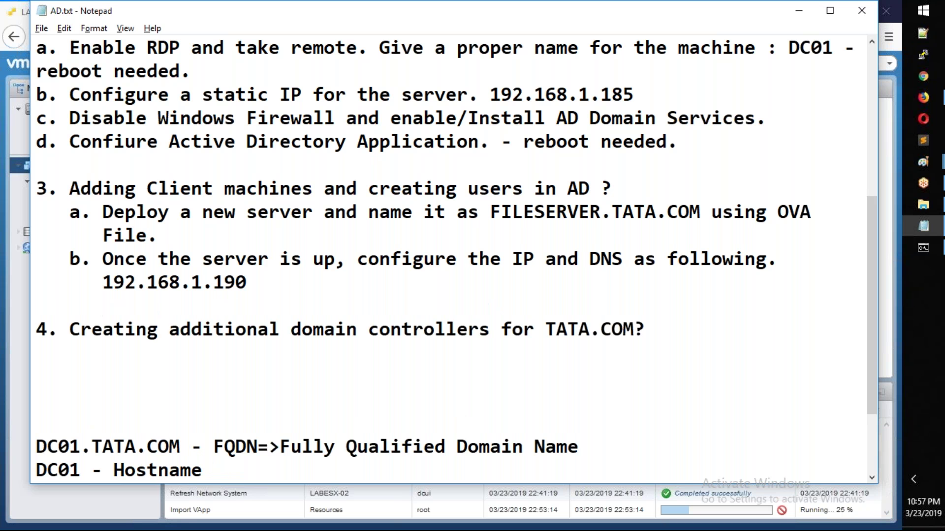
type("255.255.2")
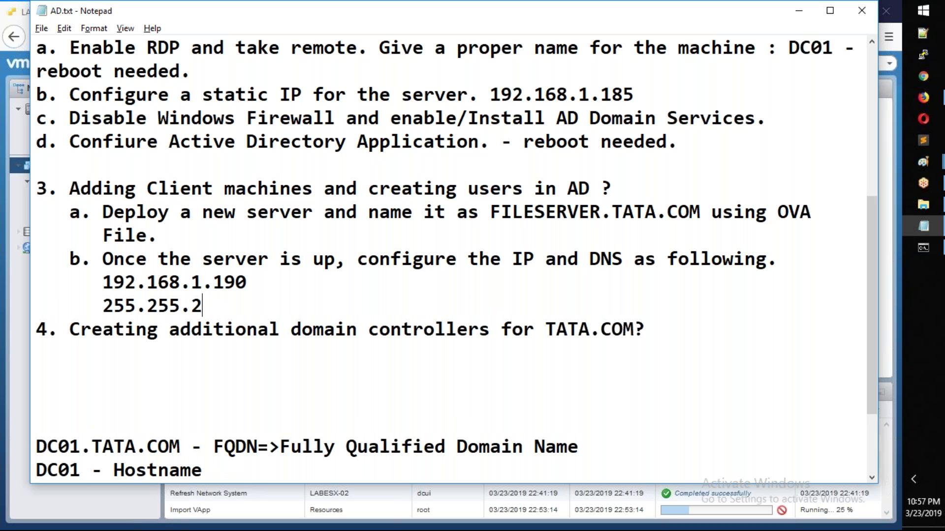
type("55.0")
key("Return")
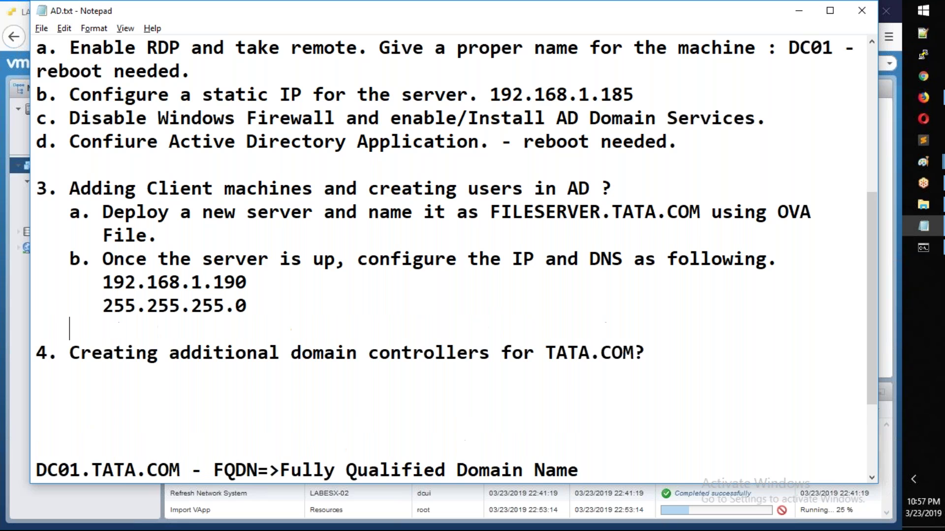
type("192.1")
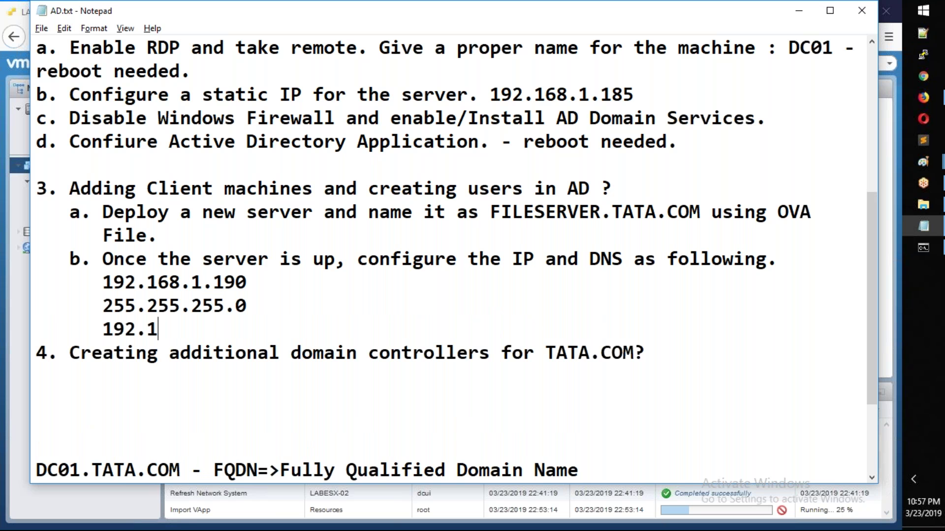
type("68.1.254")
key("Return")
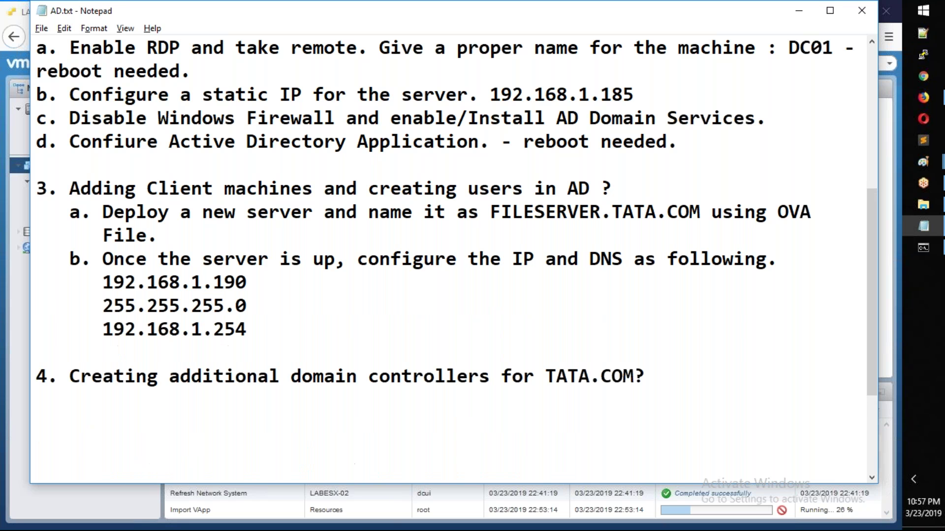
type("DNS -")
left_click(95, 515)
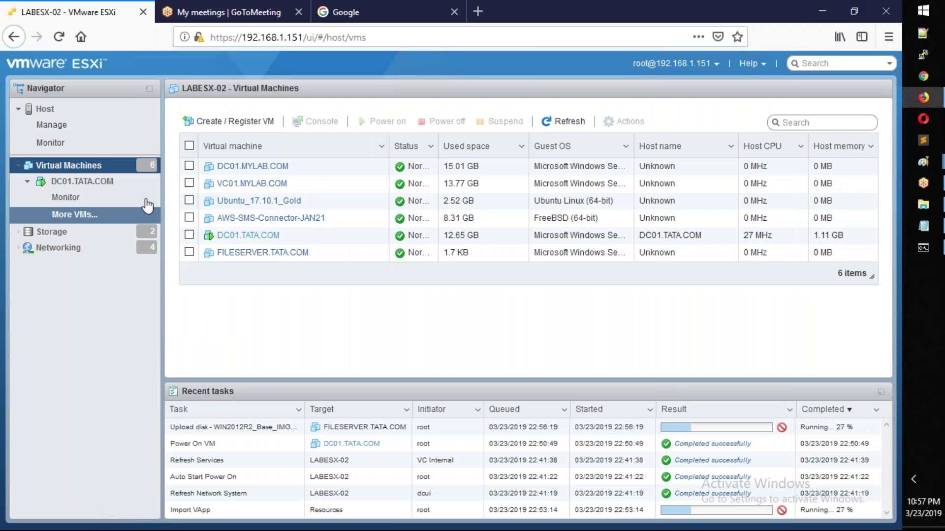
left_click(120, 172)
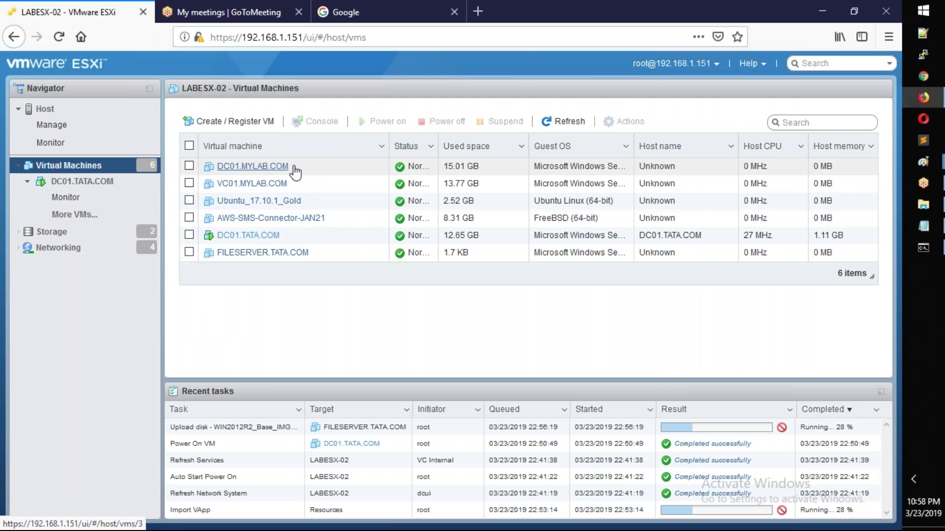
left_click(254, 168)
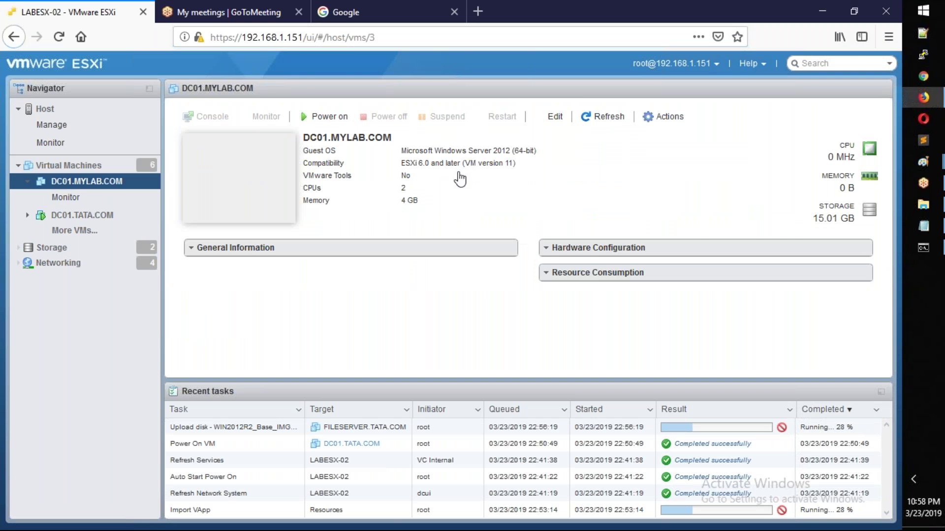
scroll(352, 269, "down", 5)
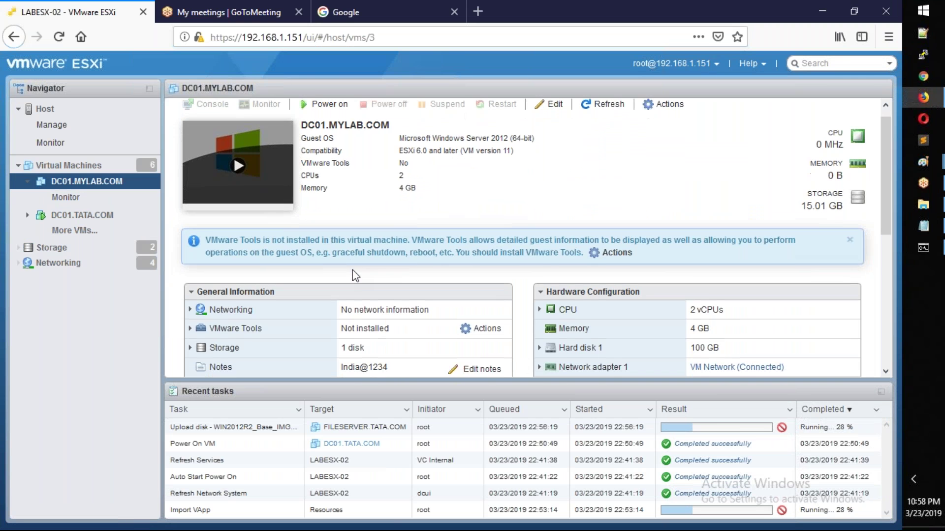
scroll(371, 259, "down", 3)
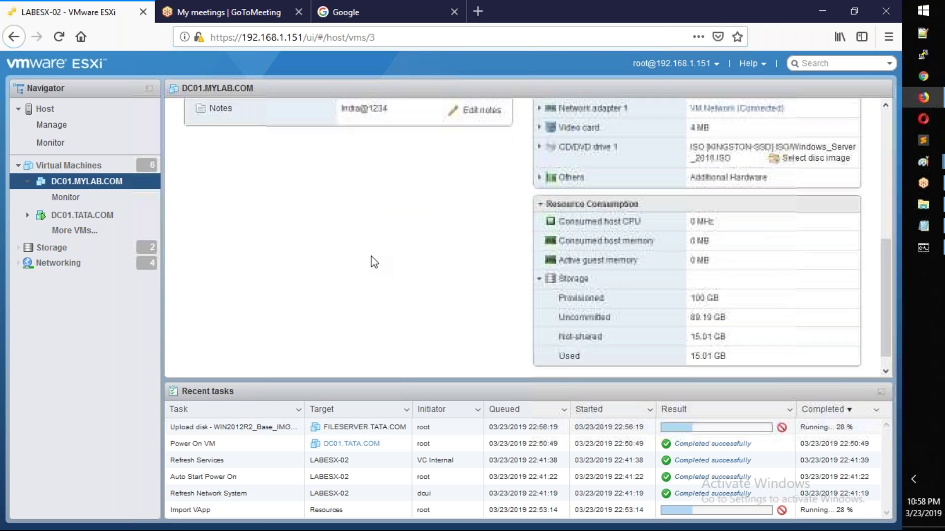
scroll(371, 258, "up", 5)
scroll(413, 216, "up", 2)
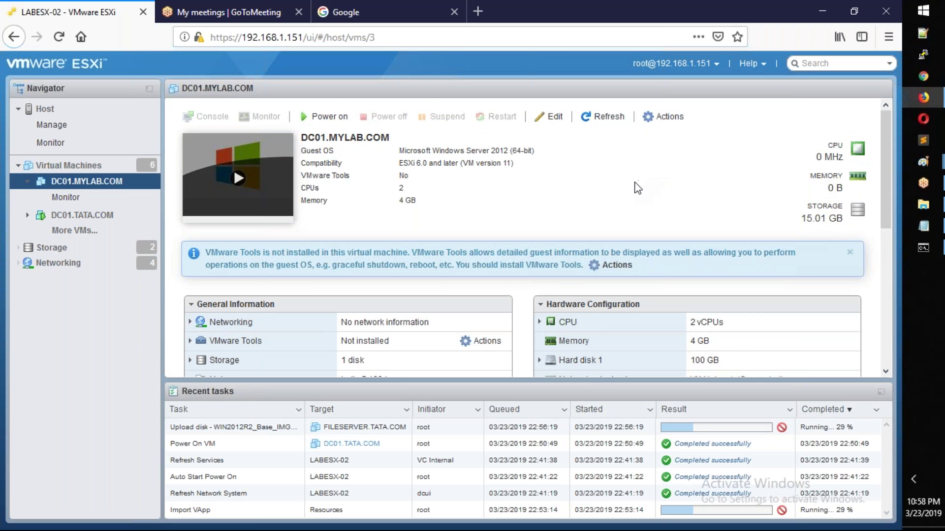
scroll(637, 188, "down", 5)
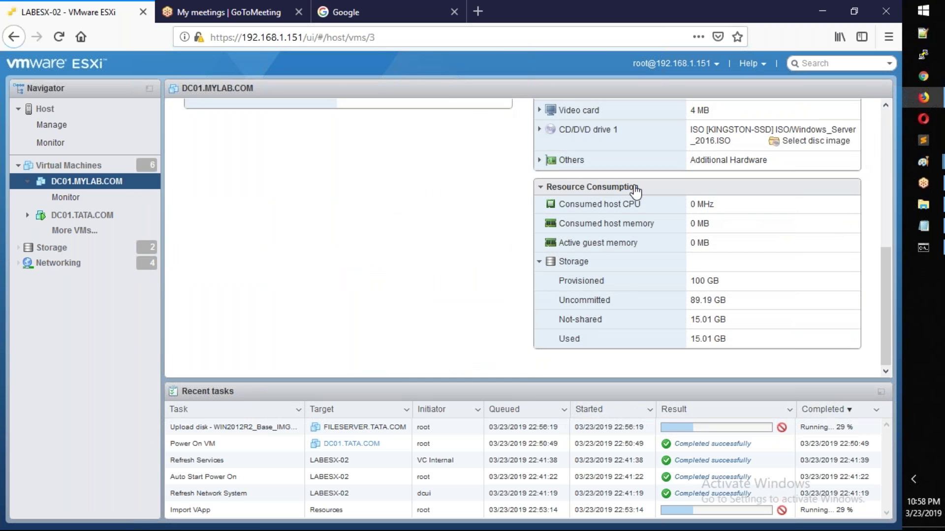
scroll(636, 189, "up", 5)
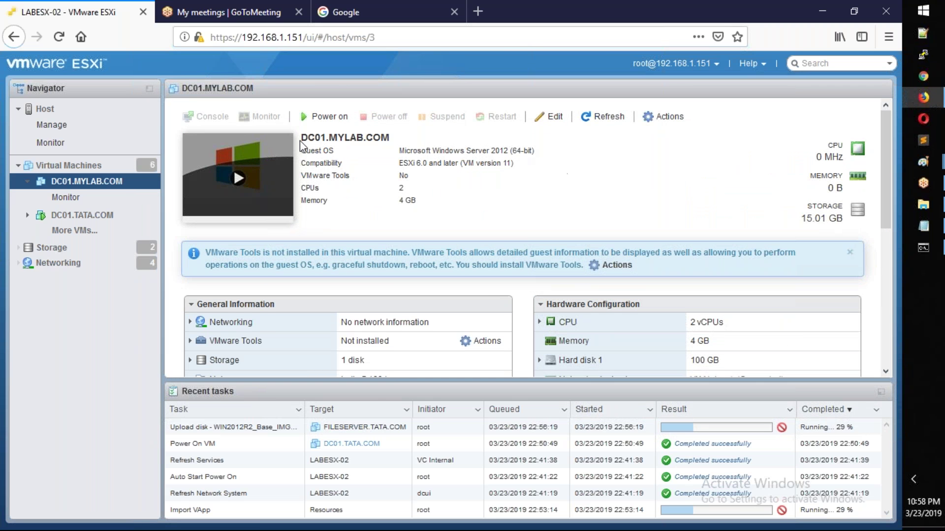
left_click(191, 323)
scroll(238, 231, "down", 2)
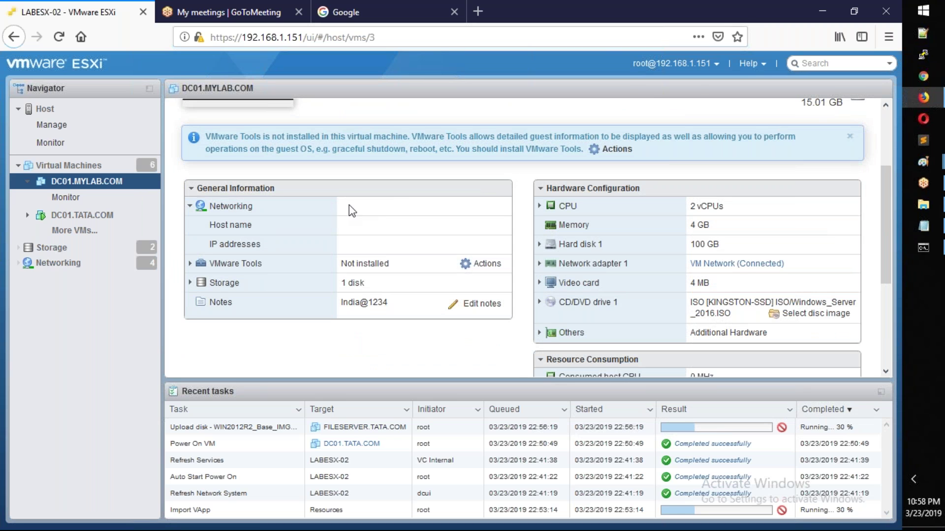
Step: Connect via mstsc to 192.168.1.185 with the administrator password, accepting the certificate warning
key("super+r")
type("mstsc")
key("Return")
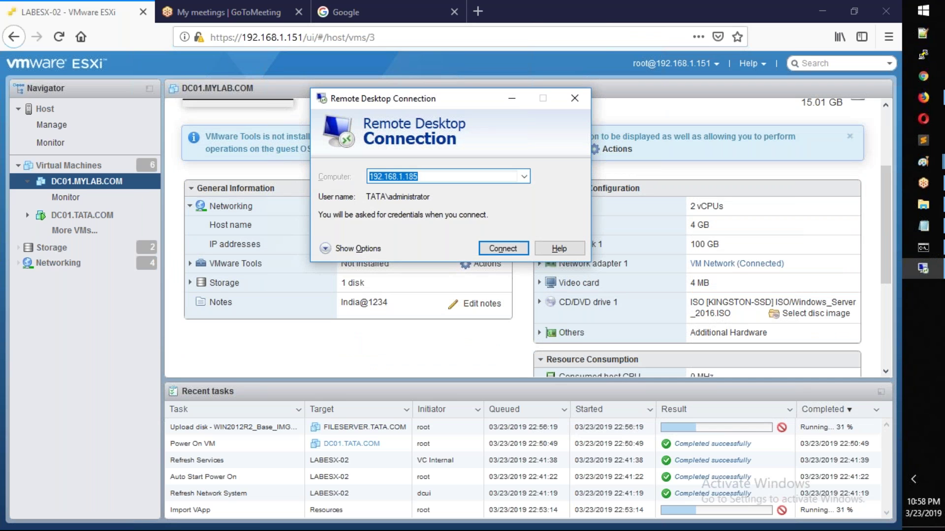
key("Return")
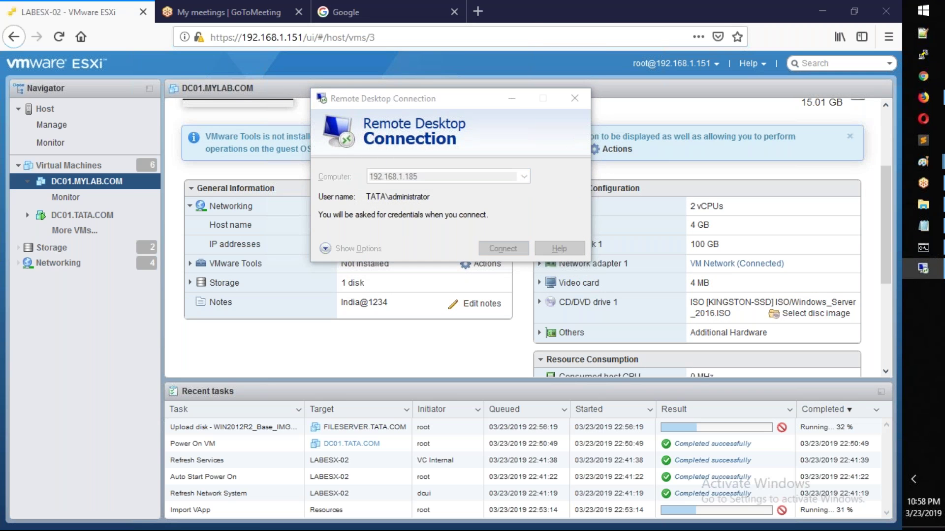
type("•••••")
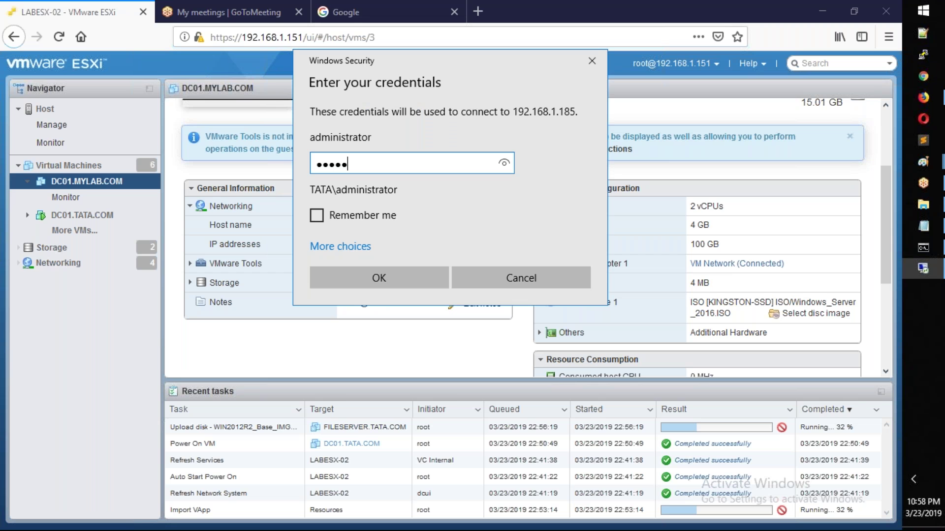
type("••••")
key("Return")
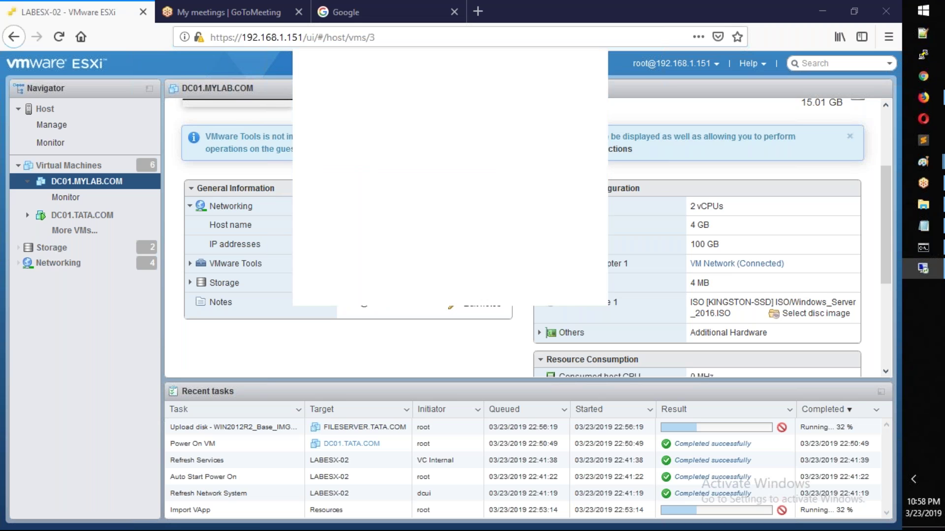
left_click(503, 318)
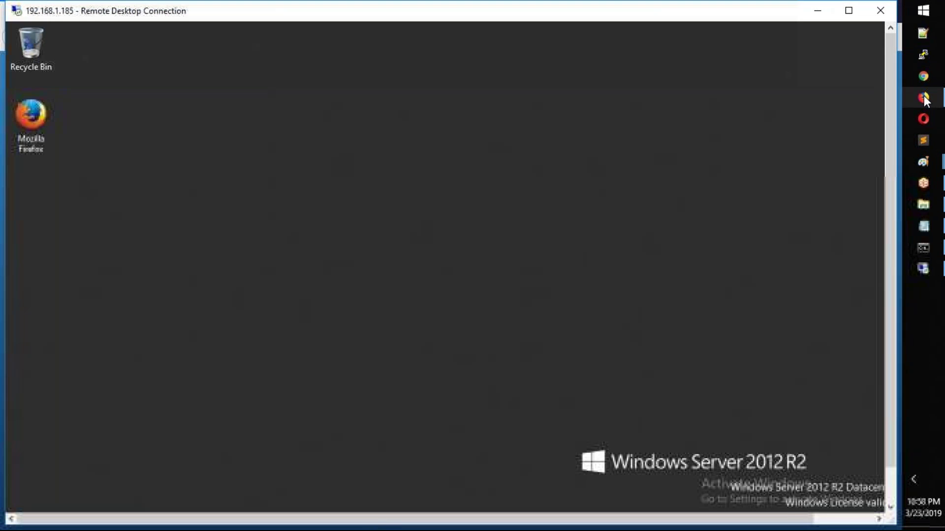
Step: Glance at the ESXi browser, then return to the remote session and show its taskbar
mouse_move(923, 97)
left_click(833, 103)
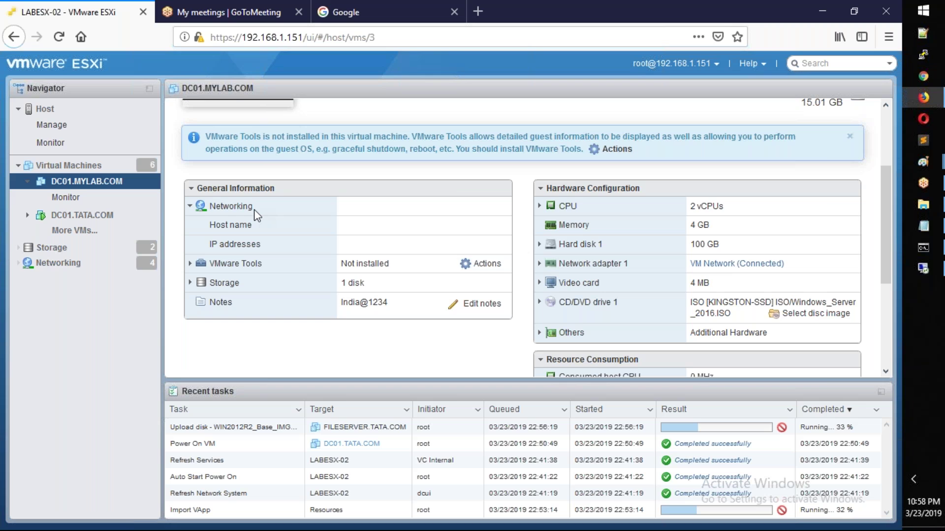
key("alt+Tab")
left_click(890, 486)
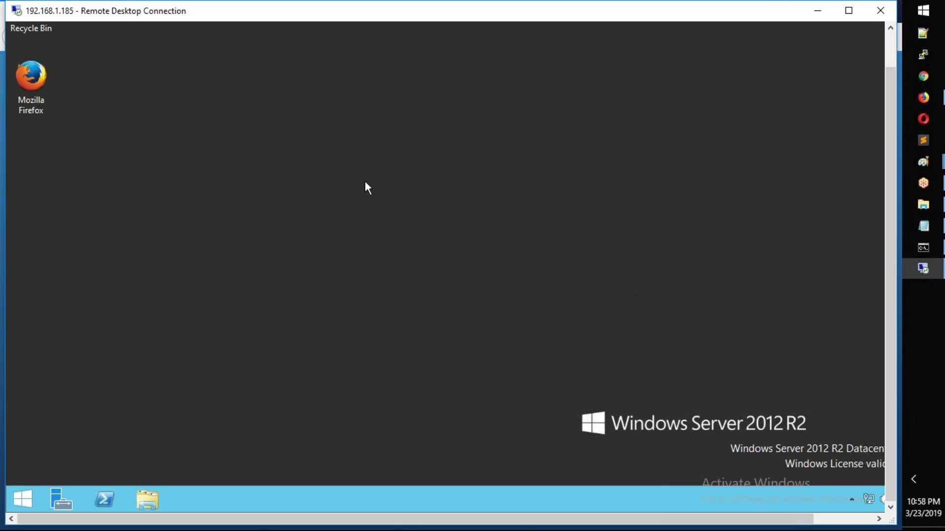
Step: Mount the VMware Tools installer on DC01.TATA.COM via Guest OS > Upgrade VMware Tools
key("alt+Tab")
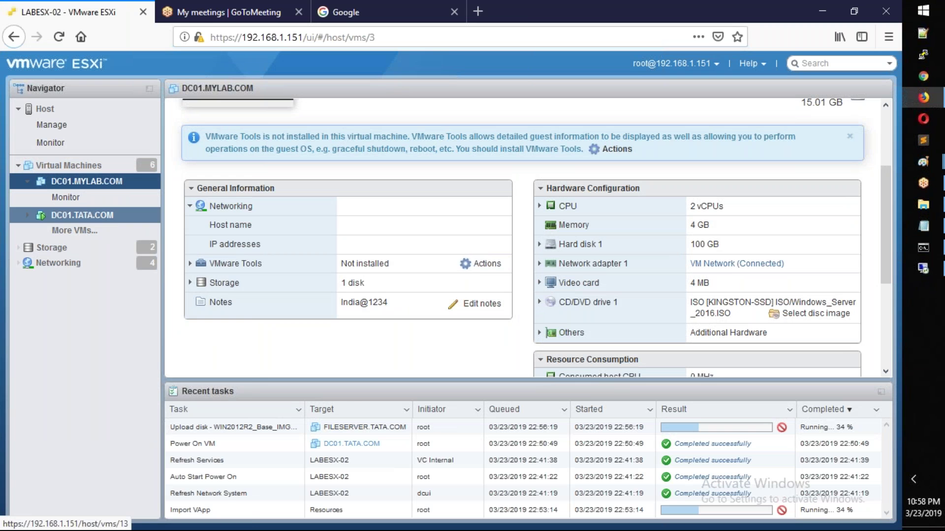
right_click(84, 215)
mouse_move(123, 227)
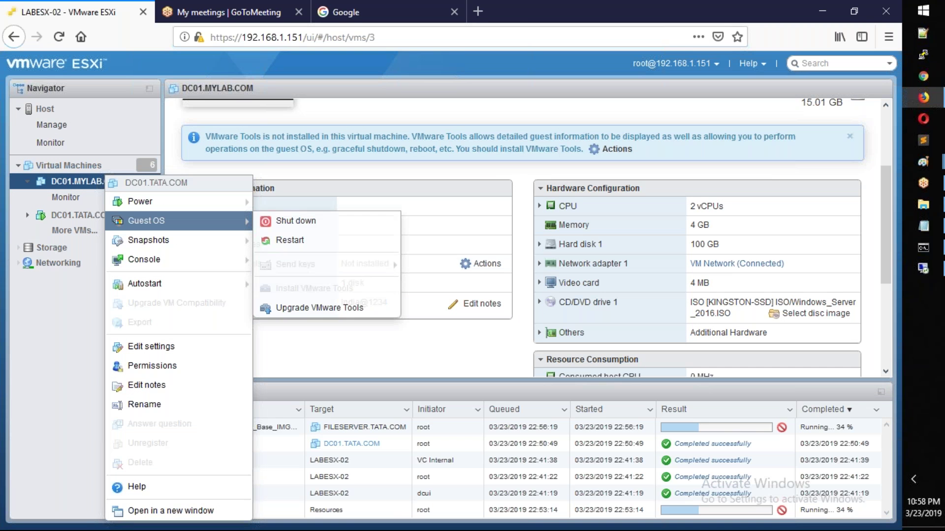
left_click(314, 309)
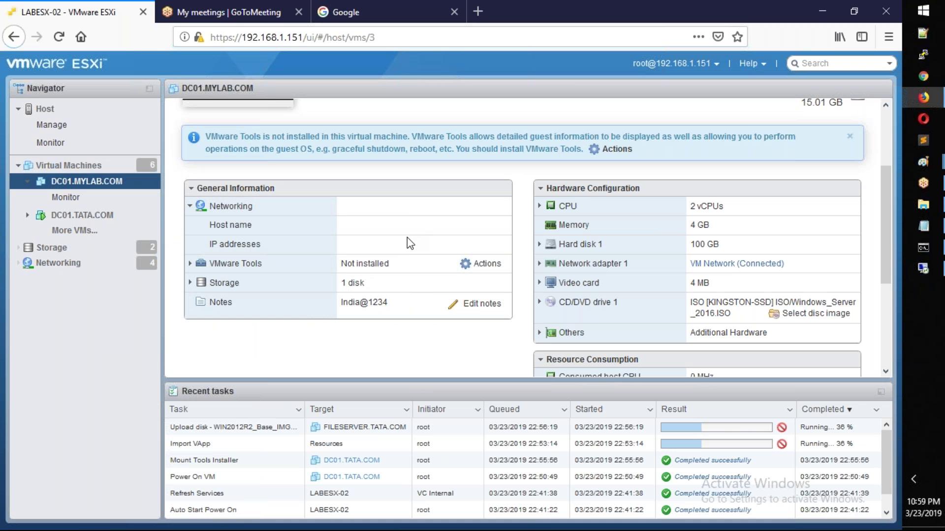
Step: Return to the 192.168.1.185 remote desktop and check its hidden tray icons
left_click(923, 269)
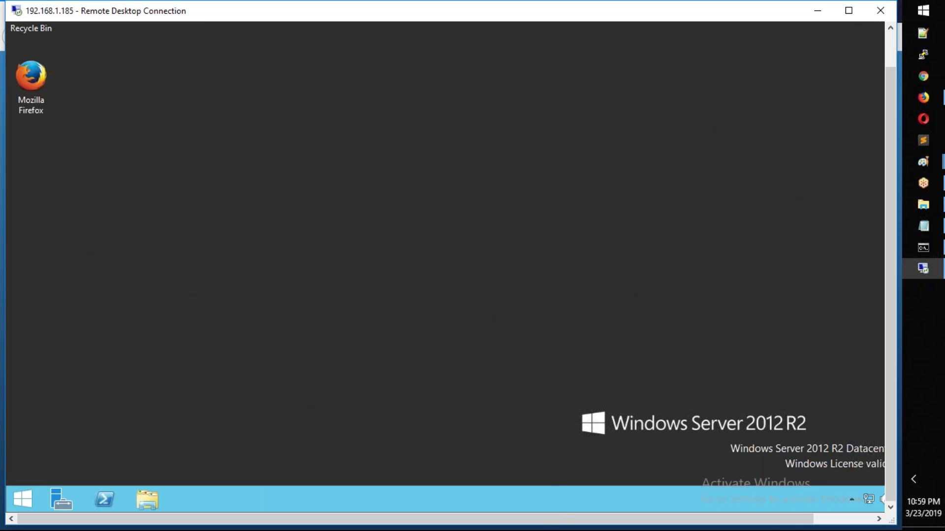
left_click_drag(626, 517, 689, 517)
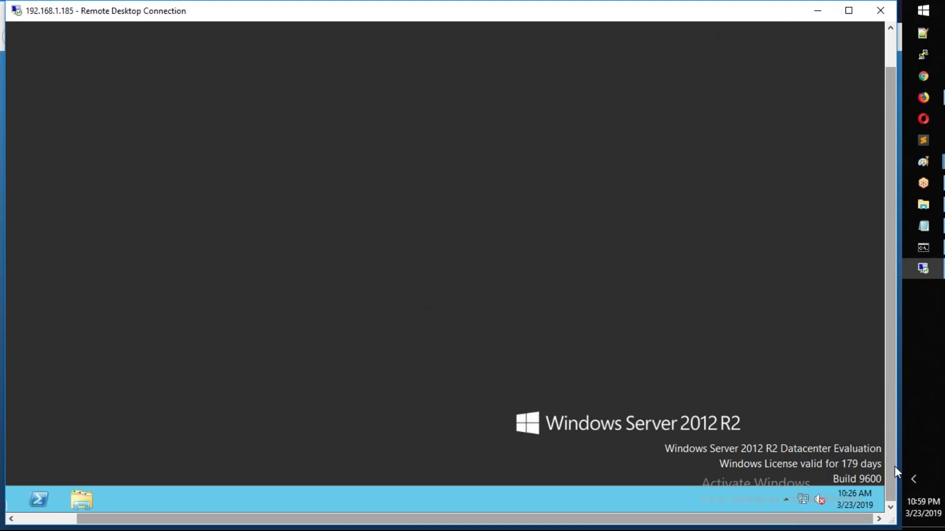
left_click(752, 527)
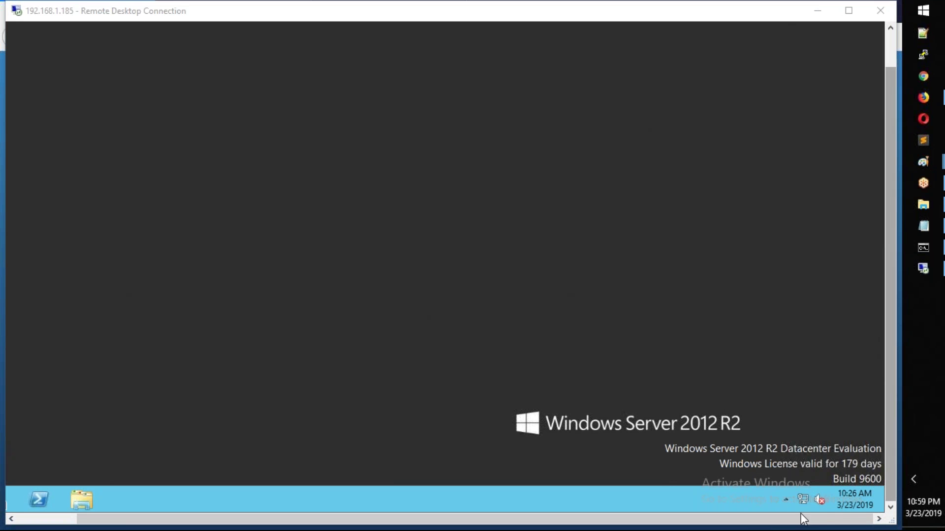
left_click(787, 500)
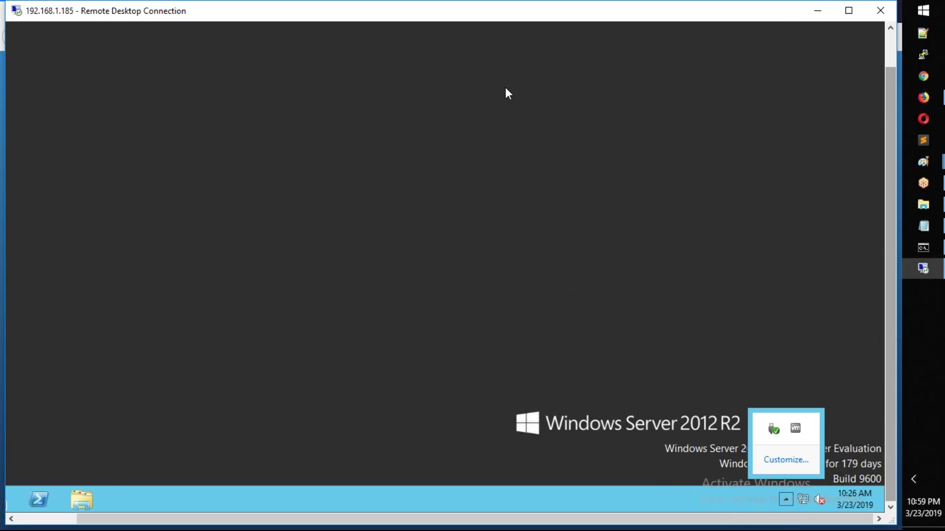
key("alt+Tab")
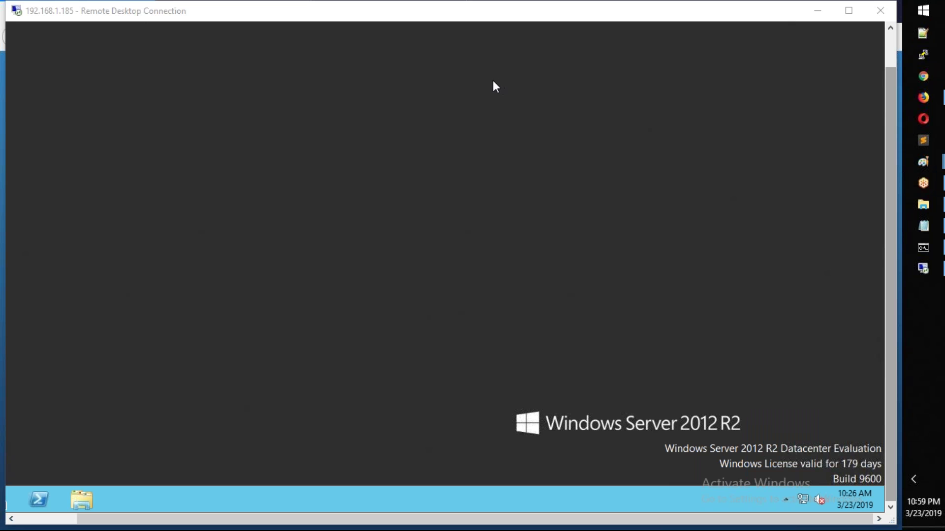
Step: Select DC01.MYLAB.COM in the ESXi Navigator and refresh its details
left_click(927, 97)
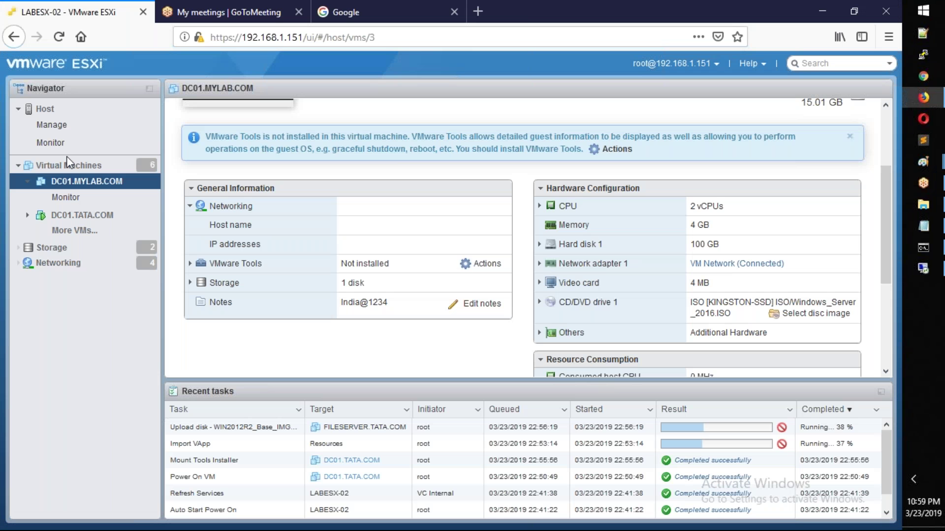
left_click(102, 182)
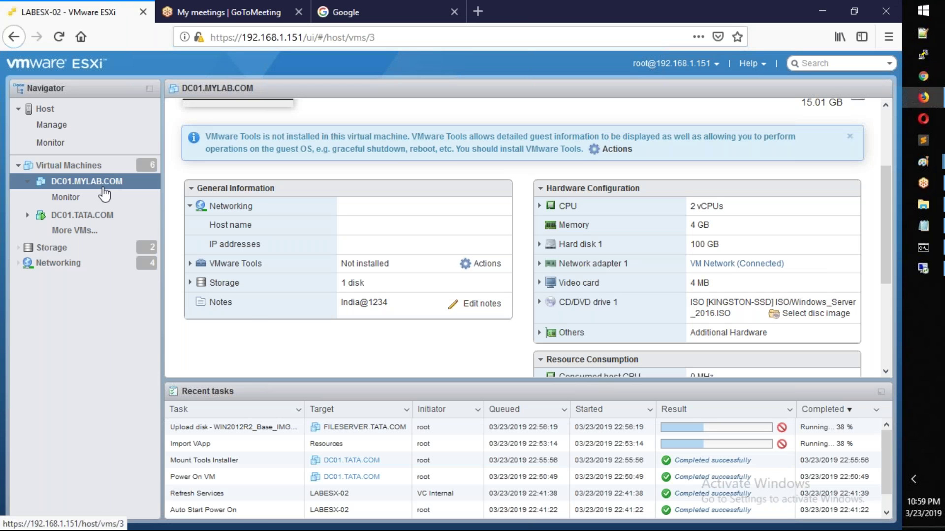
right_click(103, 185)
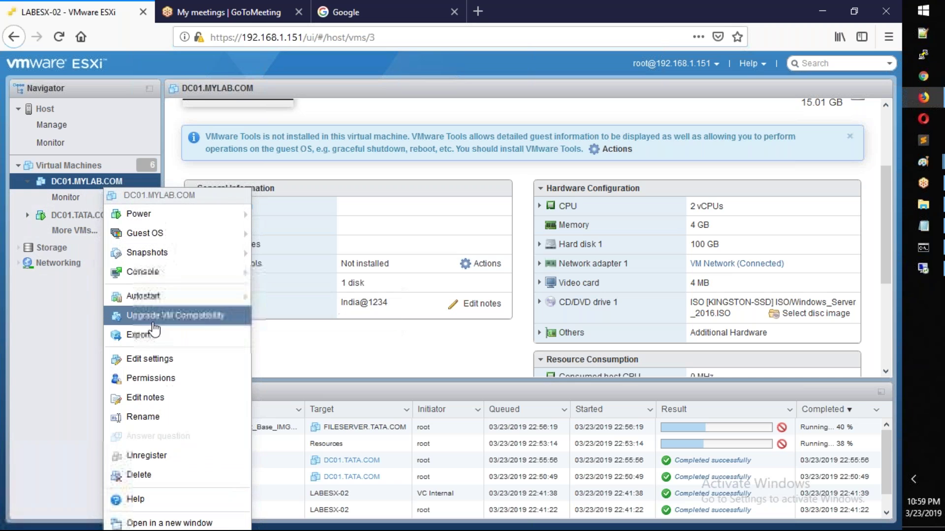
scroll(485, 351, "down", 3)
scroll(485, 351, "up", 4)
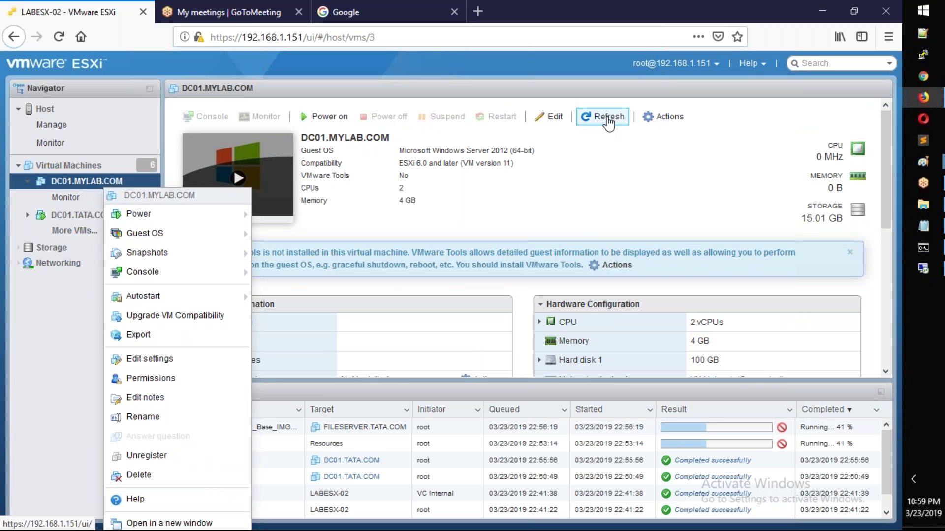
left_click(608, 118)
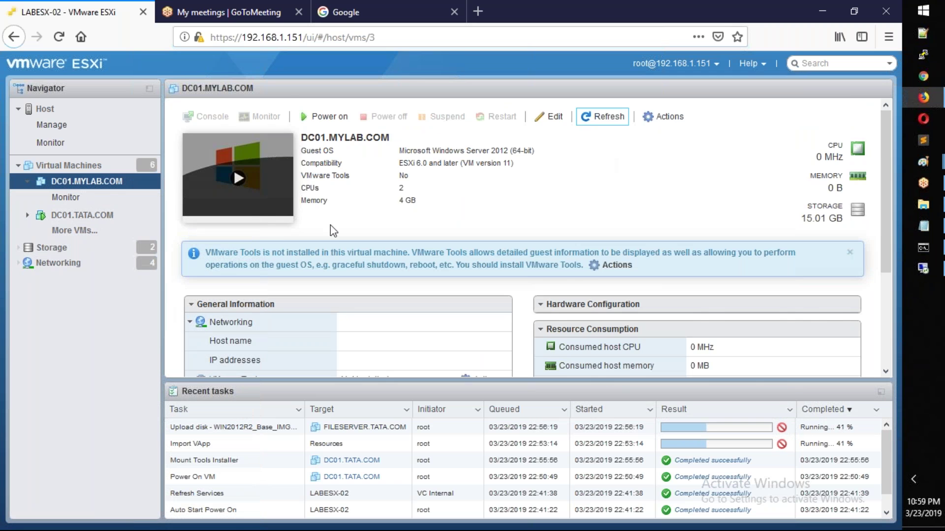
Step: Scroll through the refreshed DC01.MYLAB.COM page, then return to the AD.txt notes
scroll(329, 225, "down", 2)
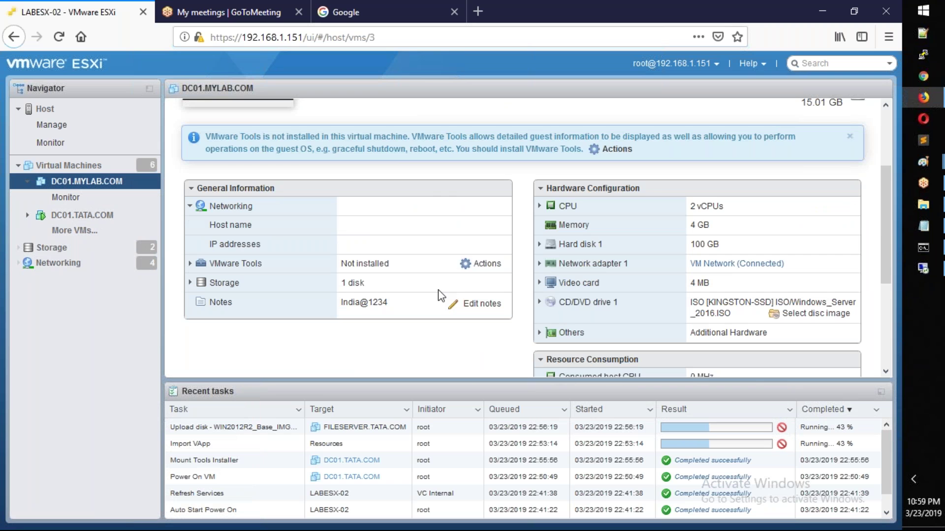
scroll(445, 297, "down", 4)
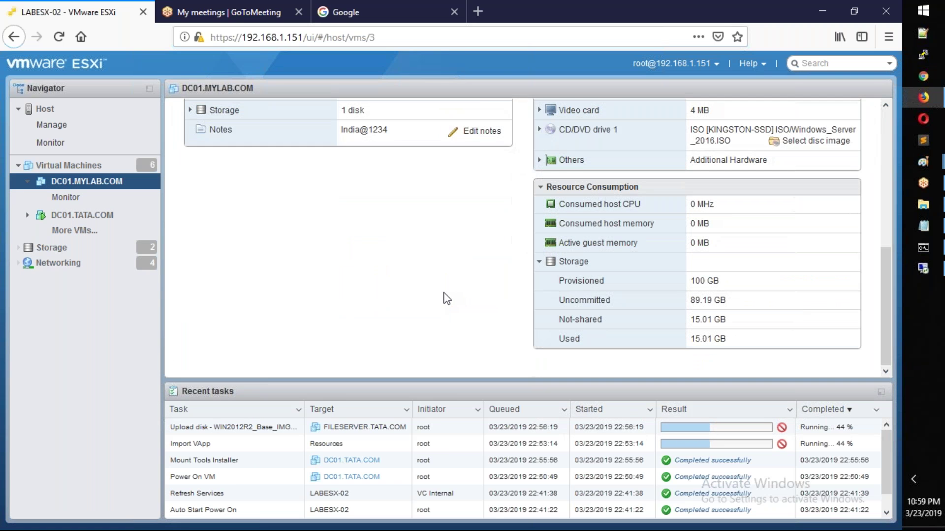
scroll(445, 297, "up", 5)
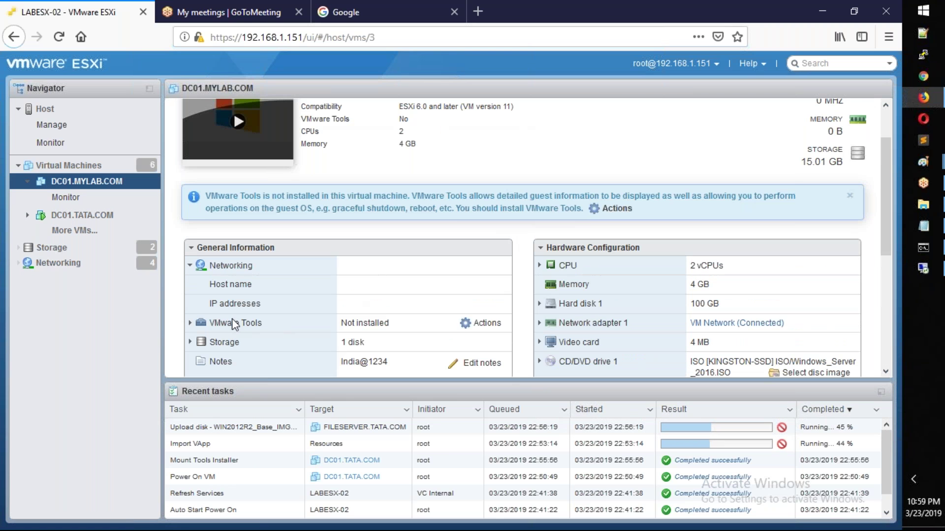
scroll(332, 231, "up", 1)
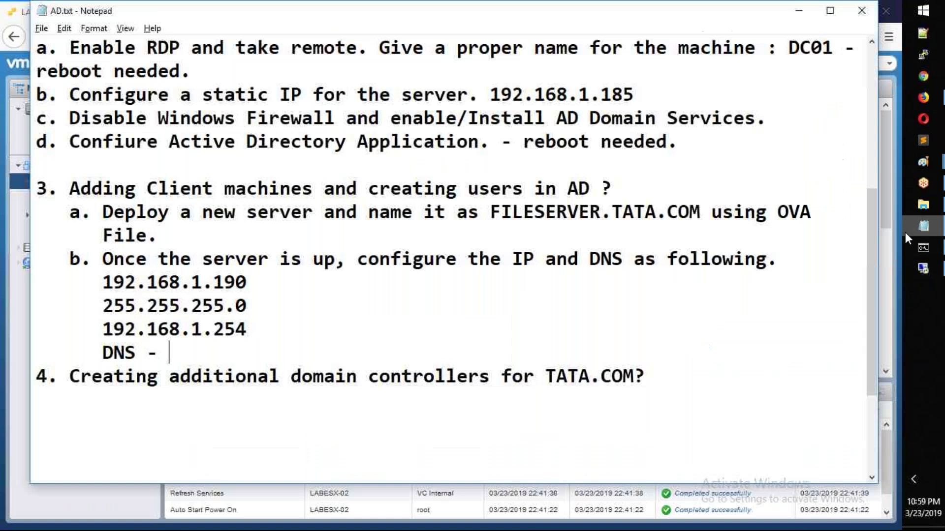
left_click(923, 226)
Step: Complete the DNS line as 192.168.1.185, then bring up the remote server's Start admin menu
type("192.1")
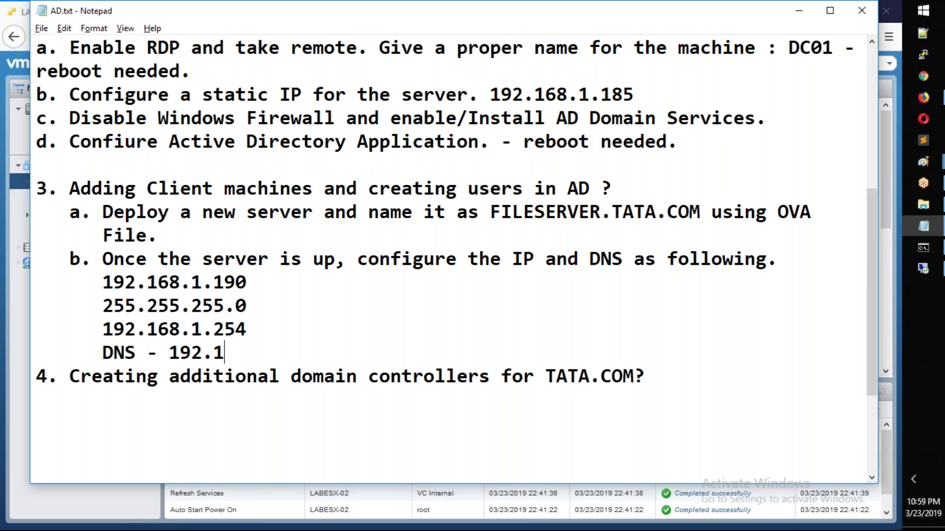
type("68.1.185")
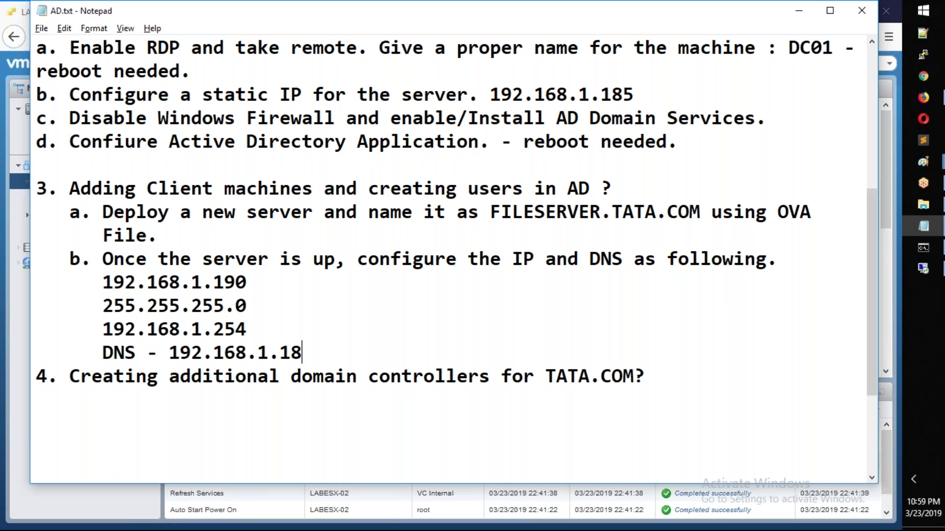
left_click(916, 265)
left_click_drag(85, 525, 26, 526)
right_click(16, 500)
Step: Run ipconfig in an admin Command Prompt on the server, then begin correcting the notes' gateway
left_click(76, 383)
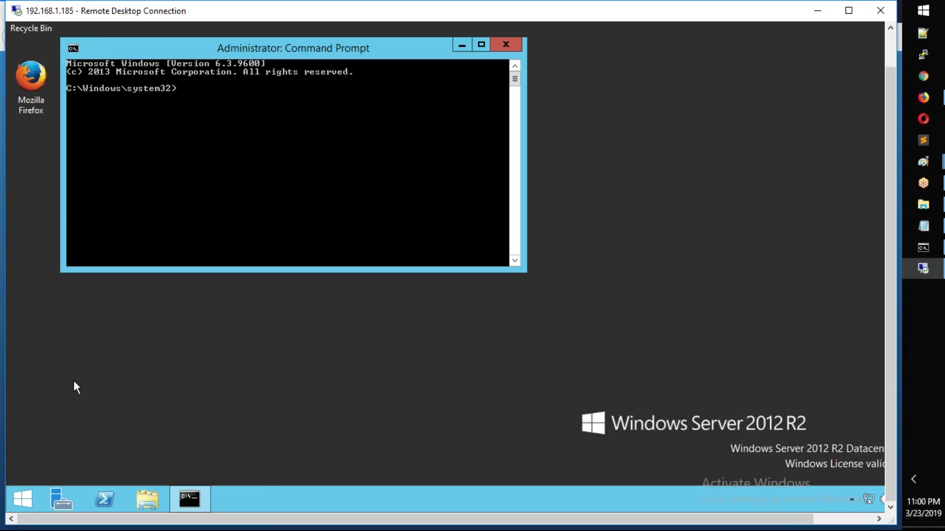
type("ipconfig")
key("Return")
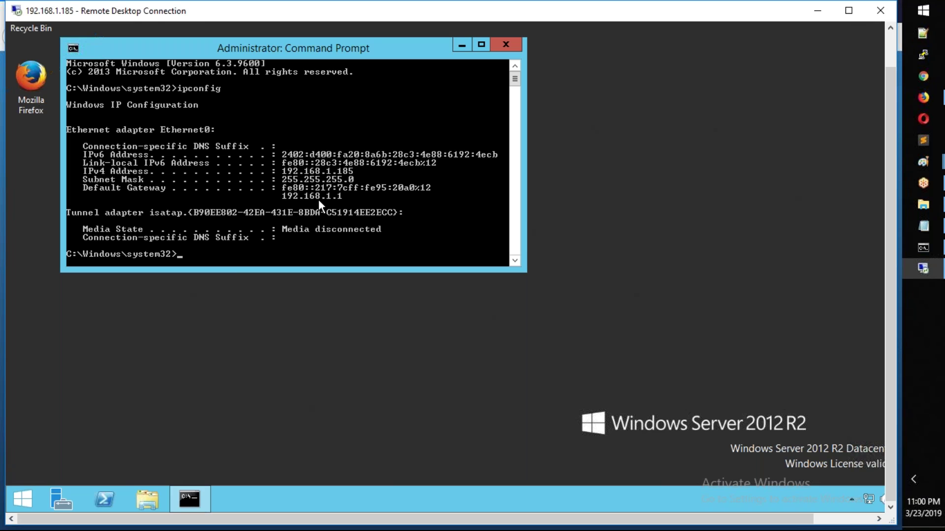
left_click(824, 13)
key("BackSpace")
key("BackSpace")
key("BackSpace")
Step: Finish the gateway as 192.168.1.1 and add step c: rename the server FILESERVER01
type("1")
left_click(330, 351)
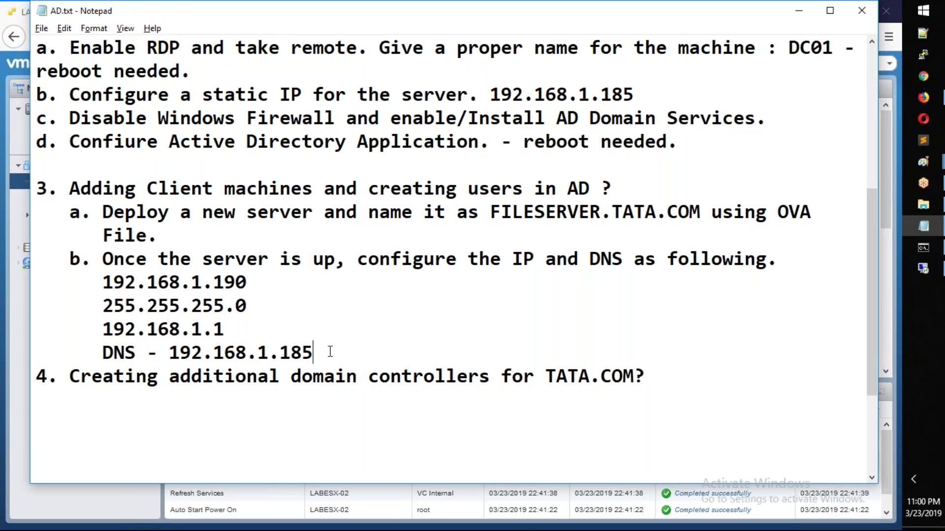
key("Return")
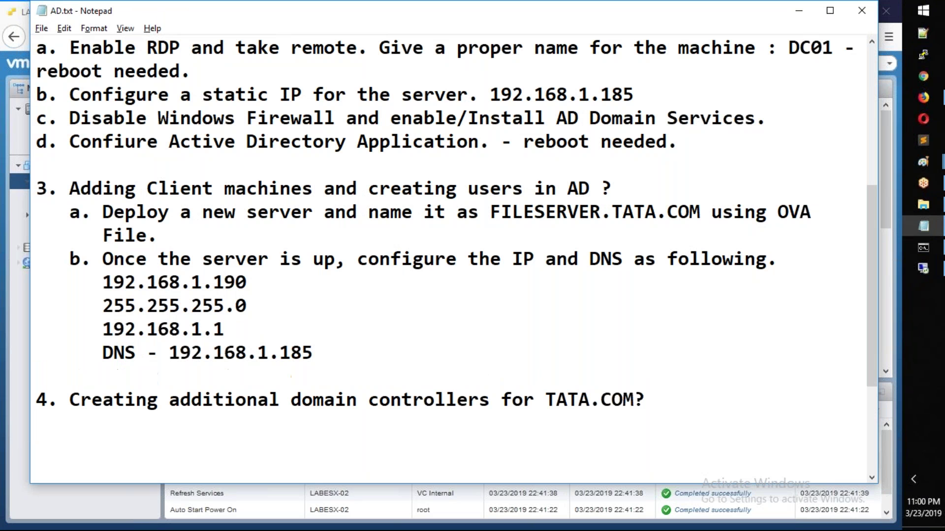
type("c. Rename the server")
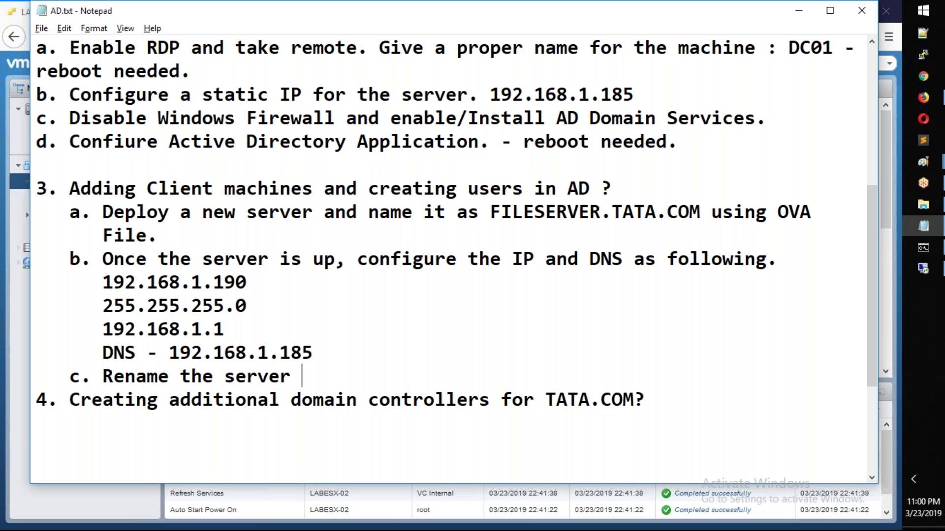
type("with the ")
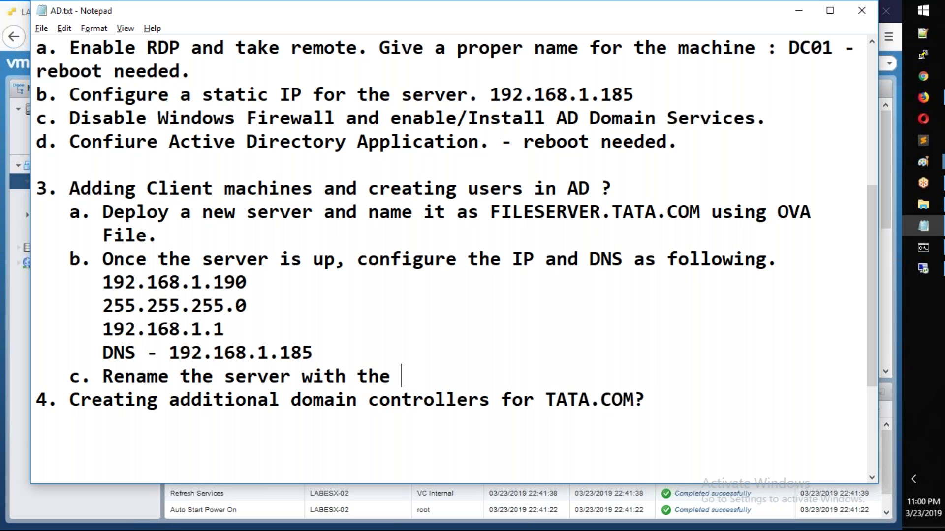
type("name FILE")
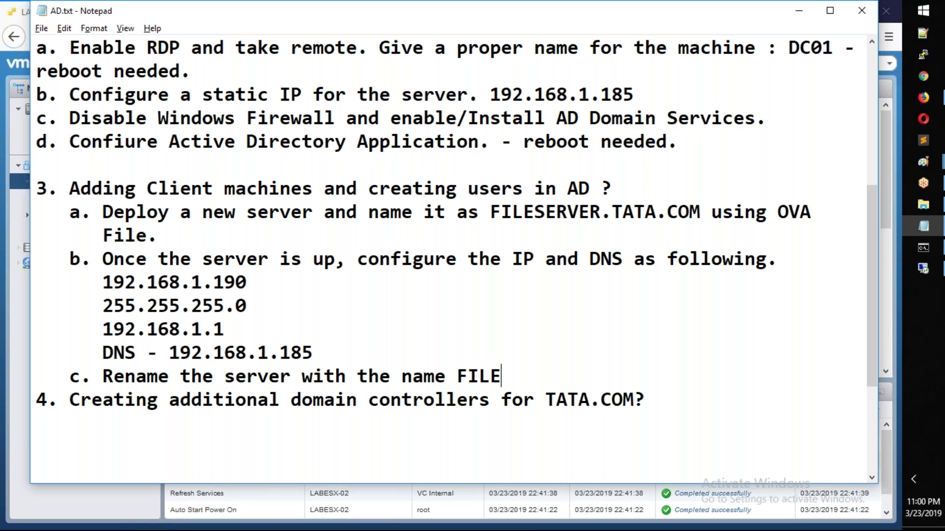
type("SERVER01")
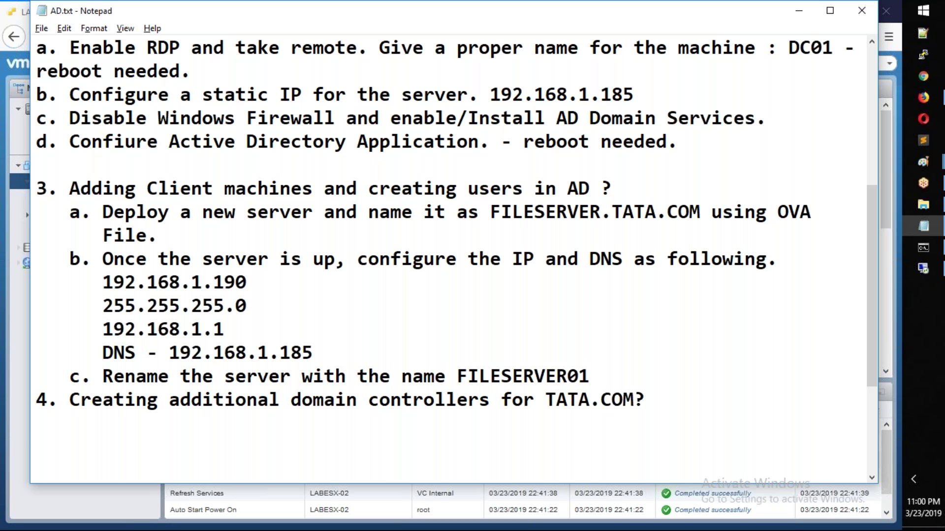
type(".")
Step: Add step d: add the server to the TATA.COM domain, followed by a blank line
key("Return")
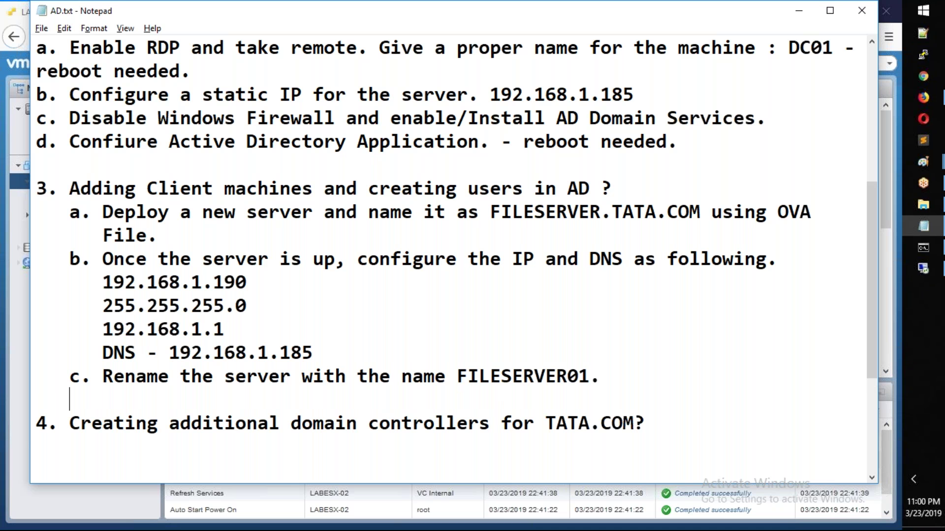
type("d. Add t")
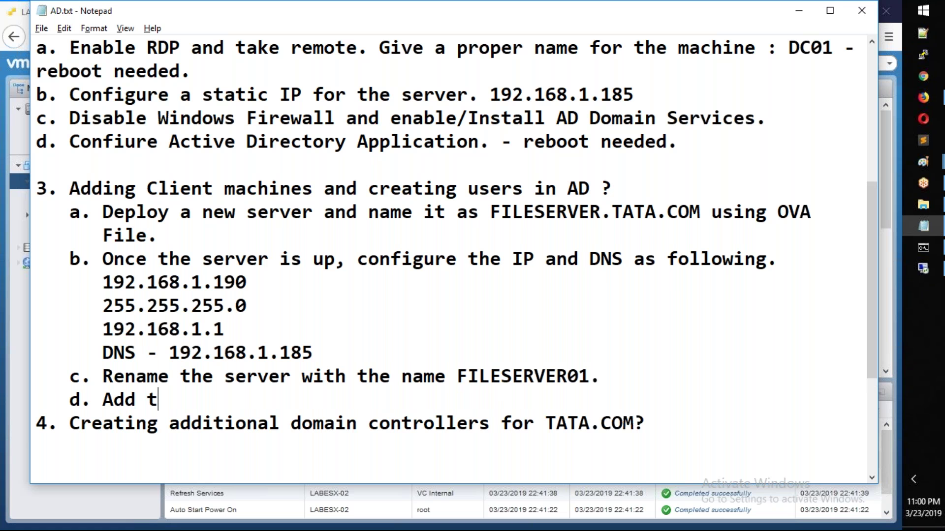
type("he server t")
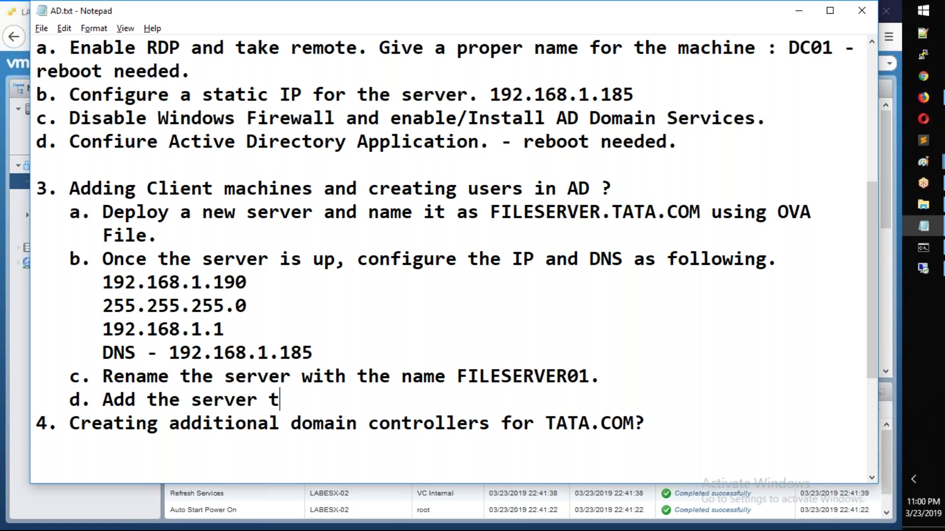
type("o the TATA.COM domain")
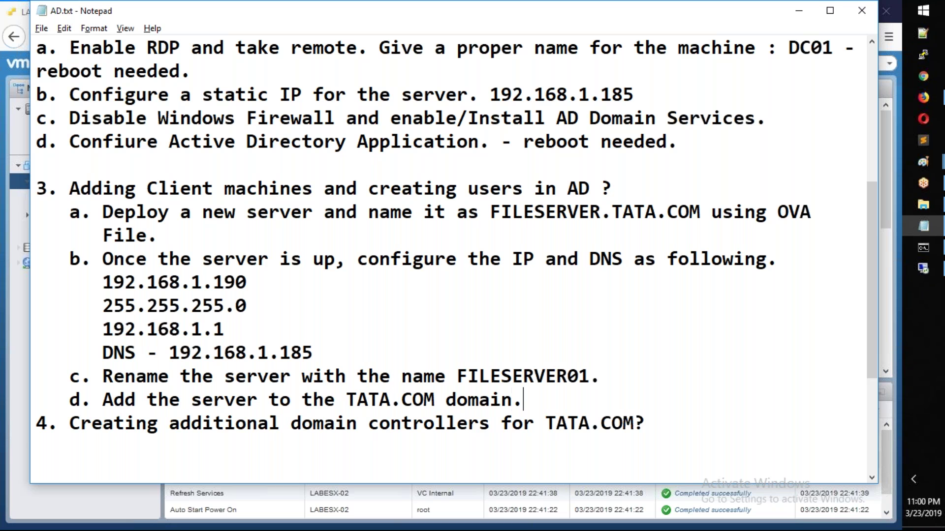
type(".")
key("Return")
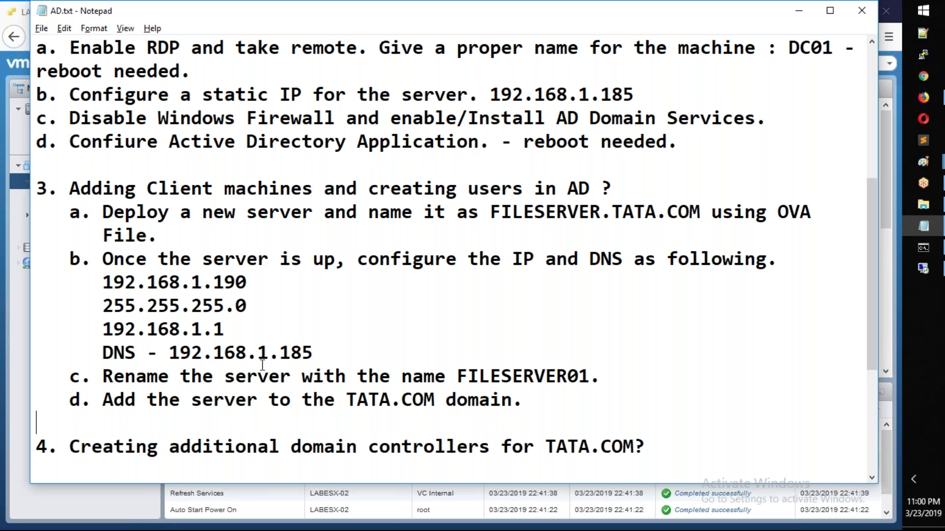
Step: View the DC01.TATA.COM summary, then open the full VM list showing FILESERVER.TATA.COM
left_click(923, 268)
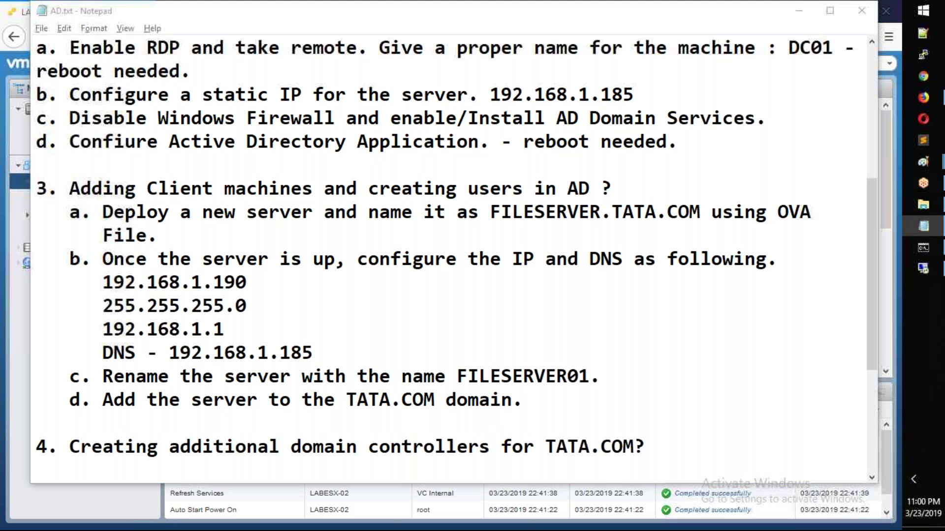
left_click(923, 100)
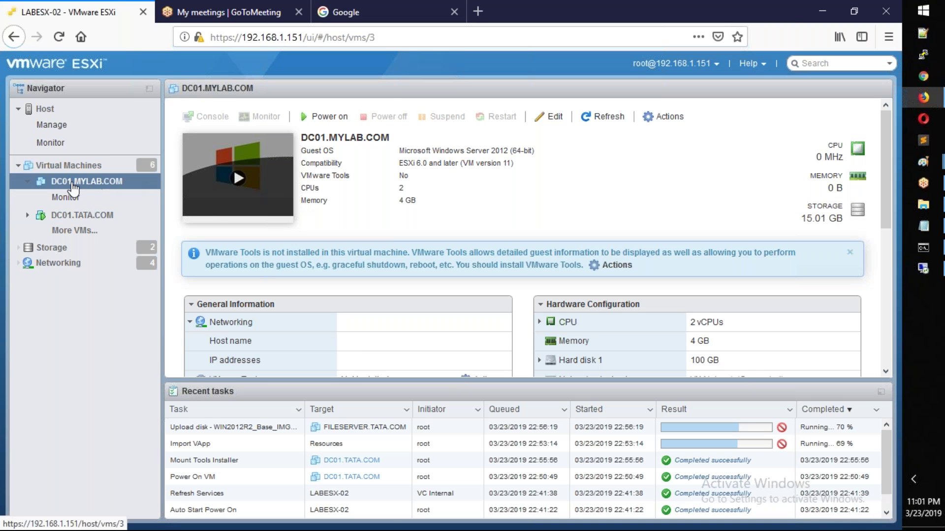
left_click(83, 219)
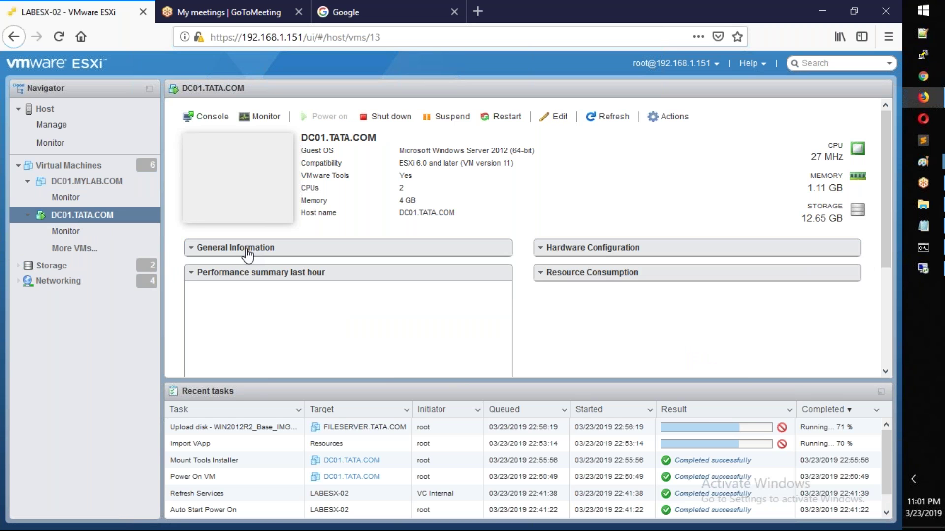
scroll(524, 185, "down", 5)
scroll(526, 186, "up", 3)
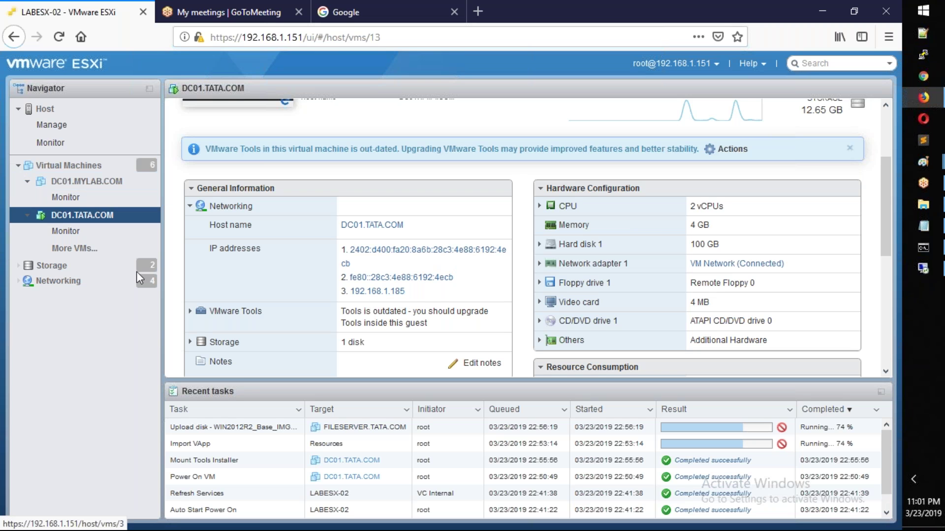
left_click(75, 250)
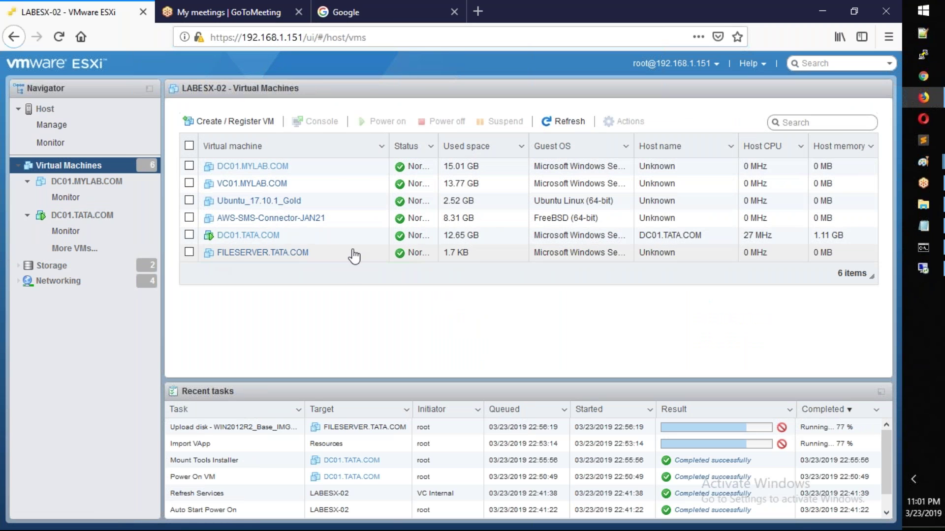
Step: Attempt to rename FILESERVER.TATA.COM to FILESERVER01.TATA.COM via Actions > Rename; it fails
left_click(190, 252)
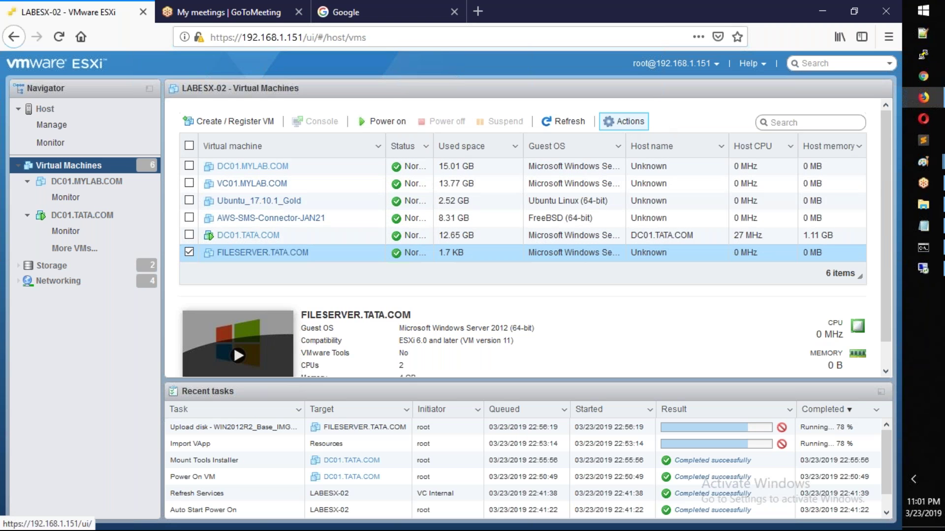
left_click(607, 122)
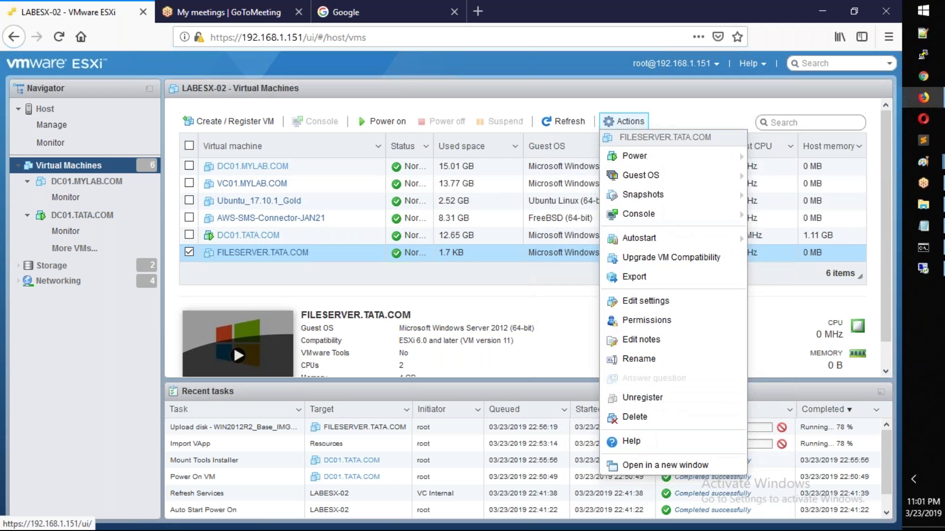
left_click(629, 360)
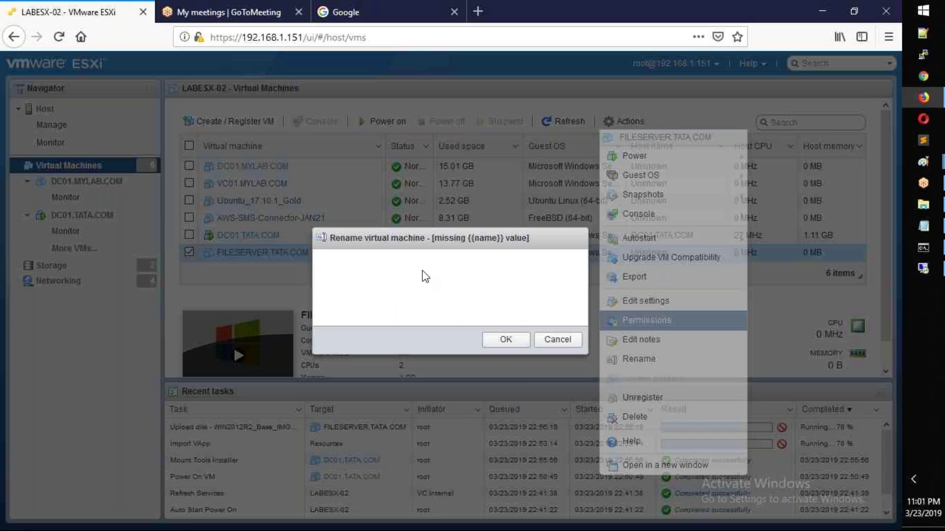
left_click(473, 269)
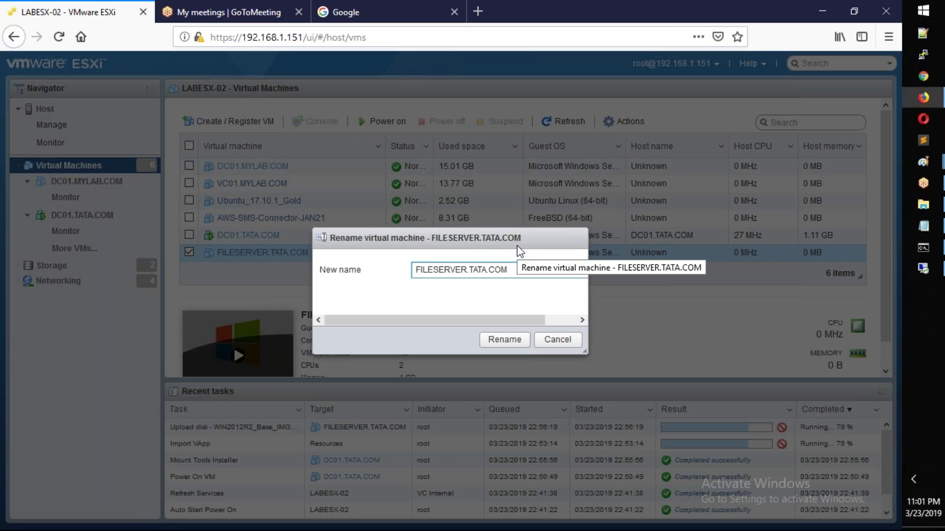
type("01")
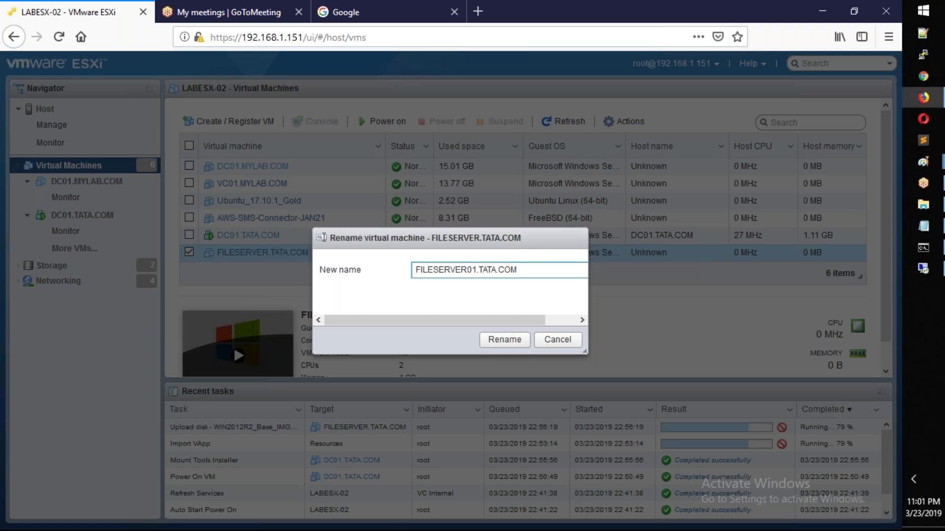
left_click(506, 339)
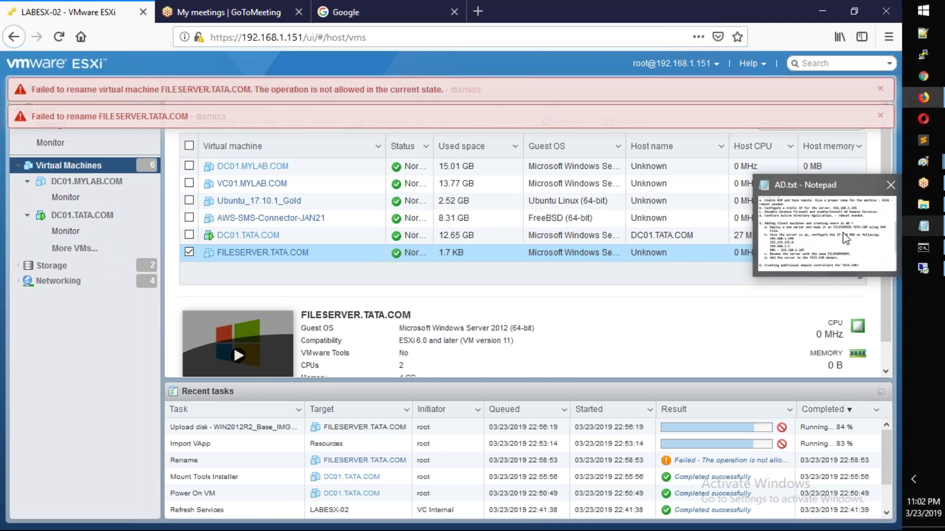
left_click(932, 232)
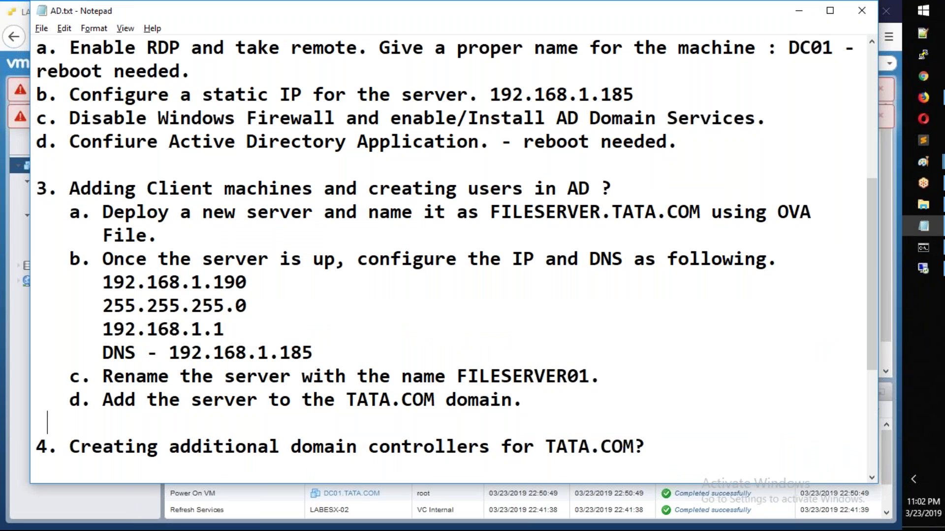
Step: Extend heading 3 in AD.txt with 'and login in to FILESERVER01'
left_click_drag(397, 190, 593, 187)
left_click(593, 186)
type("and login")
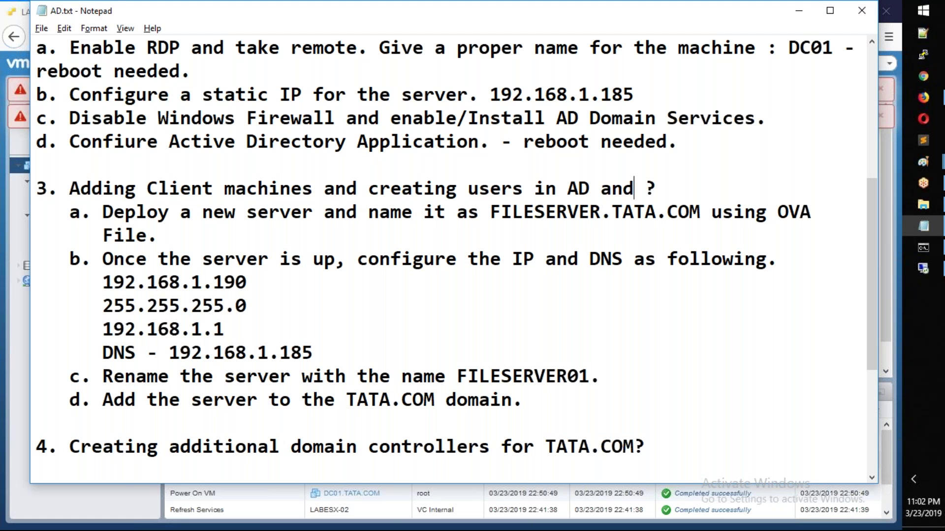
type(" in")
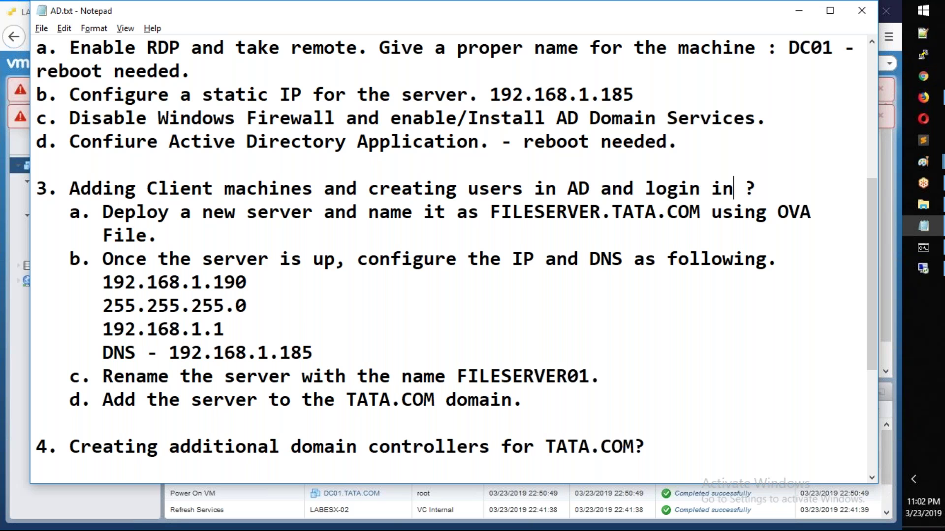
type(" to ")
type("FILES")
type("ERVER01")
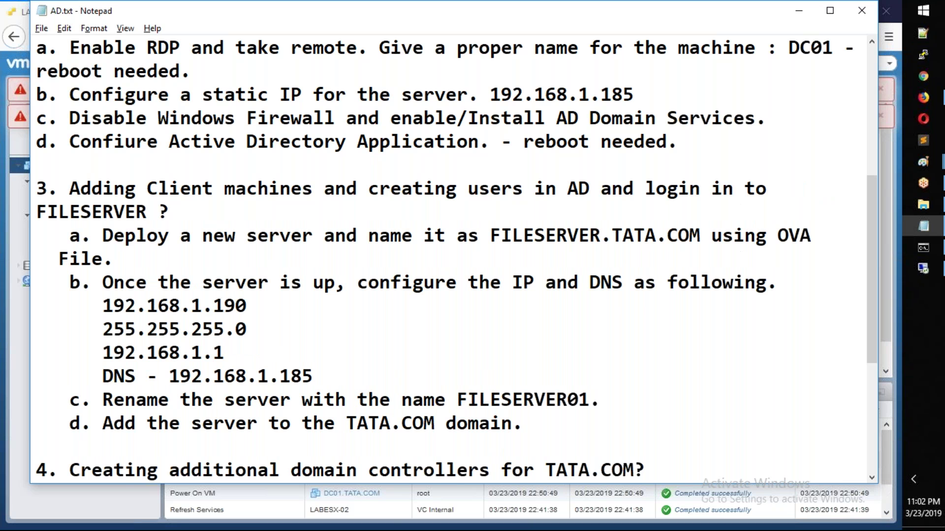
key("Left")
key("Left")
key("Left")
key("Left")
key("Left")
key("Left")
key("Left")
key("Left")
key("Return")
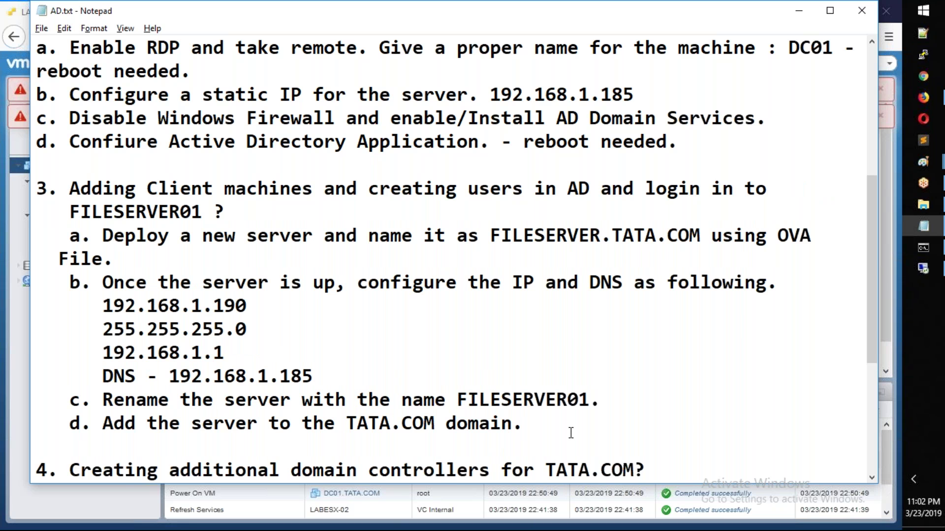
Step: Add step e: create Testuser in AD and log in to the domain from FILESERVER01
key("Return")
type("e")
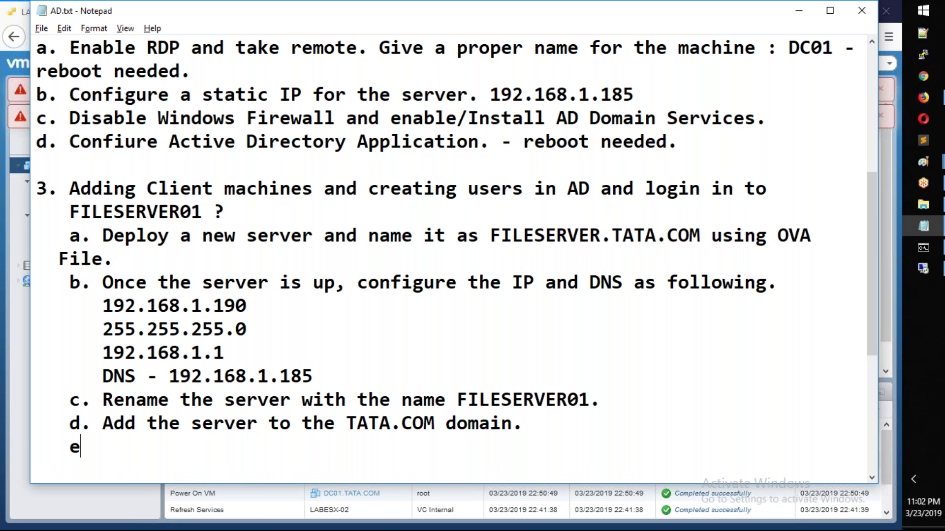
type(". Create Testse")
key("BackSpace")
key("BackSpace")
type("user in the AD")
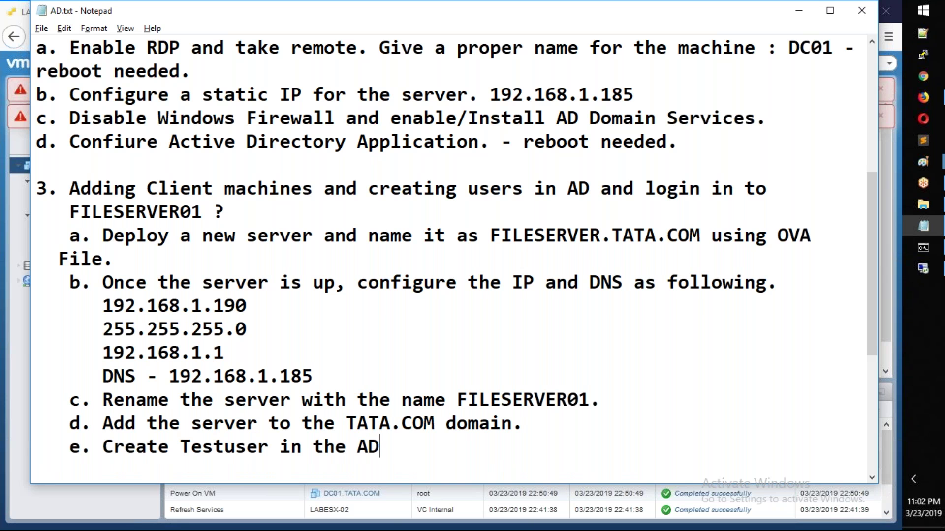
type(" and try to l")
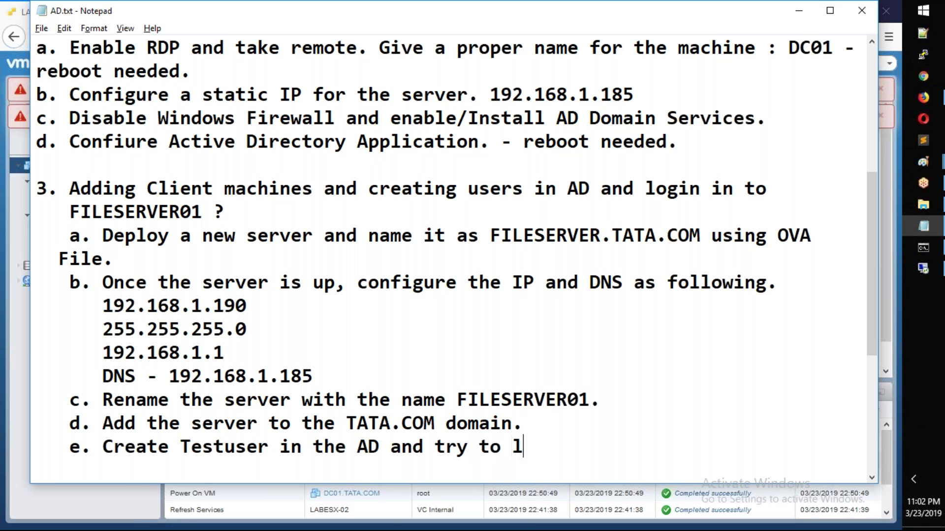
type("ogin to the")
key("BackSpace")
type("he dm")
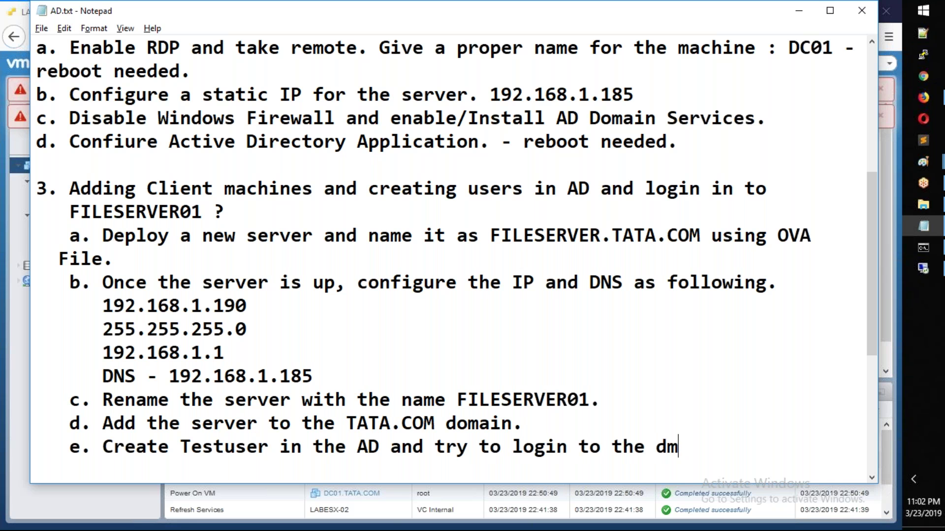
key("BackSpace")
type("oman ")
type("from the fil")
key("BackSpace")
key("BackSpace")
key("BackSpace")
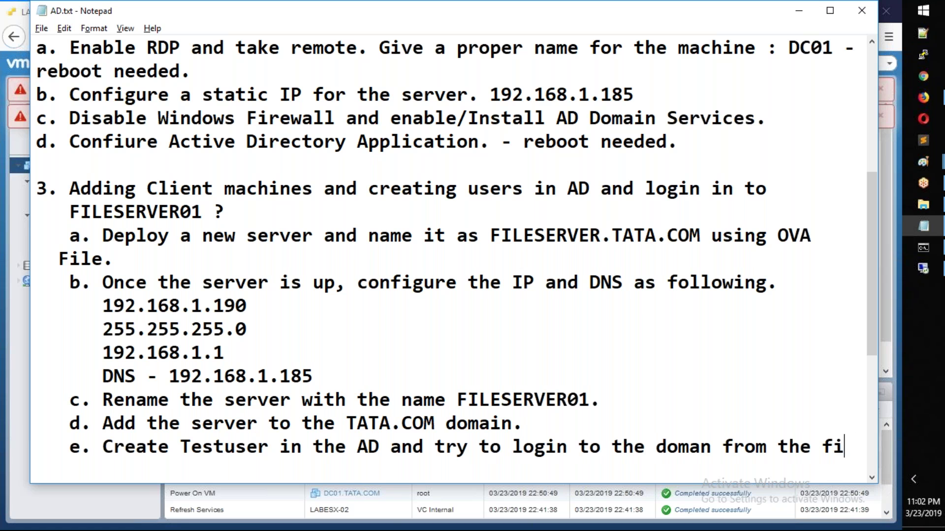
type("FL")
type("ILESERVER")
type("01 using Testuser.")
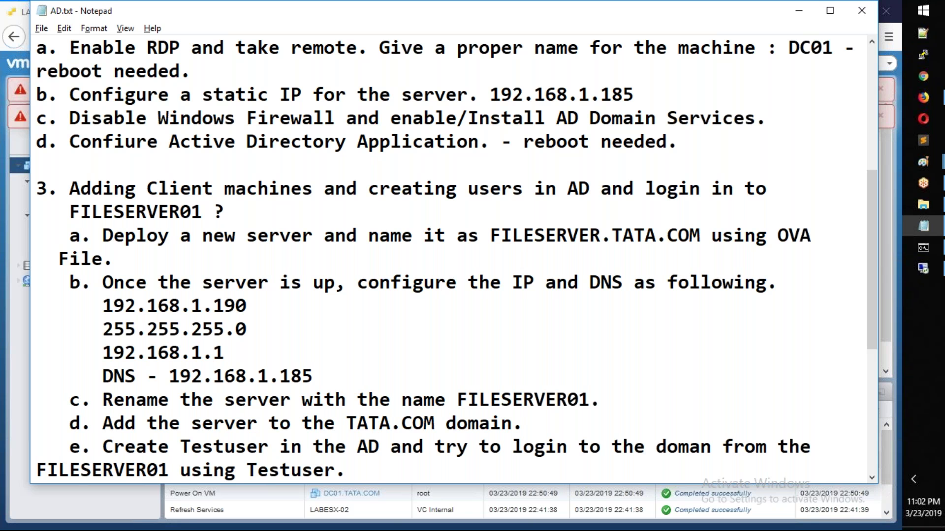
key("Left")
key("Left")
key("Left")
key("Left")
key("Left")
key("Left")
key("Left")
key("Left")
key("Left")
key("Left")
key("Left")
key("Left")
key("Left")
key("Left")
key("Left")
key("Left")
key("Left")
key("Left")
key("Left")
key("Left")
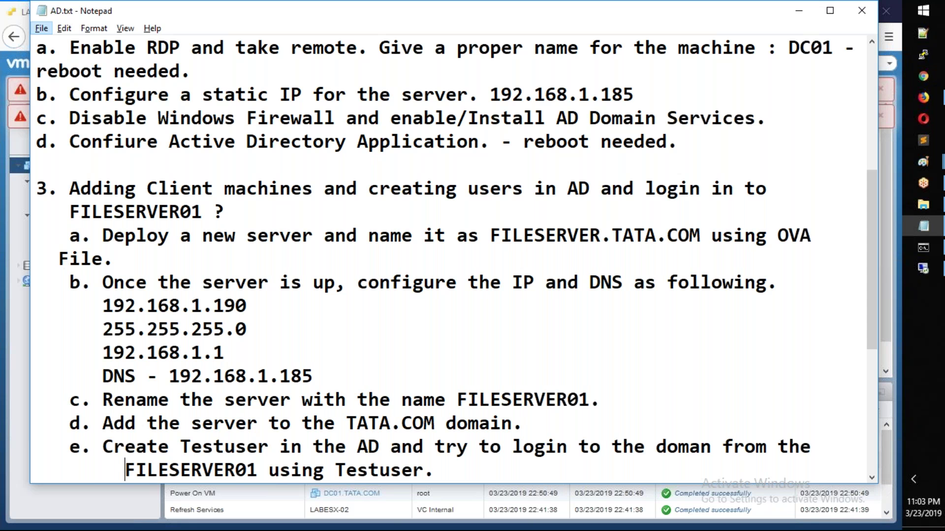
key("BackSpace")
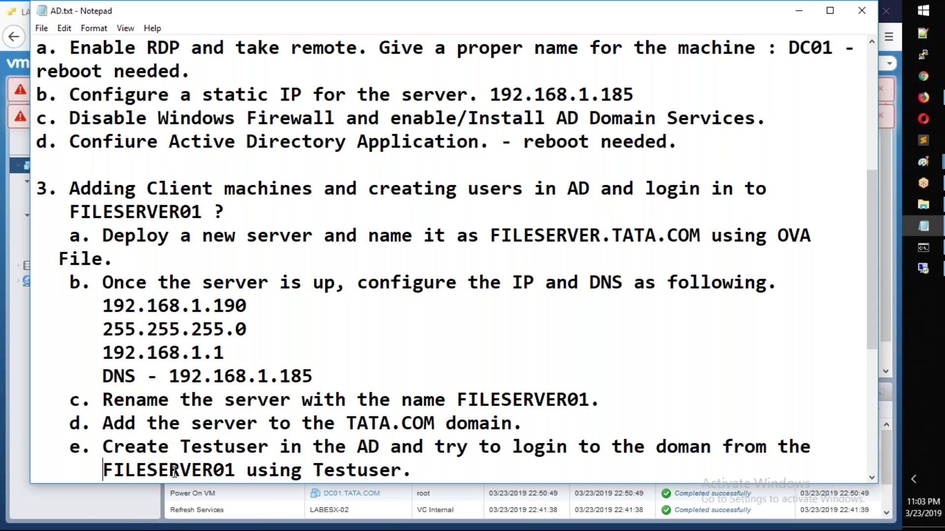
left_click(81, 508)
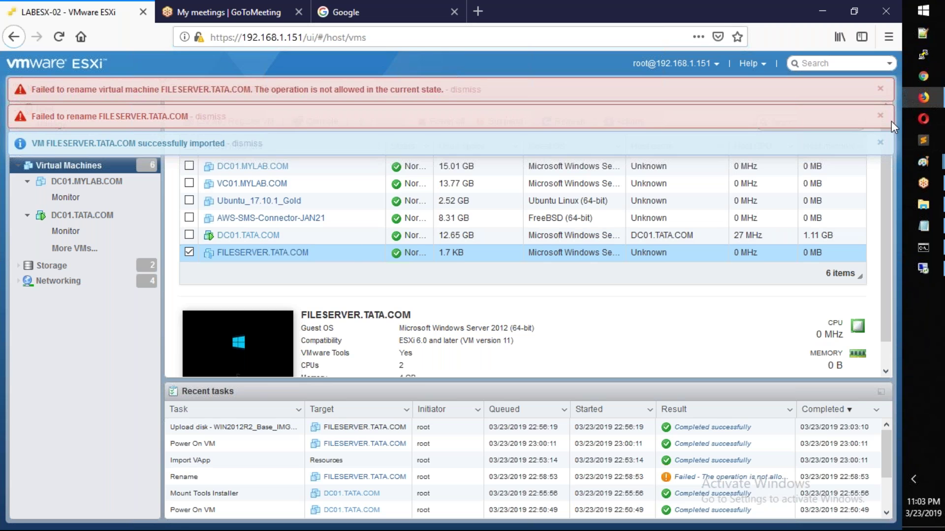
Step: Dismiss the two rename errors and the import notice, then refresh the VM list
left_click(881, 115)
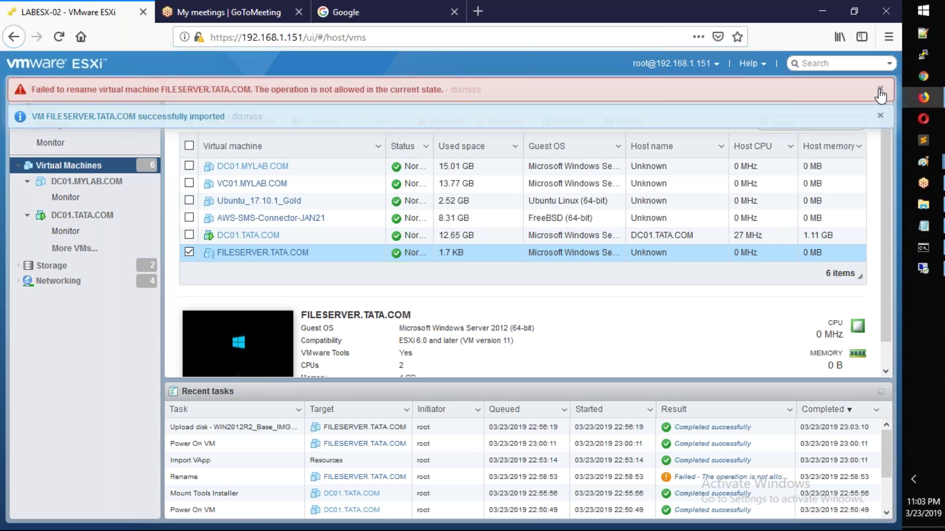
left_click(881, 90)
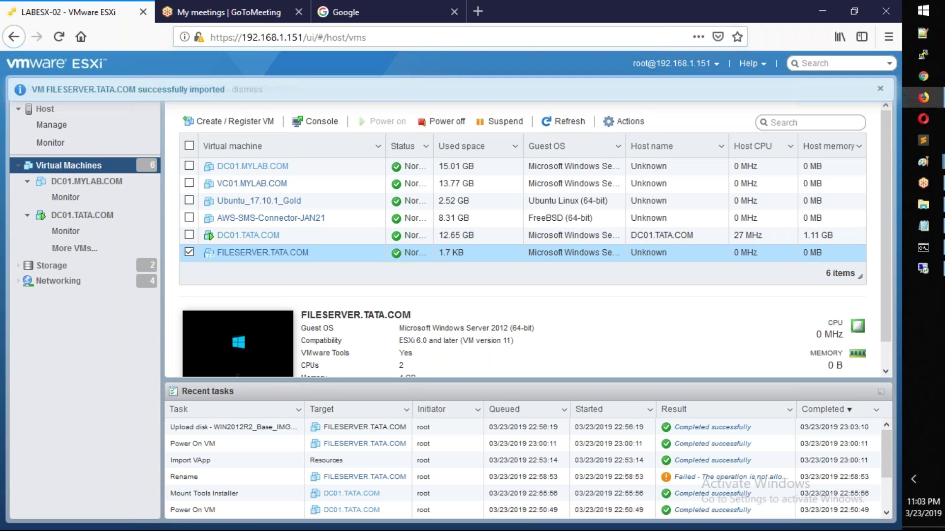
left_click(880, 88)
left_click(565, 121)
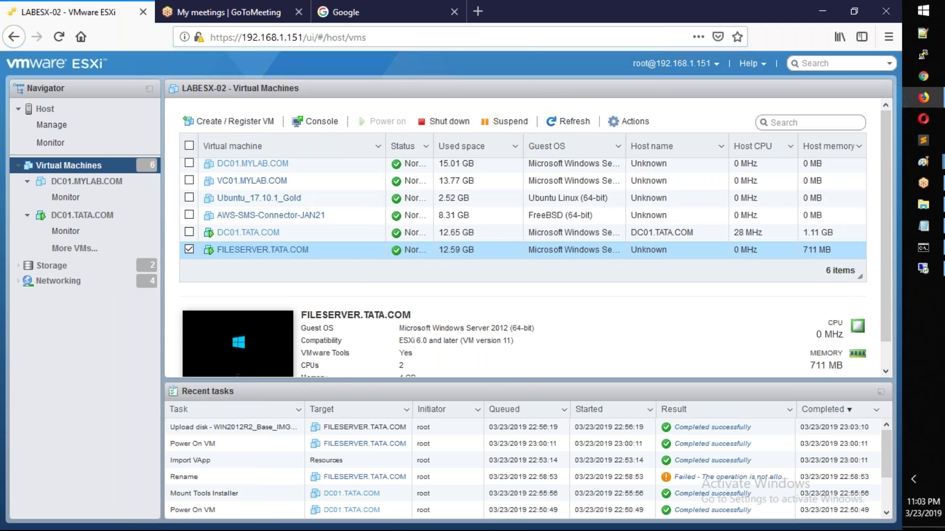
Step: Rename the FILESERVER.TATA.COM virtual machine to FILESERVER01.TATA.COM
right_click(341, 250)
mouse_move(391, 261)
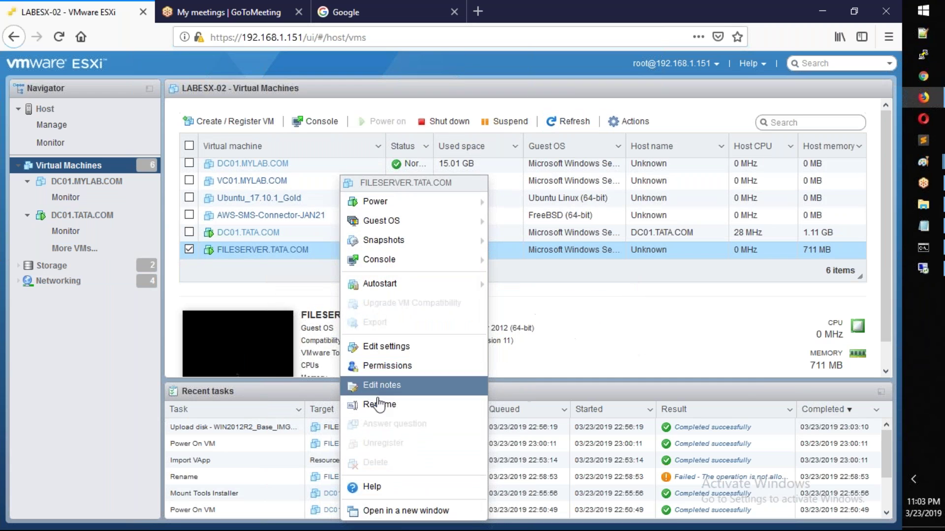
left_click(419, 402)
left_click(469, 268)
key("Delete")
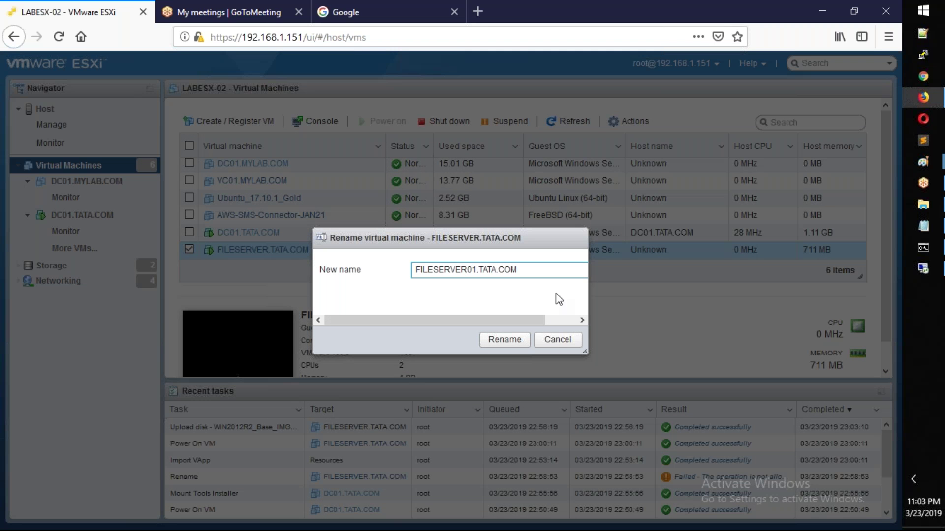
left_click(505, 341)
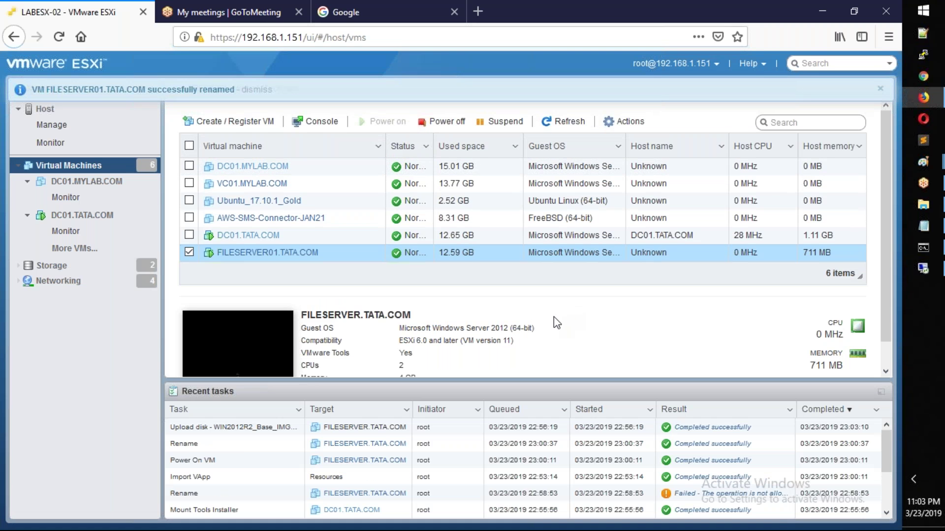
scroll(554, 317, "down", 1)
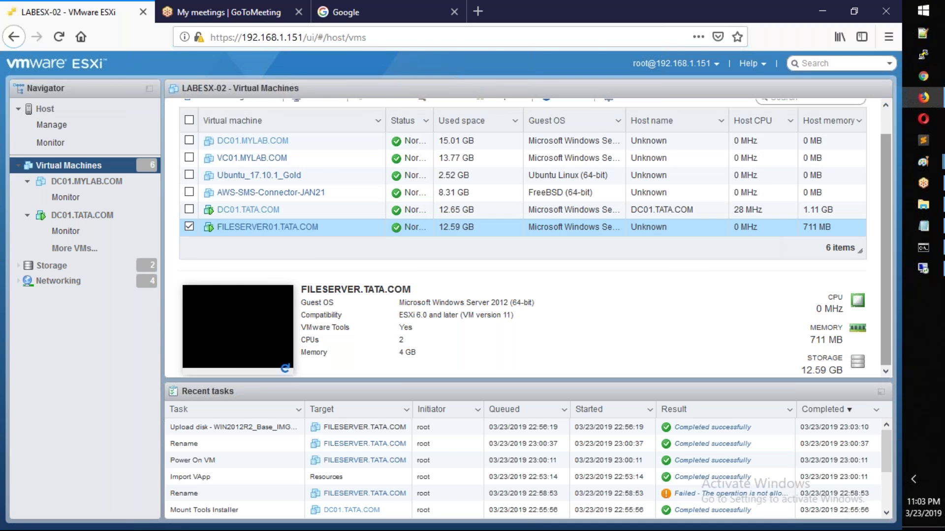
Step: Review items 3a-3c in AD.txt and append ', enable RDP' after 'up' in item 3b
left_click(929, 230)
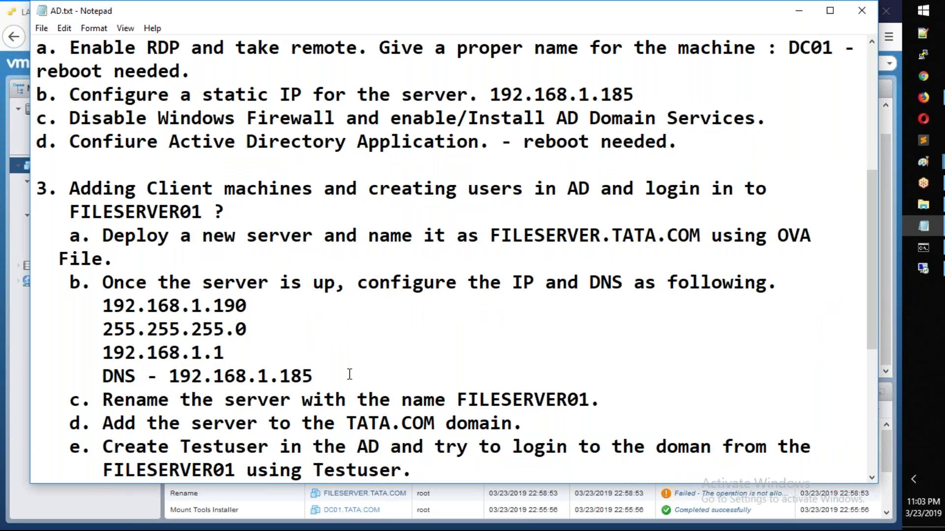
left_click_drag(608, 403, 80, 304)
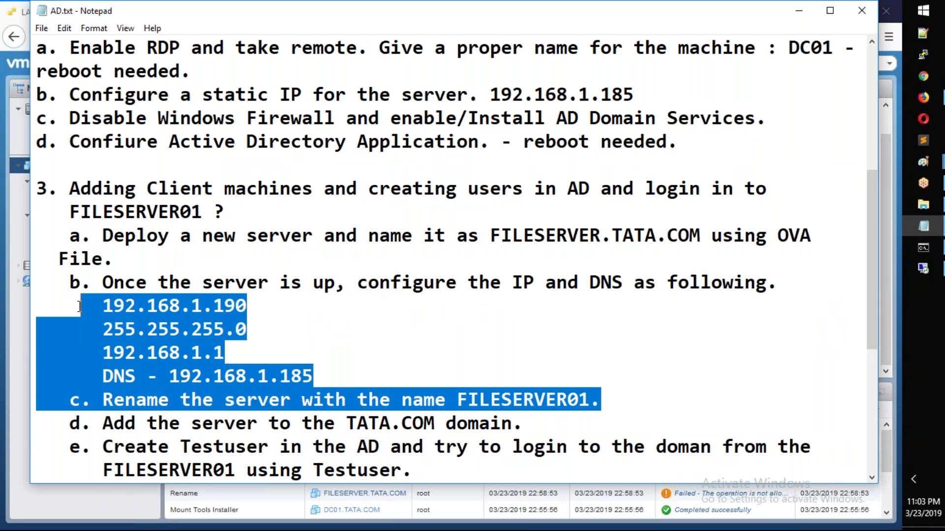
left_click(85, 281)
left_click_drag(69, 235, 526, 422)
left_click(543, 331)
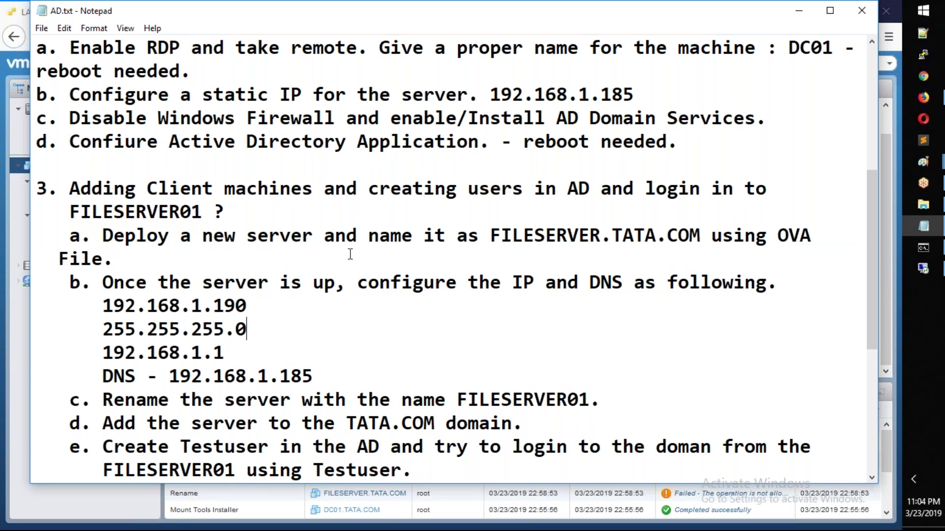
left_click_drag(102, 238, 115, 260)
left_click(449, 325)
left_click(339, 285)
type(", enable RDP")
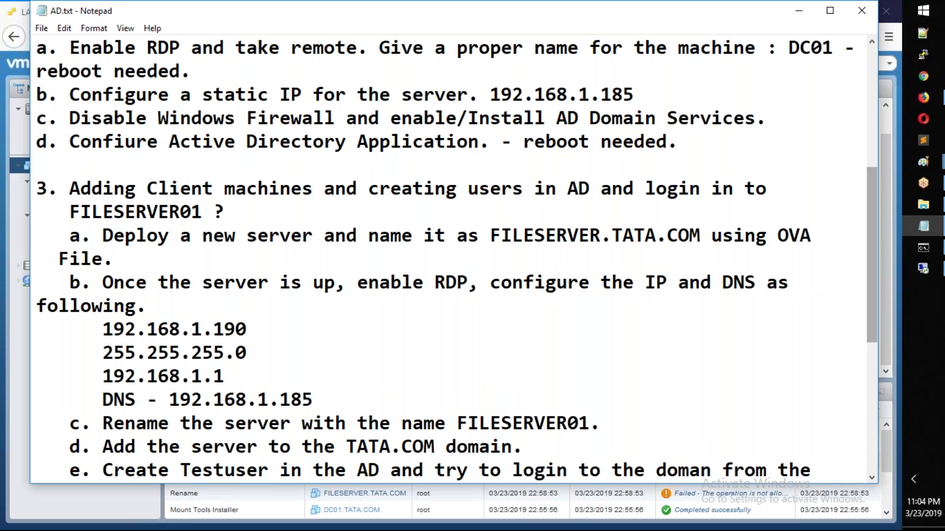
Step: Open the FILESERVER01 console, keep the US keyboard layout and accept the licence terms
left_click(923, 98)
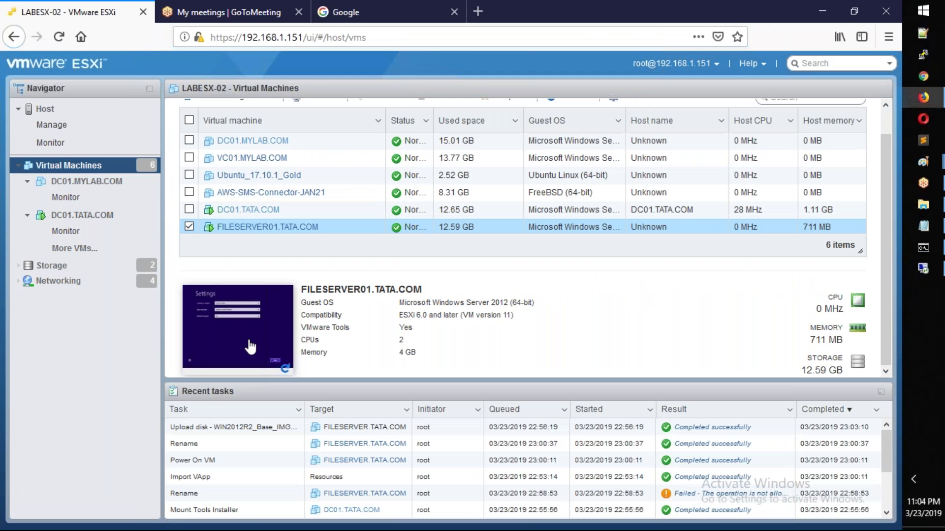
left_click(251, 346)
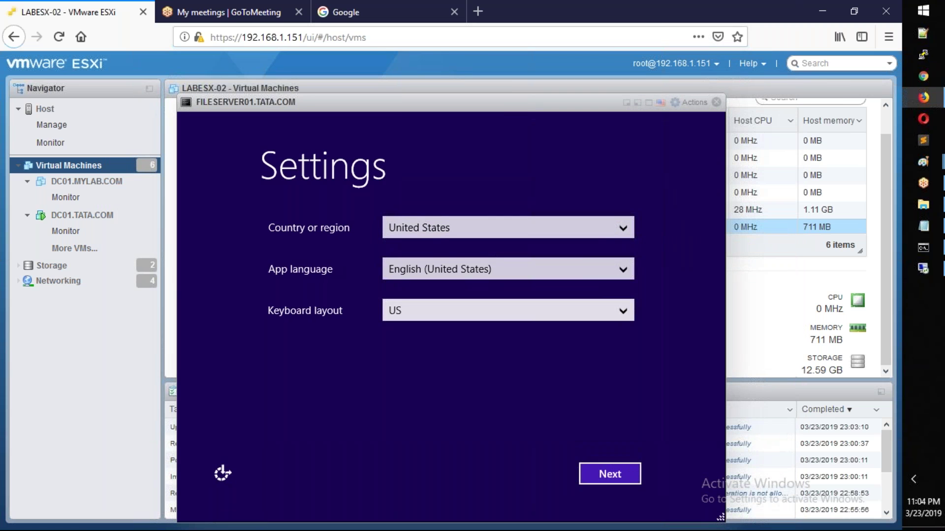
left_click(541, 310)
left_click(541, 282)
left_click(609, 474)
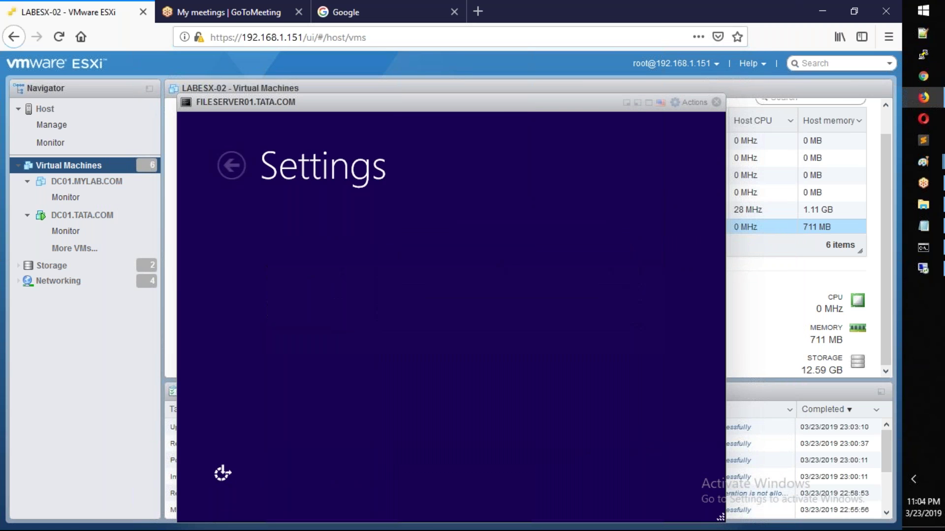
left_click(609, 474)
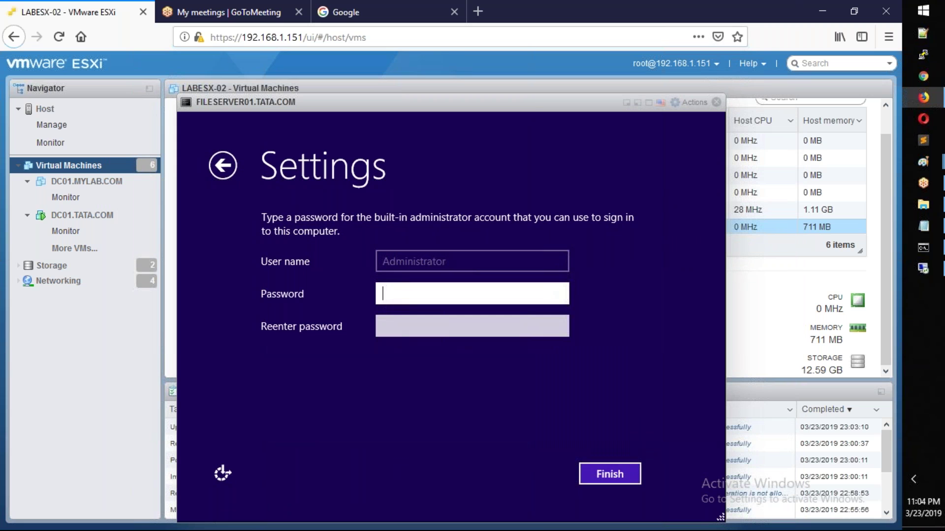
Step: Enter and confirm the Administrator password to finish Windows setup
type("P@s")
key("BackSpace")
type("ssw")
key("BackSpace")
type("w0")
key("BackSpace")
type("ord1")
key("Tab")
type("Pas")
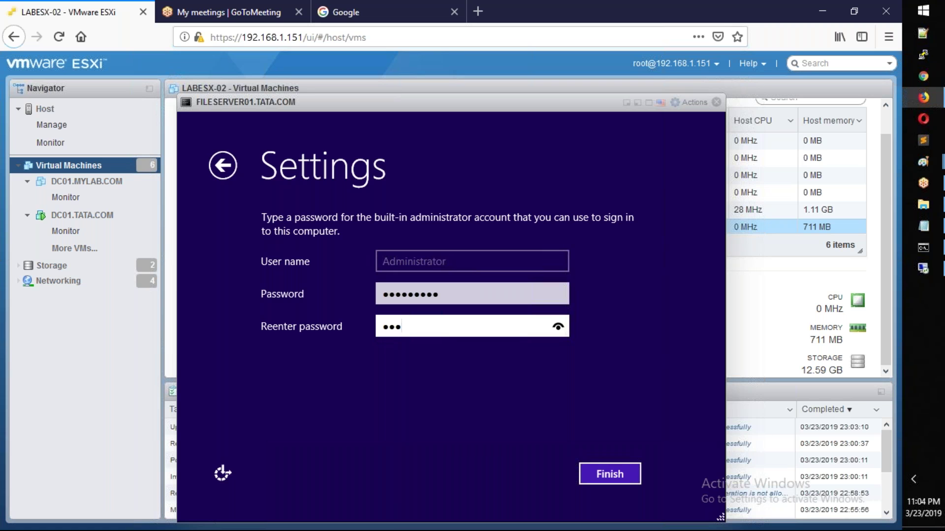
type("sword1")
key("Return")
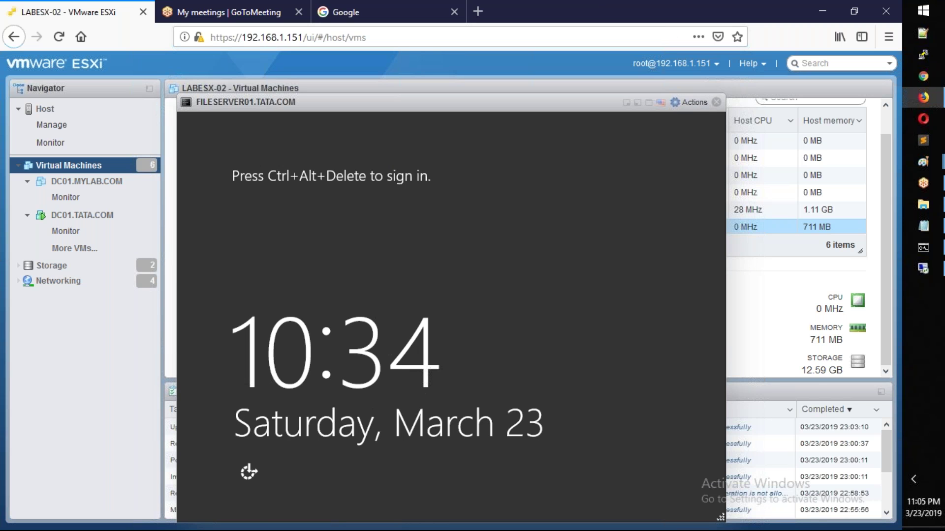
Step: Send Ctrl-Alt-Delete to FILESERVER01 and sign in as Administrator with the account password
left_click(692, 102)
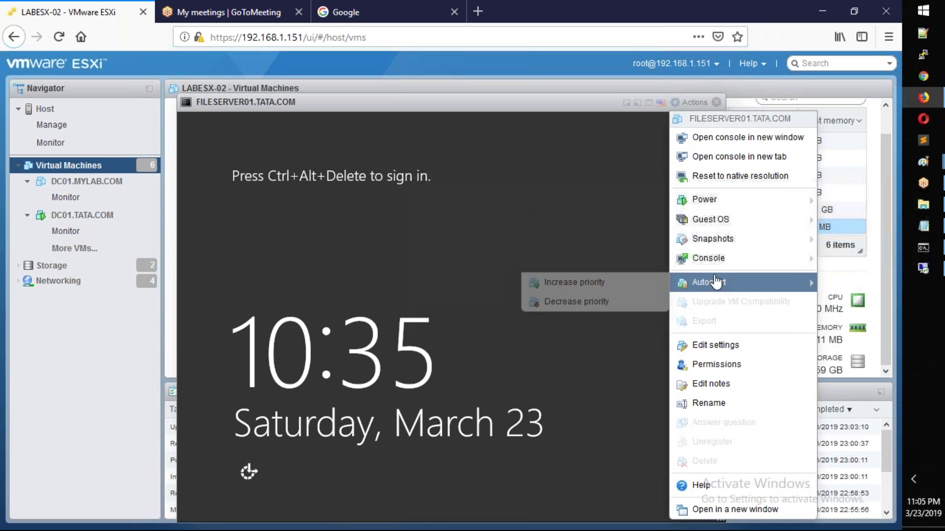
mouse_move(717, 219)
mouse_move(565, 263)
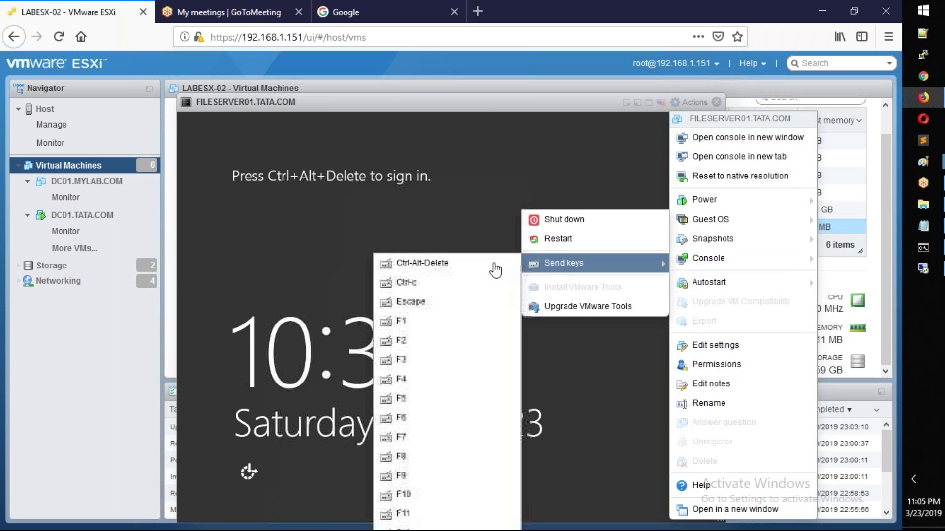
left_click(495, 270)
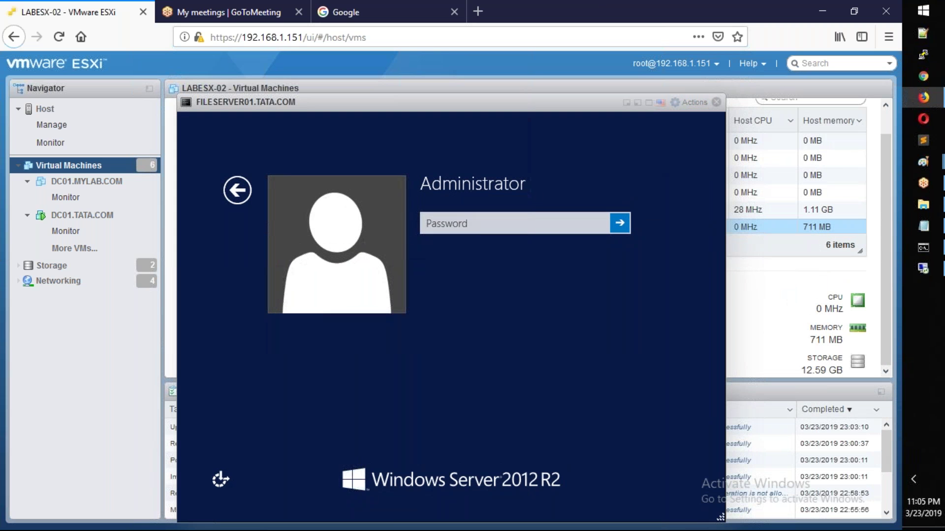
type("Passwo")
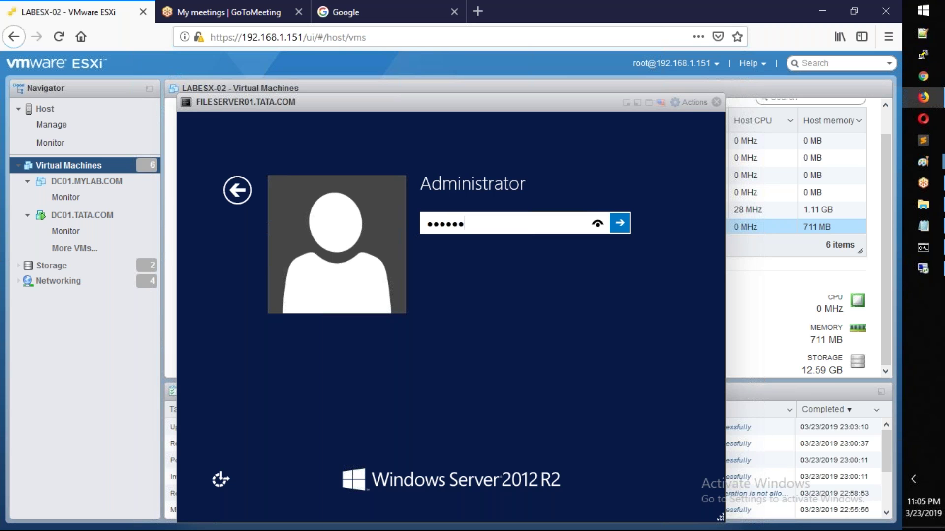
key("BackSpace")
type("0rdd")
key("BackSpace")
type("1")
key("Return")
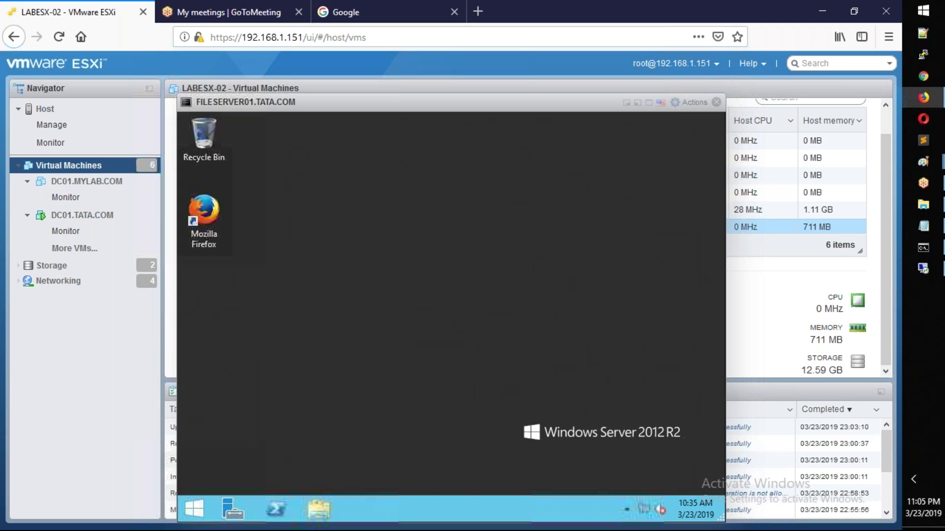
Step: Open System Properties inside the VM by running sysdm.cpl
key("super+r")
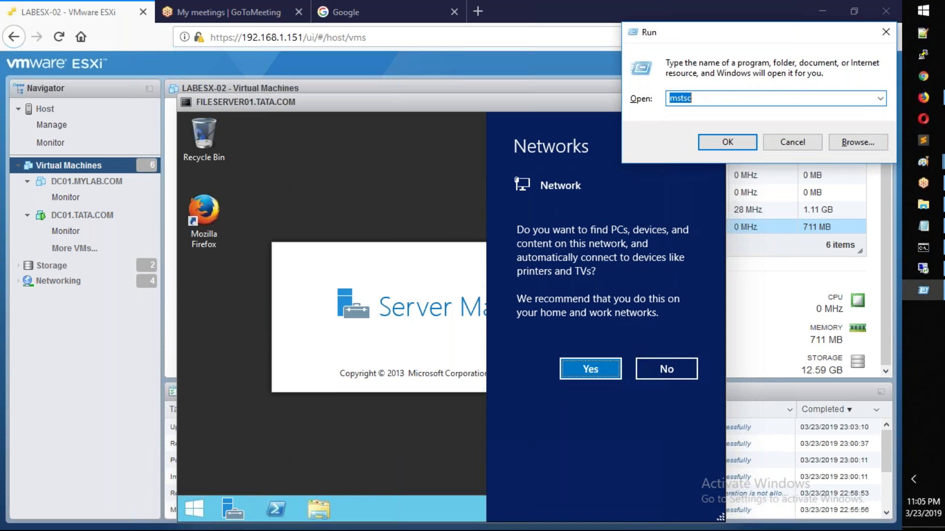
left_click(609, 368)
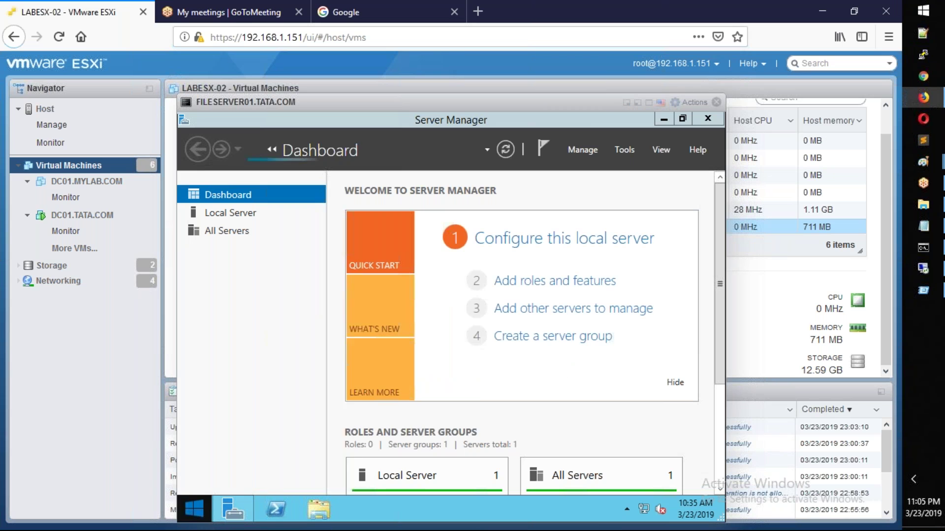
right_click(193, 510)
left_click(224, 467)
type("ssyy")
key("BackSpace")
key("BackSpace")
key("BackSpace")
type("ys")
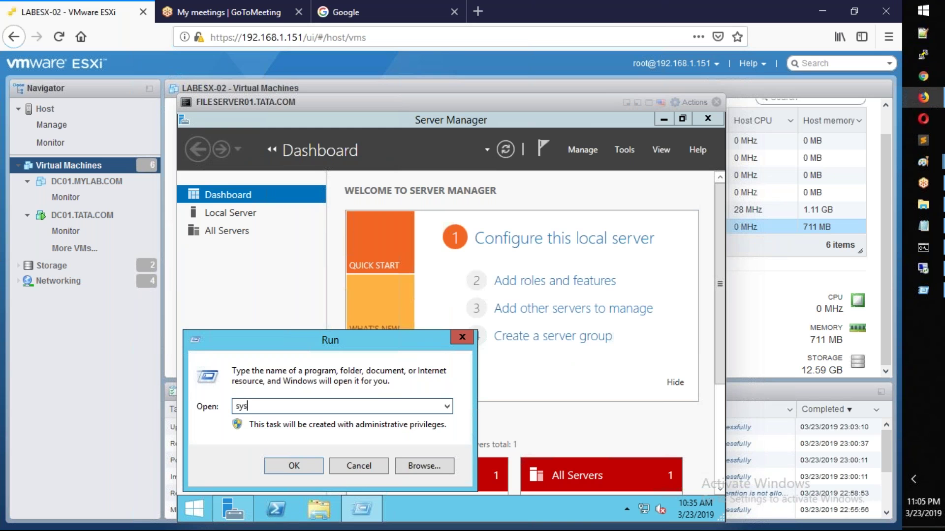
type("dm")
key("BackSpace")
key("BackSpace")
key("BackSpace")
key("BackSpace")
key("BackSpace")
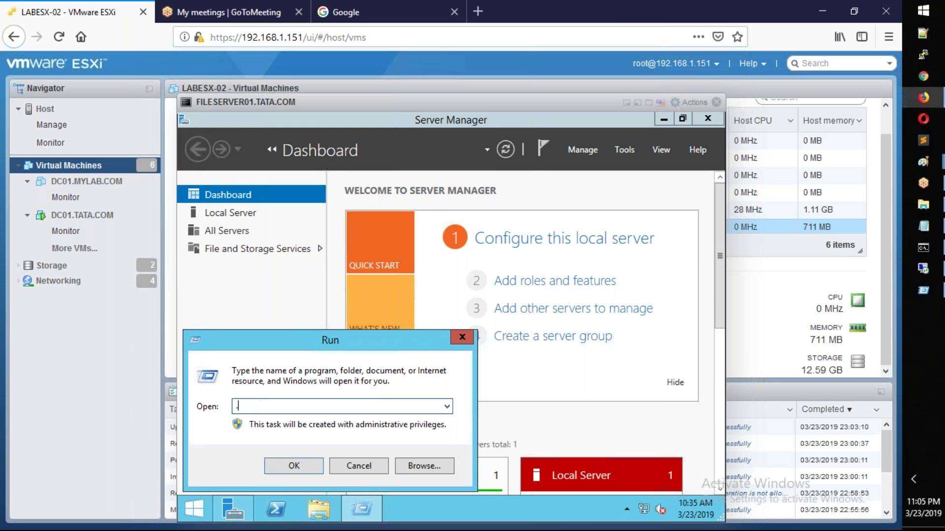
type("sysdd")
key("BackSpace")
type("m.cpl")
key("Return")
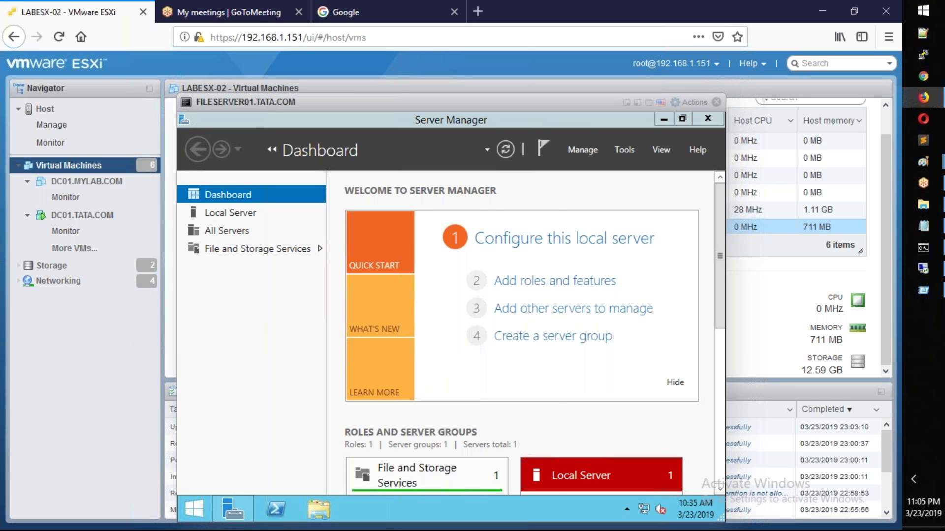
Step: Change the computer name to FILESERVER01 and choose Restart Later
key("alt+c")
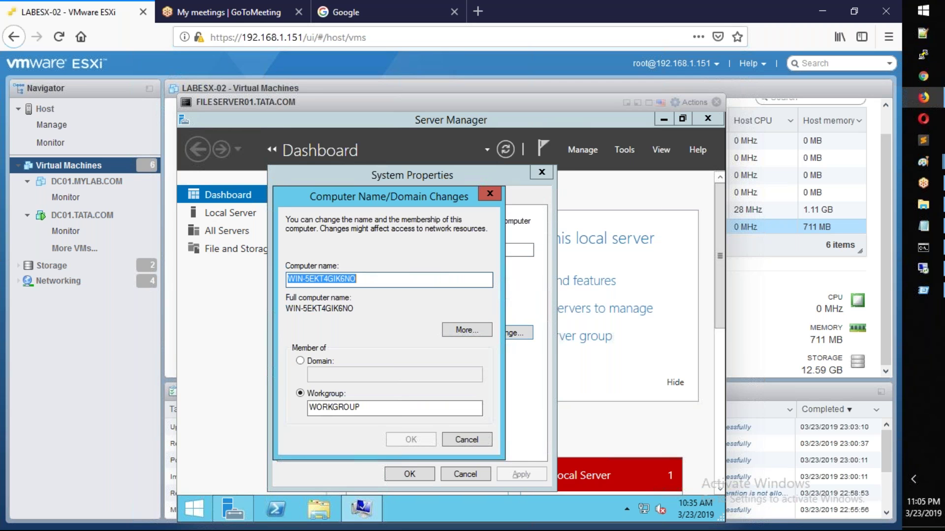
type("FILE")
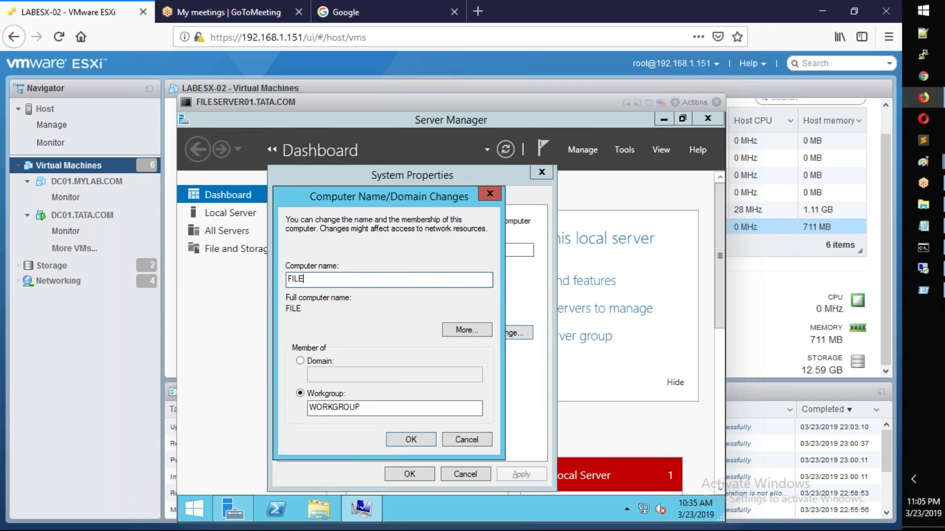
type("SEER")
key("BackSpace")
type("VER-")
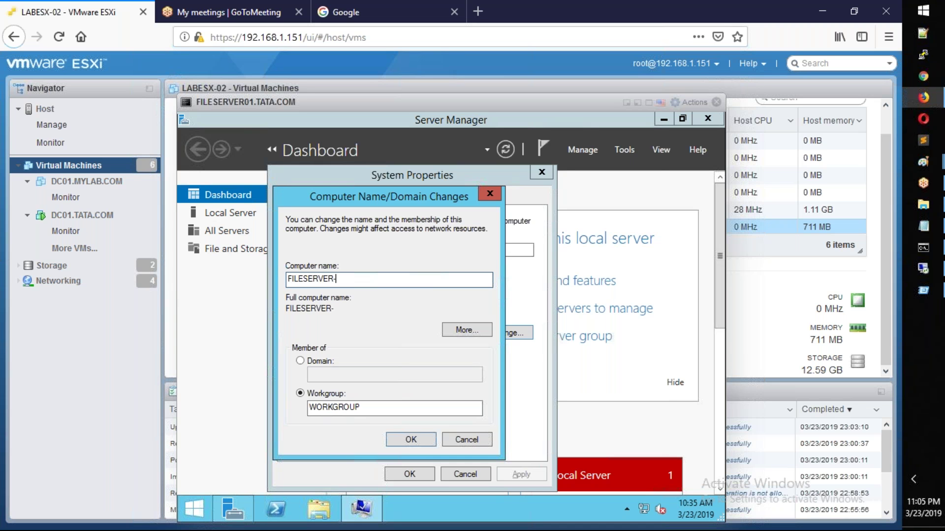
type("001")
key("BackSpace")
key("BackSpace")
type("11")
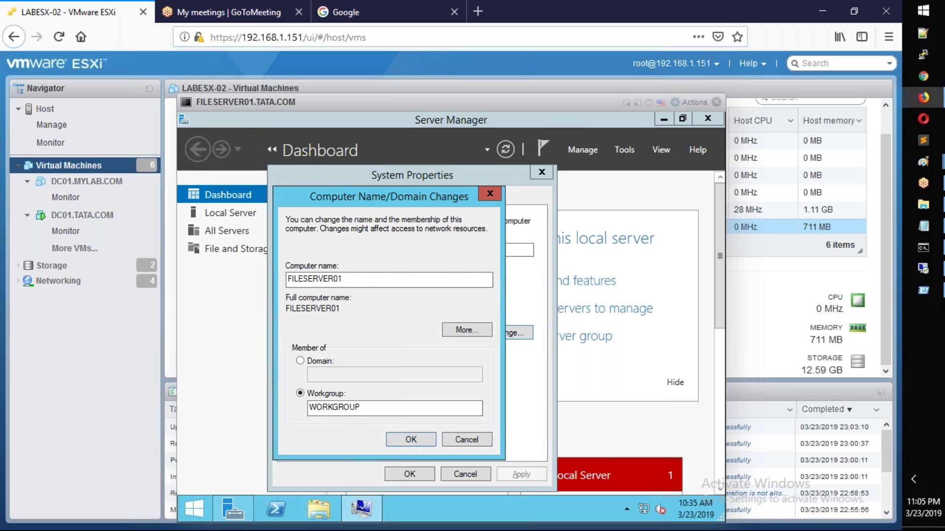
key("Return")
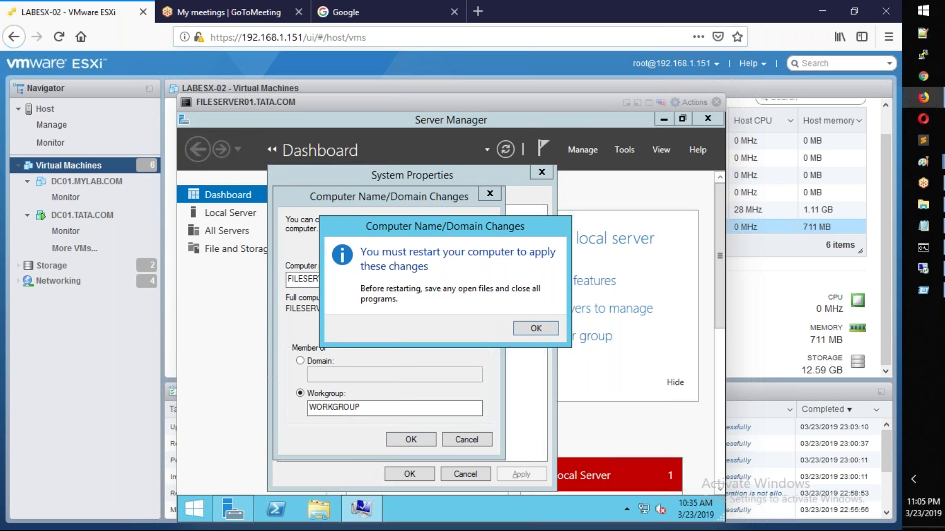
key("Return")
left_click(409, 474)
left_click(525, 323)
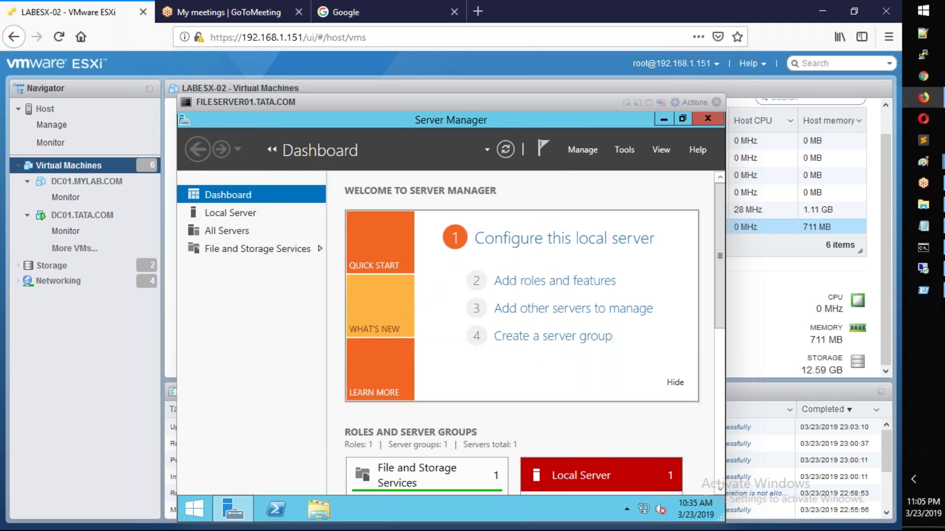
Step: Run ncpa.cpl and open the TCP/IPv4 properties of the Ethernet0 adapter
right_click(195, 509)
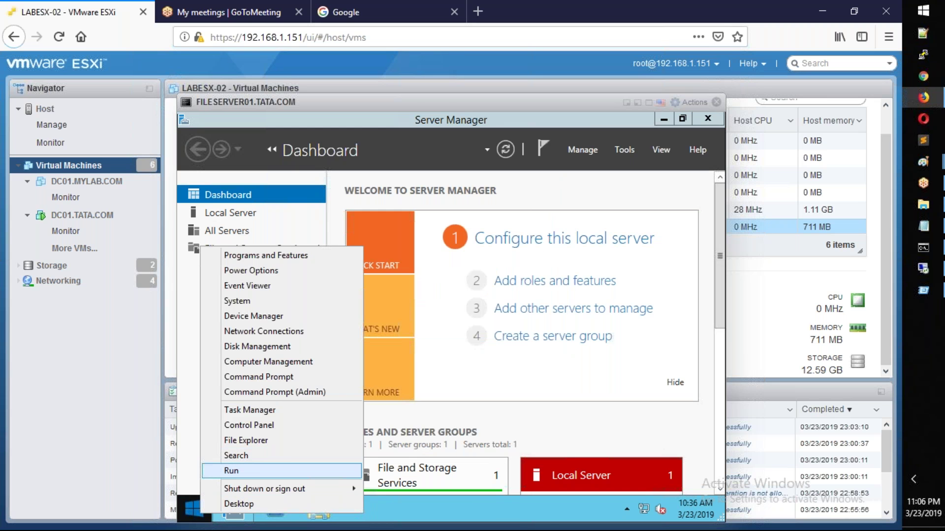
left_click(252, 469)
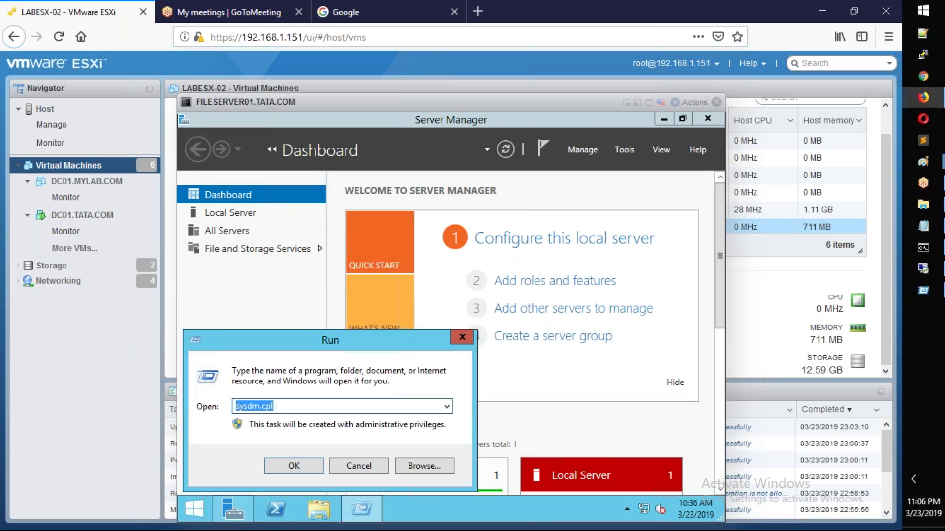
type("ncpa.cpl")
key("Return")
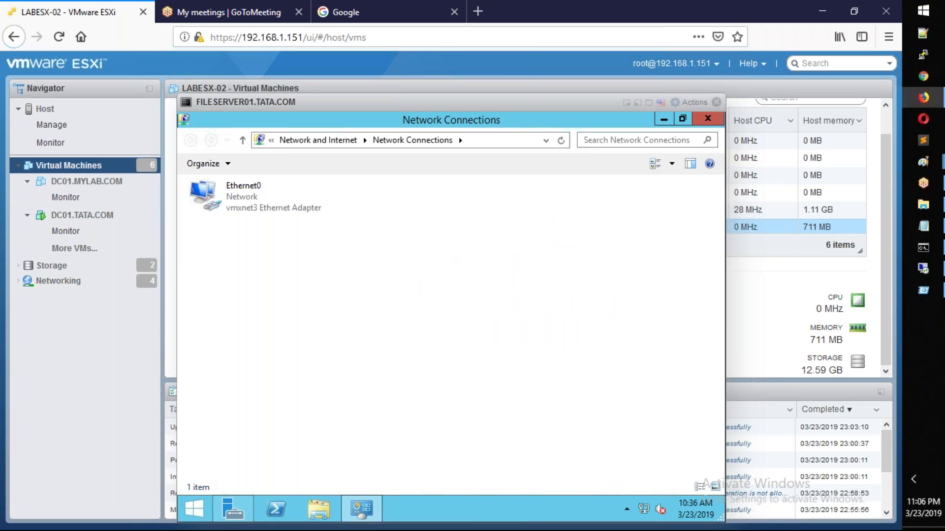
right_click(287, 211)
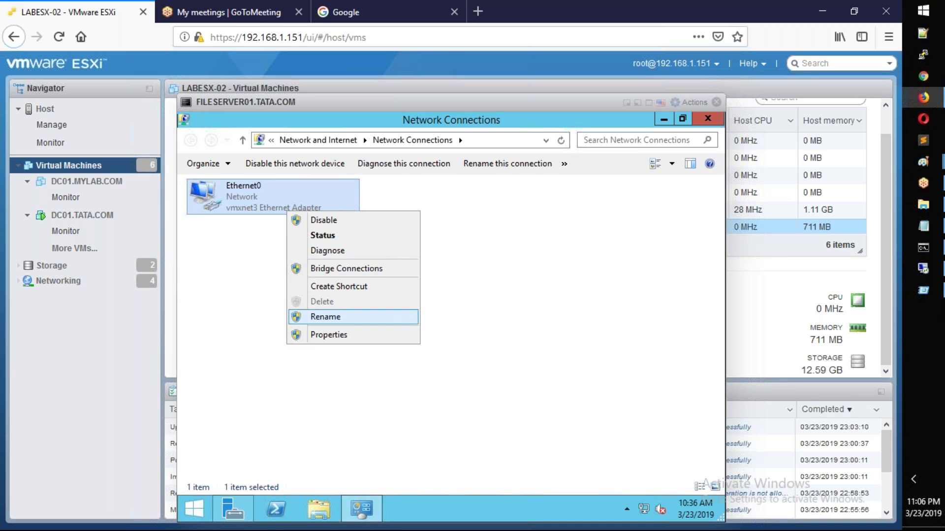
right_click(195, 509)
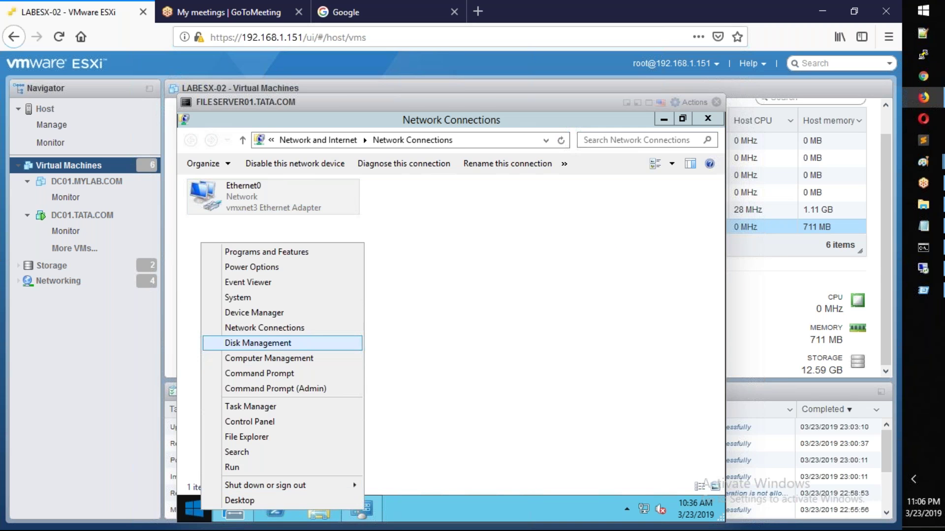
left_click(401, 280)
right_click(249, 199)
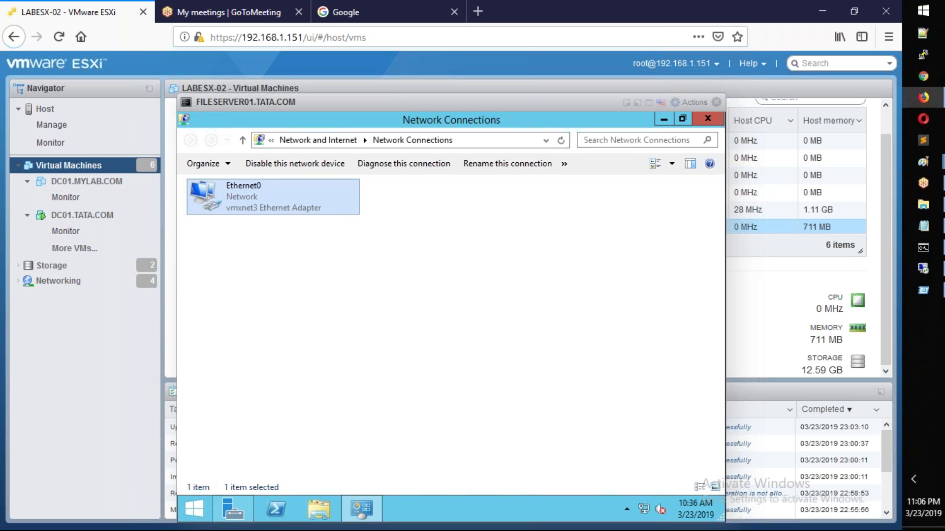
left_click(290, 323)
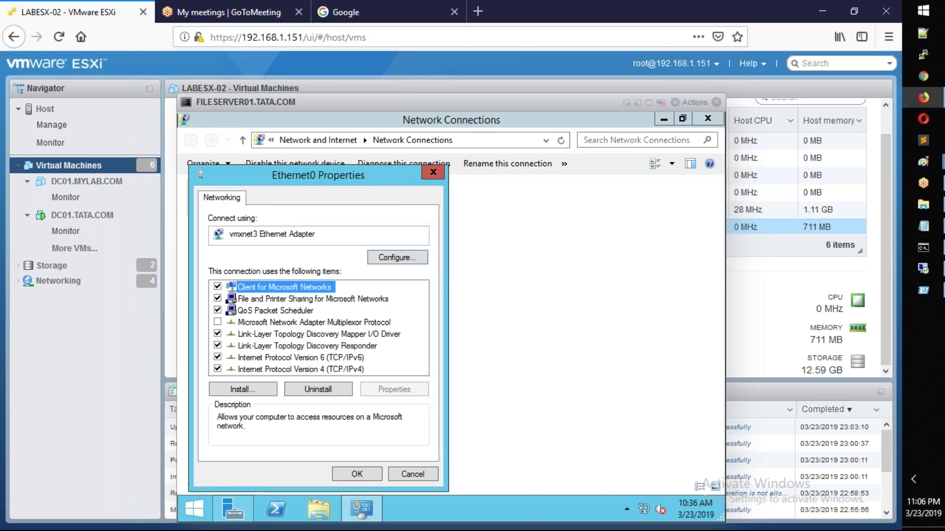
left_click(301, 370)
left_click(389, 389)
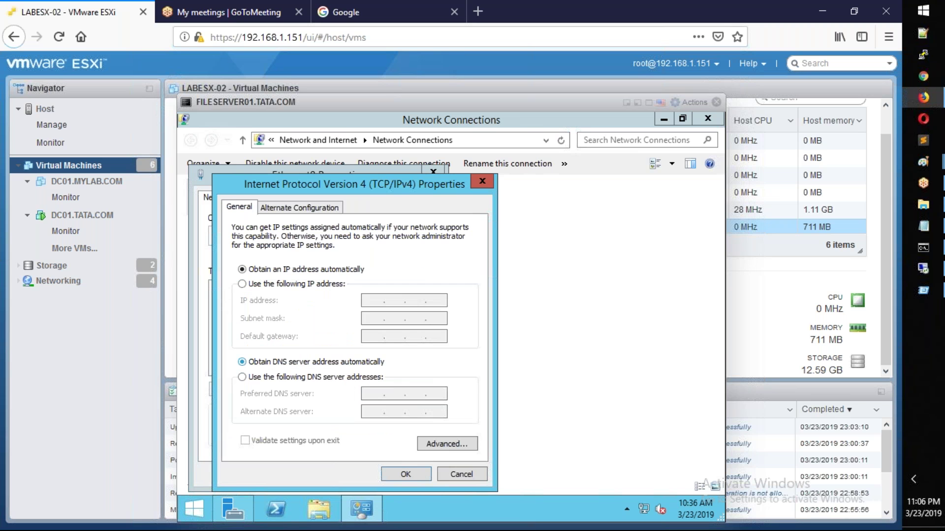
Step: Set static IP 192.168.1.190, mask 255.255.255.0 and gateway 192.168.1.1
left_click(242, 284)
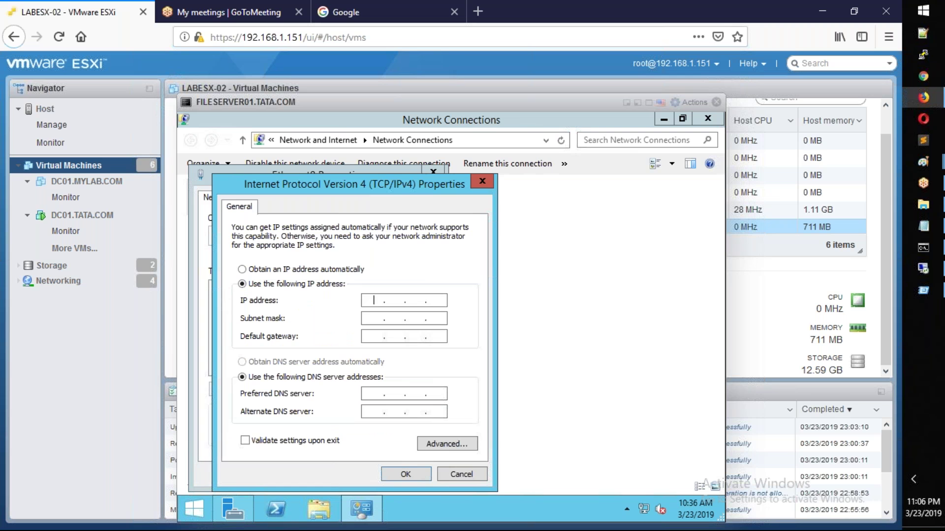
type("192")
left_click(923, 227)
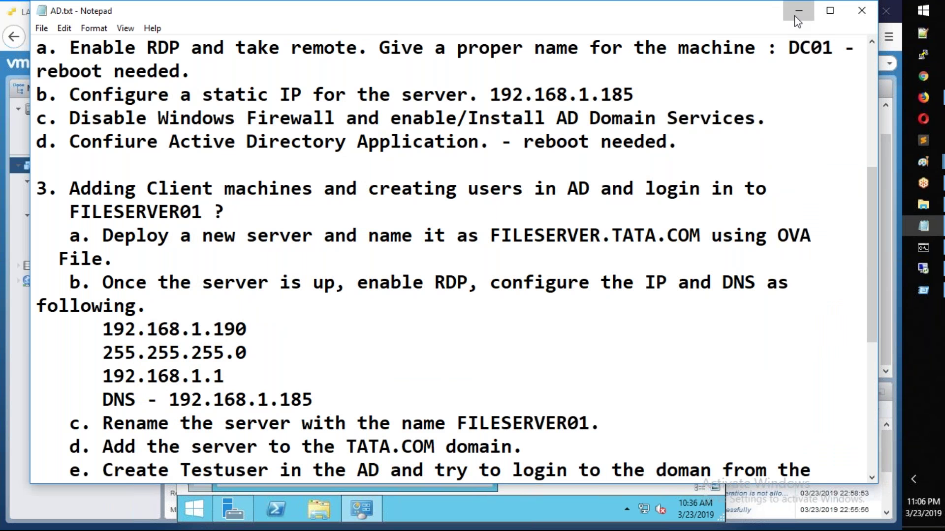
left_click(799, 10)
type("11681")
key("BackSpace")
key("BackSpace")
key("BackSpace")
key("BackSpace")
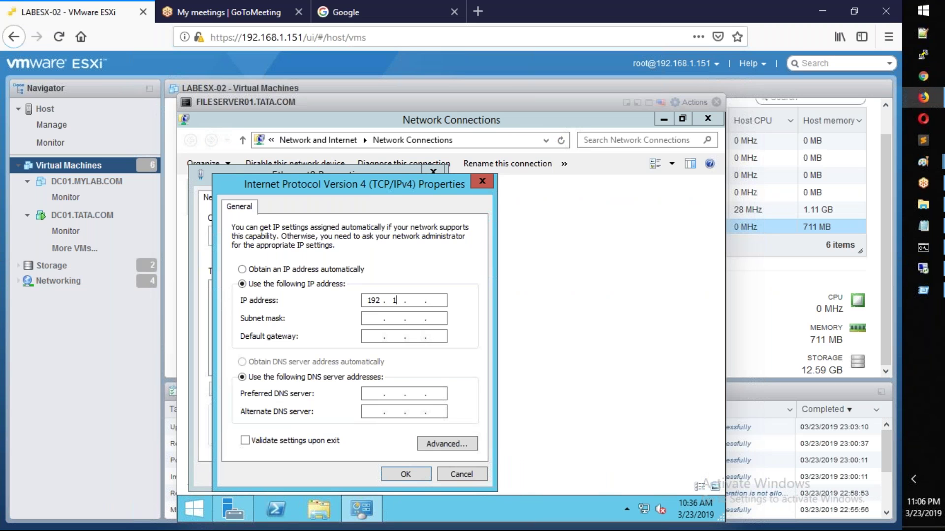
type("68")
type("1 ")
type("11")
key("BackSpace")
type("90")
key("Tab")
key("Tab")
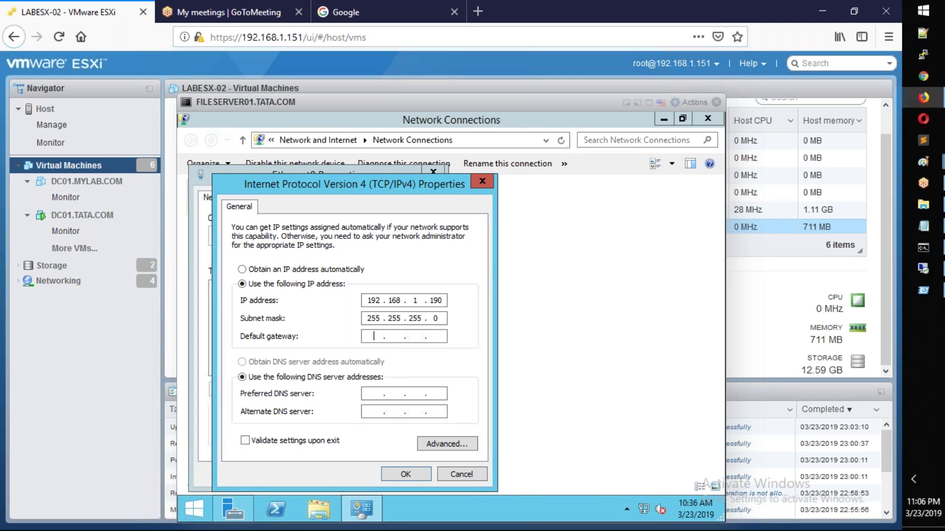
type("11922")
key("BackSpace")
type("168 . 1 . 1")
key("Tab")
key("Tab")
Step: Check DC01.TATA.COM's IP address on its details page beside the console
left_click(95, 222)
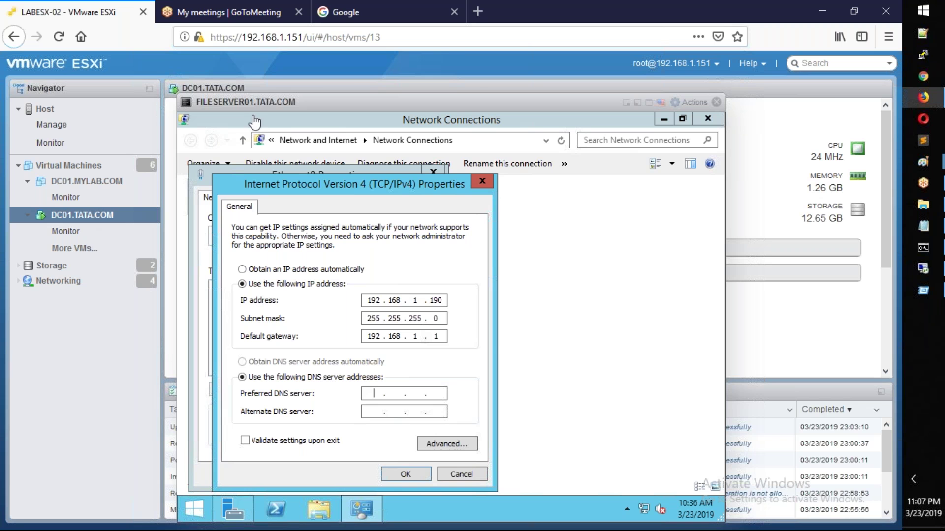
left_click_drag(396, 101, 582, 97)
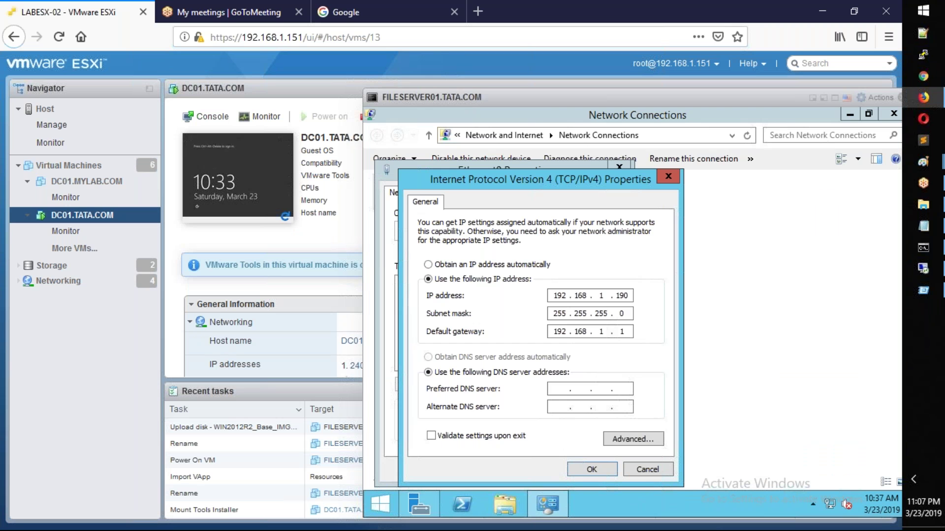
left_click_drag(524, 99, 750, 234)
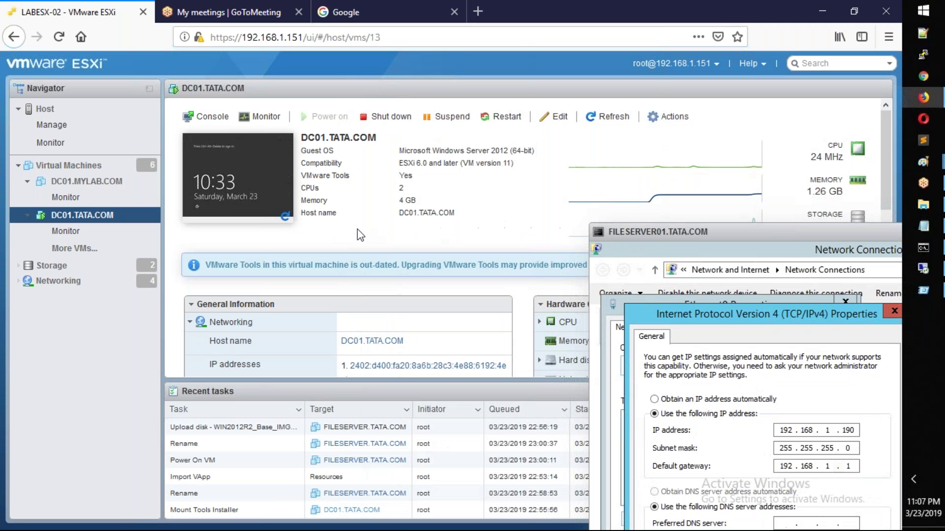
scroll(361, 236, "down", 5)
scroll(367, 237, "up", 1)
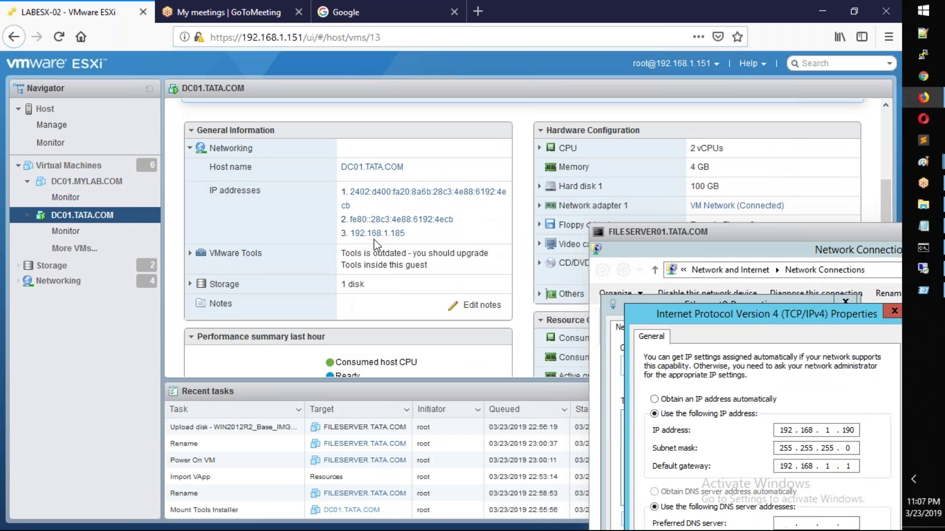
left_click_drag(734, 229, 163, 84)
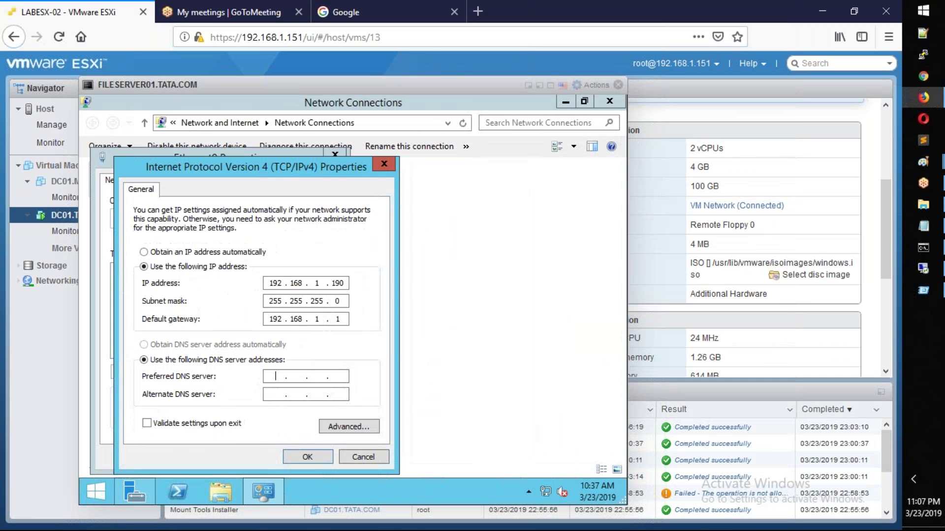
Step: Enter preferred DNS 192.168.1.185 and alternate DNS 8.8.8.8, then apply and close
type("192 . 168 . 11")
key("BackSpace")
type(".1")
type("8")
type("5")
type("8.88.")
key("BackSpace")
type(".8.8.8")
left_click(307, 457)
left_click(266, 457)
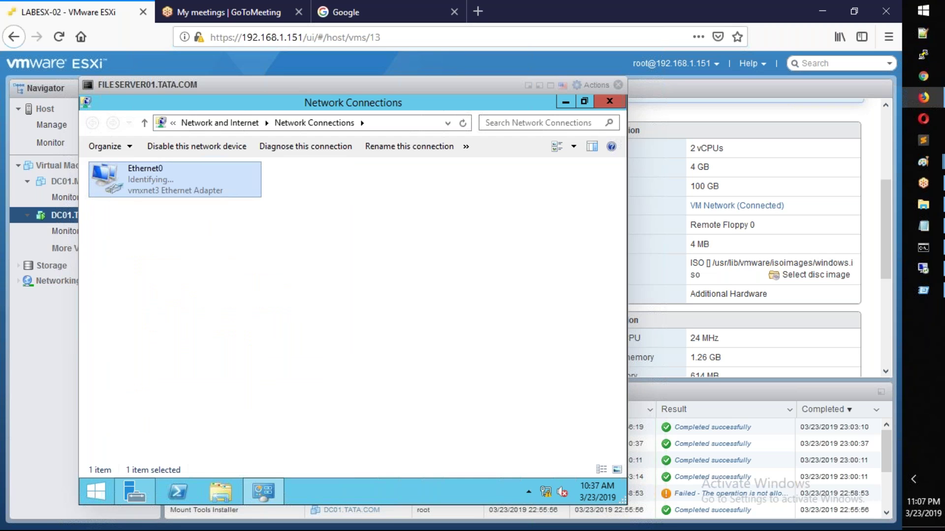
Step: Allow Remote Desktop connections without Network Level Authentication via sysdm.cpl's Remote settings
left_click(492, 351)
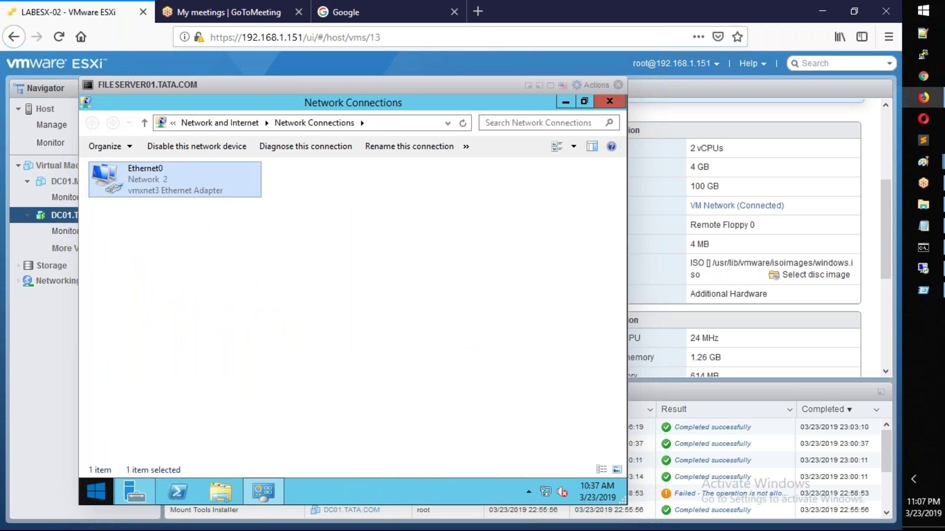
right_click(96, 491)
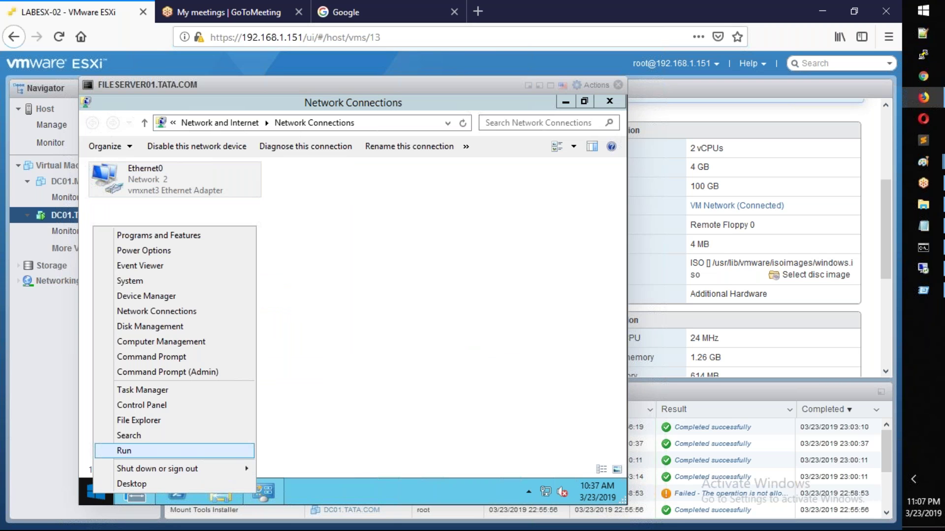
left_click(124, 450)
type("sy")
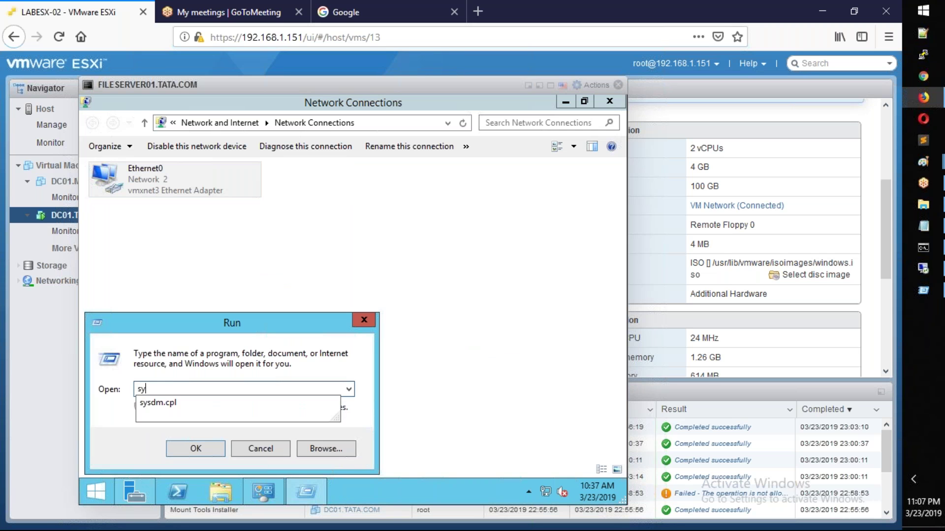
key("Down")
key("Return")
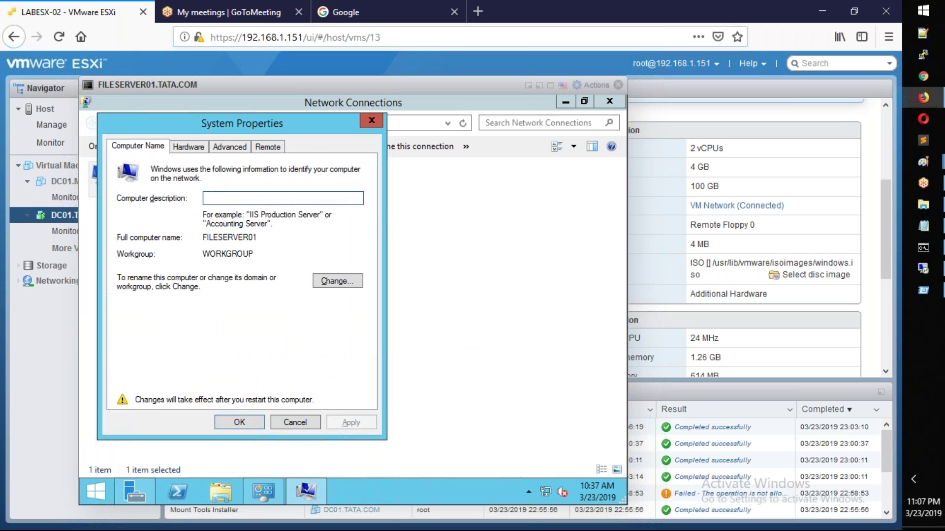
left_click(267, 148)
left_click(127, 325)
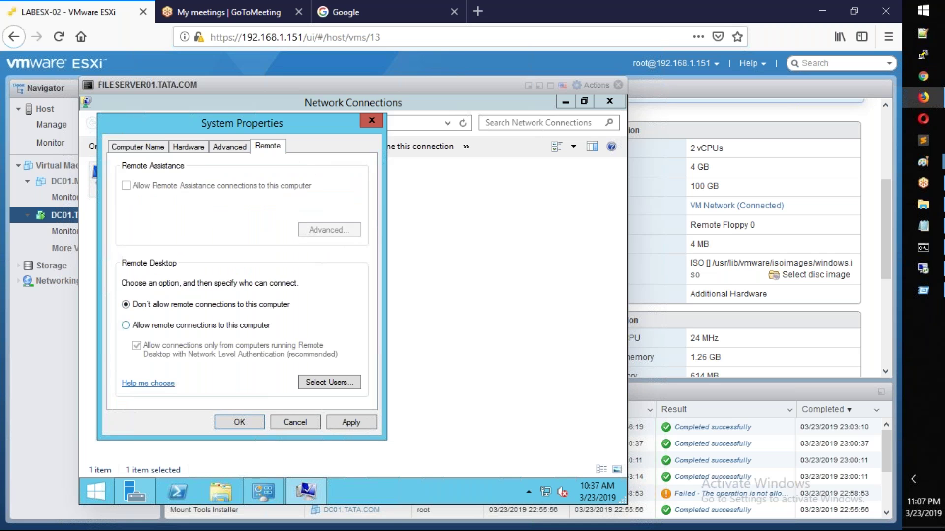
left_click(245, 275)
left_click(236, 349)
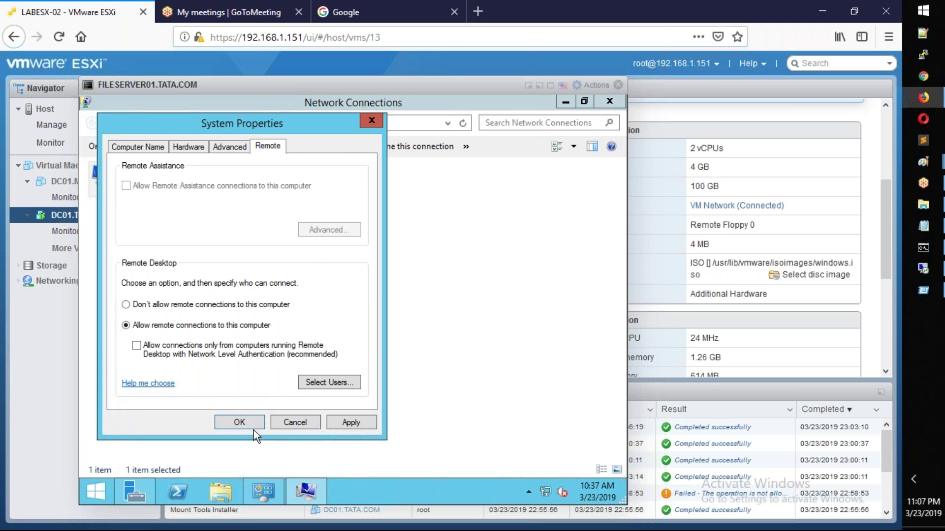
left_click(240, 422)
Step: Restart the server with reason Operating System: Recovery (Planned)
right_click(96, 491)
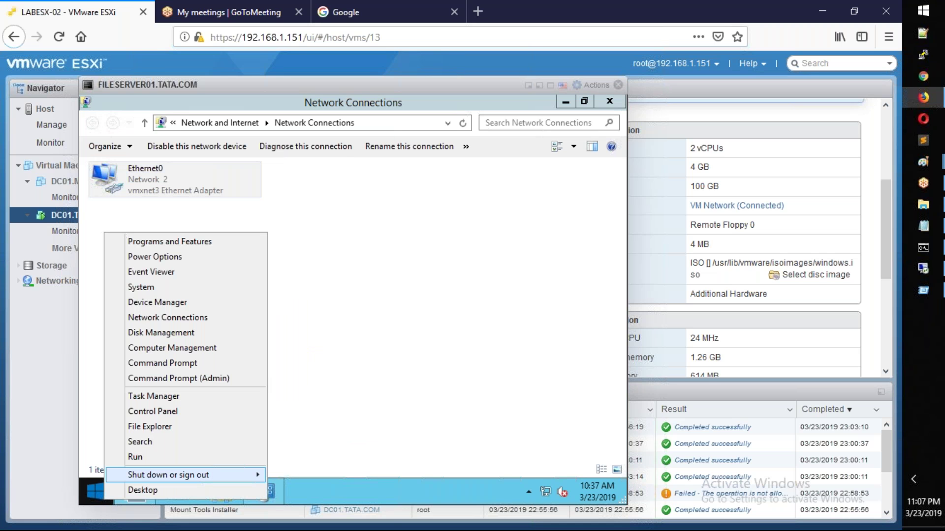
mouse_move(187, 475)
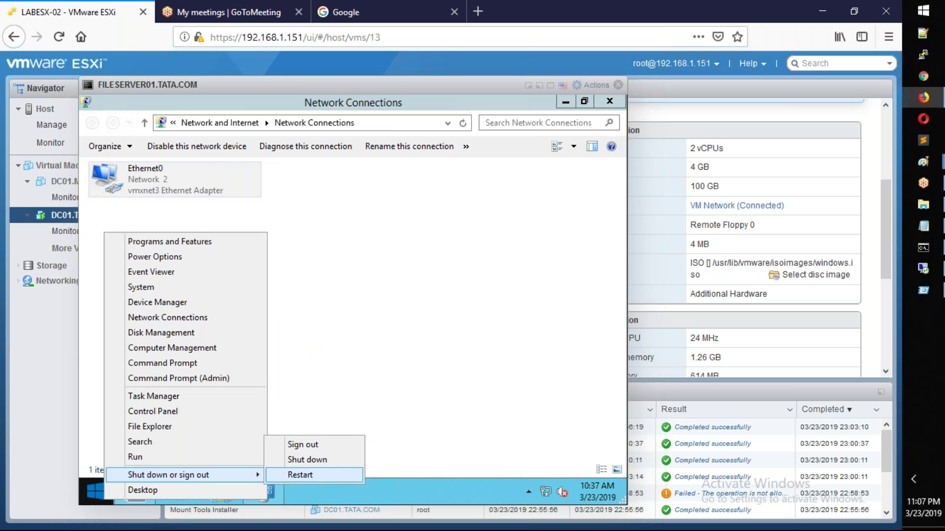
left_click(300, 475)
left_click(266, 442)
left_click(255, 385)
left_click(304, 473)
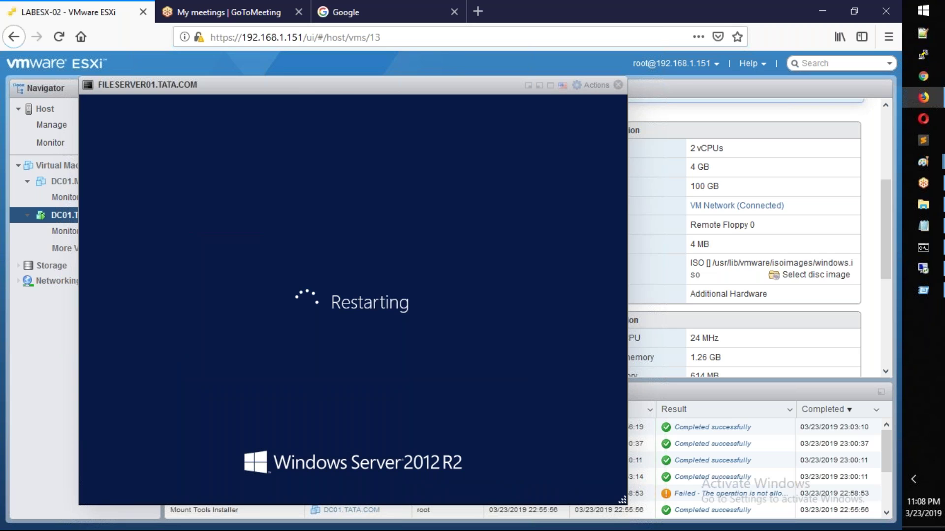
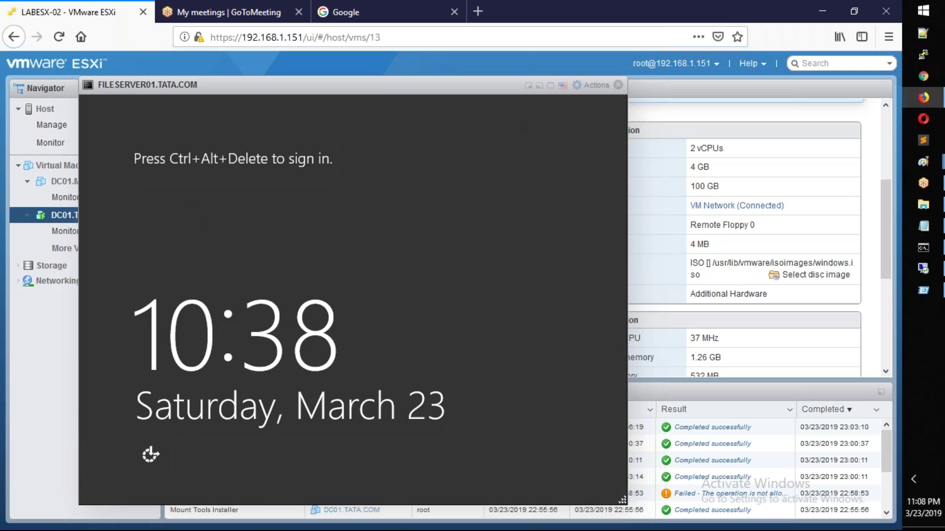
Step: Close the VM console and start a Remote Desktop connection to 192.168.1.190 with mstsc
left_click(619, 85)
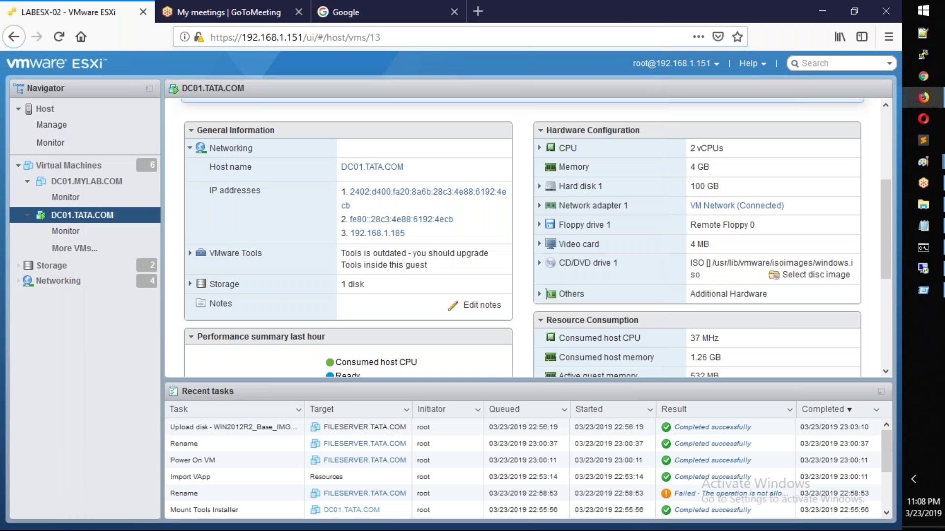
key("super+r")
type("mstsc")
key("Return")
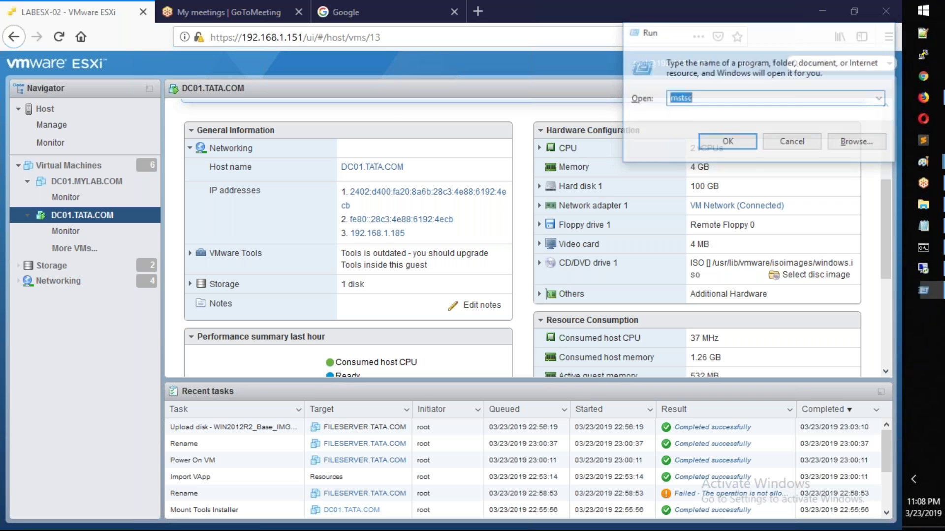
type("192.168.1.185")
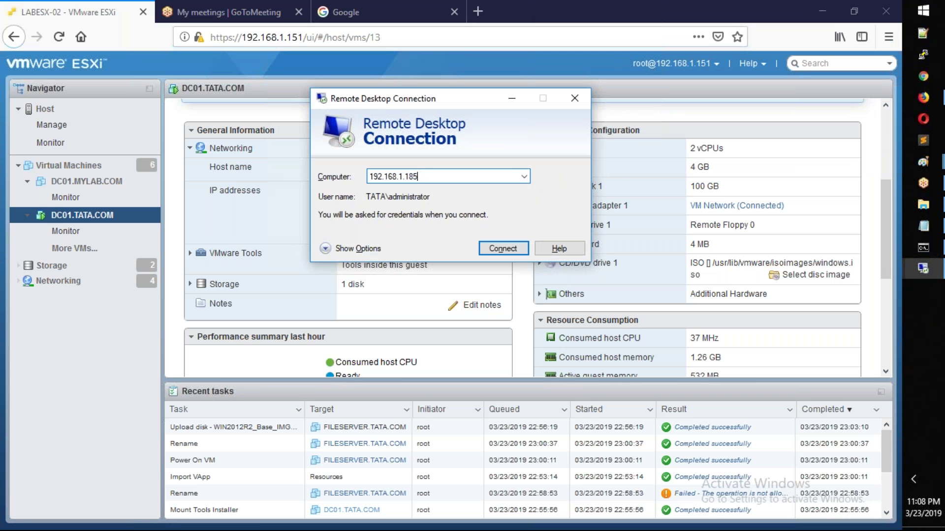
key("BackSpace")
key("BackSpace")
type("90")
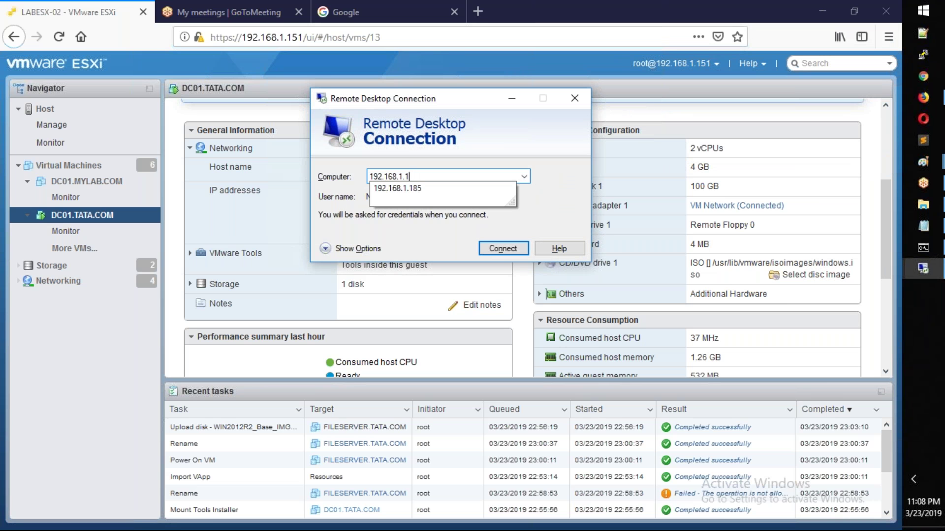
key("Return")
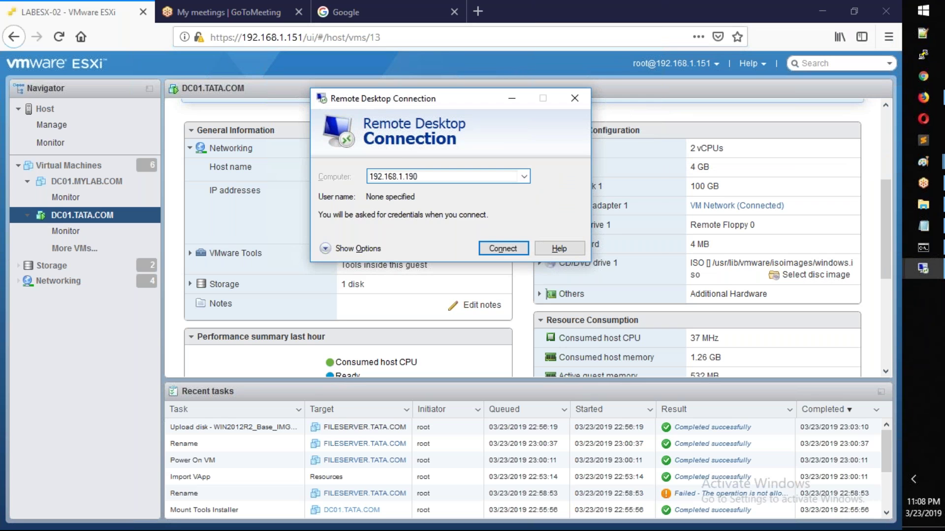
Step: Sign in as FILESERVER01\administrator with its password and accept the certificate warning
type("Administrator")
key("Tab")
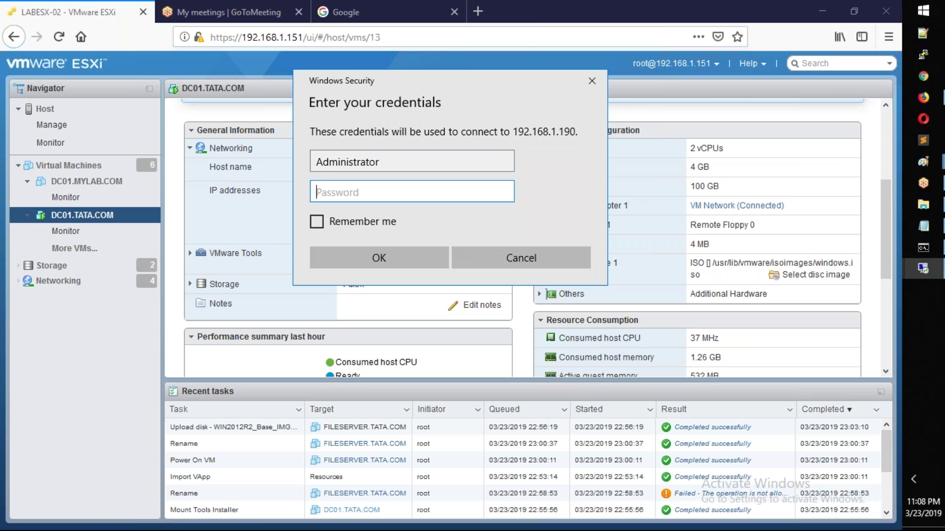
key("shift+Tab")
key("BackSpace")
key("BackSpace")
key("BackSpace")
key("BackSpace")
key("BackSpace")
key("BackSpace")
key("BackSpace")
key("BackSpace")
key("BackSpace")
key("BackSpace")
key("BackSpace")
key("BackSpace")
key("BackSpace")
type("FILE")
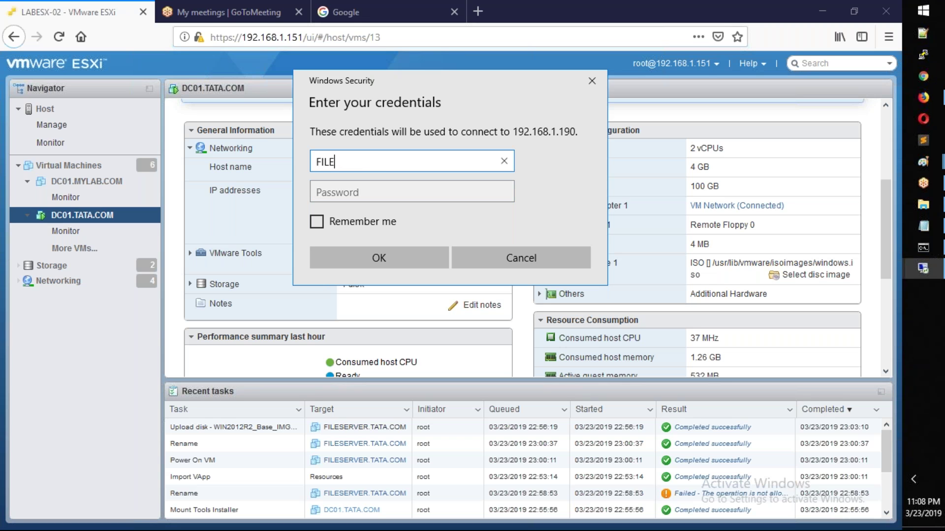
type("SERVER01\\administrator")
key("Tab")
type("Pa$$w0rd")
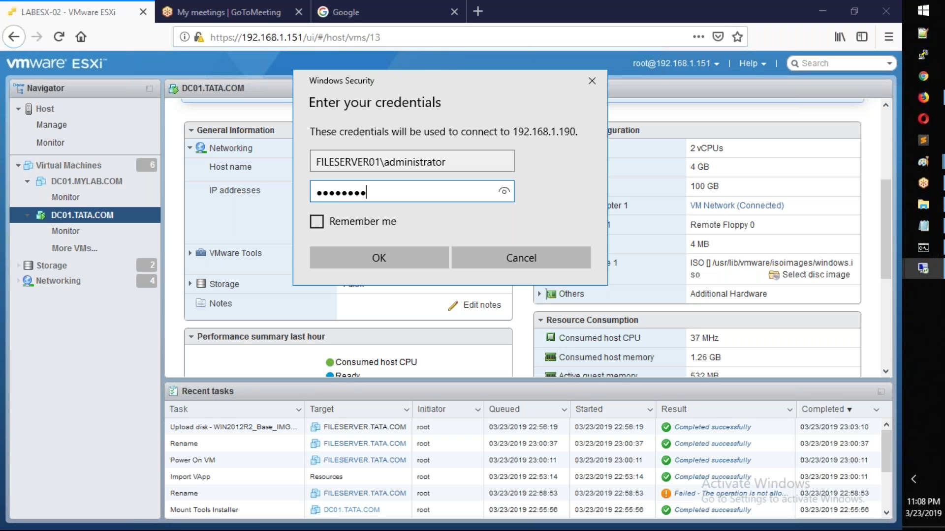
key("Return")
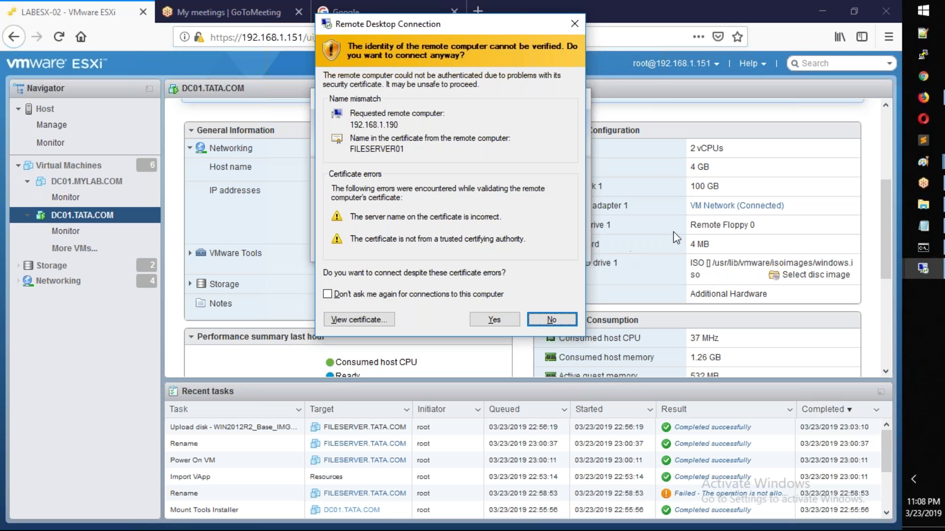
left_click(503, 325)
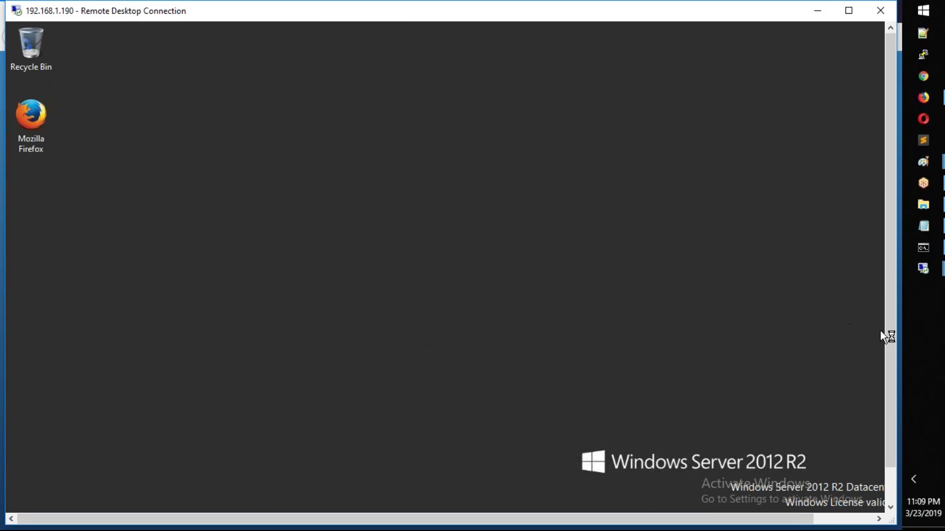
Step: Run sysdm.cpl on the server and check its computer name FILESERVER01 in workgroup WORKGROUP
right_click(31, 501)
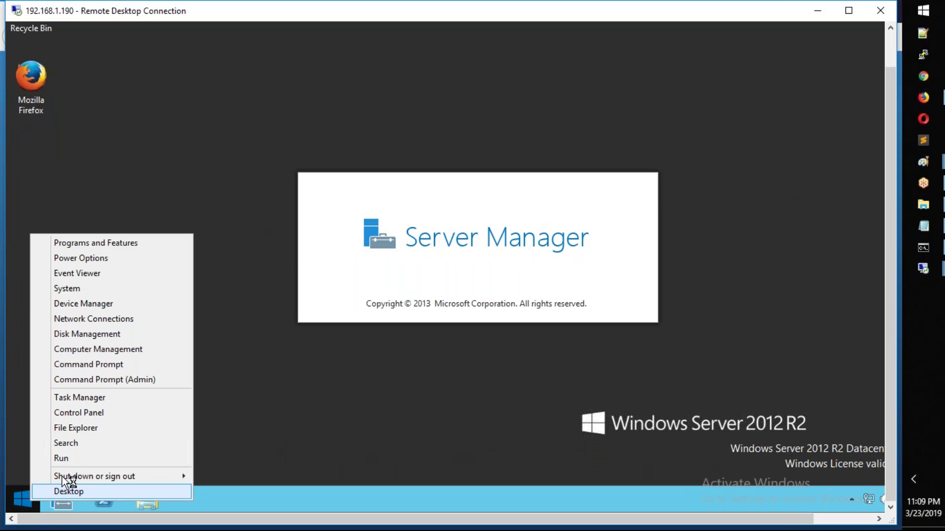
left_click(69, 459)
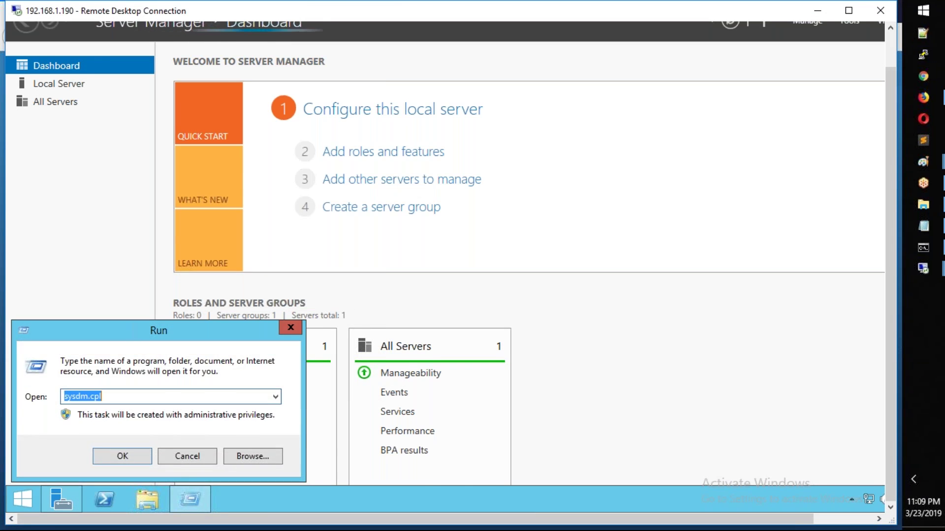
key("Return")
double_click(252, 197)
left_click(224, 219)
double_click(225, 215)
left_click(224, 219)
double_click(238, 197)
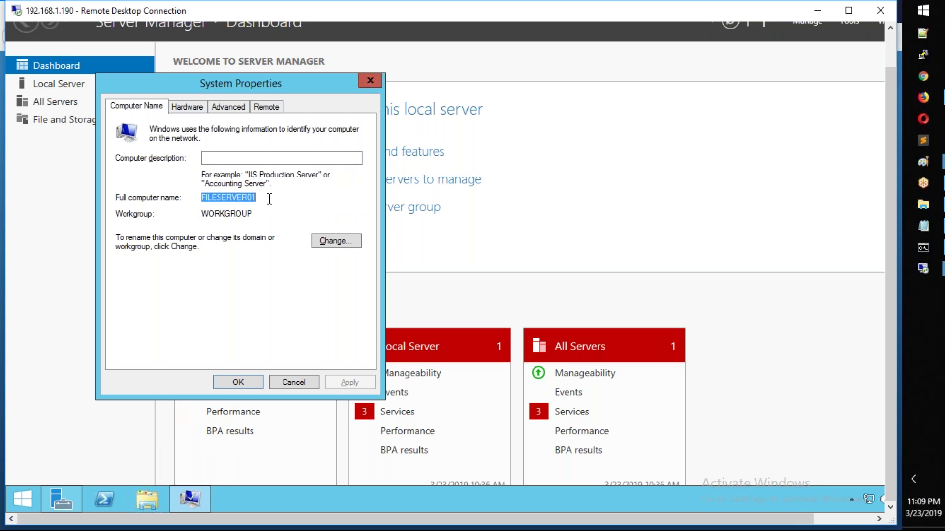
left_click_drag(253, 217, 182, 221)
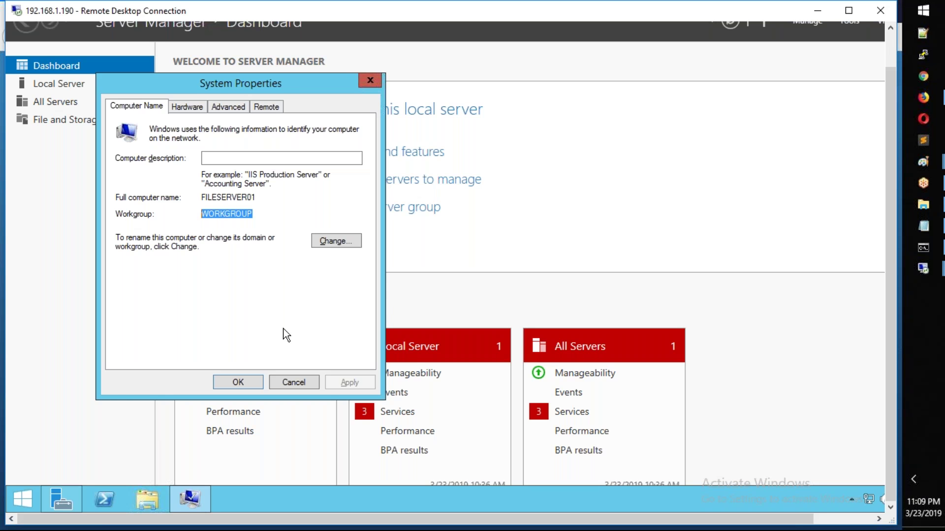
Step: Change the computer's membership from workgroup to the domain TATA.COM
left_click(334, 241)
left_click(156, 269)
left_click(155, 282)
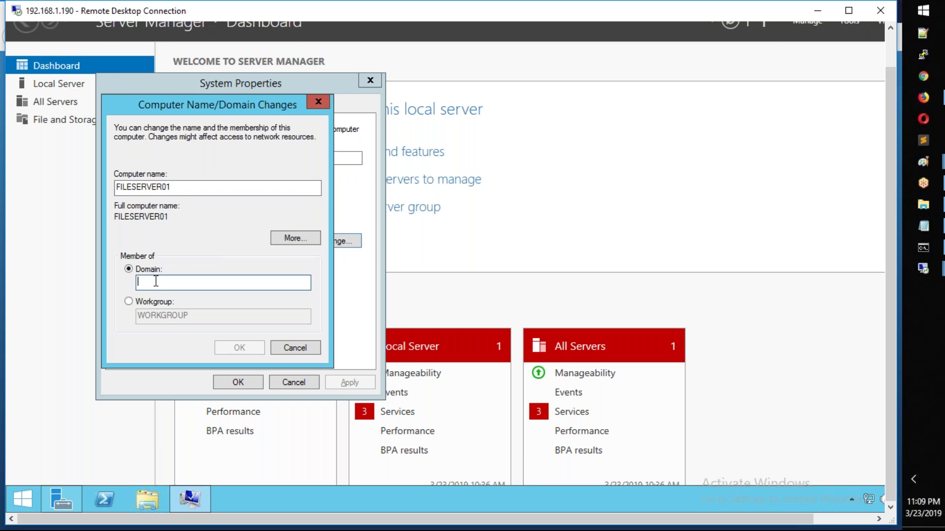
type("TATA.COM")
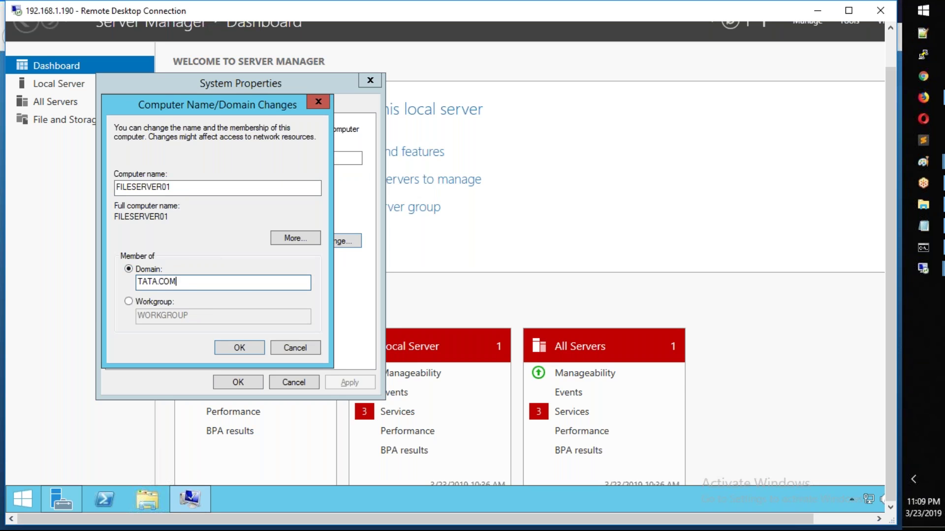
key("Return")
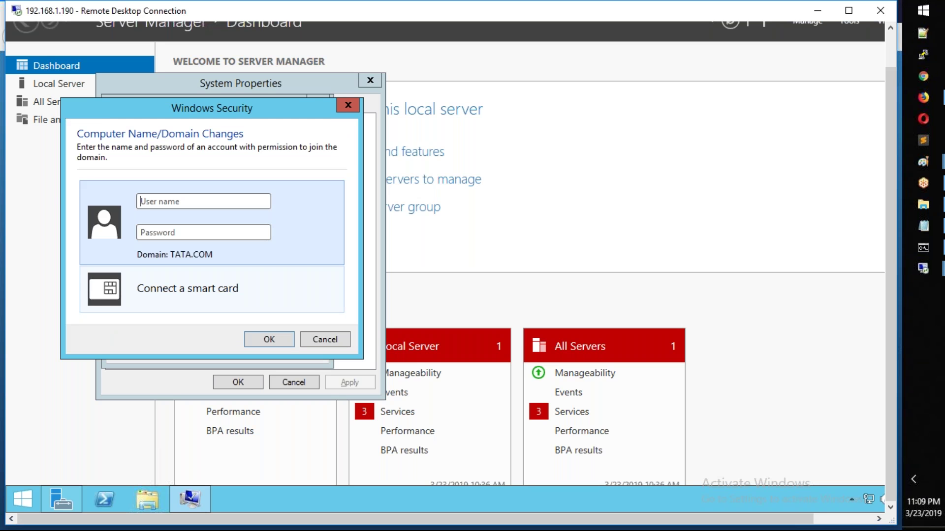
Step: Check the 'DNS - 192.168.1.185' line in the AD.txt notes
left_click(915, 224)
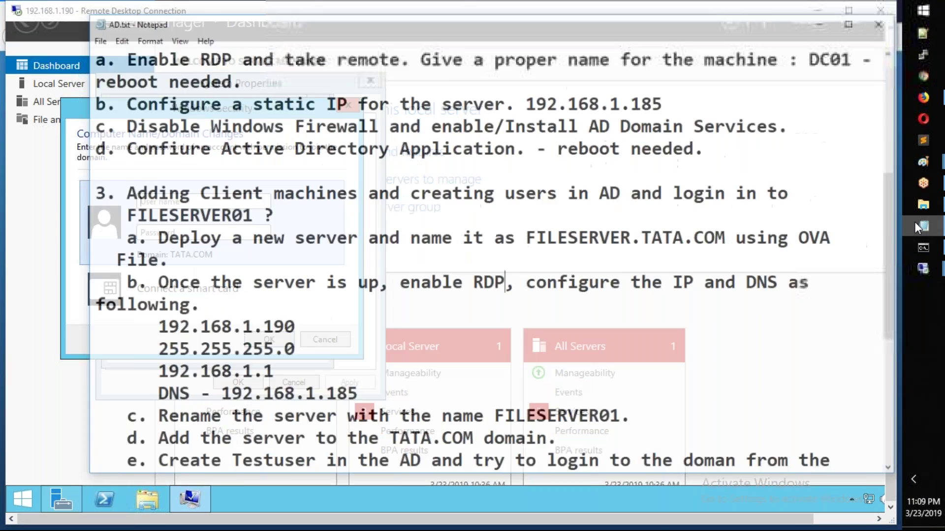
left_click_drag(103, 400, 325, 401)
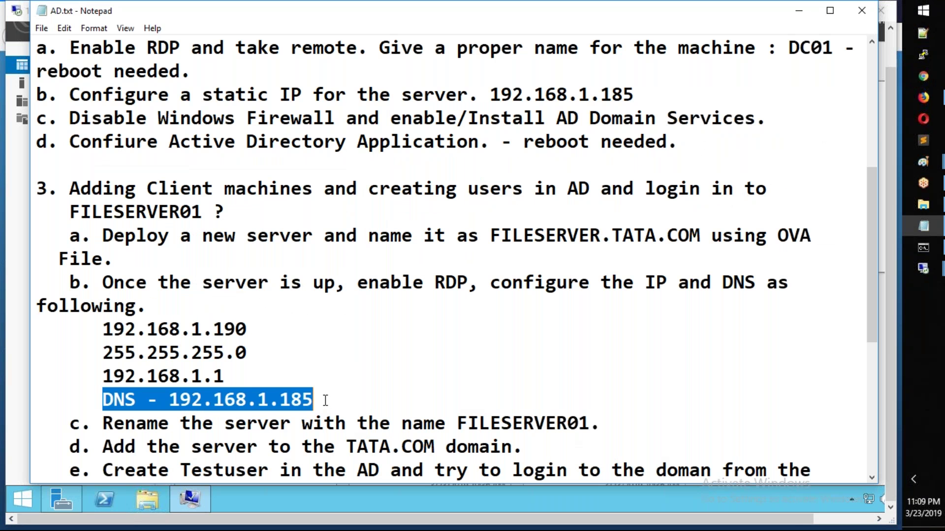
left_click(364, 388)
left_click_drag(317, 400, 103, 399)
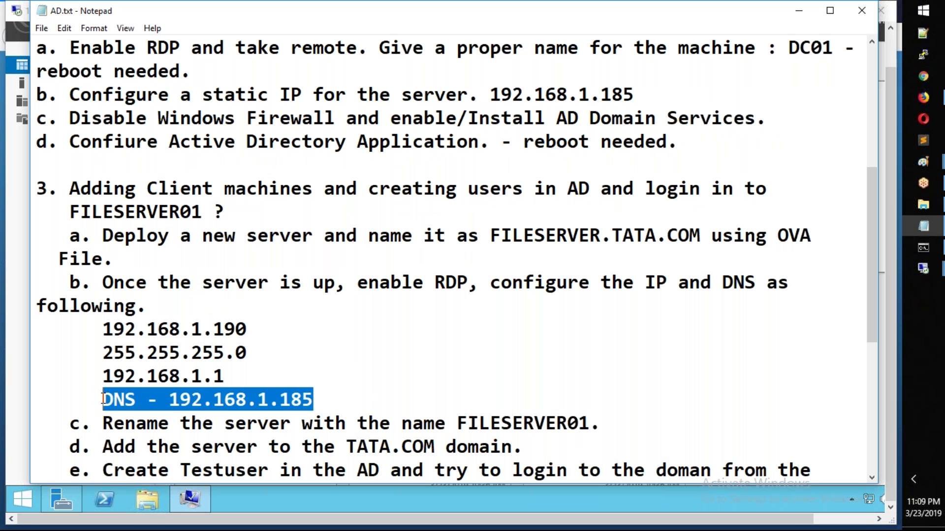
left_click(809, 16)
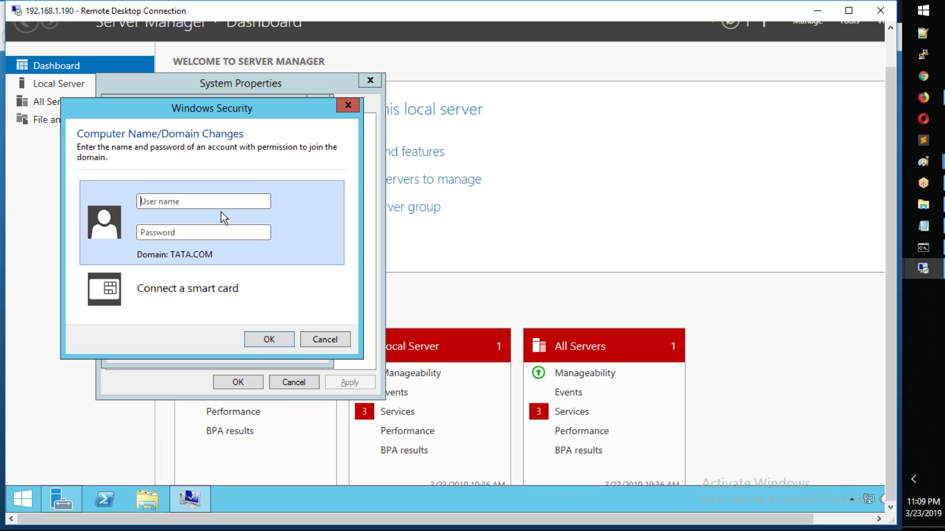
Step: Enter the domain Administrator credentials, acknowledge the welcome and restart notices, and restart now
type("Administrator")
key("Tab")
type("••••••")
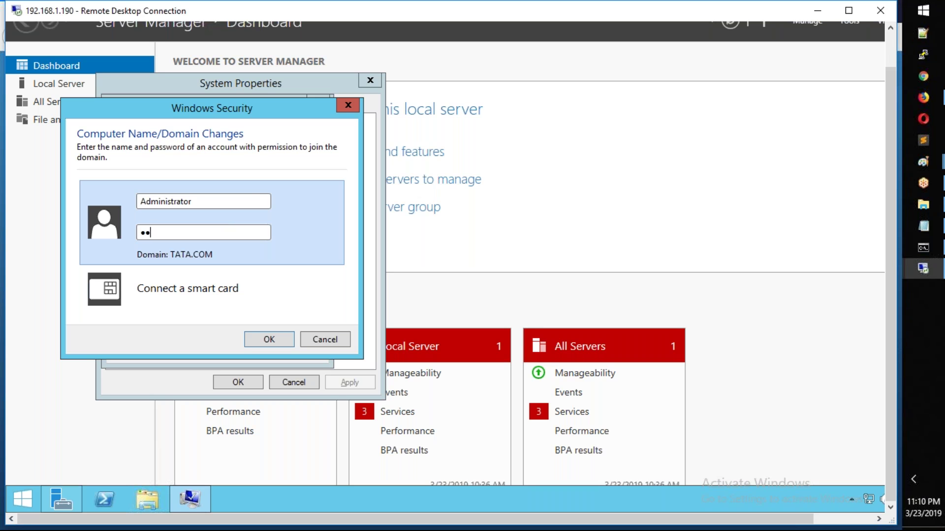
type("•••")
key("Return")
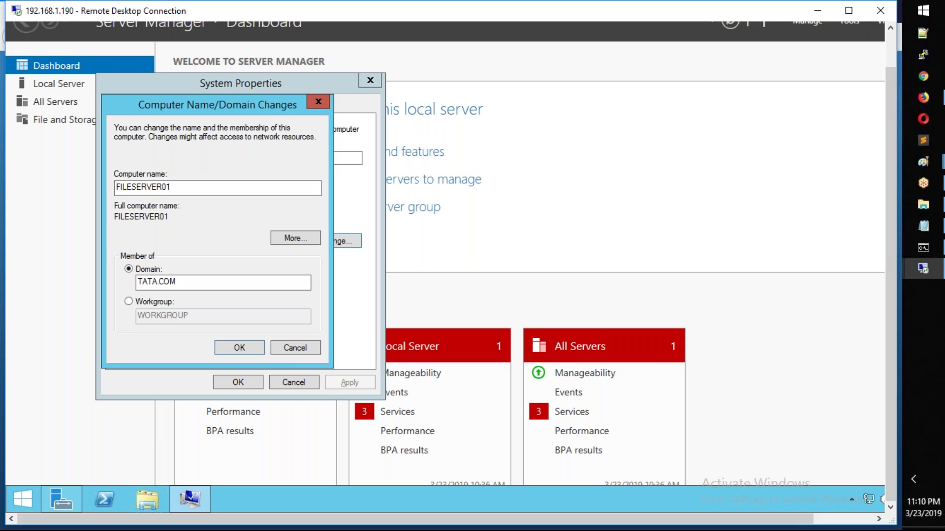
left_click(531, 293)
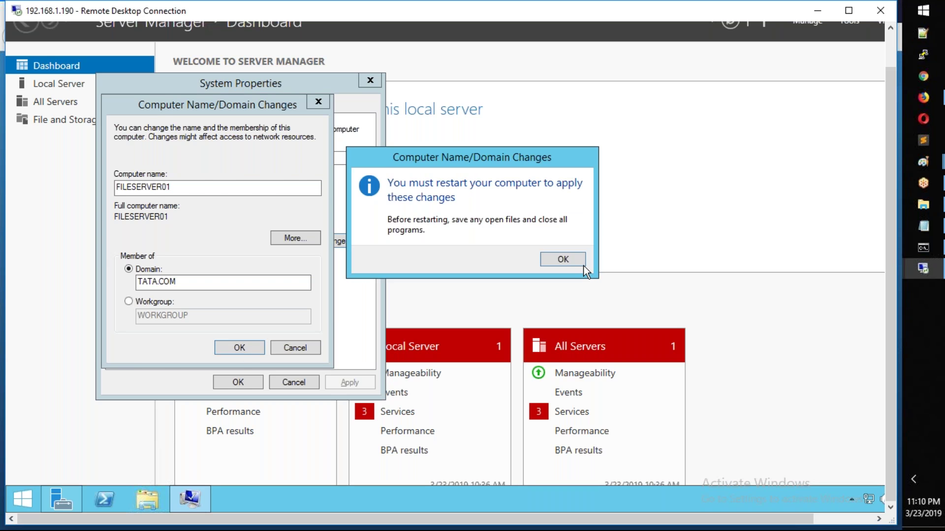
left_click(586, 268)
left_click(248, 383)
left_click(473, 257)
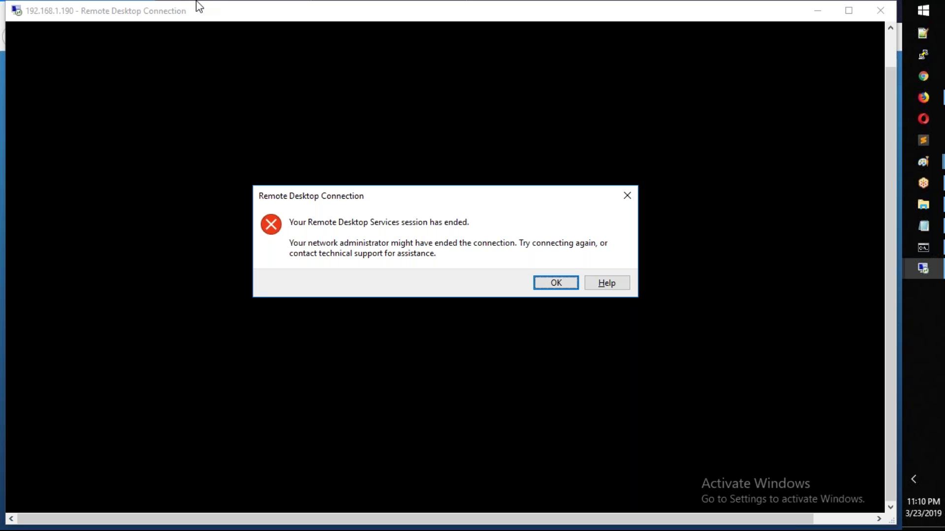
Step: Dismiss the session-ended message and open the FILESERVER01.TATA.COM VM page in the ESXi Host Client
left_click(539, 284)
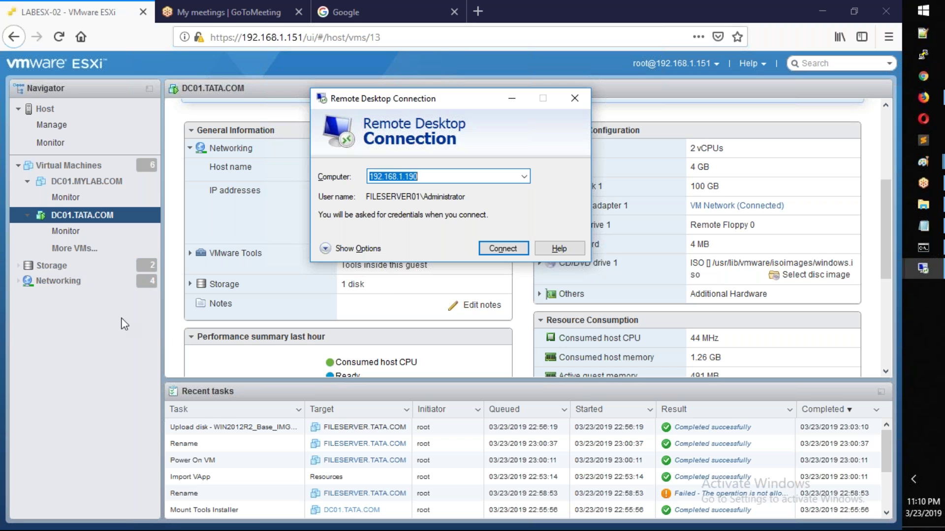
left_click(124, 367)
left_click(74, 249)
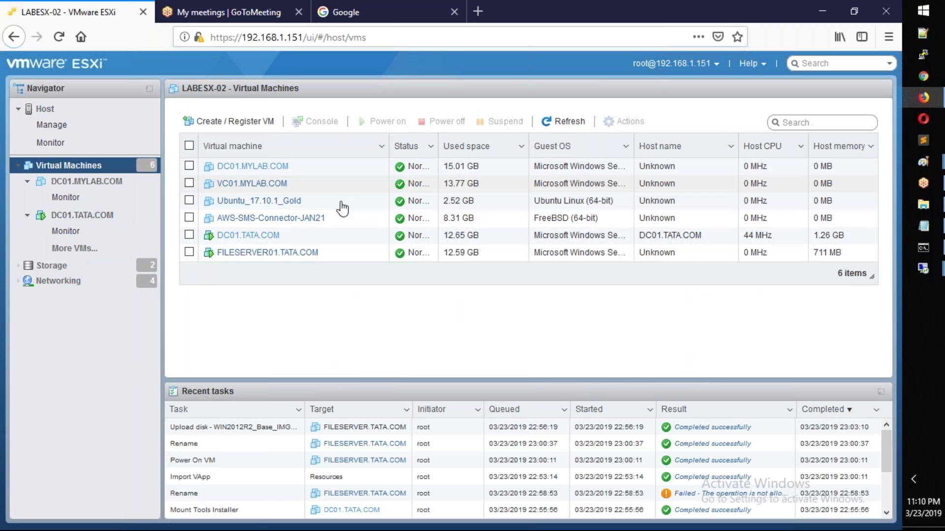
left_click(313, 254)
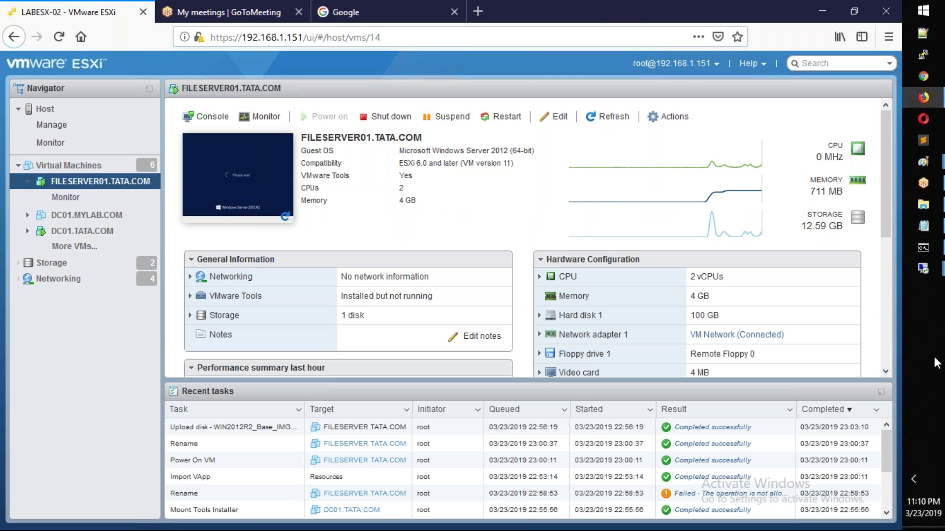
Step: Connect with mstsc to 192.168.1.185 as administrator and accept the certificate warning
key("super+r")
type("ms")
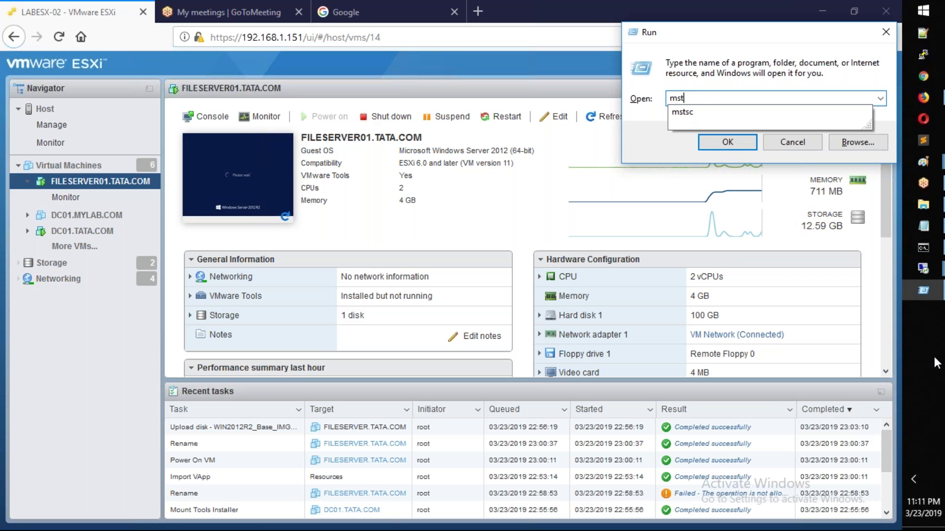
key("Return")
type("https://192.168.1.151/ui/#/host")
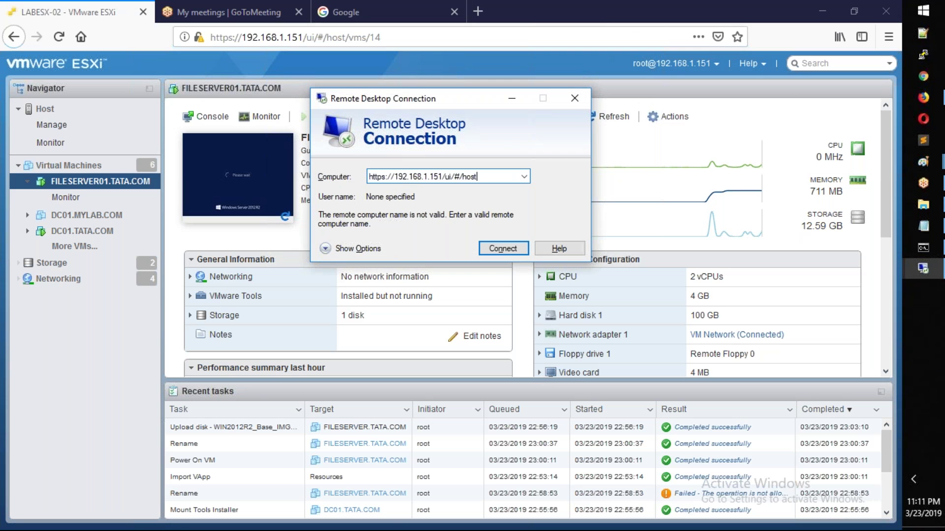
key("BackSpace")
key("BackSpace")
key("BackSpace")
key("BackSpace")
key("BackSpace")
key("BackSpace")
key("BackSpace")
key("BackSpace")
key("BackSpace")
key("BackSpace")
key("BackSpace")
key("BackSpace")
key("BackSpace")
key("BackSpace")
key("BackSpace")
key("BackSpace")
key("BackSpace")
key("BackSpace")
key("BackSpace")
key("BackSpace")
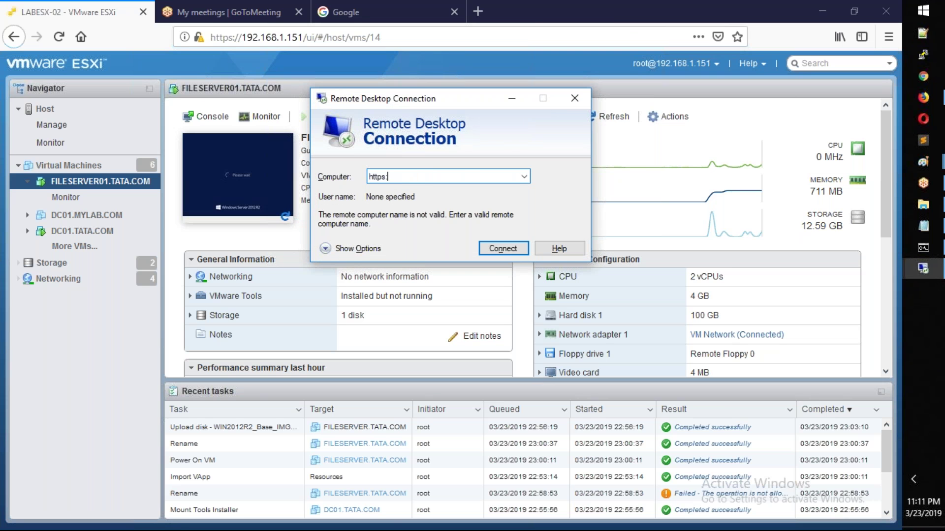
type("192.168.1.185")
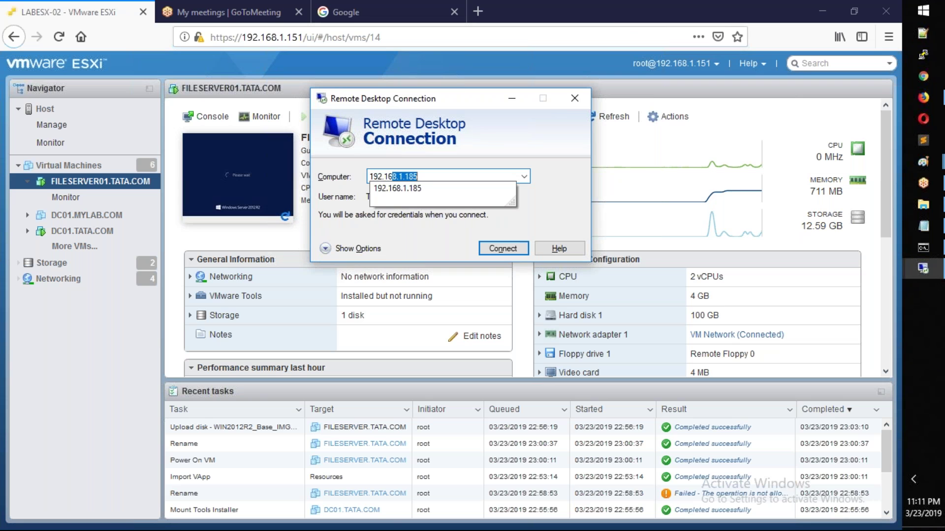
key("Return")
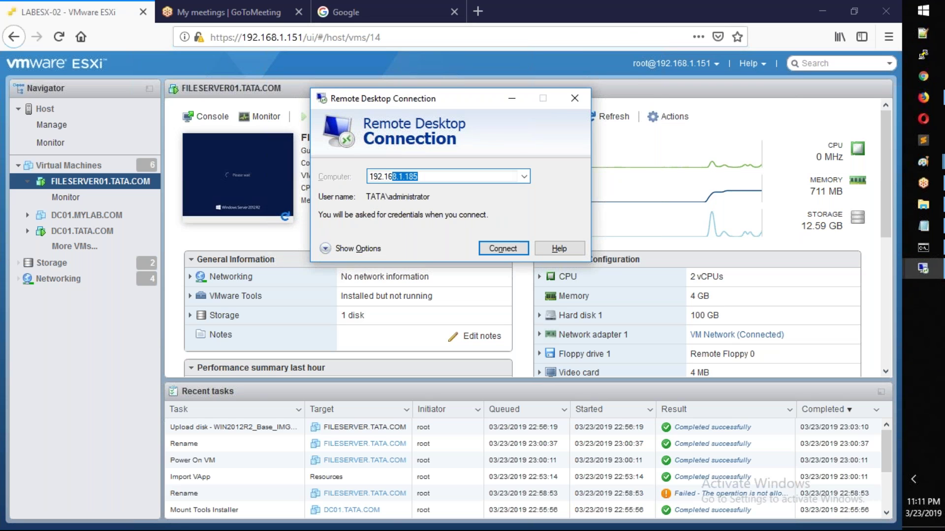
type("*********")
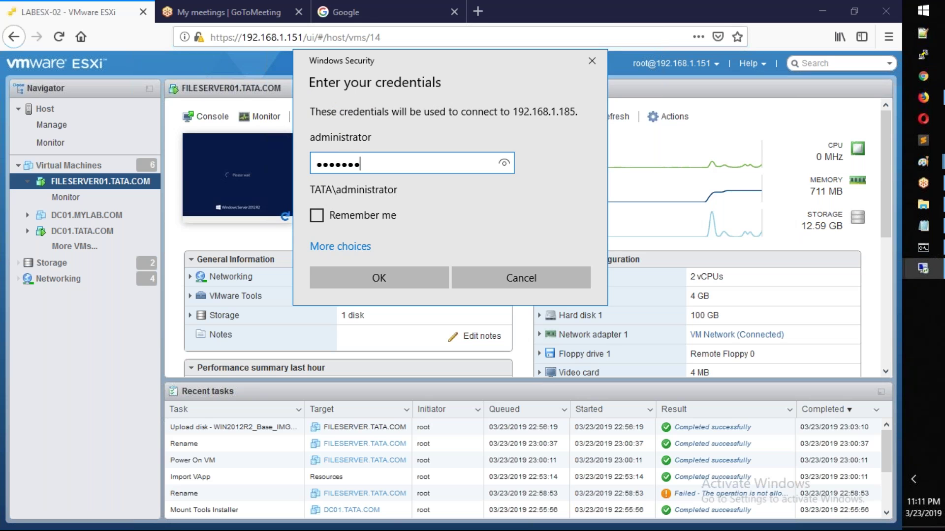
key("Return")
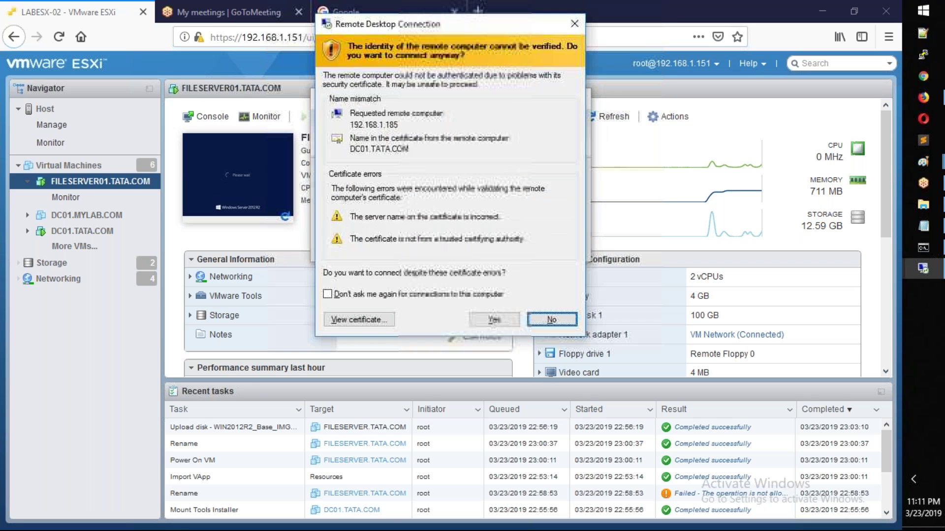
left_click(493, 320)
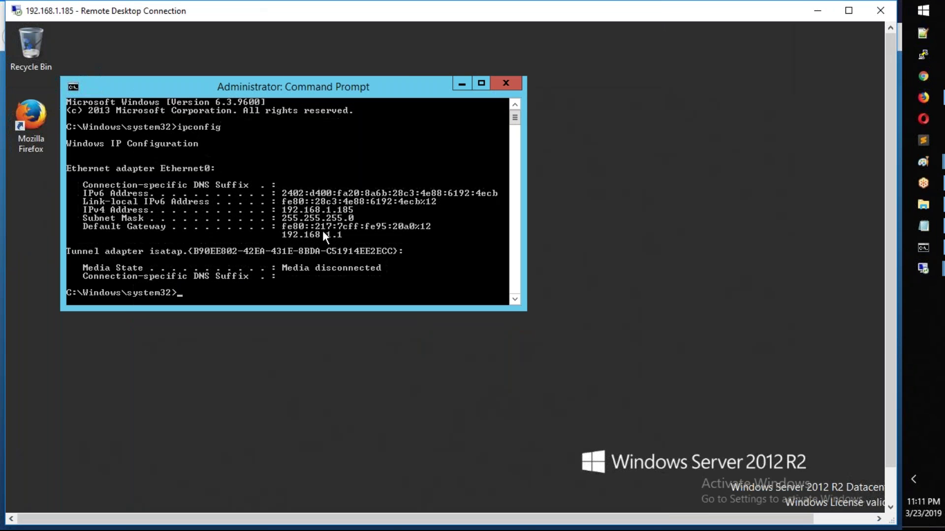
Step: Dismiss the extra connection dialog and session-ended error, returning to the 192.168.1.185 session
mouse_move(923, 268)
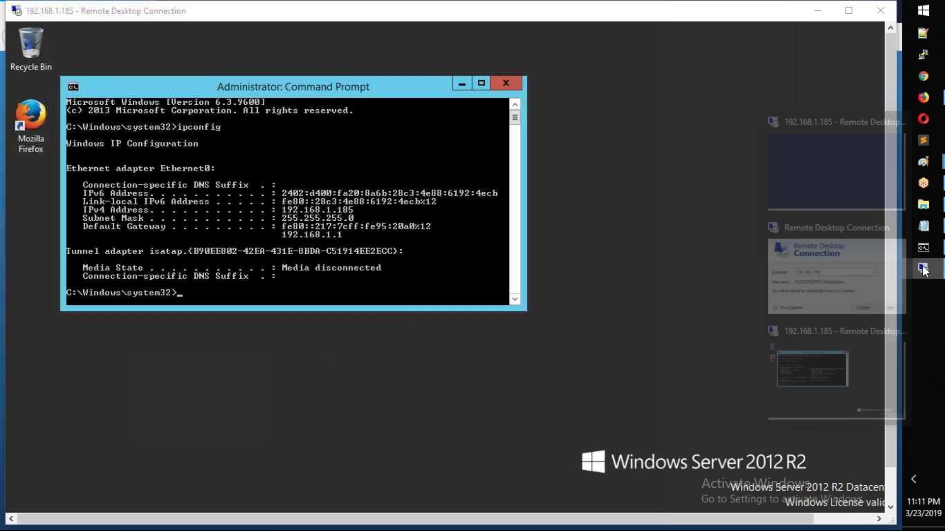
left_click(844, 285)
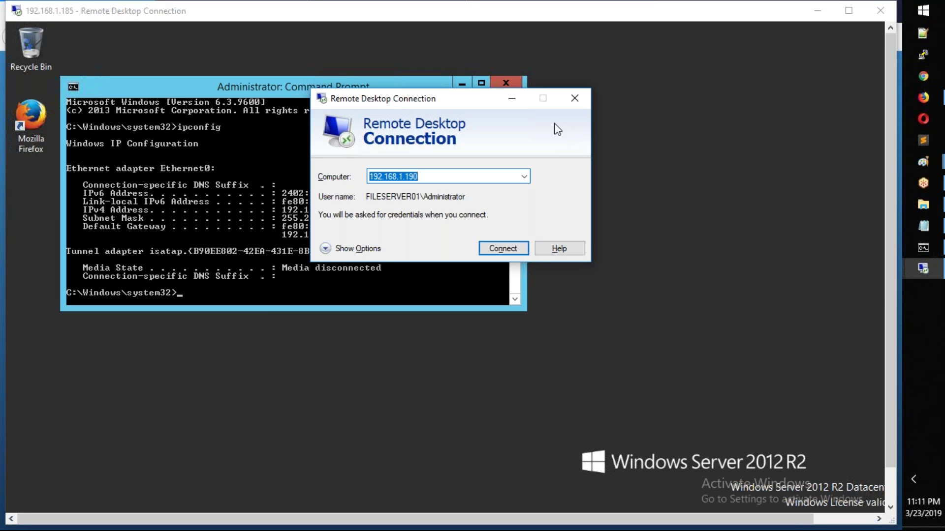
left_click(512, 97)
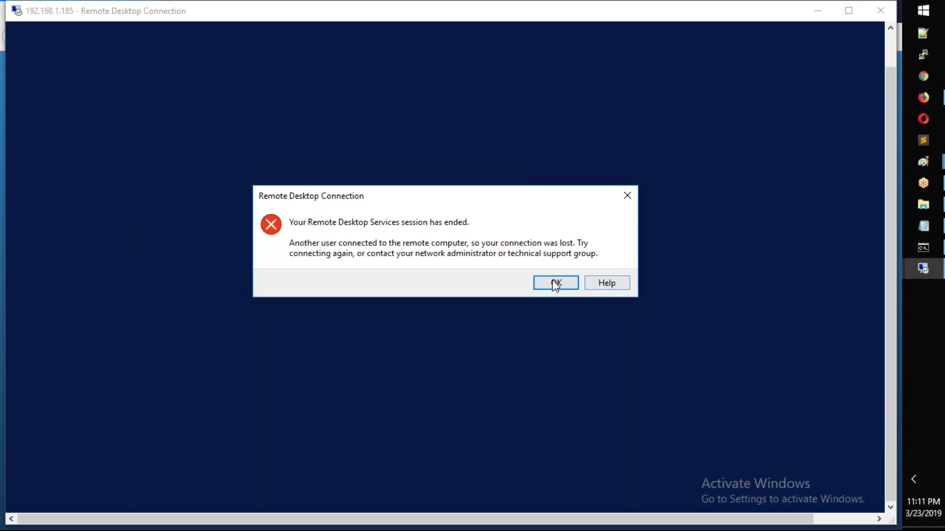
left_click(555, 283)
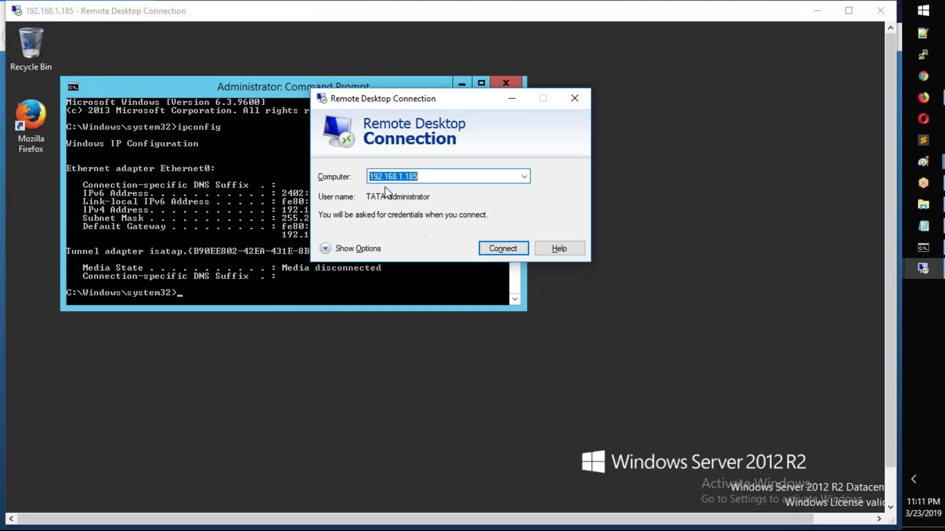
left_click(881, 388)
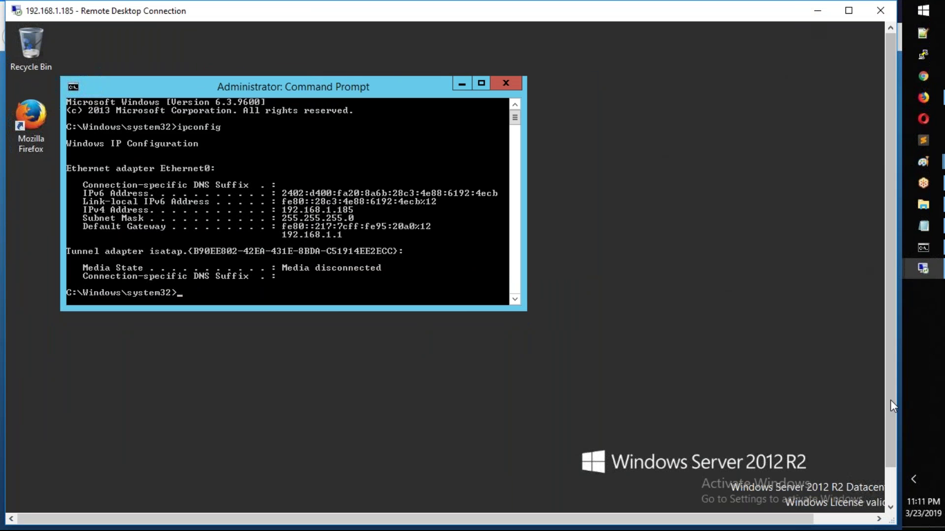
Step: Show the Start screen's Apps list with the Administrative Tools
left_click(21, 497)
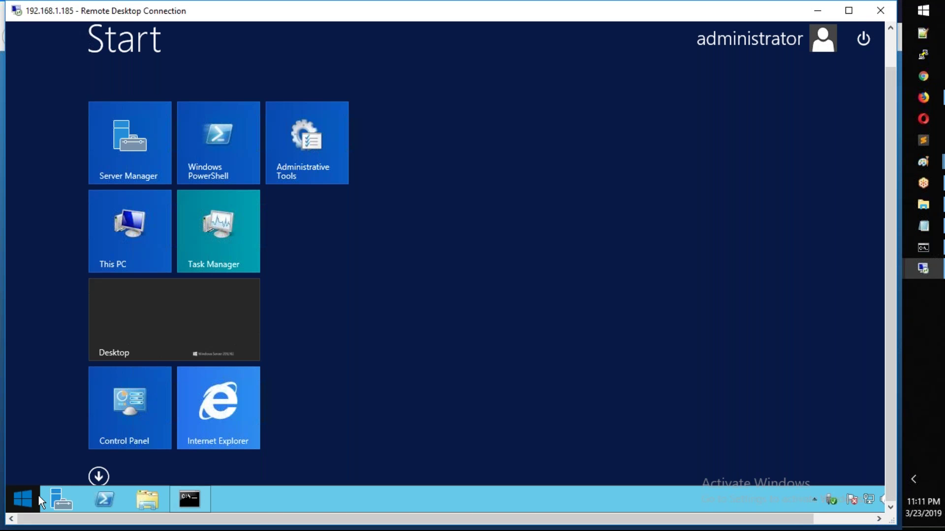
left_click(92, 478)
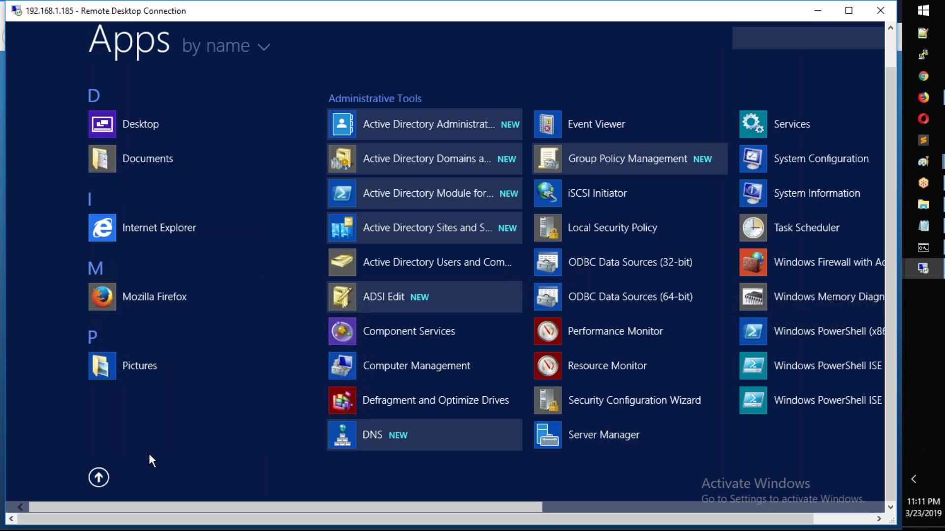
key("Escape")
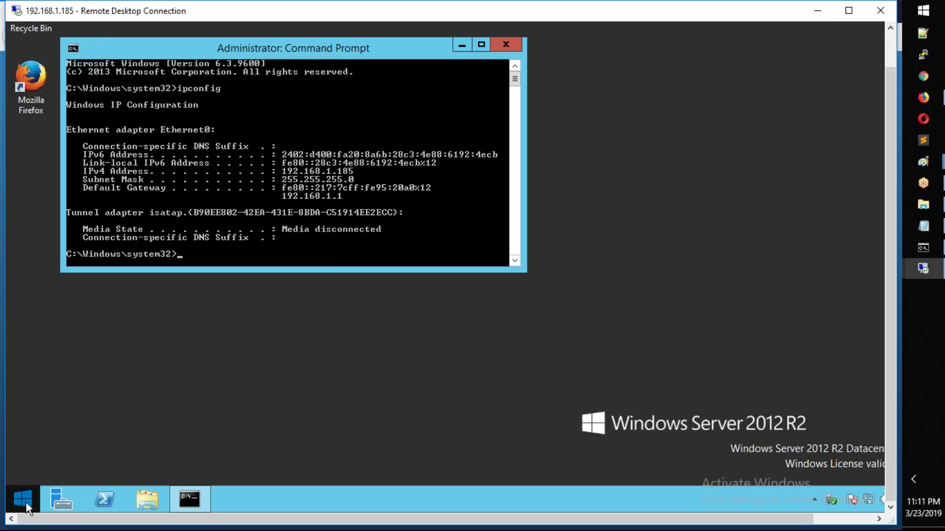
left_click(26, 502)
left_click(99, 478)
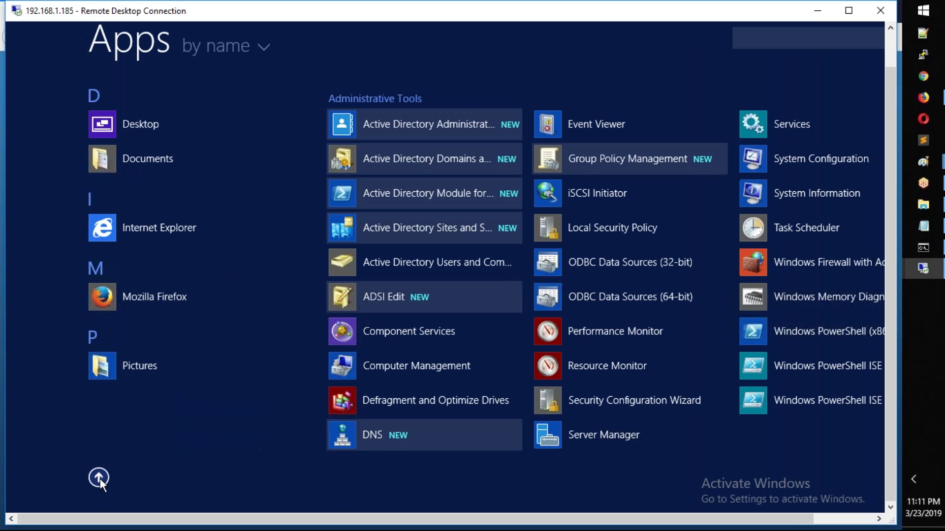
Step: Open Active Directory Users and Computers, browse TATA.COM's Users, and start a New User
left_click(433, 265)
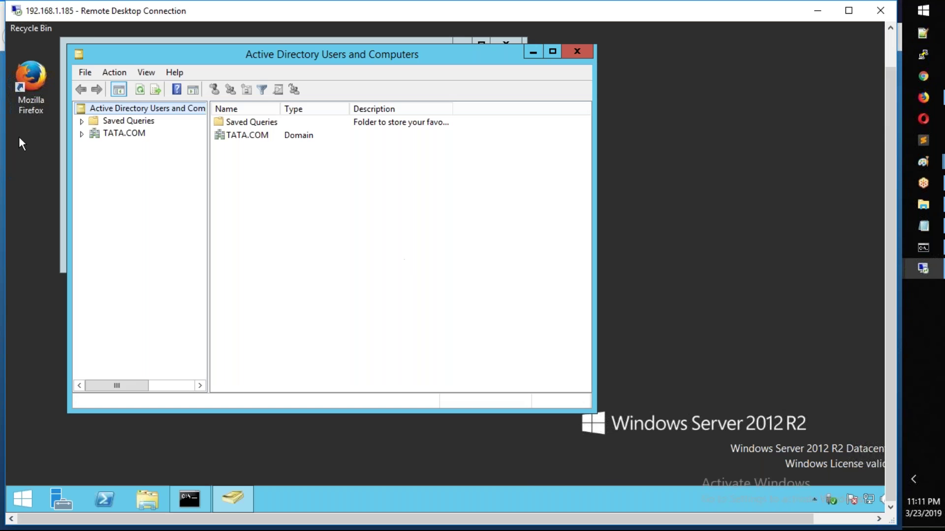
left_click(81, 135)
left_click(121, 209)
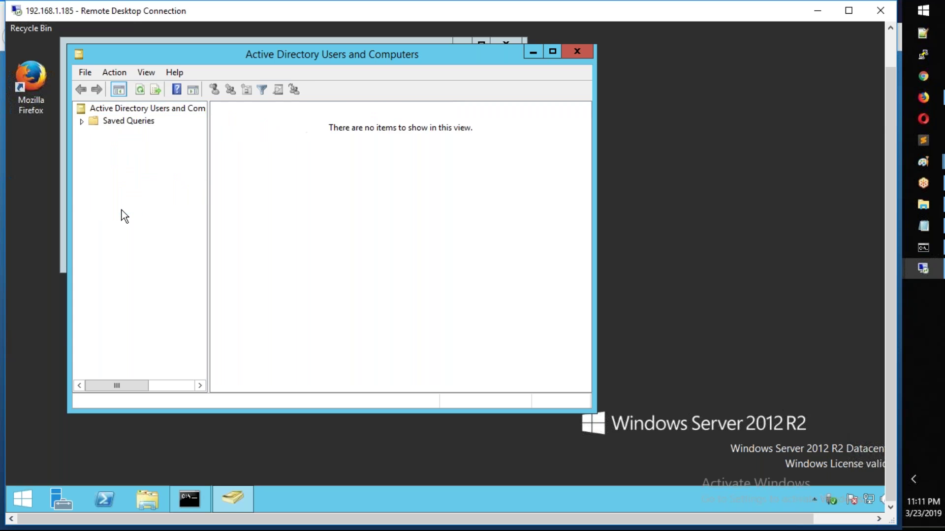
left_click(268, 383)
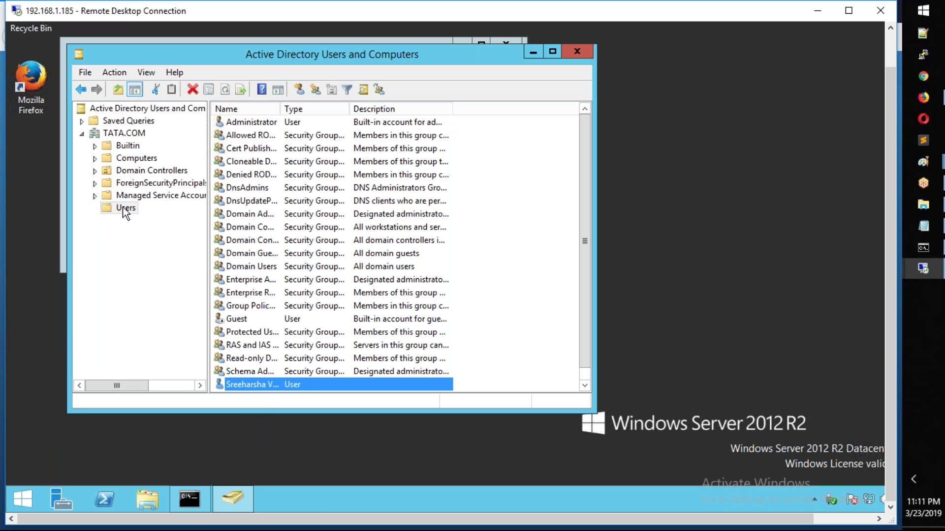
right_click(135, 211)
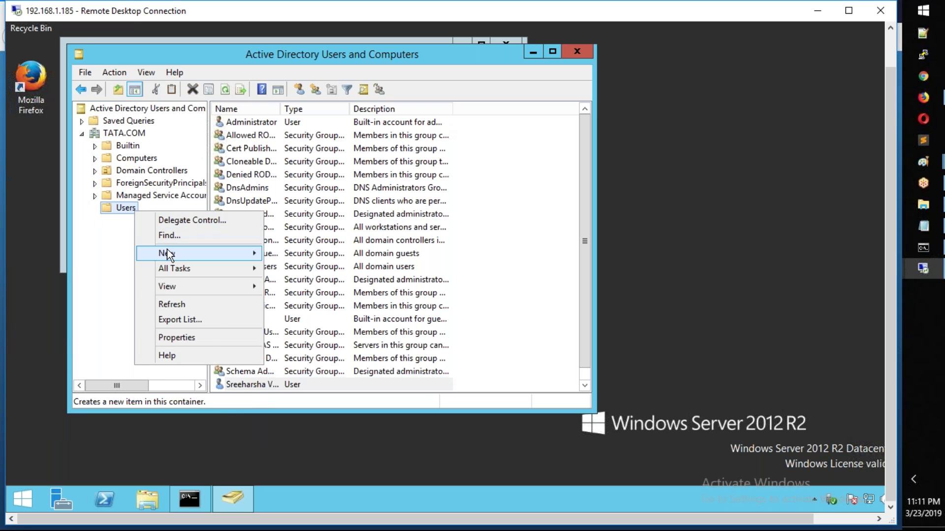
mouse_move(167, 251)
left_click(295, 374)
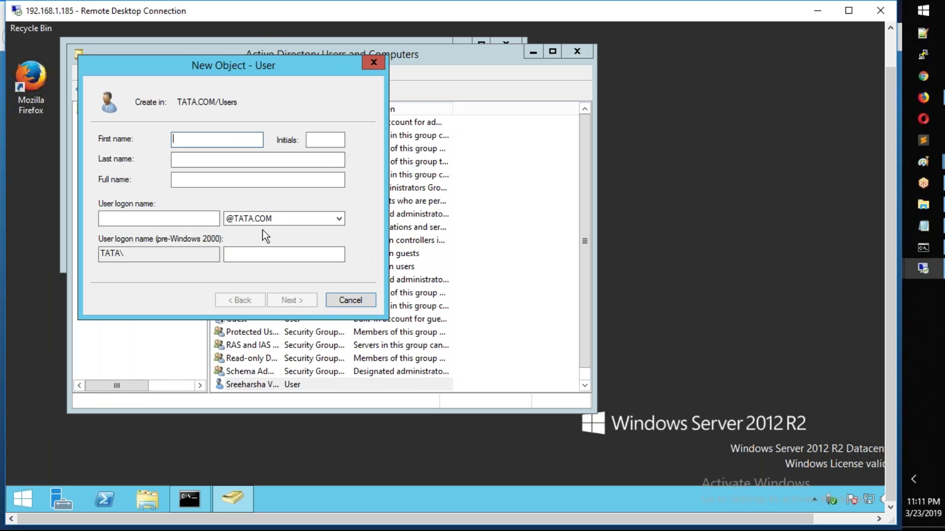
Step: Enter the new user's first name, last name and user logon name
key("BackSpace")
key("BackSpace")
key("BackSpace")
key("BackSpace")
key("BackSpace")
key("BackSpace")
key("BackSpace")
key("Tab")
key("Tab")
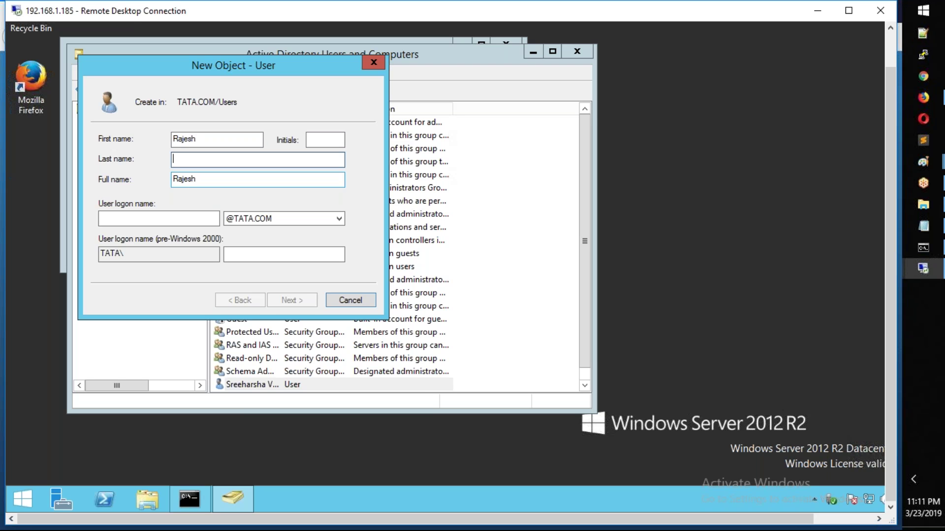
key("shift+Tab")
key("shift+Tab")
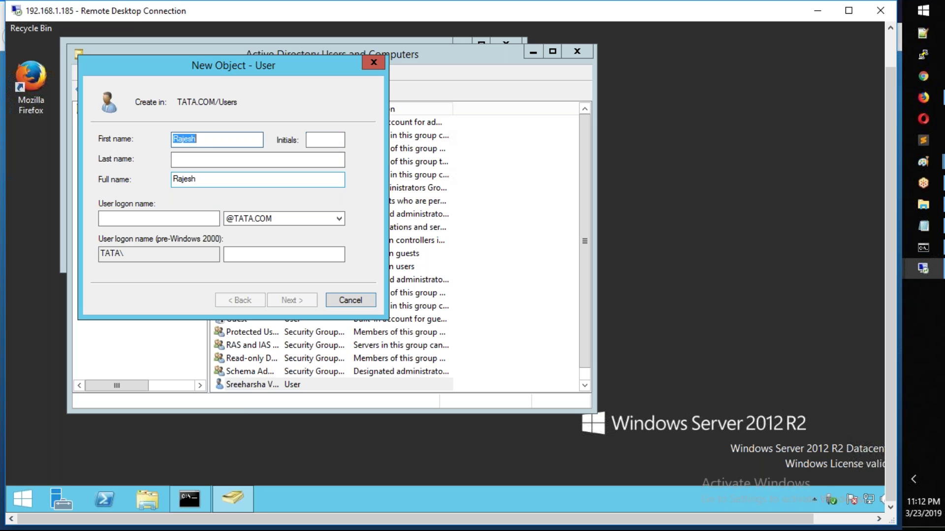
key("Tab")
key("Tab")
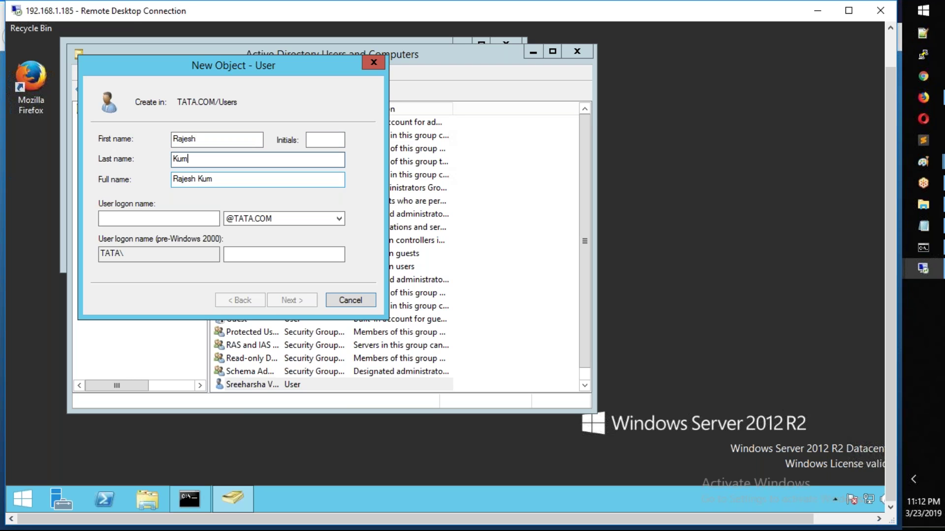
key("Tab")
key("Tab")
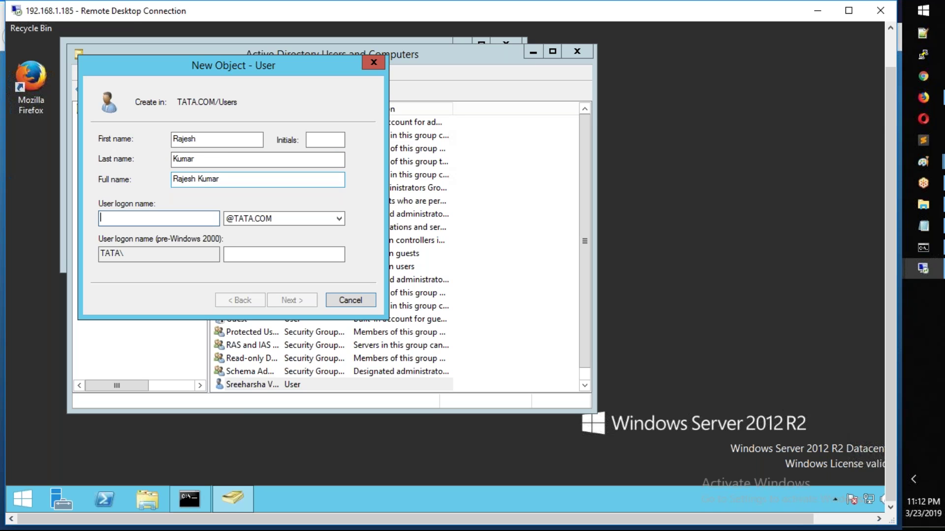
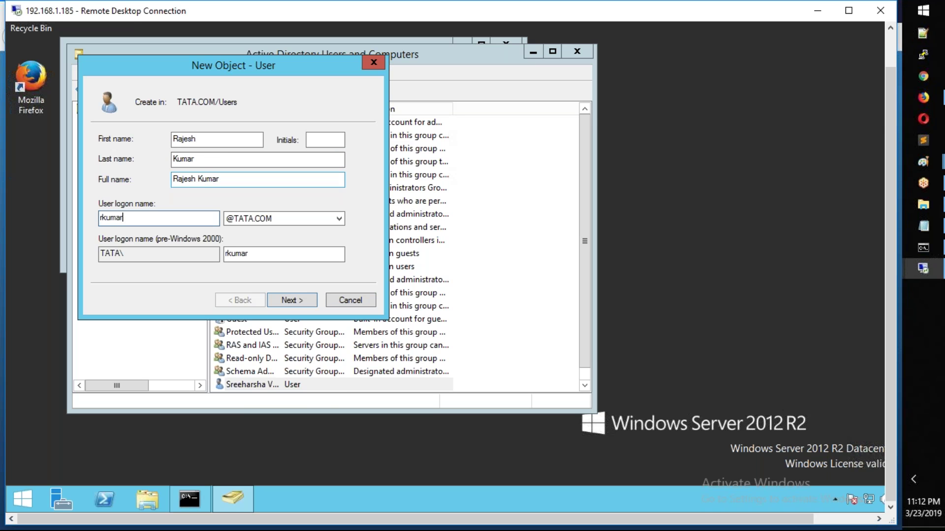
Step: Set and confirm the user's password, then finish the wizard
left_click(300, 306)
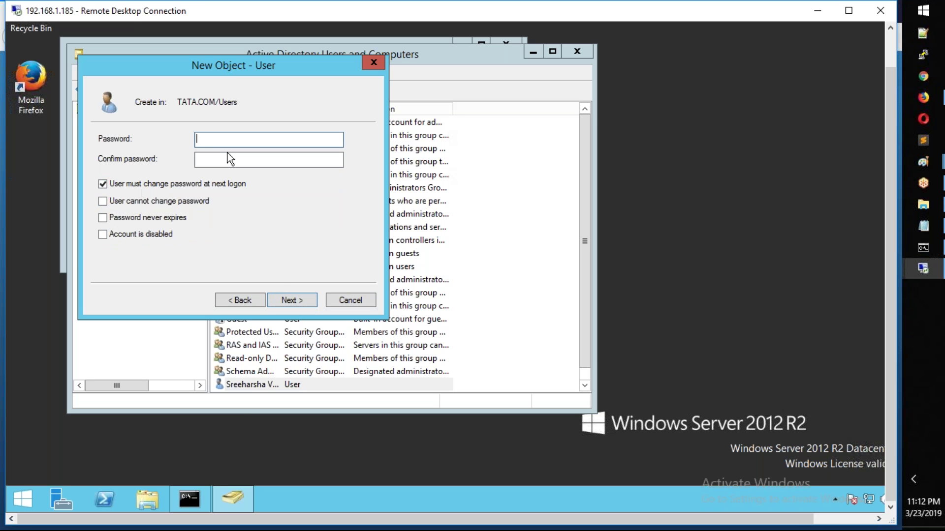
type("*********")
key("Tab")
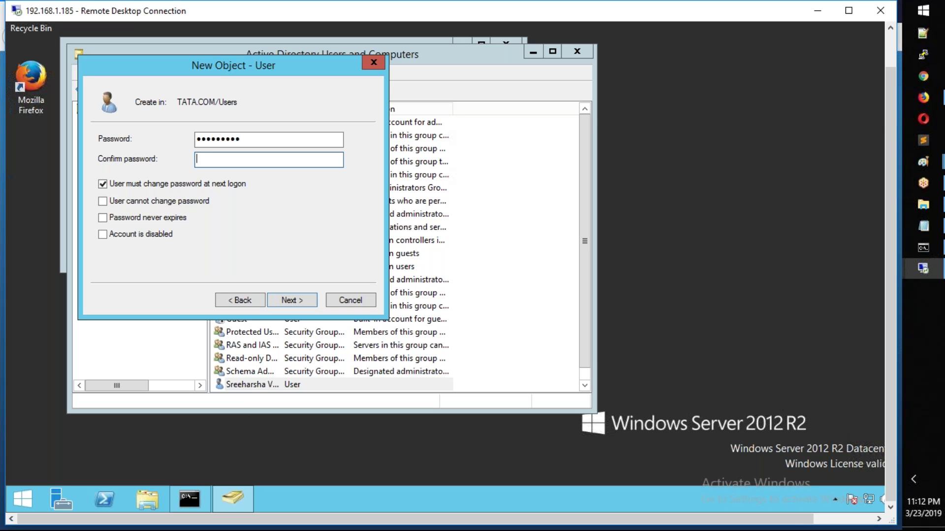
type("*********")
key("Return")
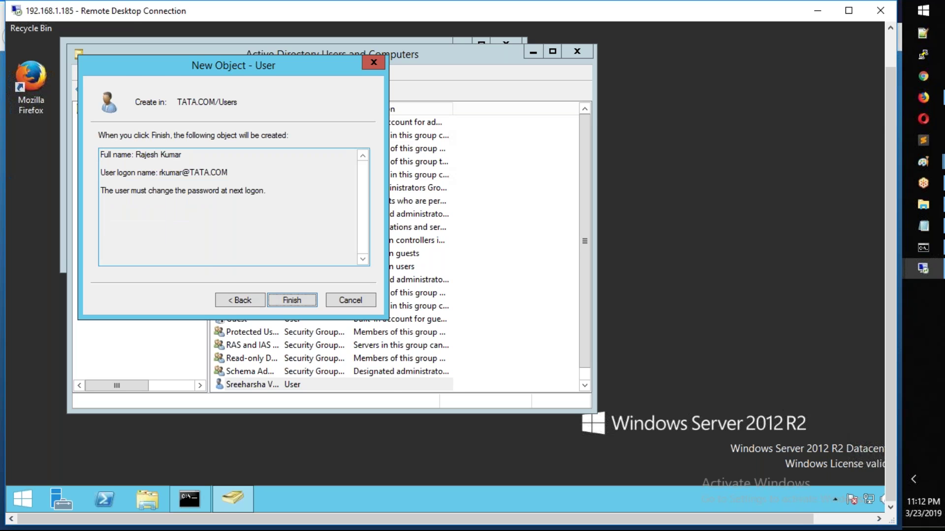
key("Return")
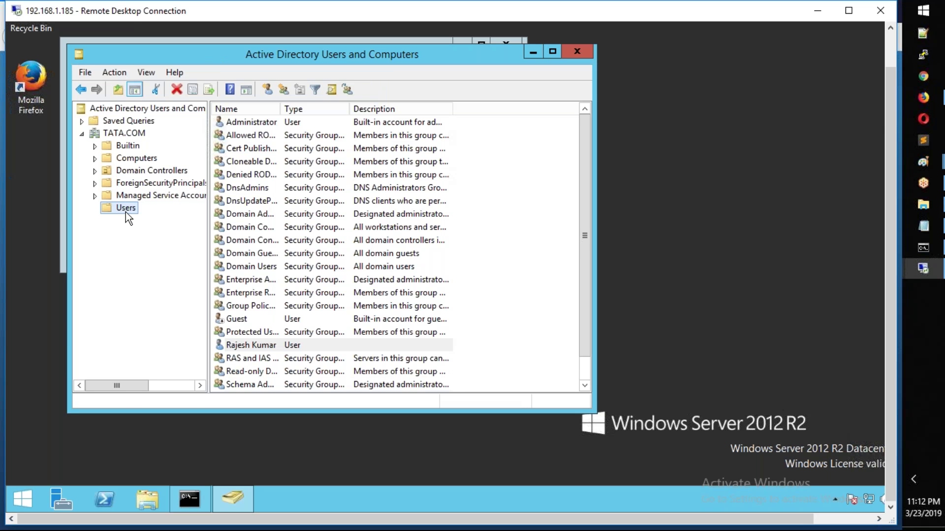
Step: Start another new user in Users and enter its first name, last name and logon name
right_click(126, 213)
mouse_move(157, 253)
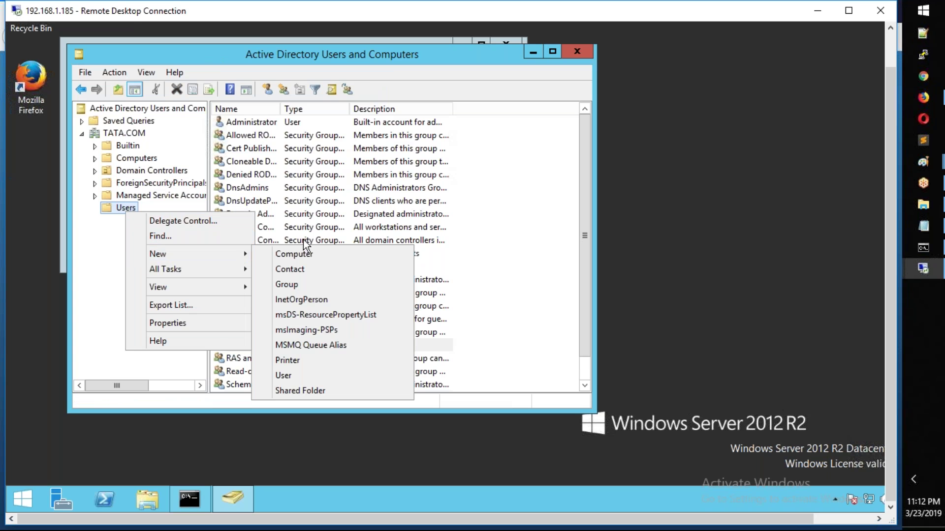
left_click(297, 376)
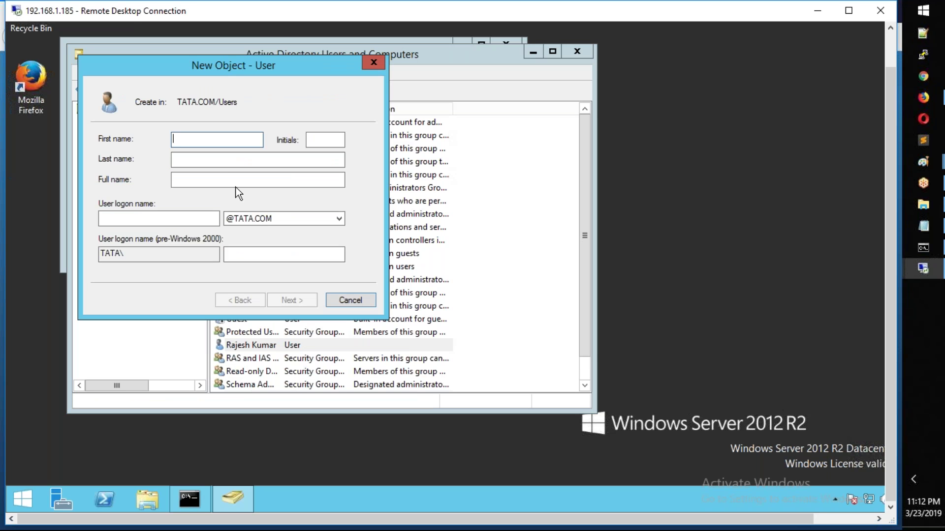
type("Am")
key("BackSpace")
key("Tab")
key("Tab")
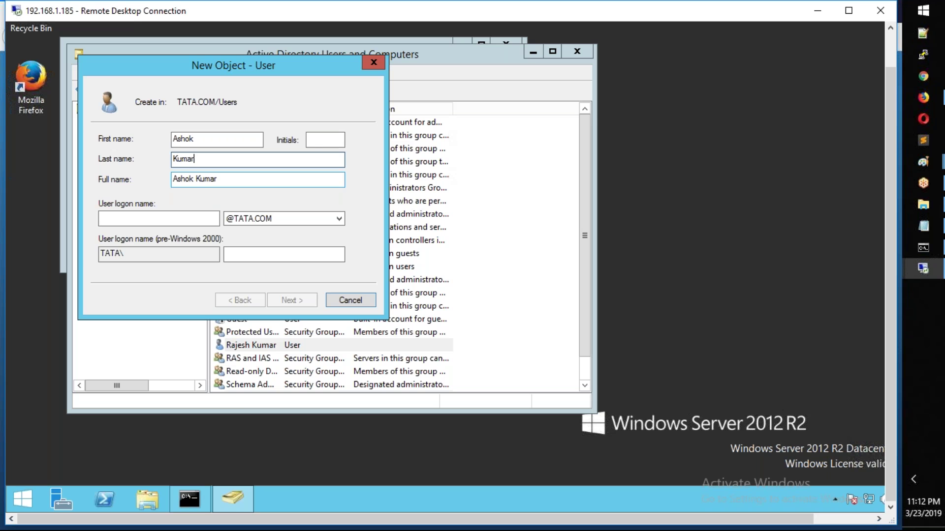
key("Tab")
left_click(158, 218)
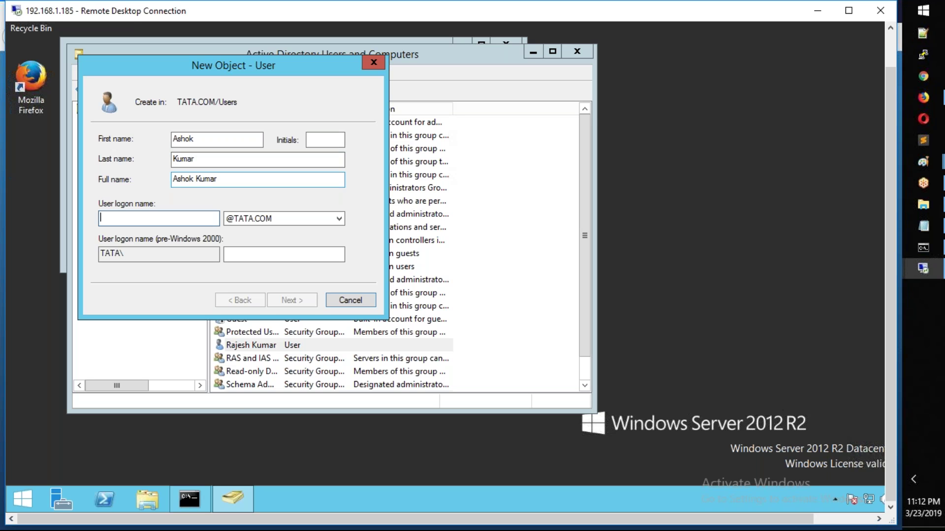
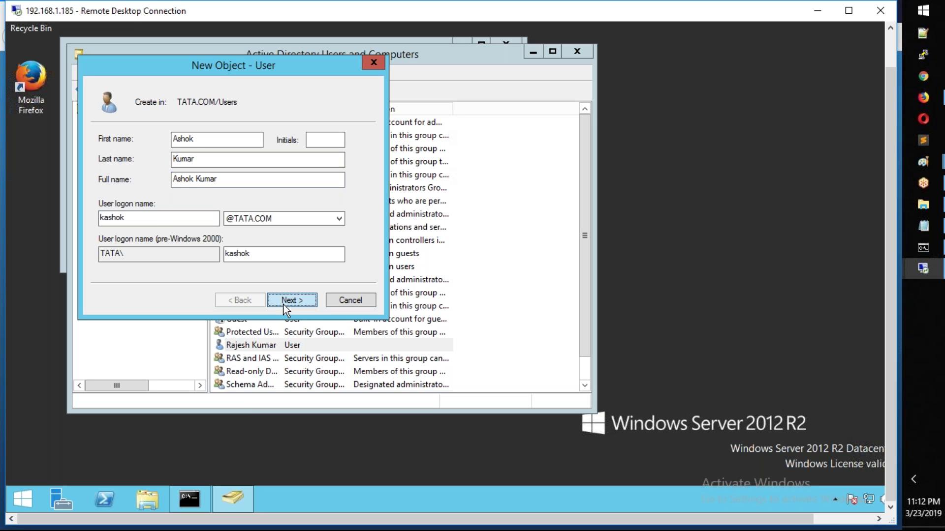
Step: Set and confirm the second user's password and complete the wizard
left_click(283, 305)
type("Abc@123")
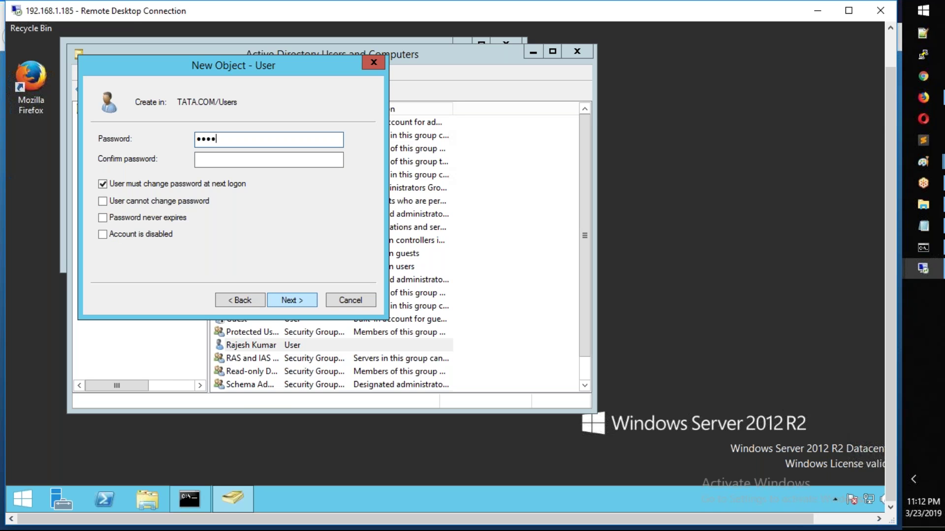
type("45")
key("Tab")
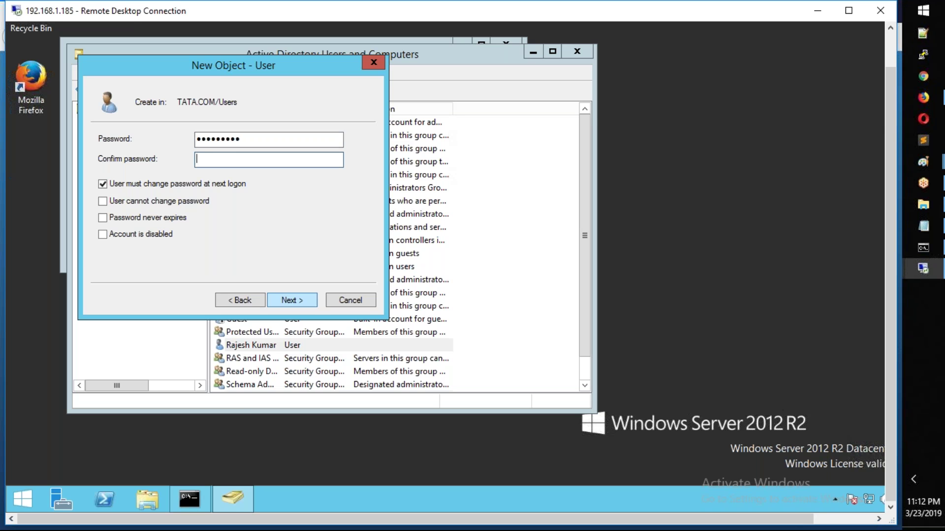
type("Abc@12345")
key("Return")
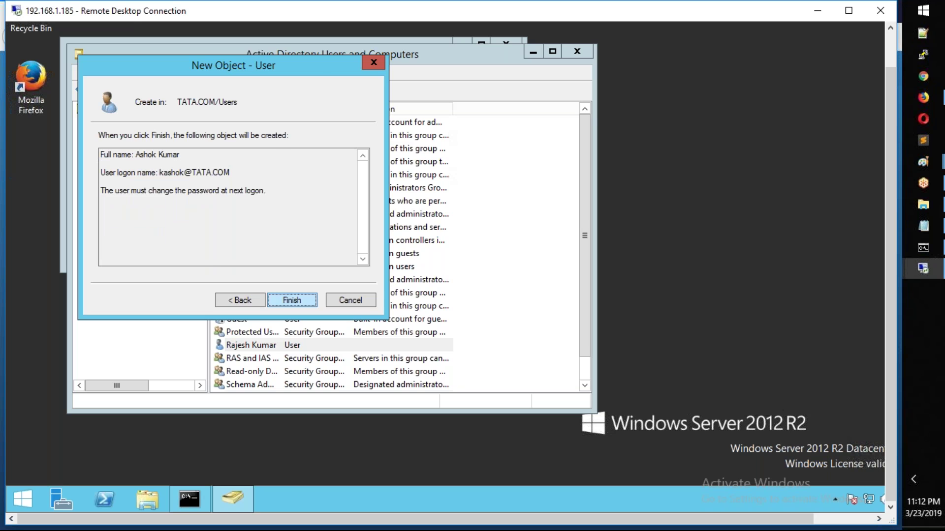
key("Return")
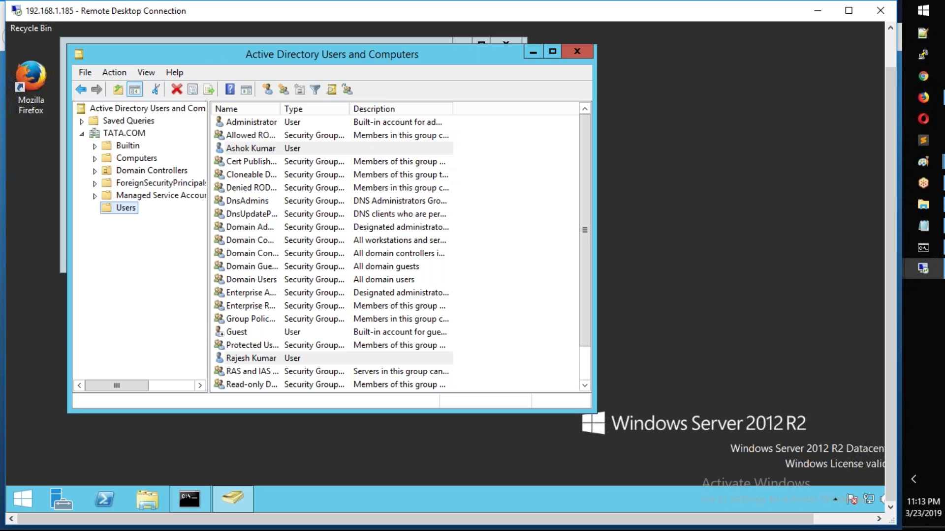
Step: Launch mstsc and connect to 192.168.1.190
key("super+r")
key("Return")
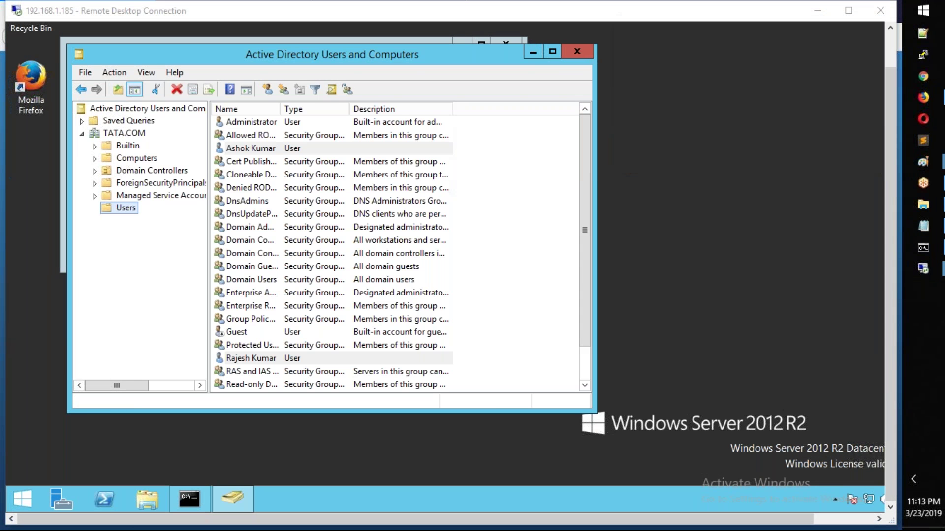
type("192.168.1.190")
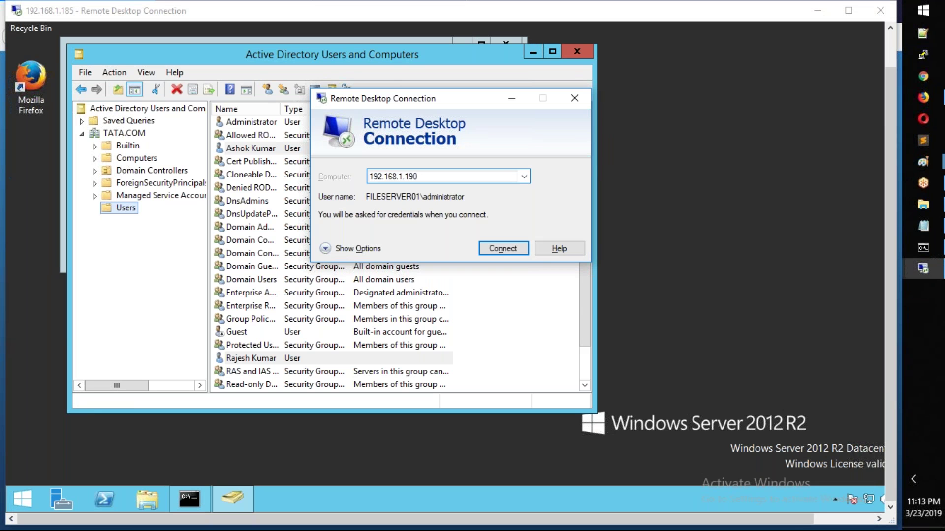
key("Return")
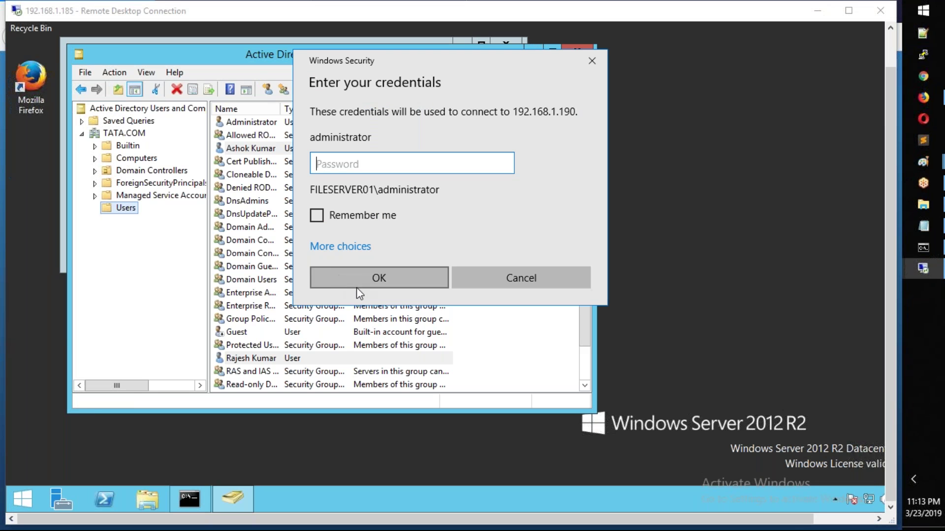
Step: Sign in with the FILESERVER01\administrator account's password and accept the certificate warning
left_click(359, 247)
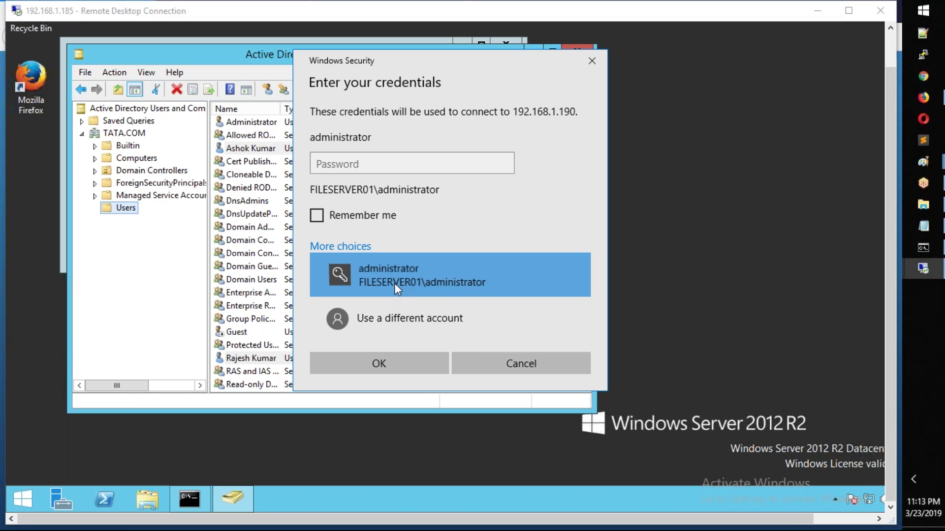
left_click(375, 164)
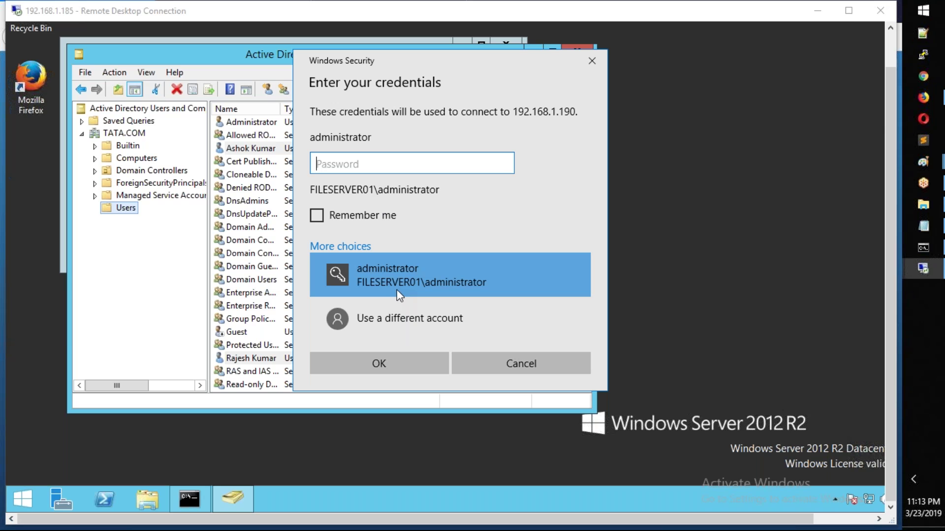
type("••••••••••")
key("Return")
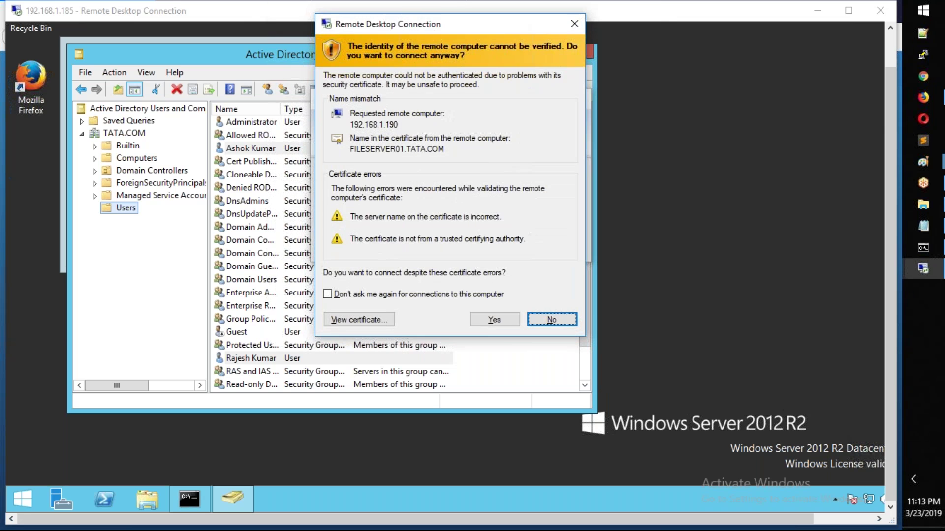
left_click(495, 324)
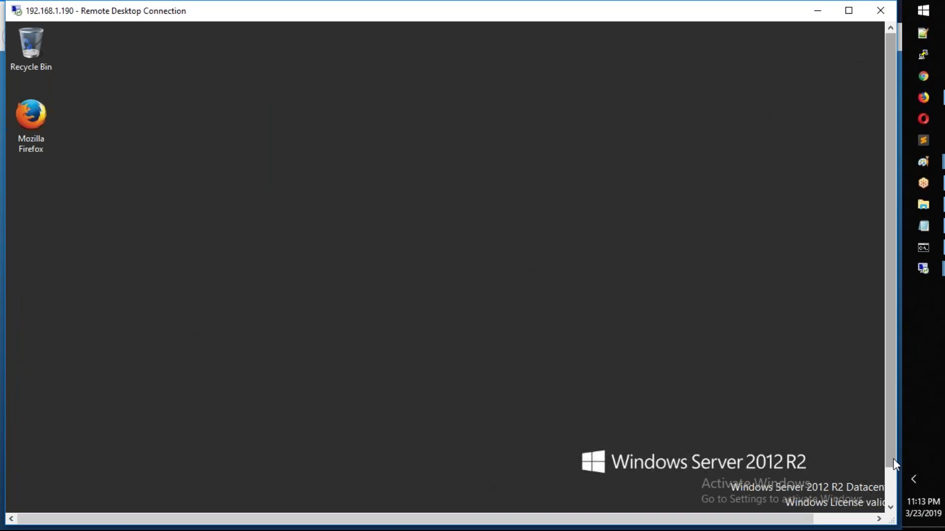
Step: Run whoami in an administrator Command Prompt on the file server
right_click(20, 501)
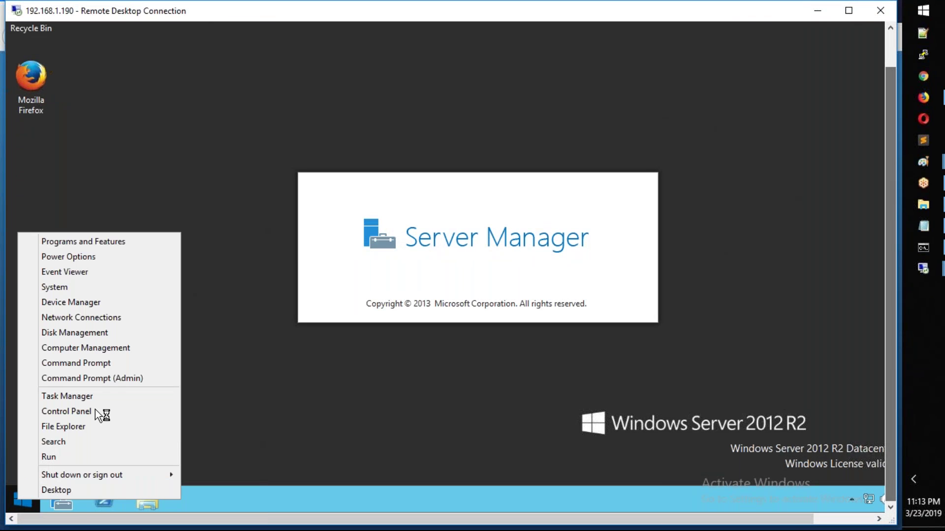
left_click(110, 379)
type("whoami")
key("Return")
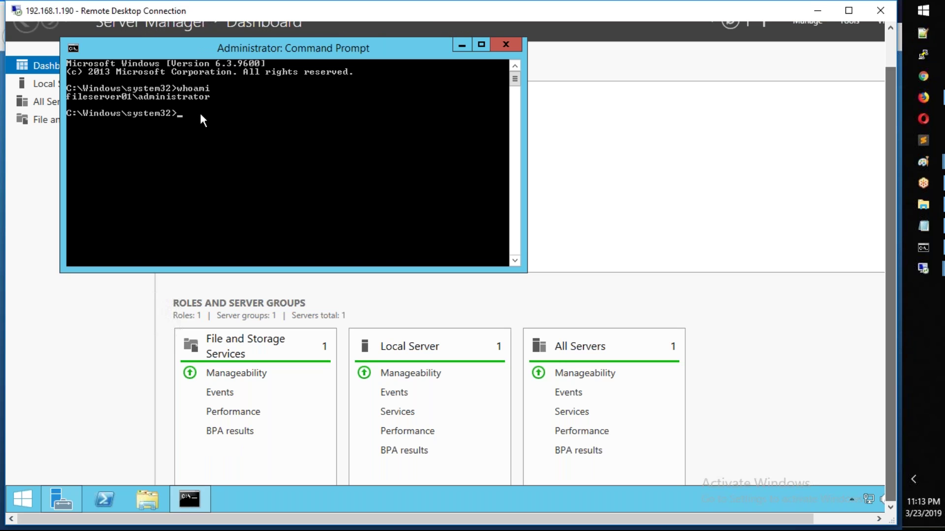
Step: Switch to the 192.168.1.185 session, dismissing the extra connection dialog
left_click(933, 270)
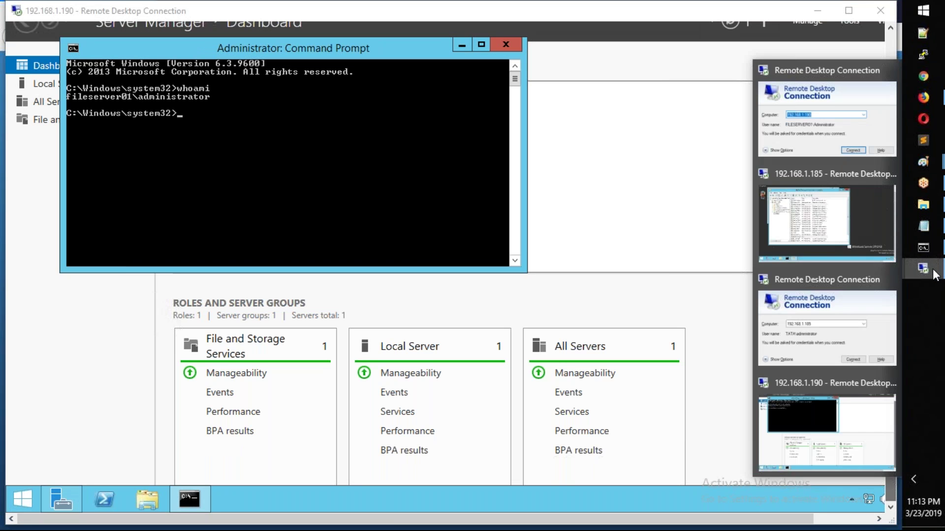
left_click(831, 143)
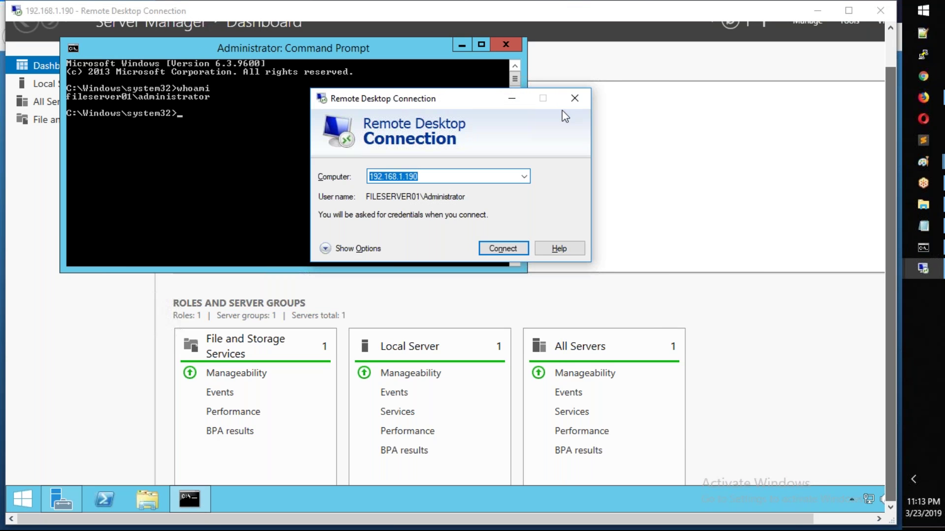
left_click(577, 103)
left_click(906, 273)
left_click(849, 261)
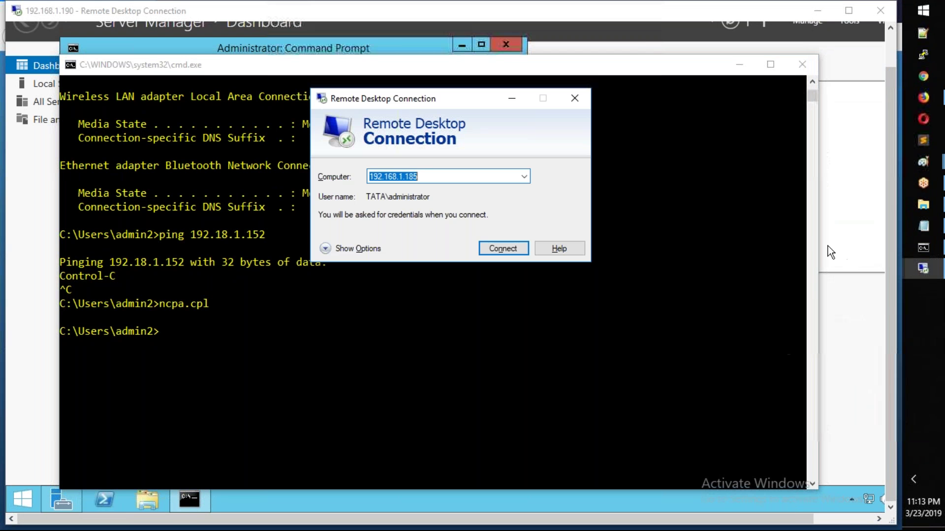
left_click(898, 261)
left_click(907, 261)
left_click(848, 228)
Step: Clear that server's Command Prompt and run whoami
left_click(189, 500)
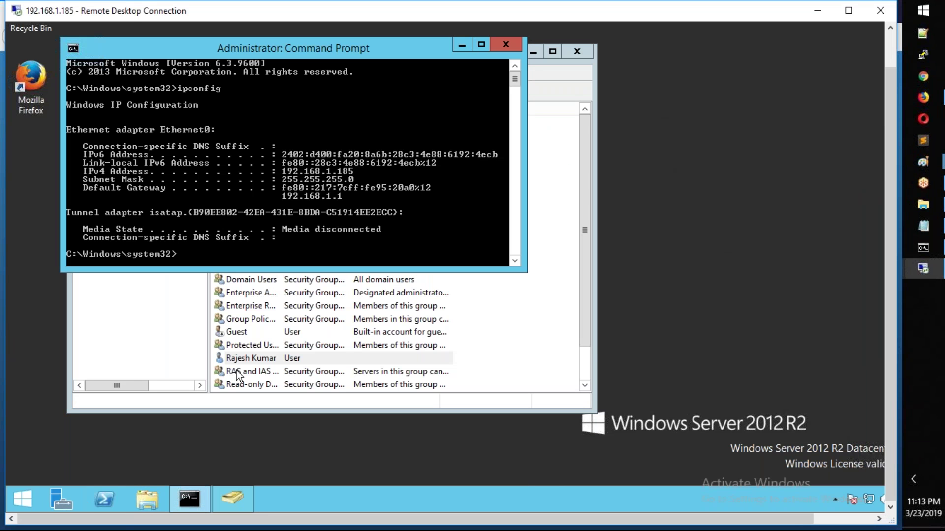
type("cls")
key("Return")
type("whoami")
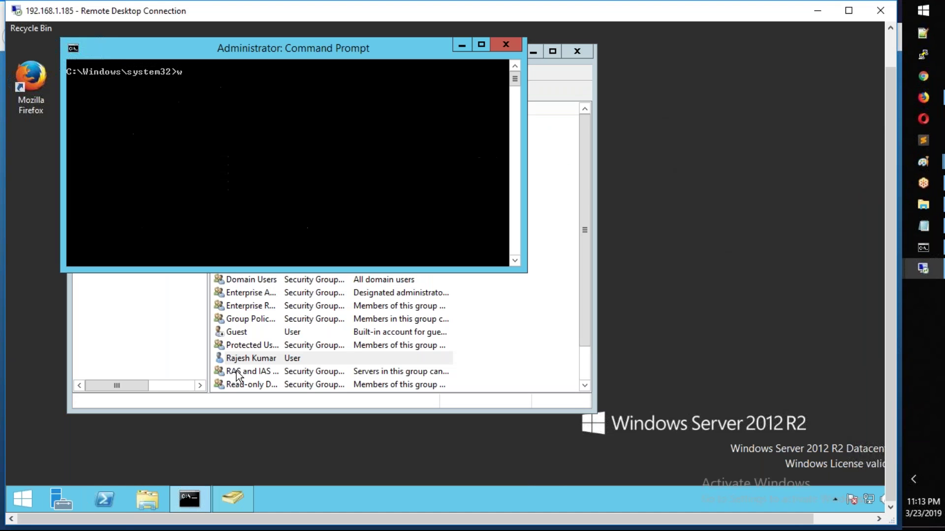
key("Return")
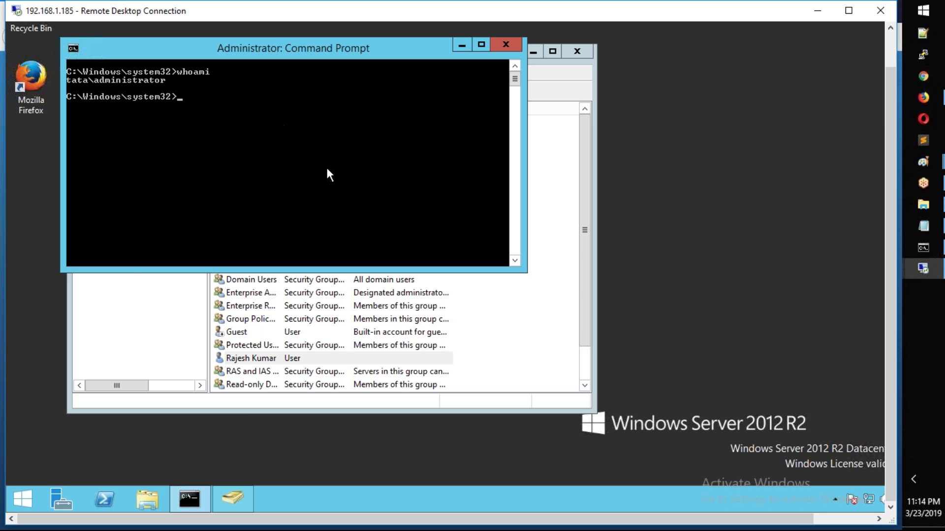
Step: Minimize the 192.168.1.185 session and return to the 192.168.1.190 session
left_click(817, 10)
left_click(928, 274)
left_click(831, 324)
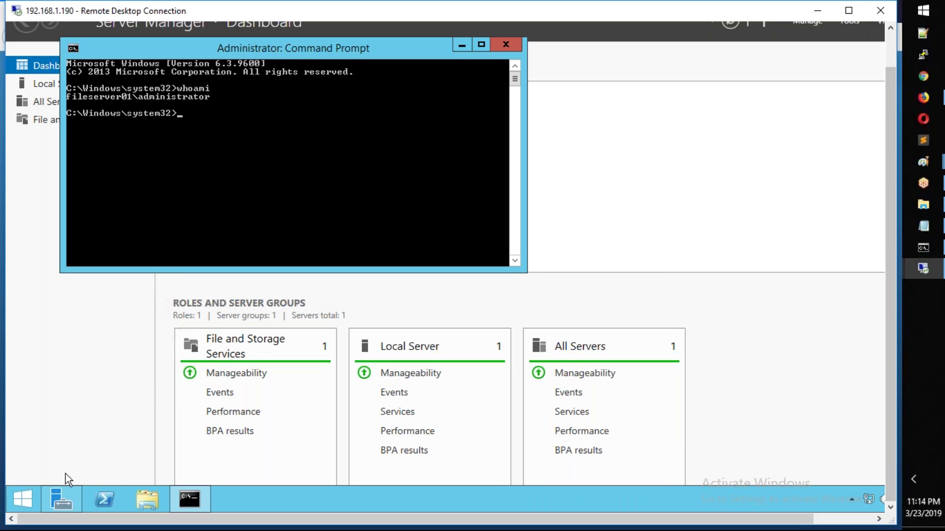
Step: Sign out of the file server's remote session from the Win+X menu
right_click(20, 510)
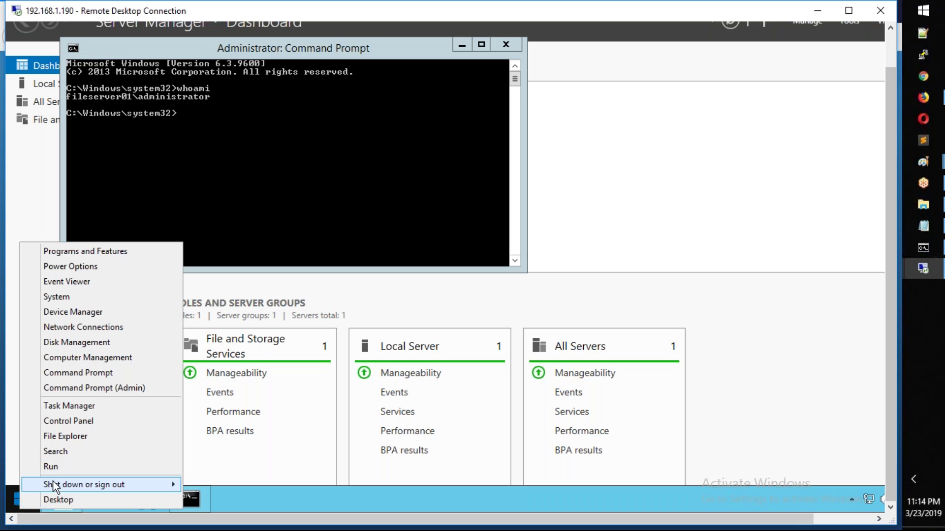
mouse_move(53, 484)
left_click(274, 453)
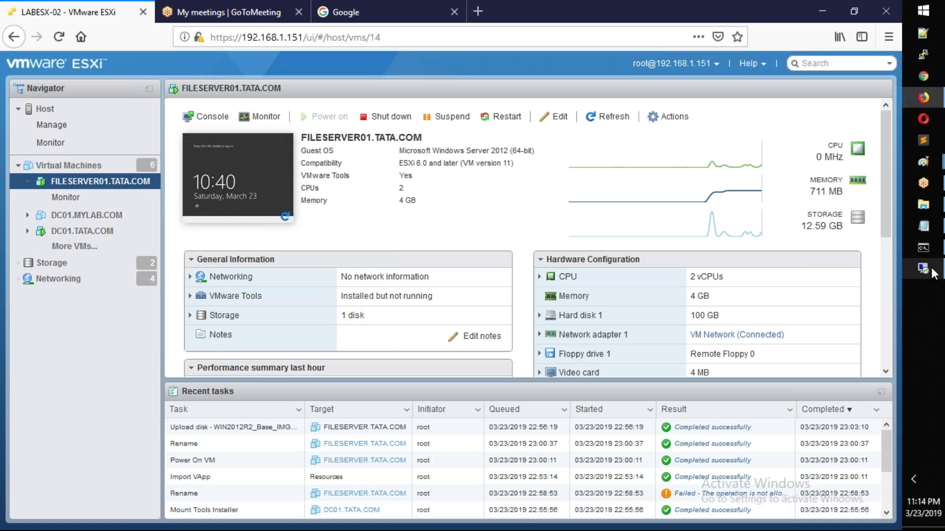
Step: Reconnect to 192.168.1.190 with mstsc using a different account, TATA\administrator, and its password
left_click(931, 272)
key("super+r")
key("Return")
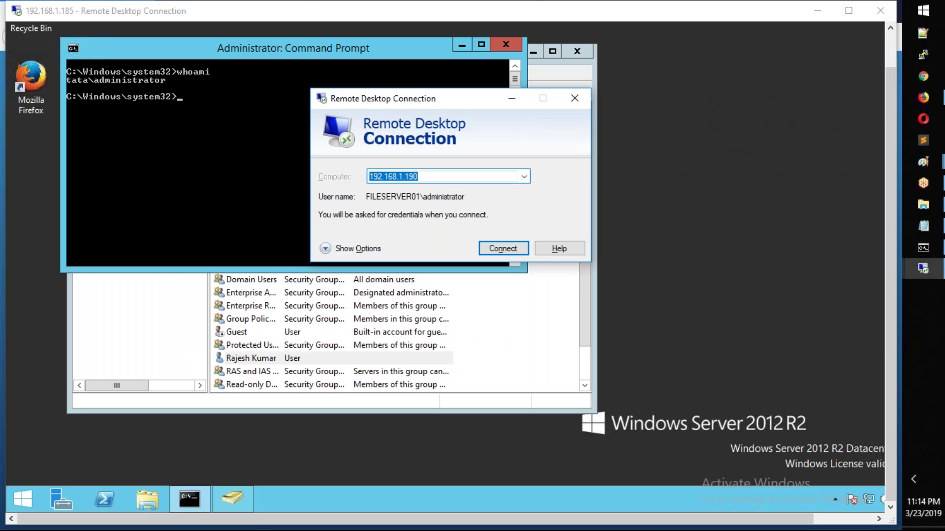
left_click(507, 248)
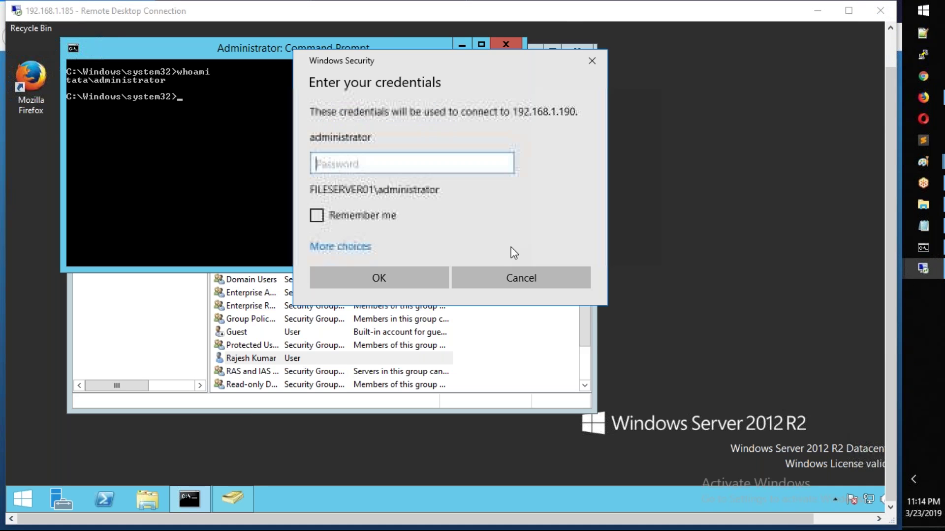
left_click(364, 247)
left_click(391, 317)
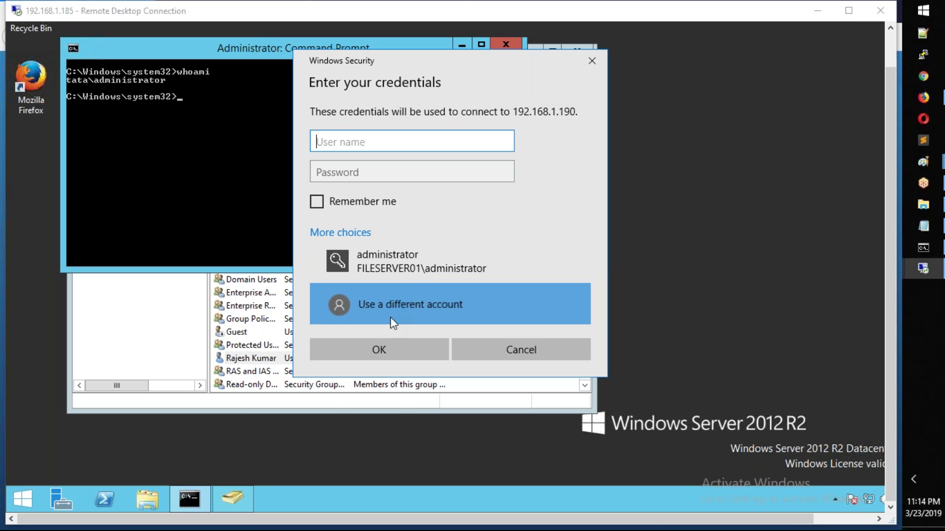
type("TATA")
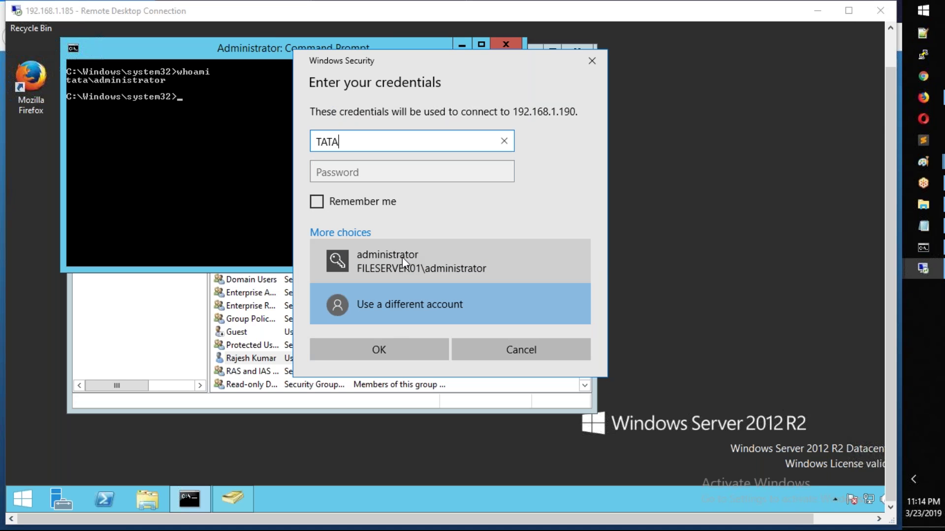
type("\\administrator")
key("Tab")
type("•••••••••")
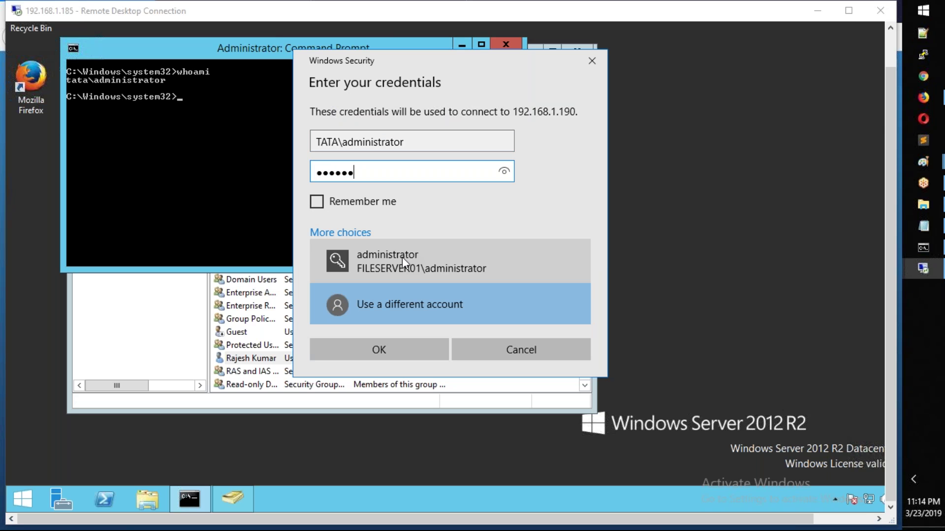
key("Return")
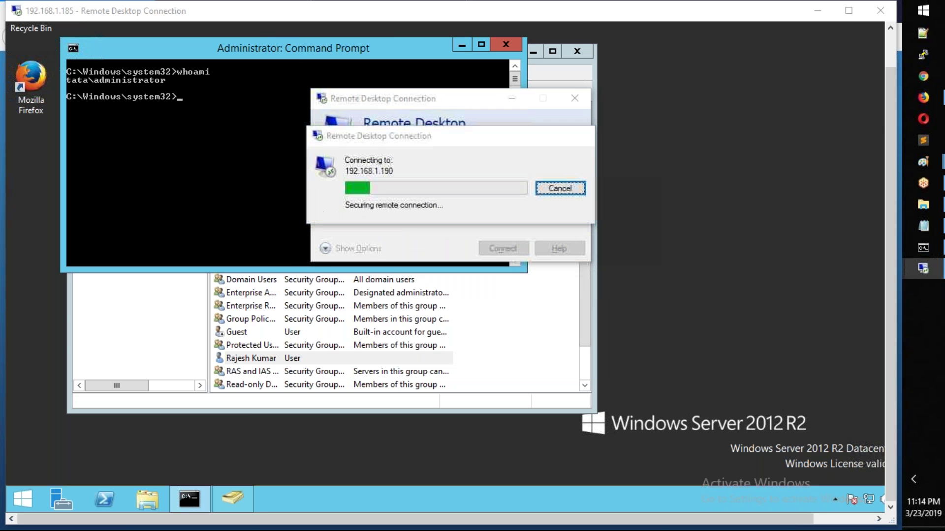
Step: Accept the certificate warning and run whoami in an administrator Command Prompt to confirm tata\administrator
left_click(488, 321)
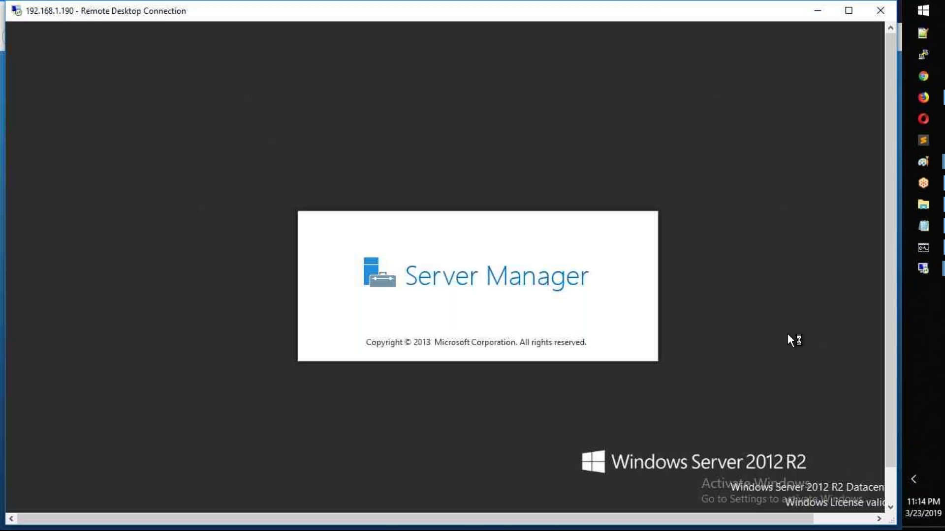
left_click(892, 485)
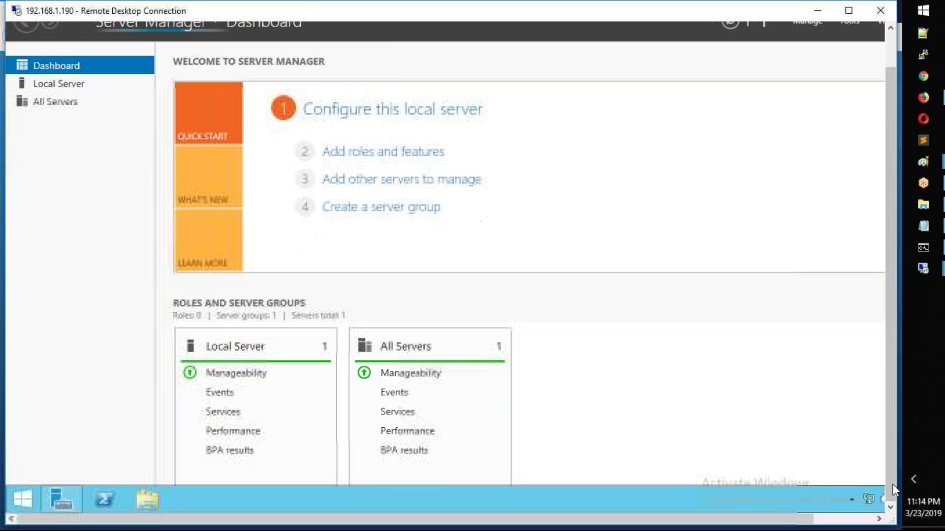
right_click(31, 495)
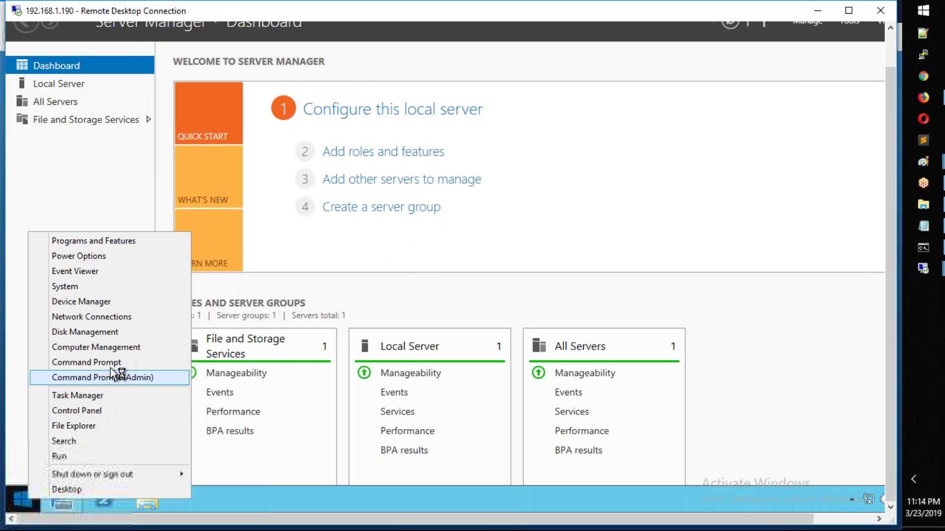
left_click(114, 378)
type("whoami")
key("Return")
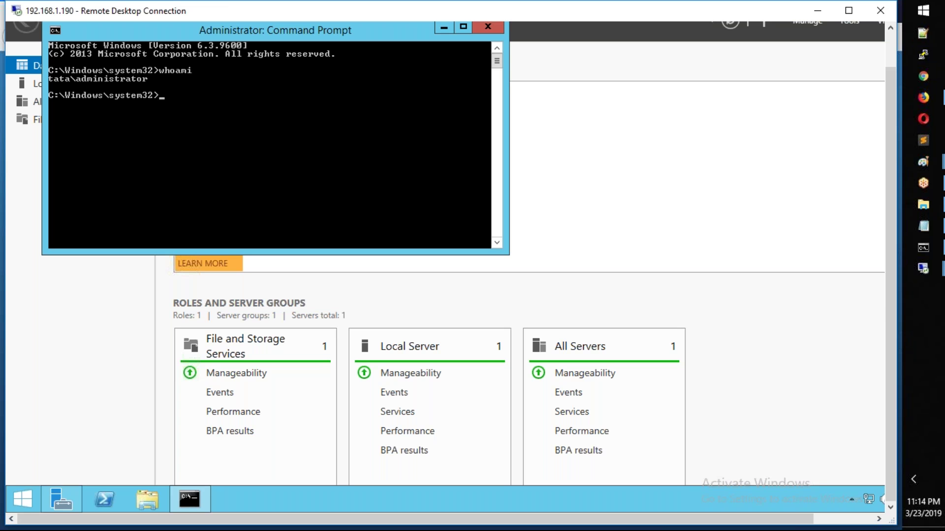
Step: Sign out of the administrator's remote session on 192.168.1.190
right_click(22, 499)
mouse_move(56, 482)
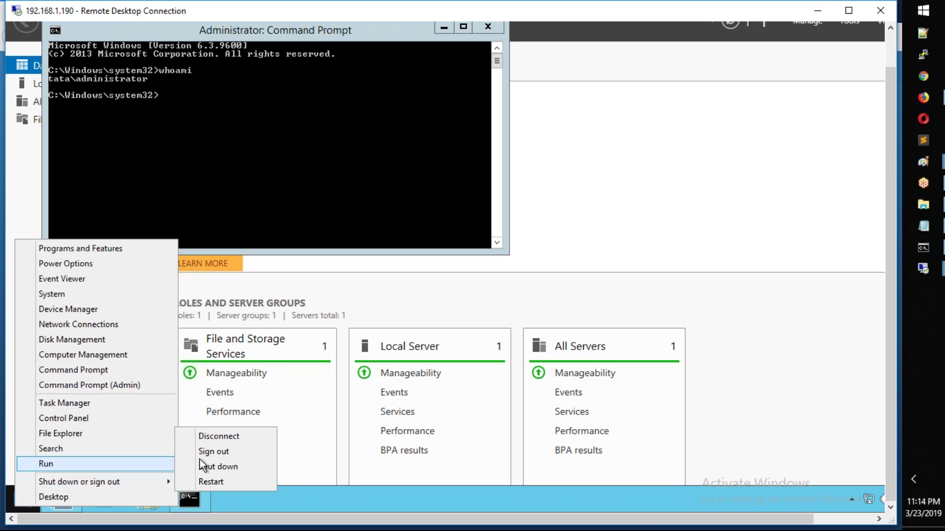
left_click(207, 452)
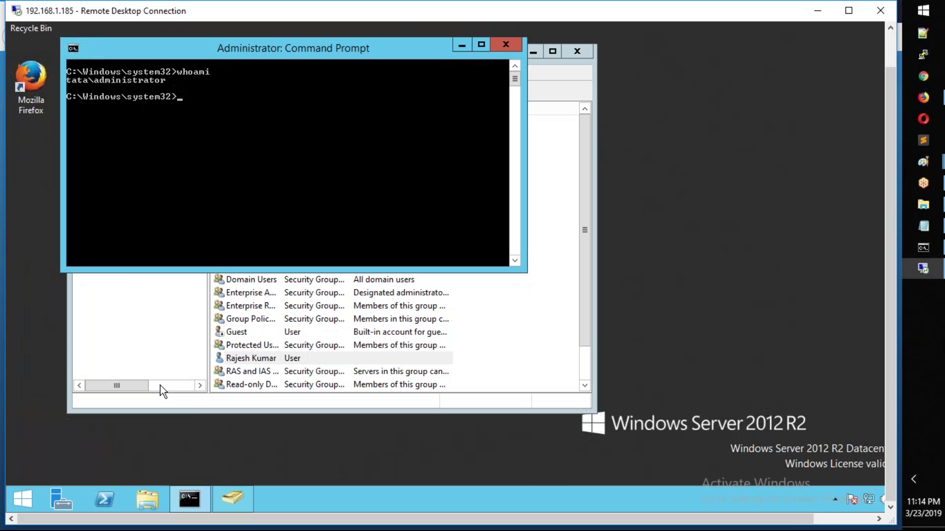
Step: Enlarge the window, widen the Name column, and select the logon name on the Account tab of the user below Administrator
left_click(266, 376)
left_click_drag(593, 411, 799, 444)
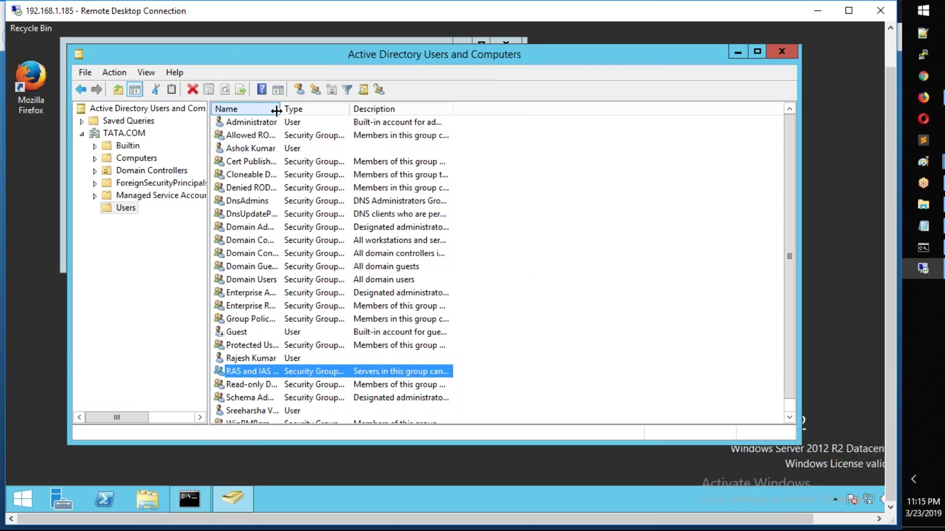
left_click_drag(379, 106, 415, 107)
left_click(266, 151)
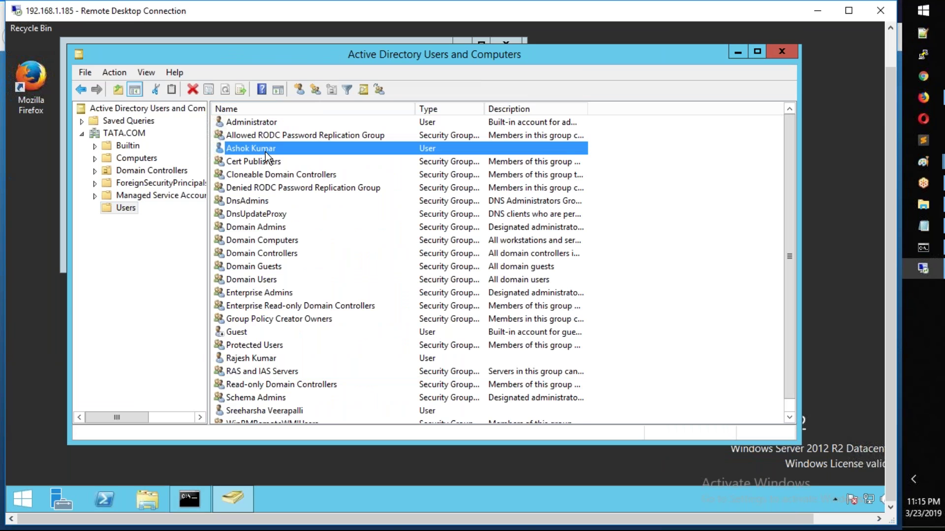
double_click(265, 150)
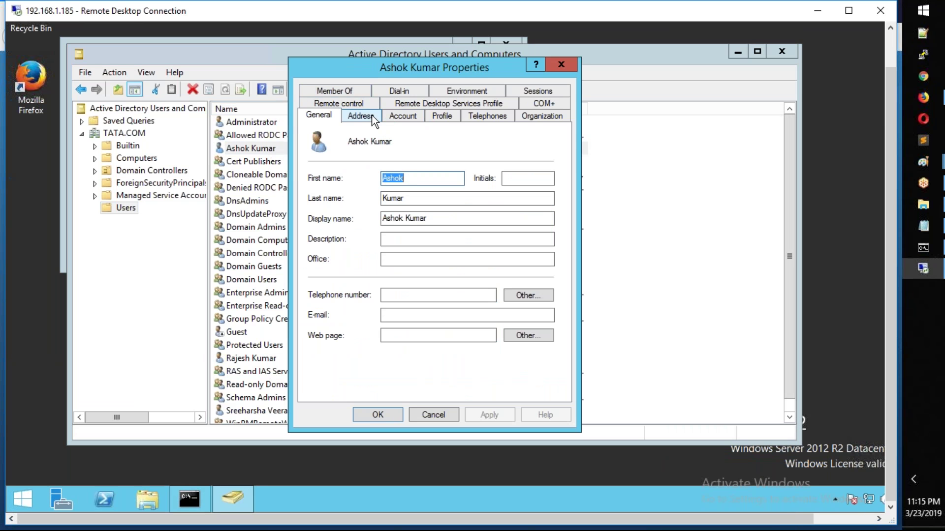
left_click(406, 117)
left_click(328, 152)
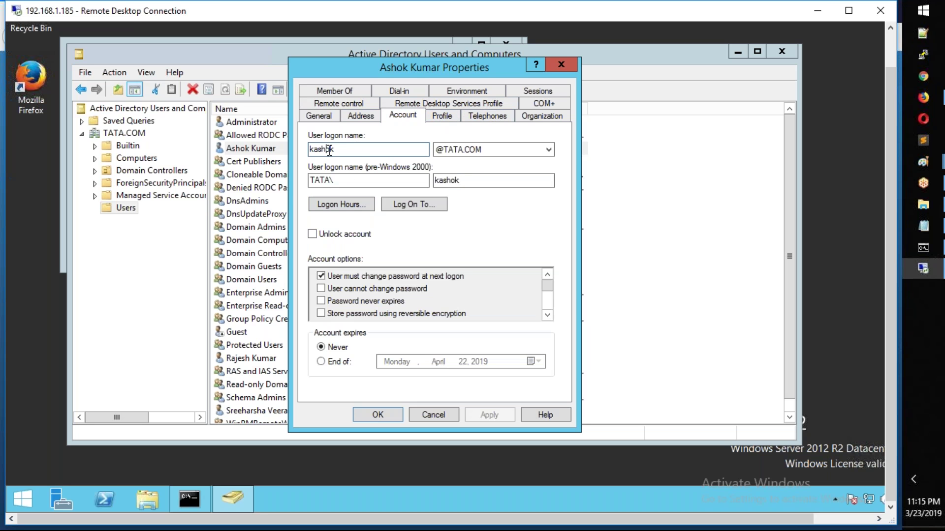
left_click_drag(357, 146, 285, 148)
Step: Connect to 192.168.1.190 via mstsc as the TATA domain user with its password, accepting the certificate
left_click(919, 268)
left_click(917, 273)
key("super+r")
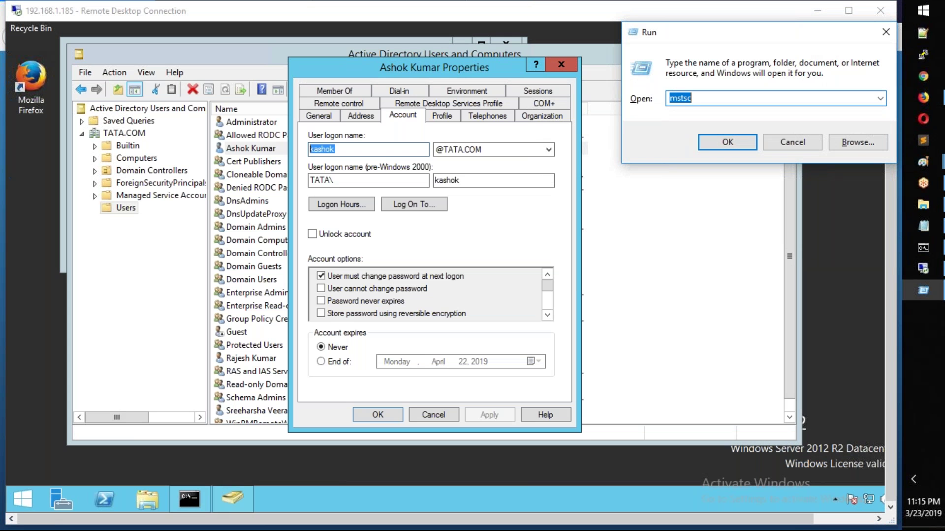
key("Return")
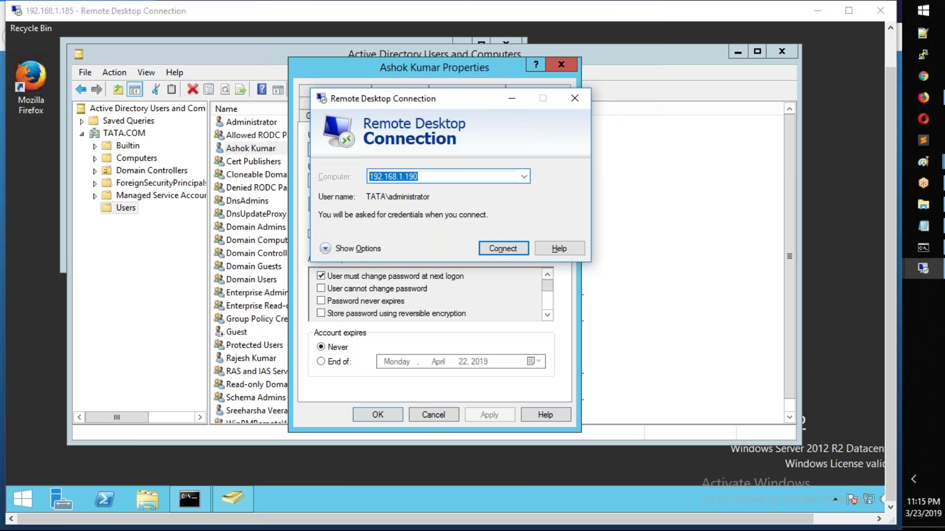
key("Return")
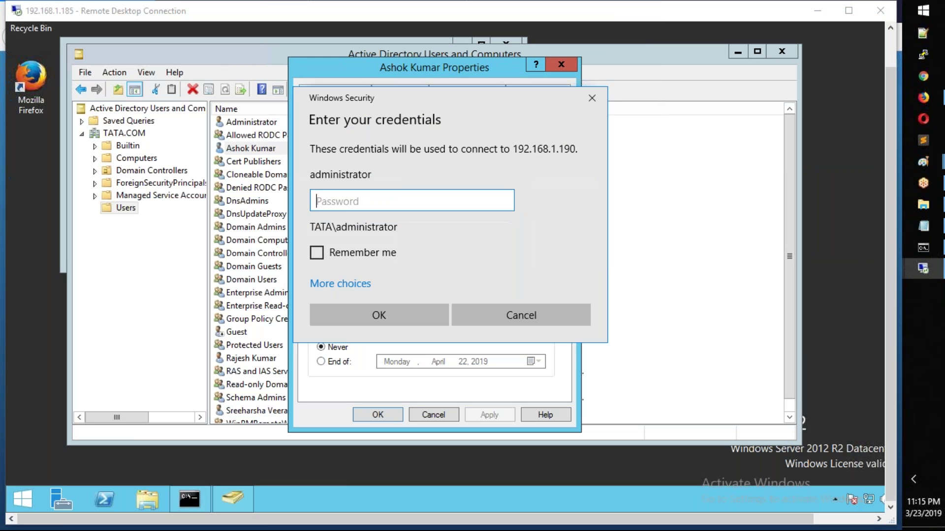
left_click(339, 284)
left_click(416, 339)
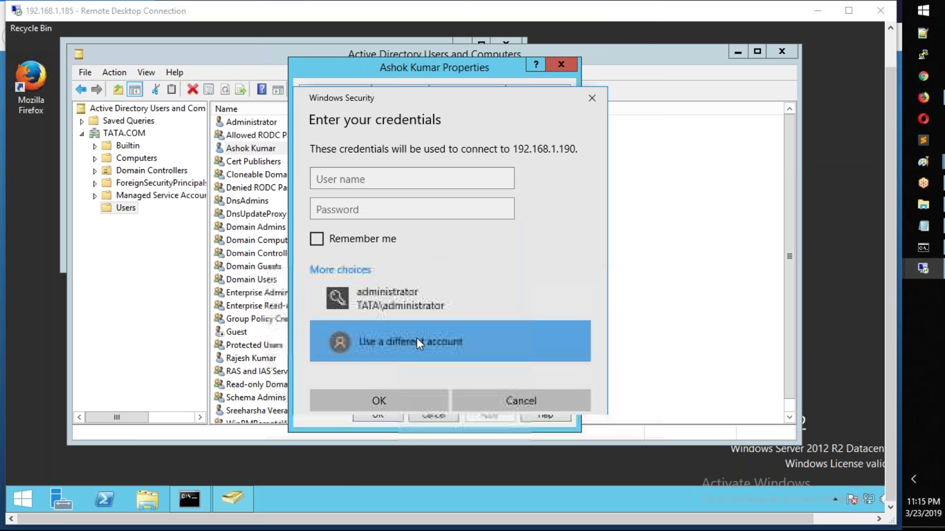
type("TATA\\")
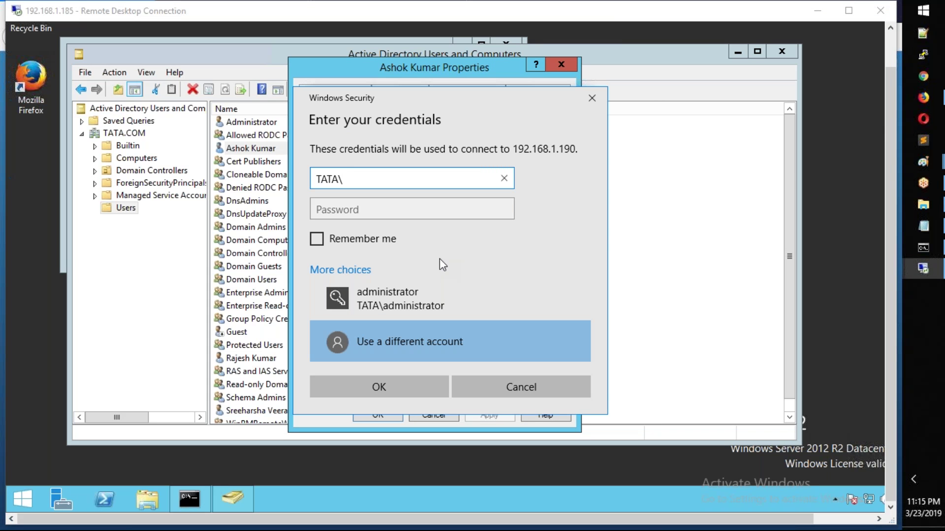
key("Tab")
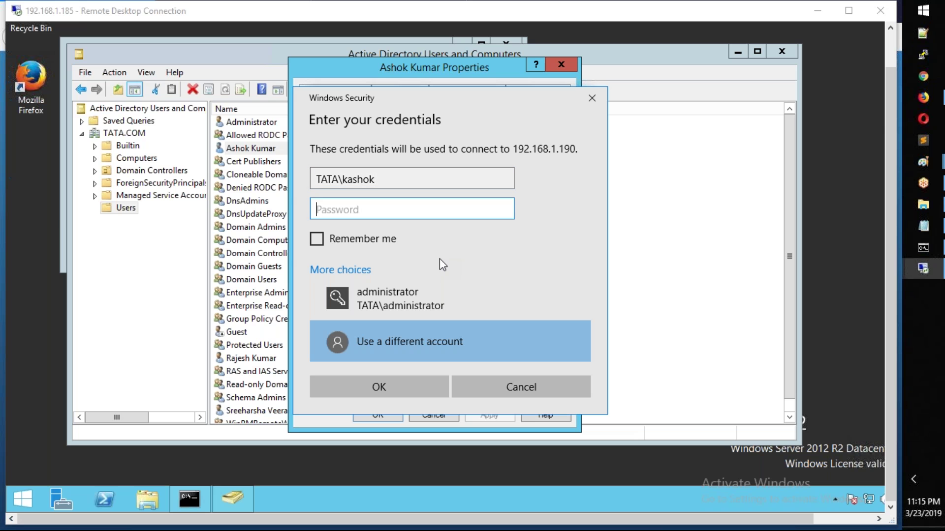
type("••••••••••")
key("Return")
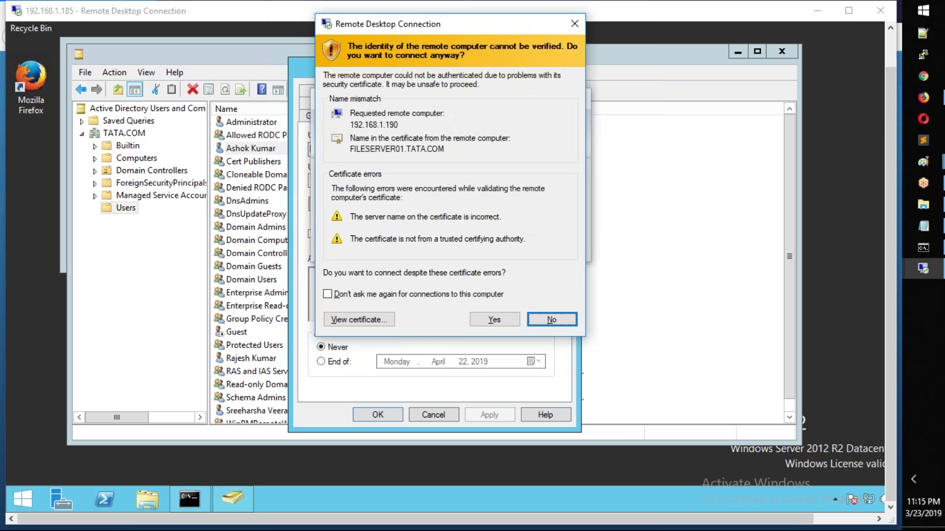
left_click(494, 319)
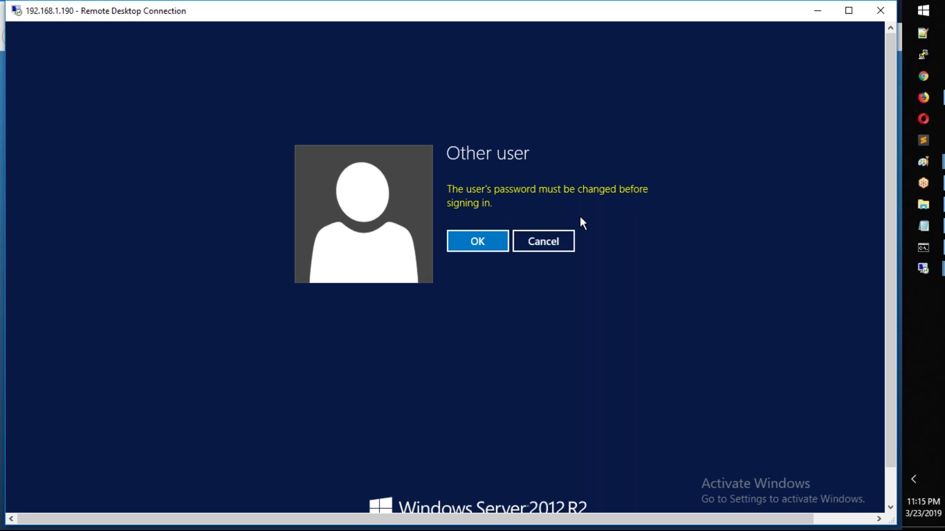
Step: Enter and confirm a new password for the domain user, then dismiss the confirmation and the rights error
left_click(467, 246)
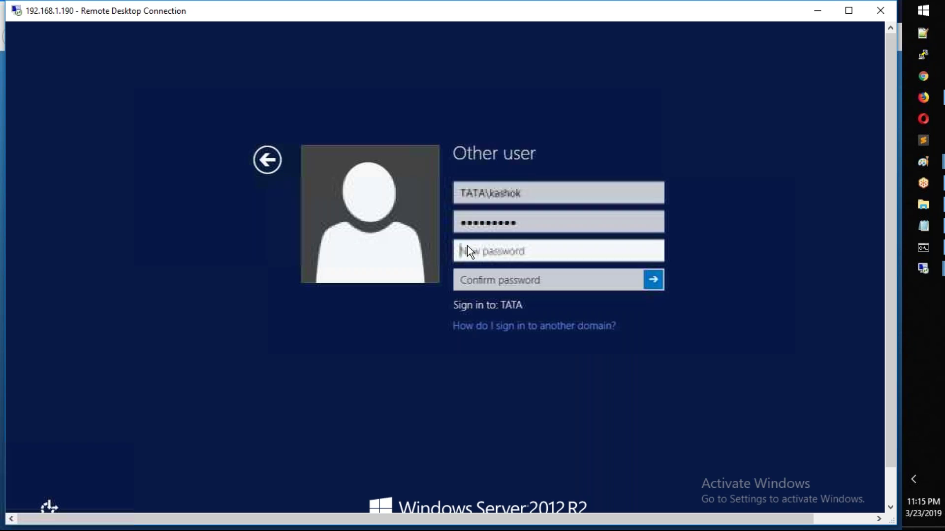
type("••")
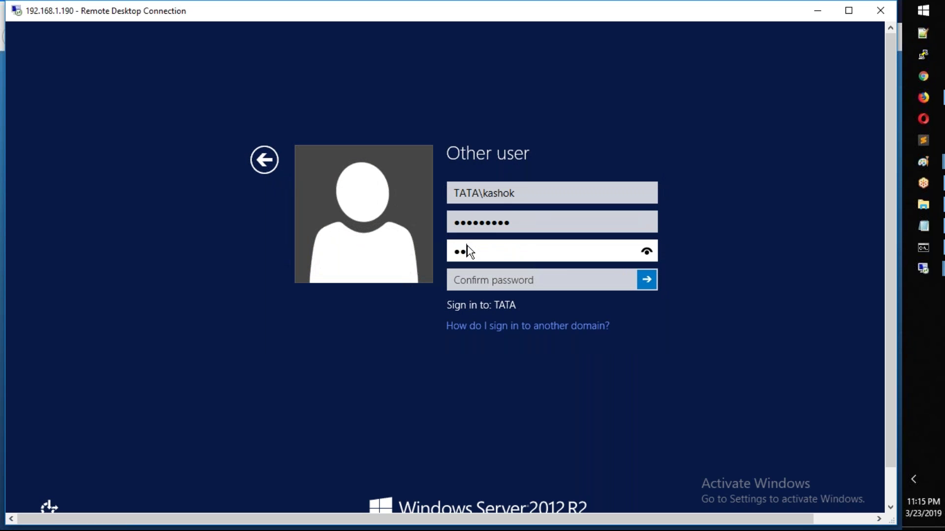
type("••••••••")
key("Tab")
type("•••••••••••")
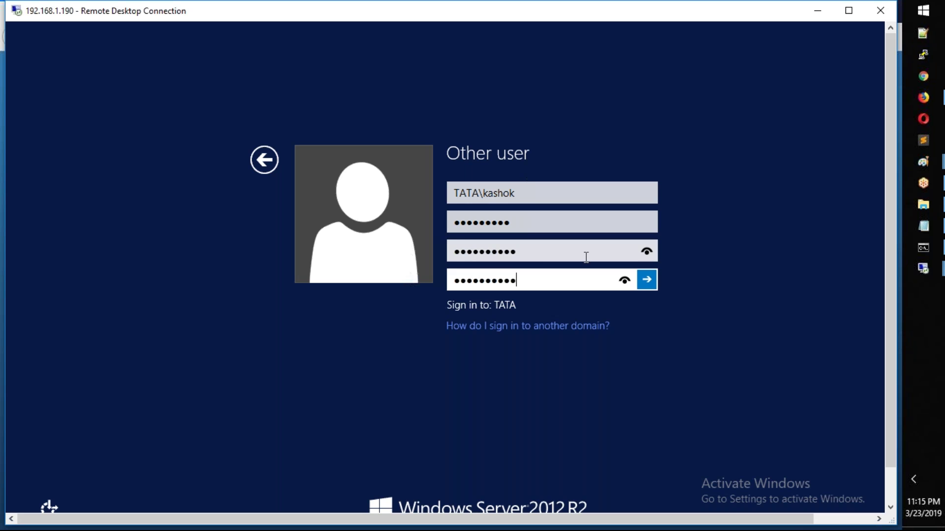
left_click(656, 280)
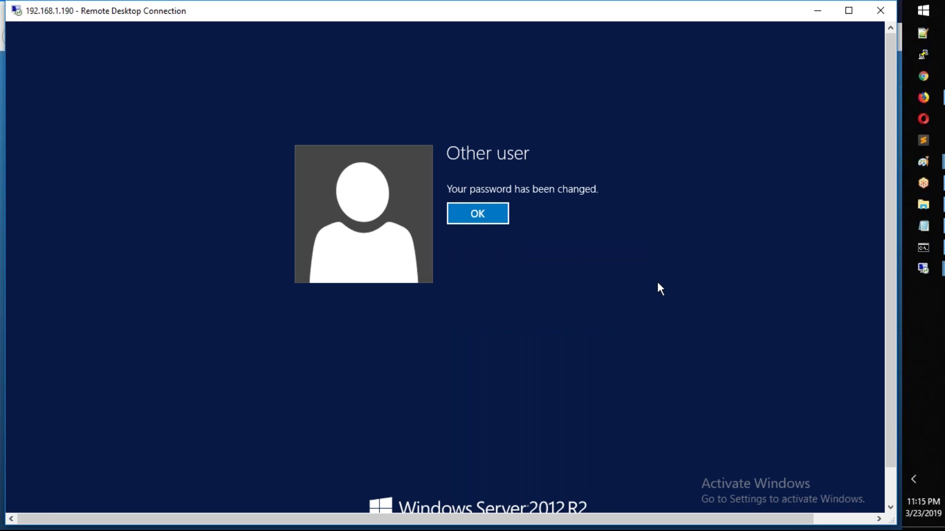
left_click(491, 220)
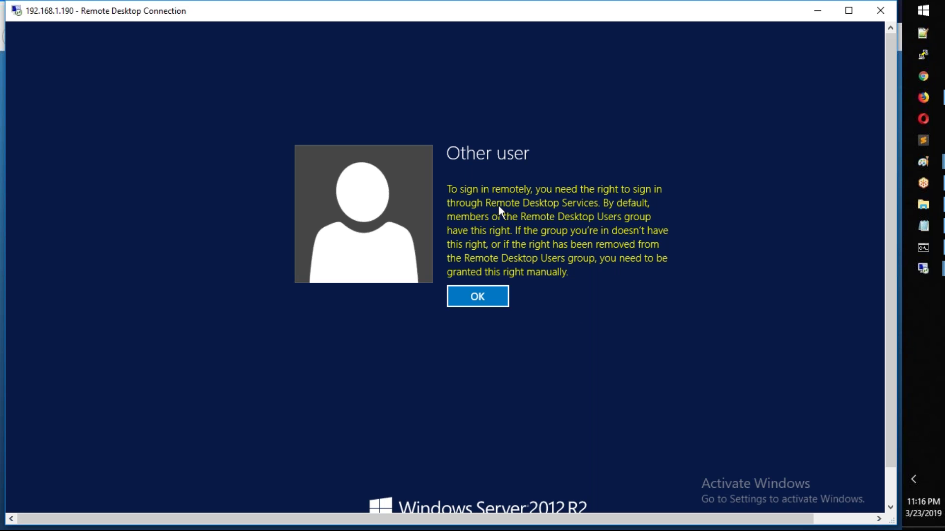
left_click(492, 294)
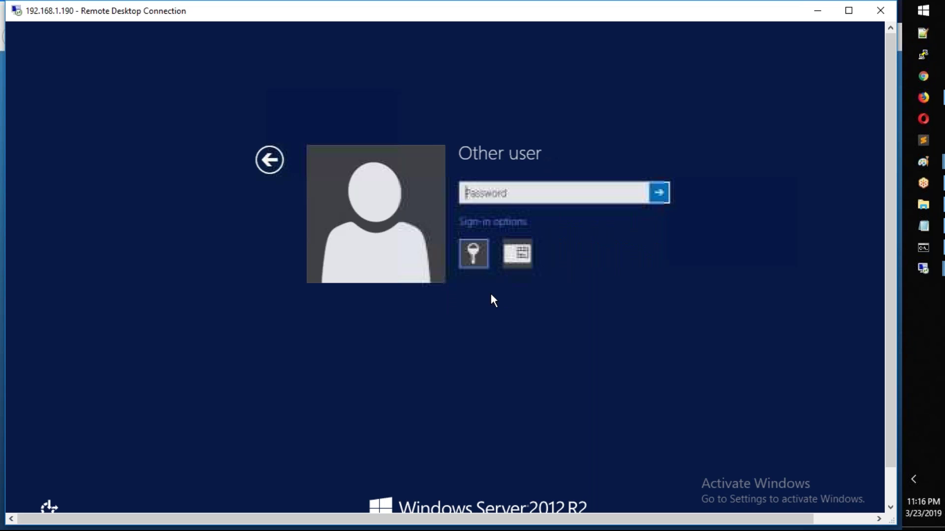
Step: Close the user's properties and open the Builtin Remote Desktop Users group's properties
left_click(436, 421)
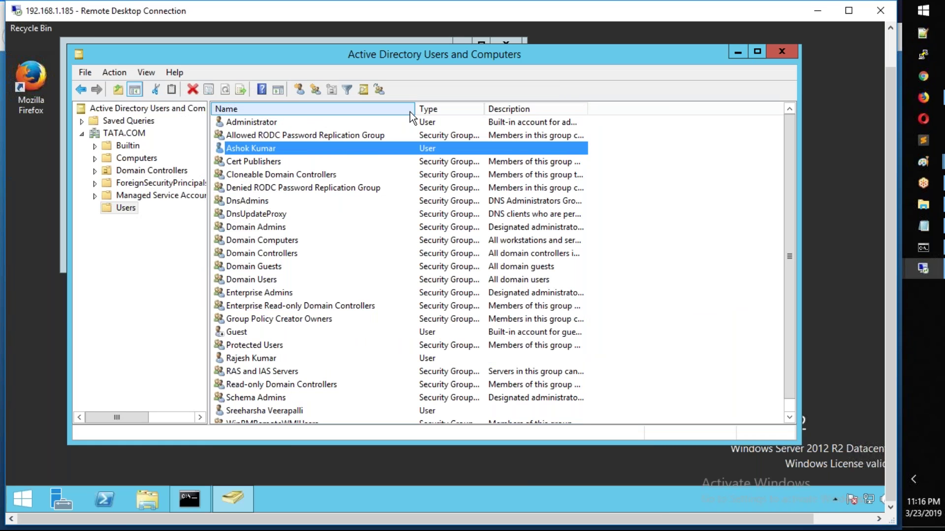
left_click_drag(458, 114, 520, 114)
scroll(297, 250, "down", 1)
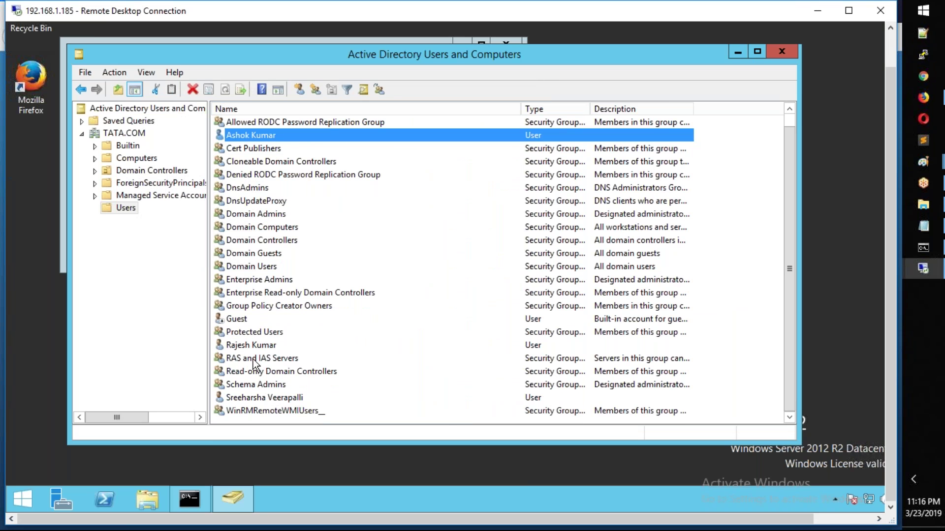
left_click(256, 297)
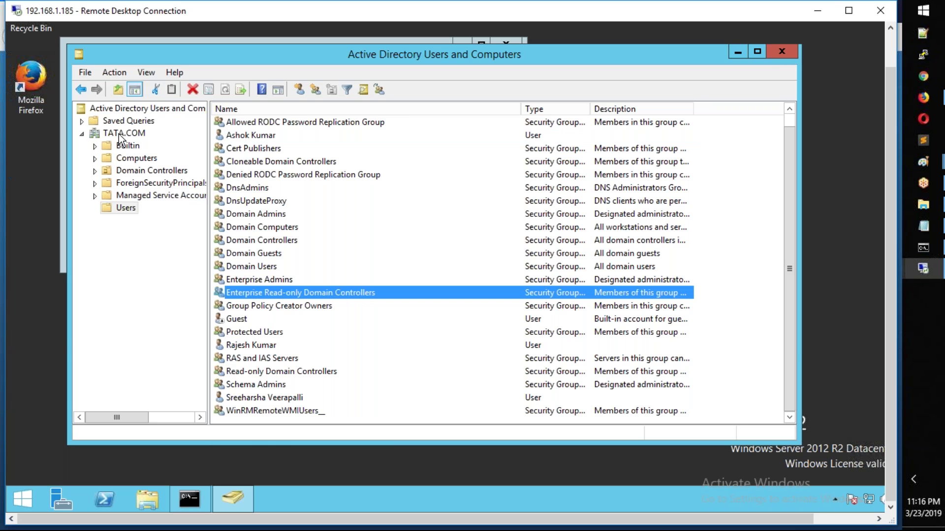
left_click(120, 148)
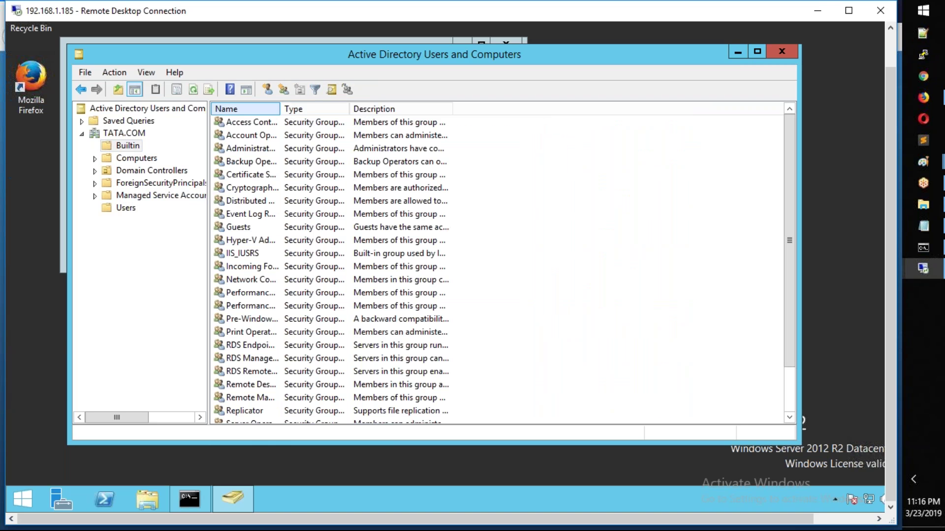
left_click_drag(279, 108, 470, 108)
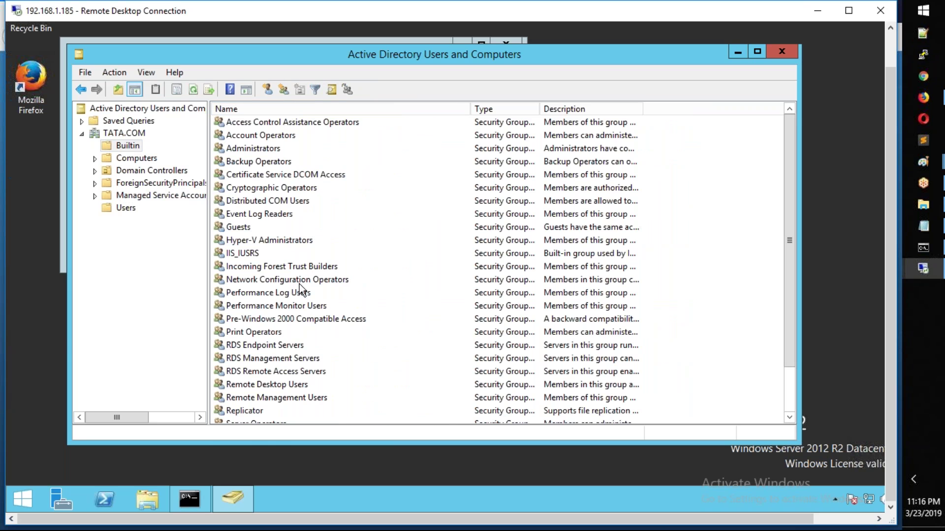
left_click(285, 381)
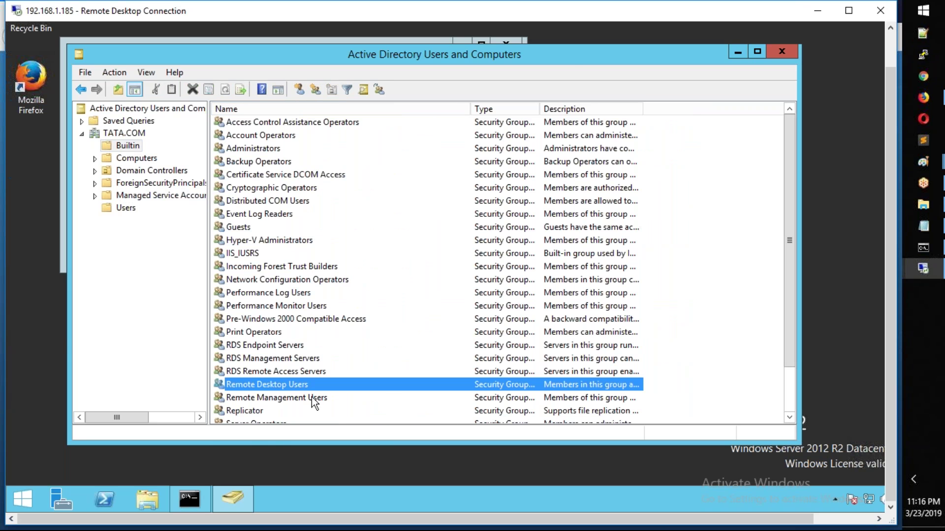
double_click(299, 384)
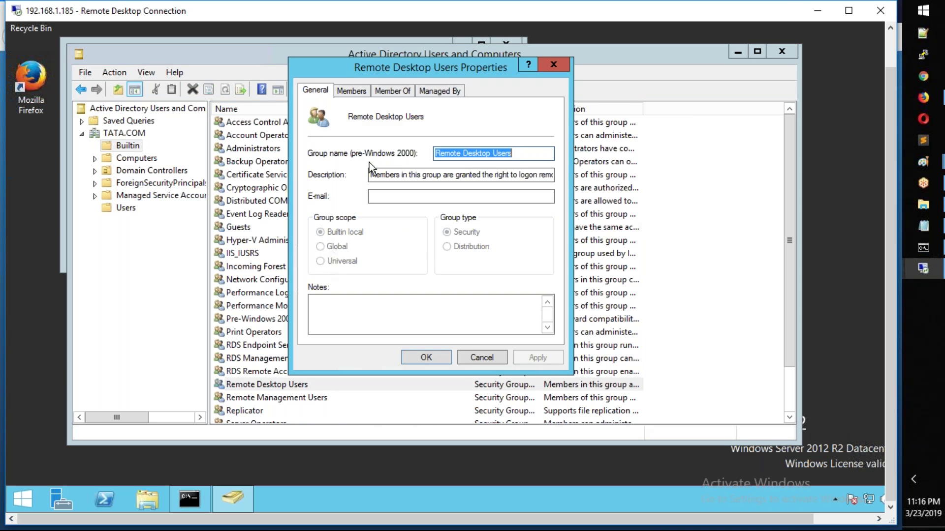
left_click_drag(389, 175, 568, 177)
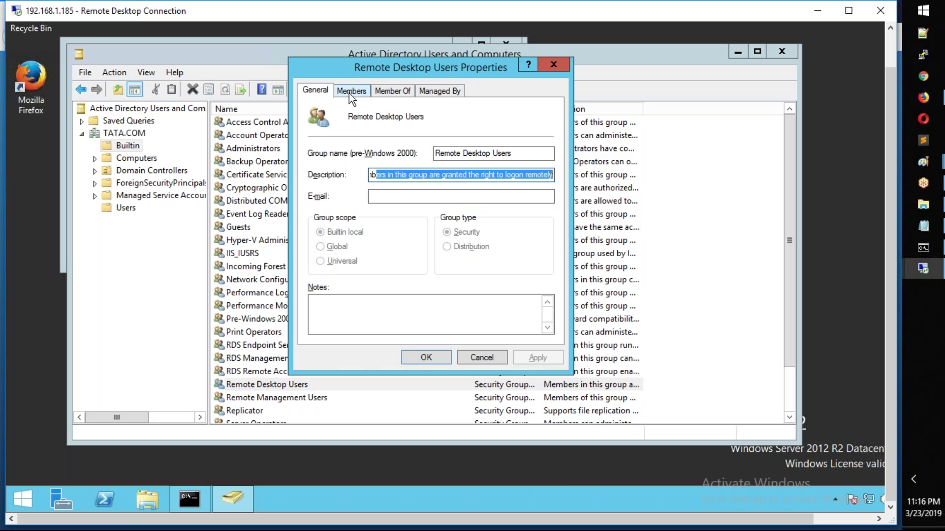
Step: Add the domain user to the group's members with Check Names and save with OK
left_click(350, 93)
left_click(342, 315)
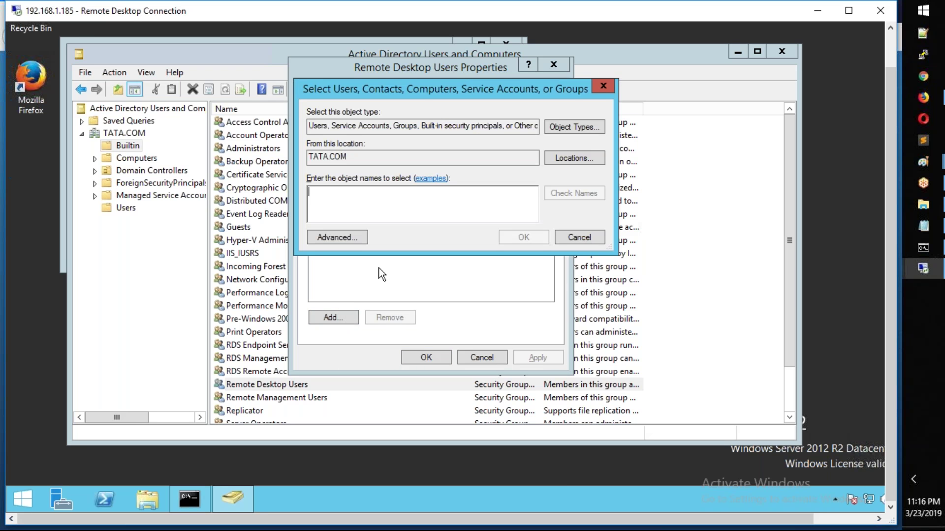
type("h")
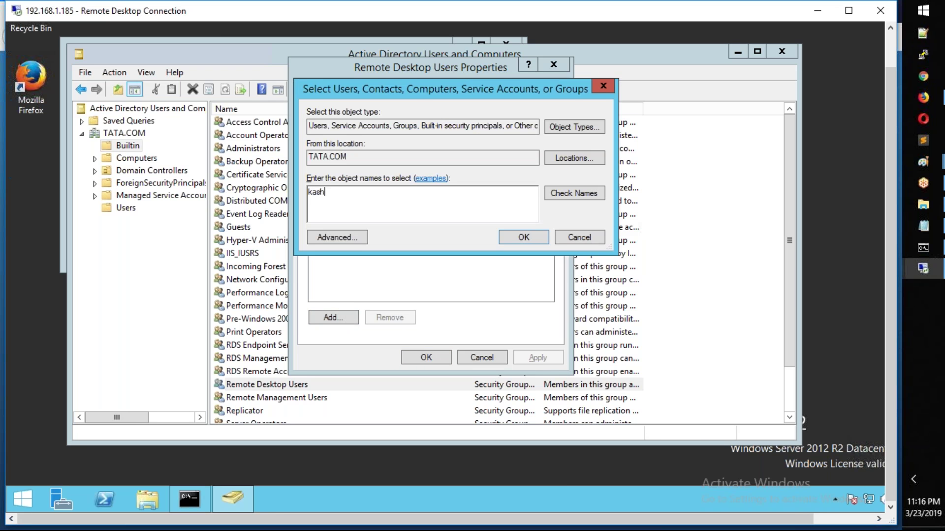
type("ok")
left_click(568, 194)
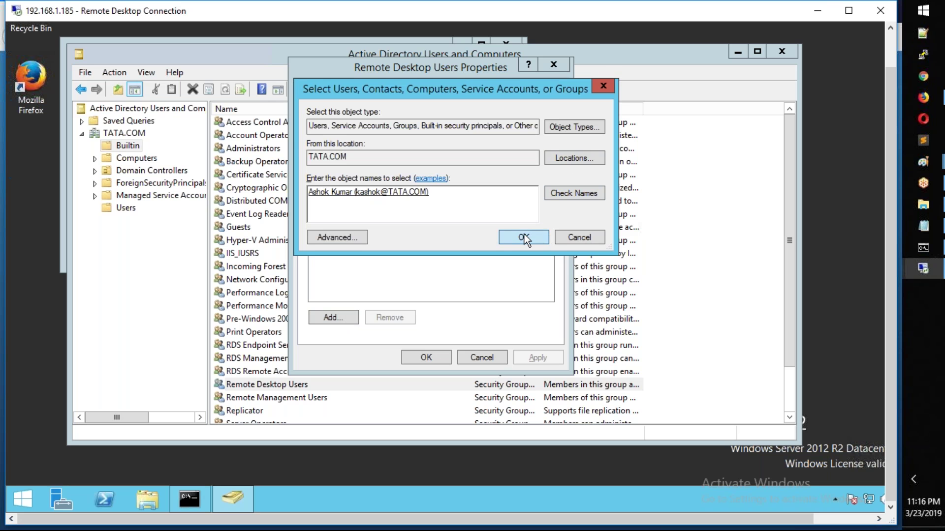
left_click(524, 237)
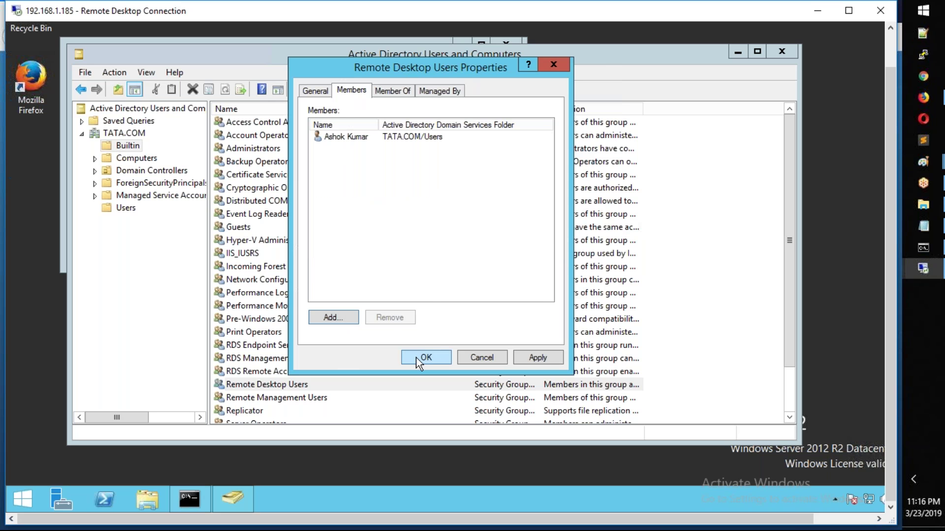
left_click(417, 358)
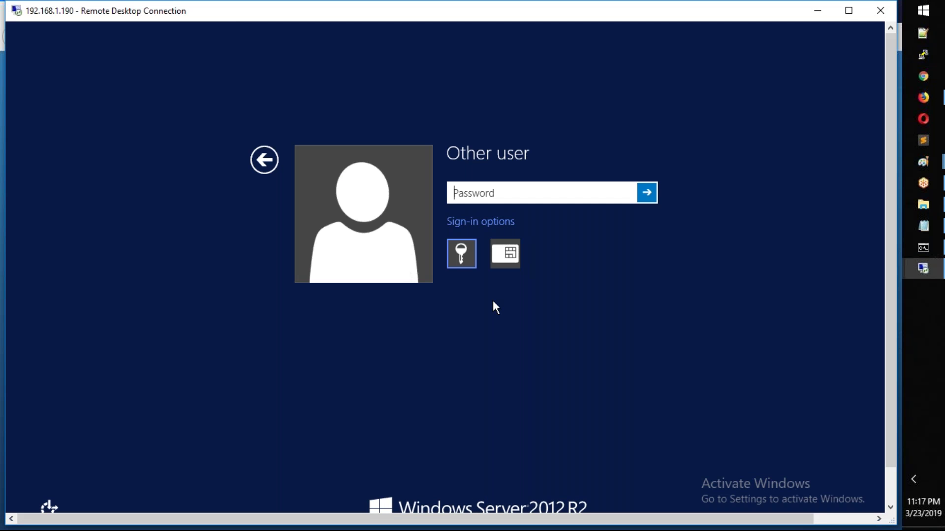
Step: Try signing in as another user with the domain user's password, then dismiss the rights error
left_click(256, 161)
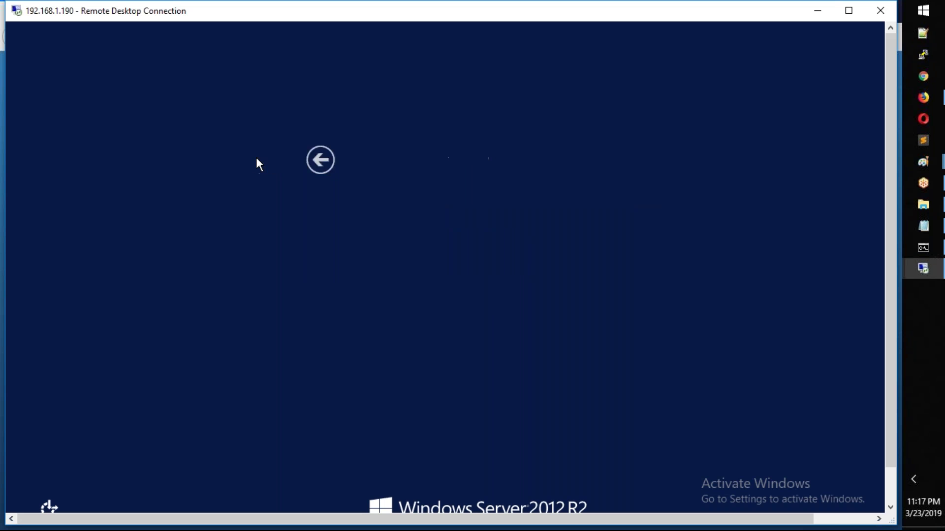
left_click(533, 205)
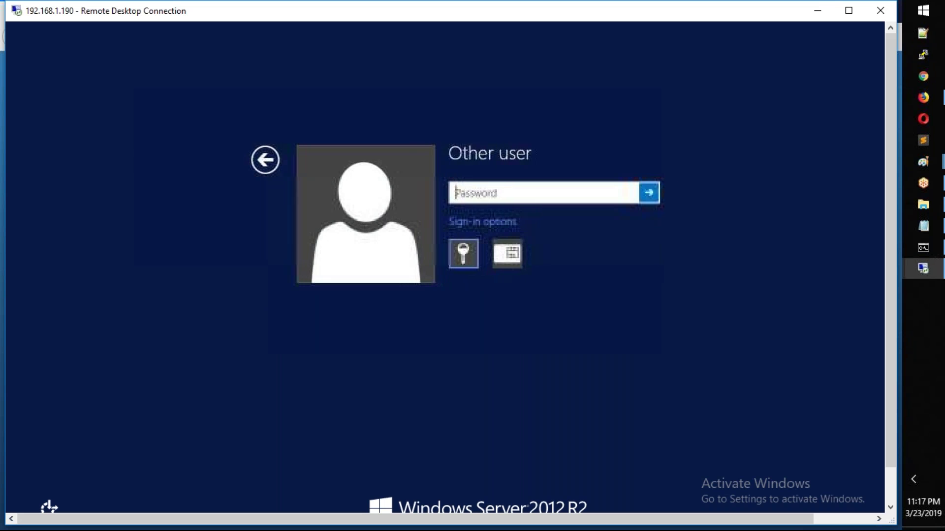
type("••••••")
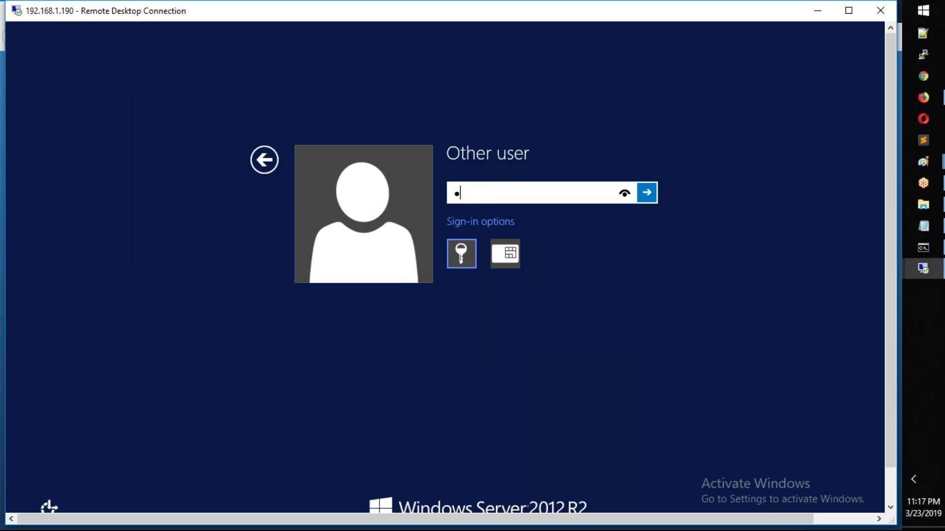
type("••••")
key("Return")
key("Escape")
key("Escape")
key("Escape")
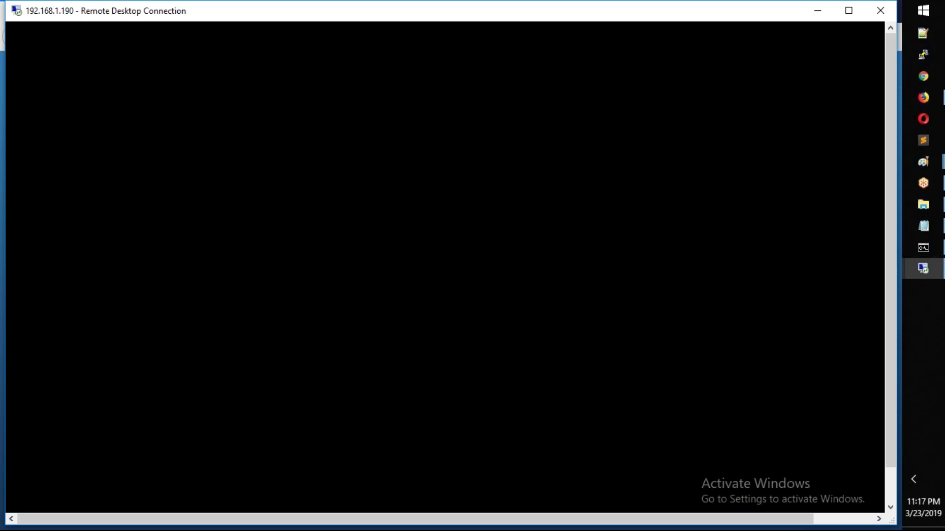
Step: Reconnect to 192.168.1.190 with mstsc, accept the certificate, and dismiss the remote sign-in rights message
key("super+r")
key("Return")
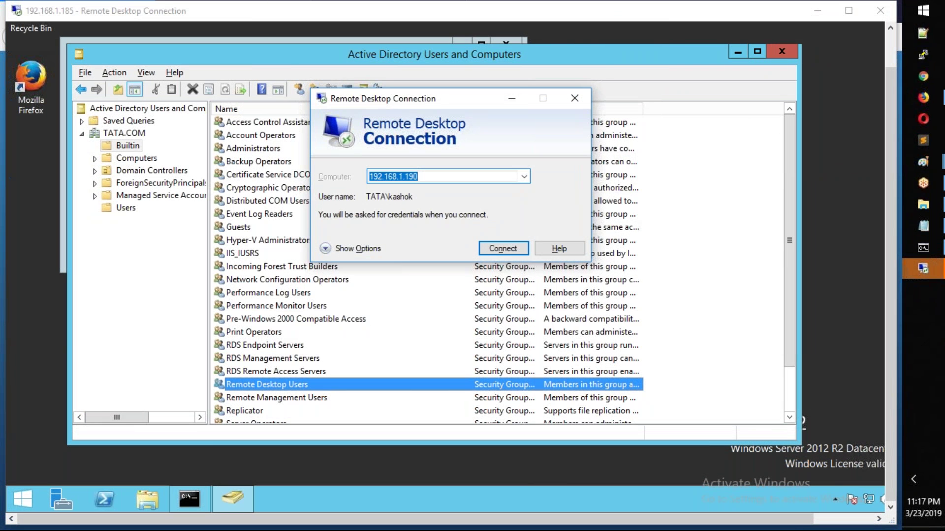
key("Return")
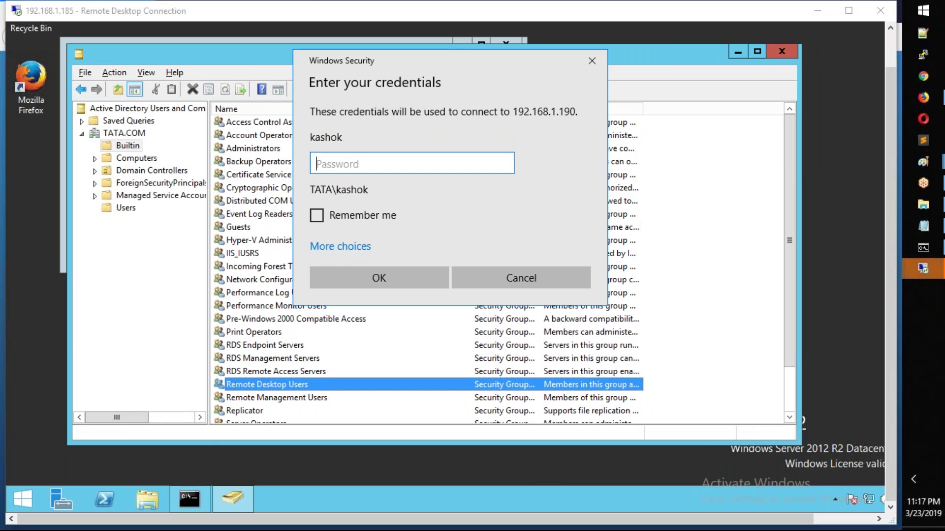
type("••••••••••")
key("Return")
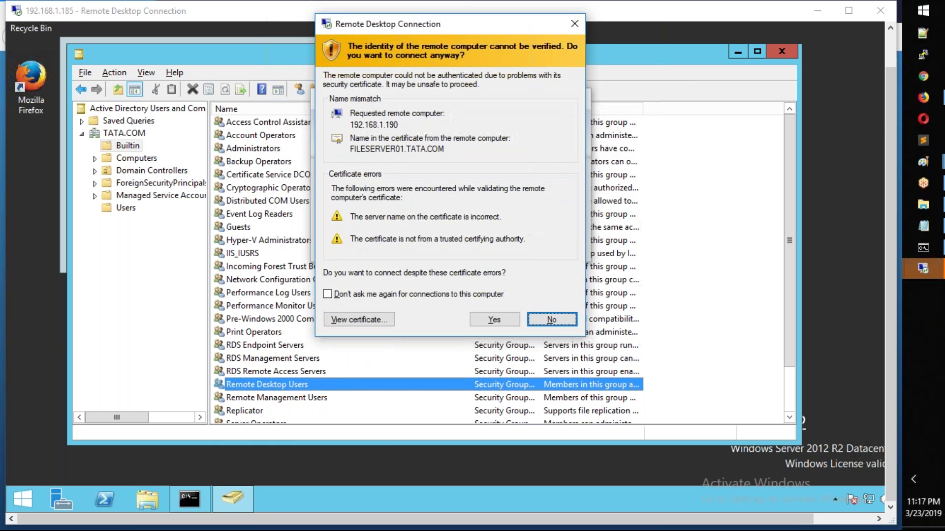
left_click(493, 320)
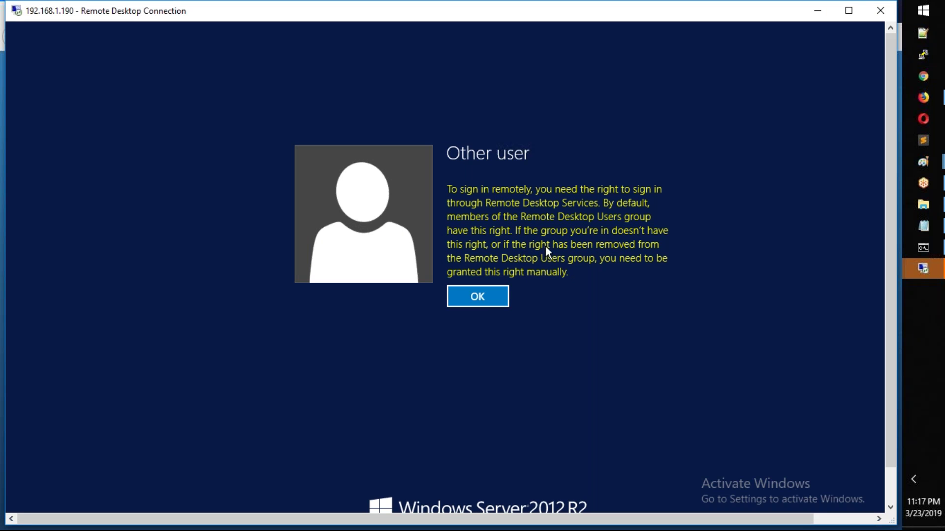
left_click(489, 301)
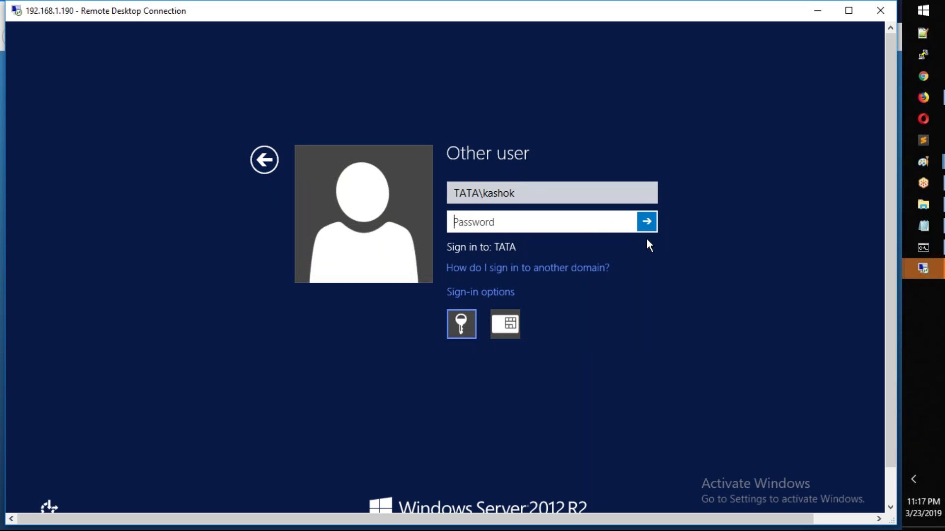
Step: Retry the domain user's password after an incorrect-password error, then return to the account tiles
type("**********")
key("Return")
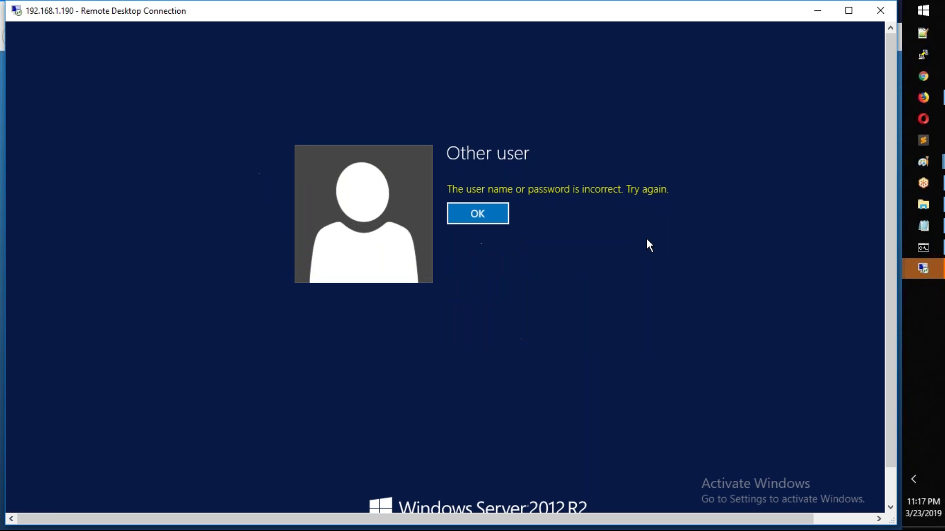
key("Return")
type("****")
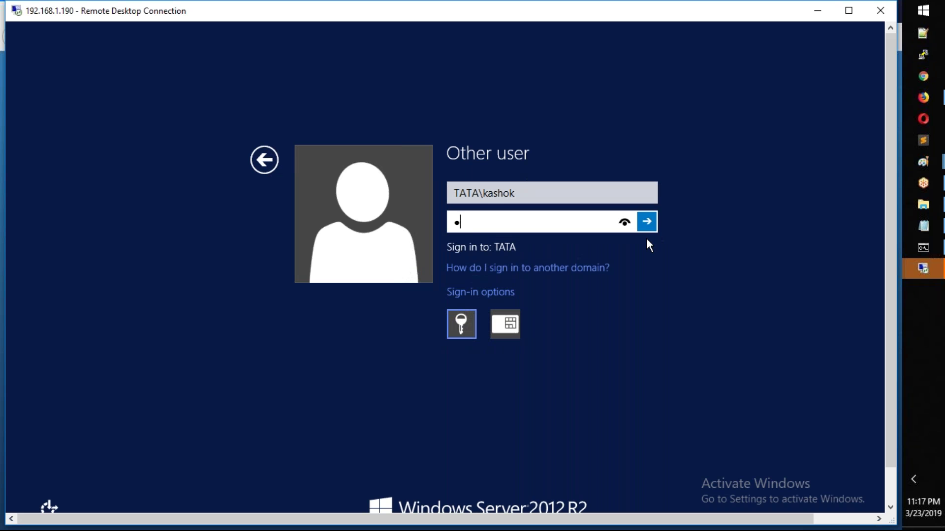
type("*****")
key("Return")
key("Return")
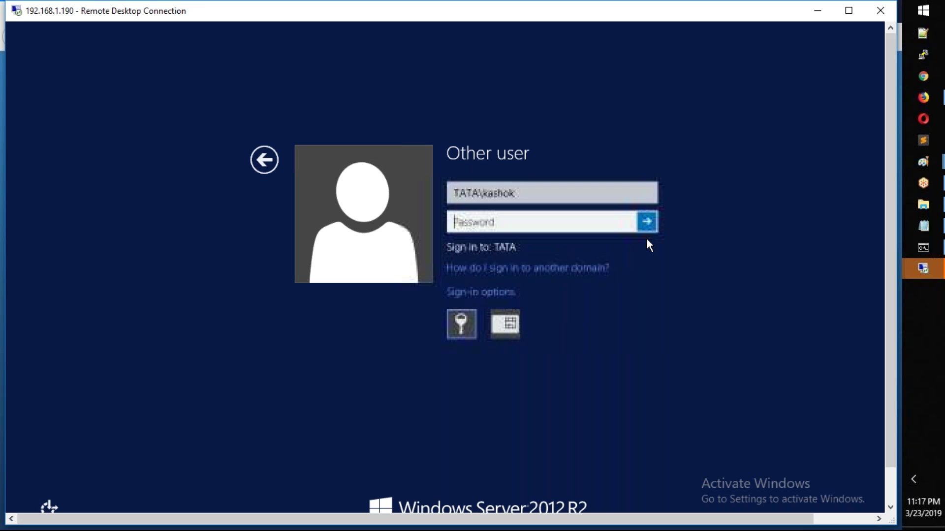
key("Escape")
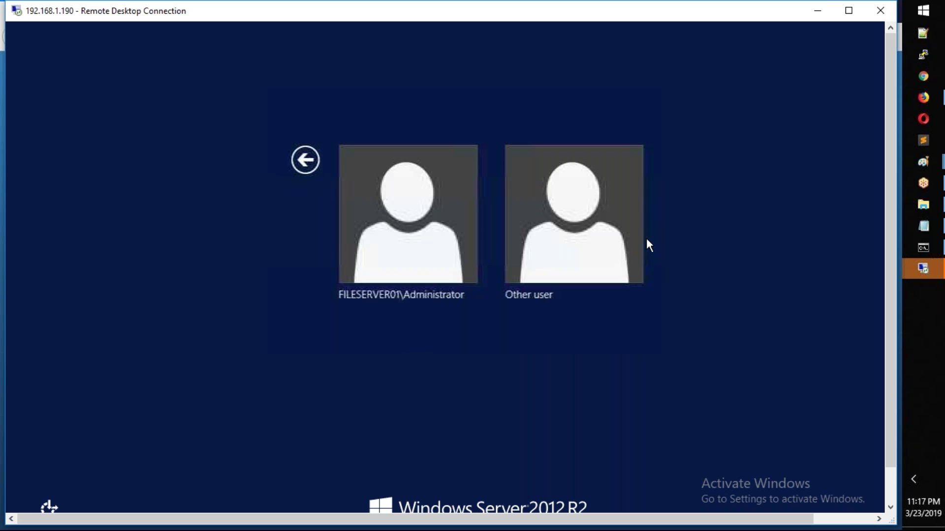
left_click(416, 238)
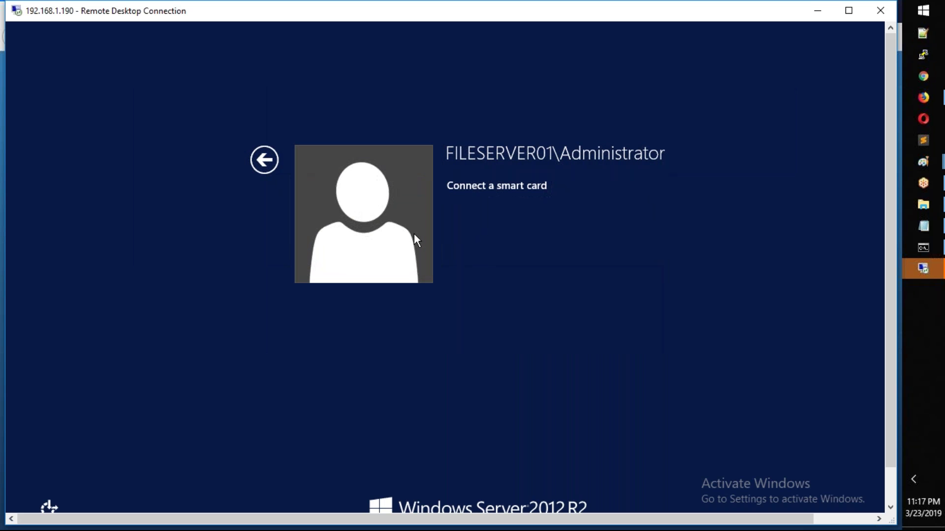
left_click(254, 164)
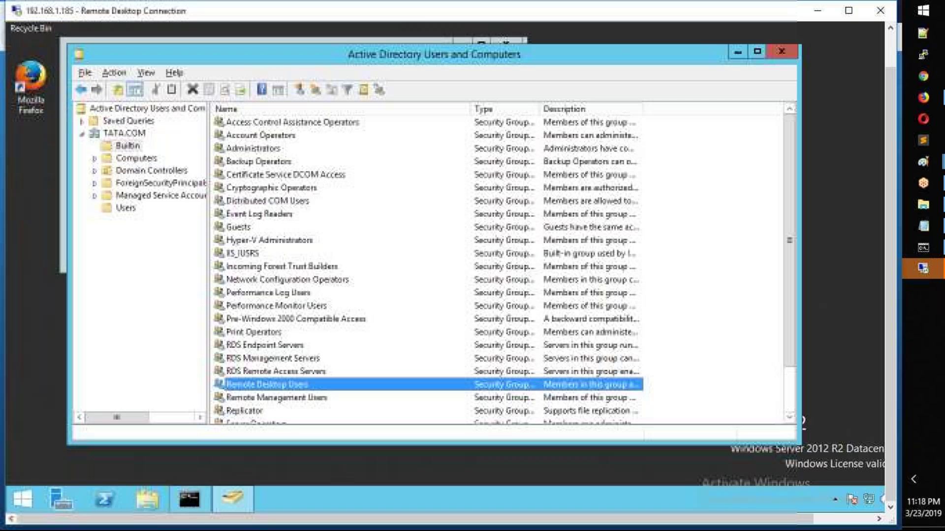
key("super+r")
key("Return")
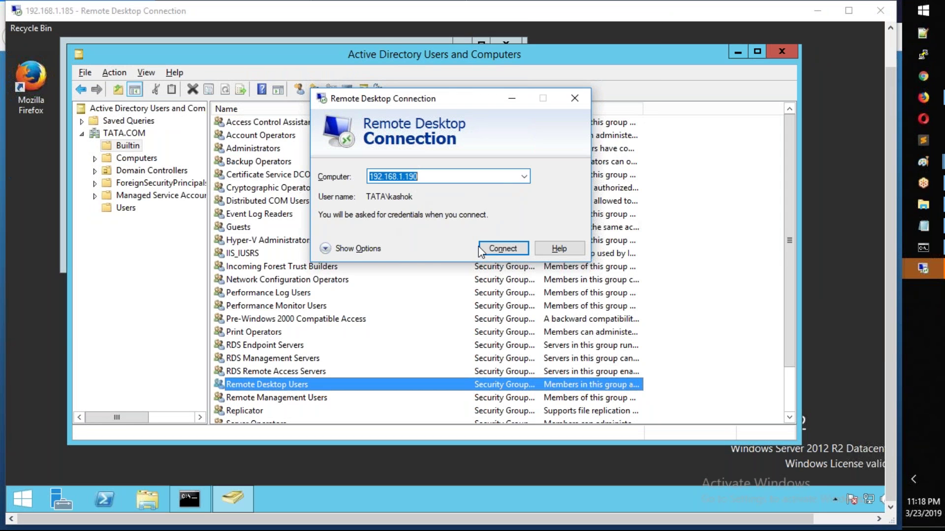
left_click(352, 249)
left_click(491, 400)
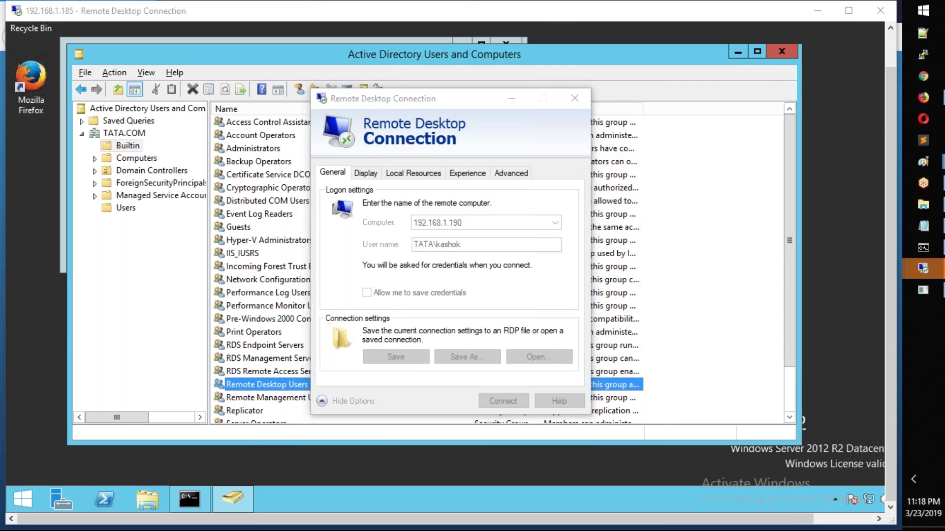
left_click(345, 321)
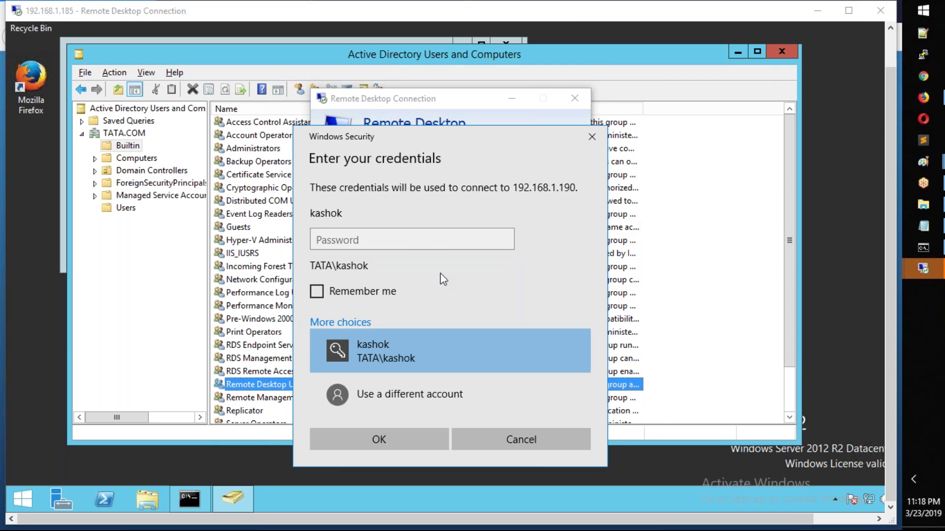
left_click(414, 392)
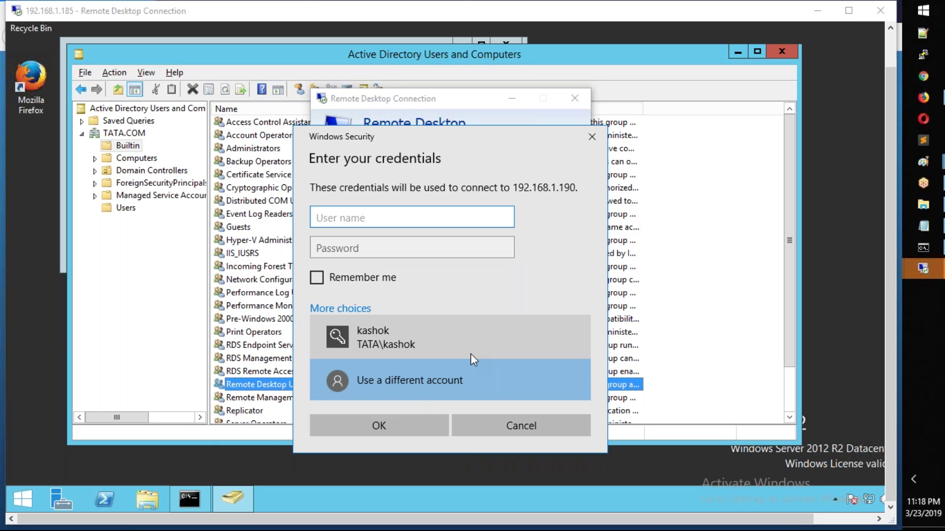
left_click(510, 436)
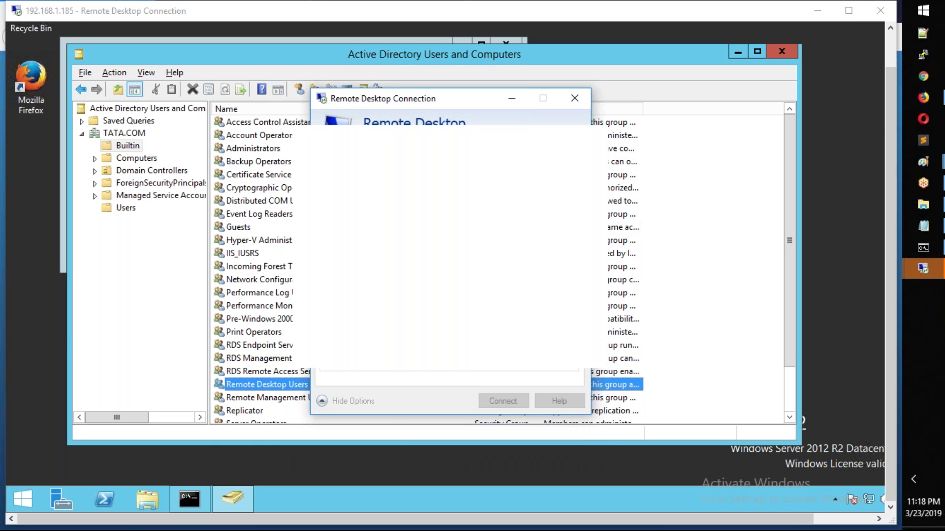
left_click(575, 98)
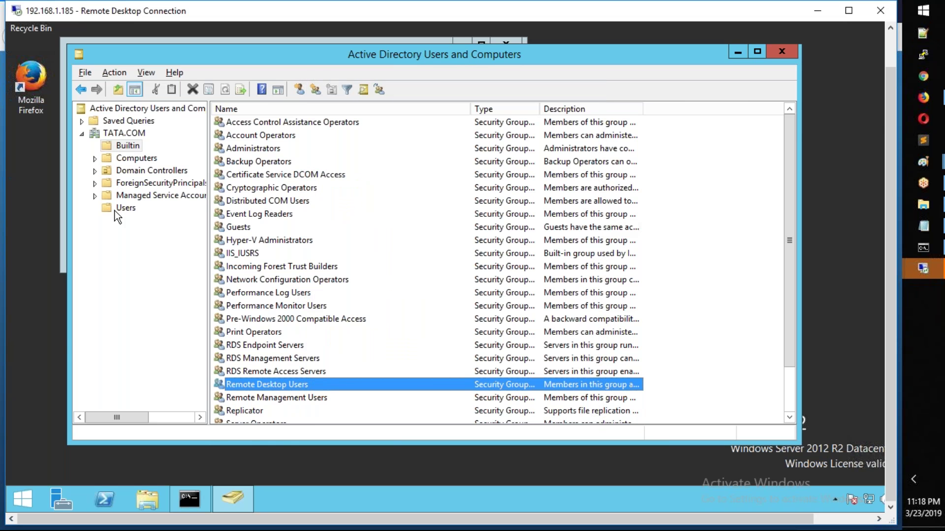
Step: Create a new group named admins in the Users container
left_click(126, 208)
right_click(126, 207)
mouse_move(148, 253)
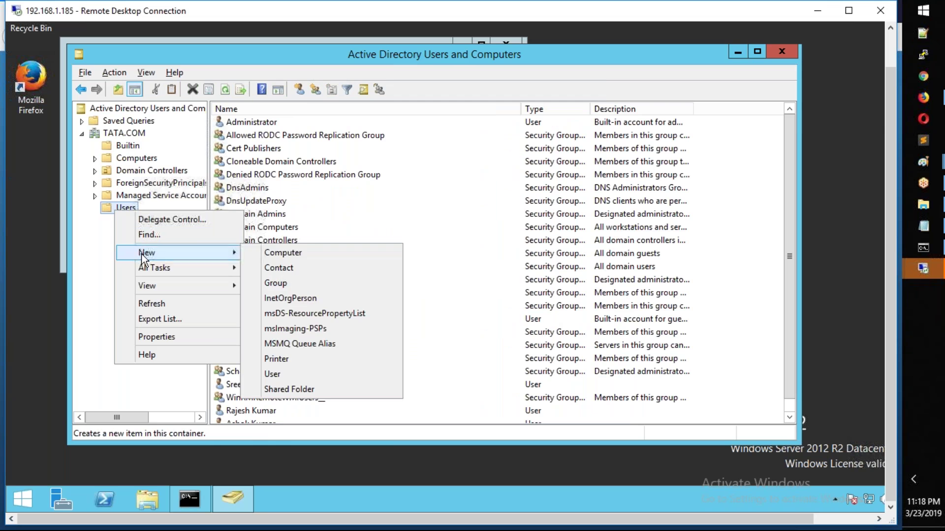
left_click(295, 286)
type("admins")
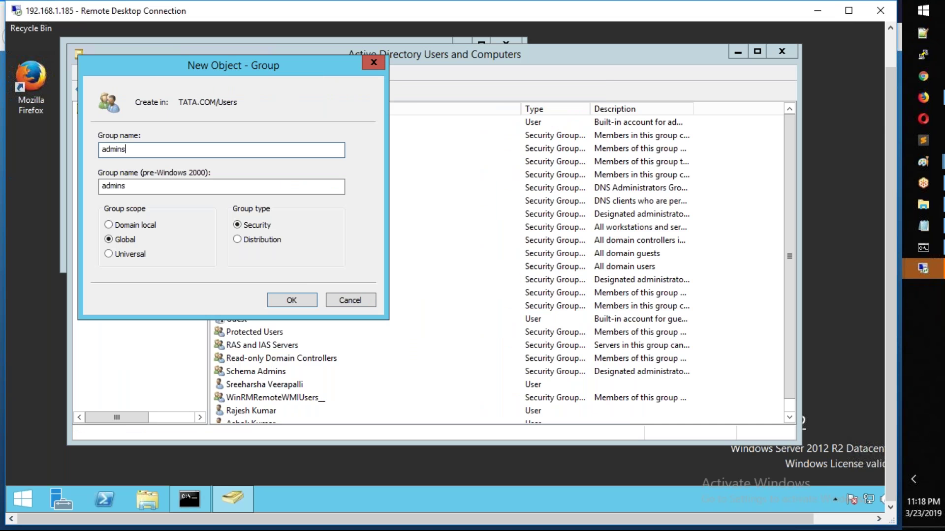
key("Return")
Step: Open the admins group's Members tab and add the first domain user via Check Names
left_click(261, 137)
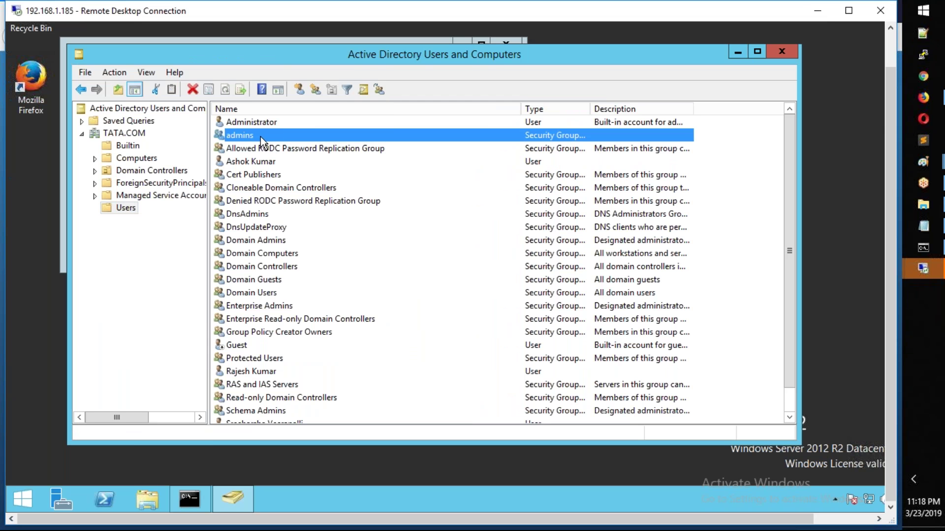
double_click(261, 137)
left_click(352, 90)
left_click(333, 317)
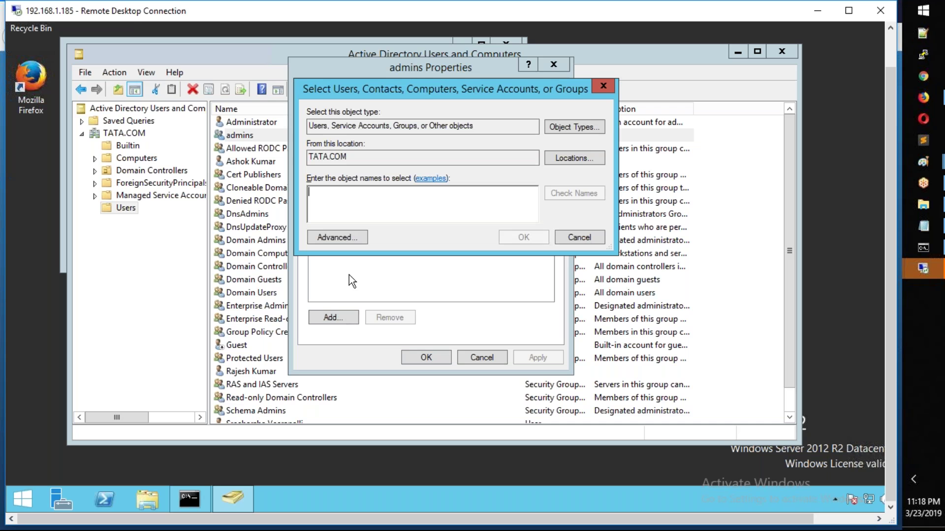
type("sree")
left_click(568, 194)
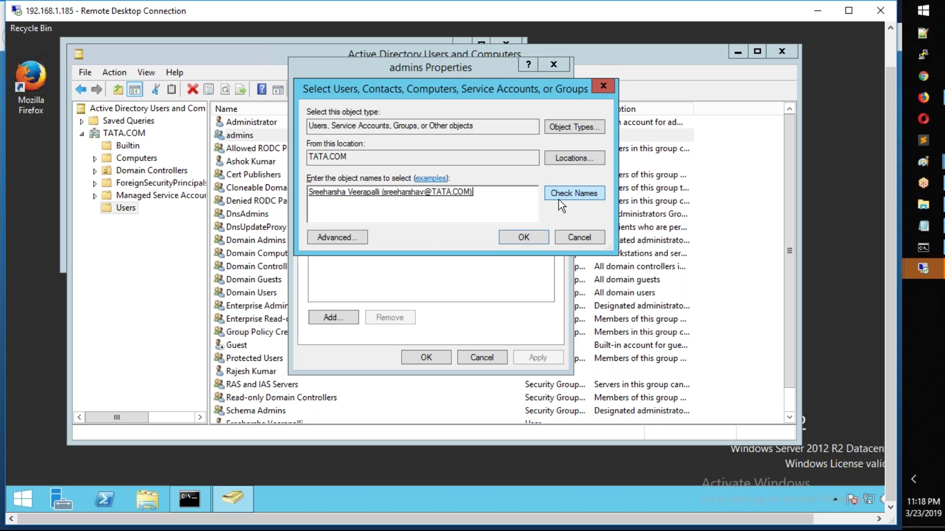
left_click(534, 239)
Step: Add two more domain users to admins and save the membership with OK
left_click(333, 317)
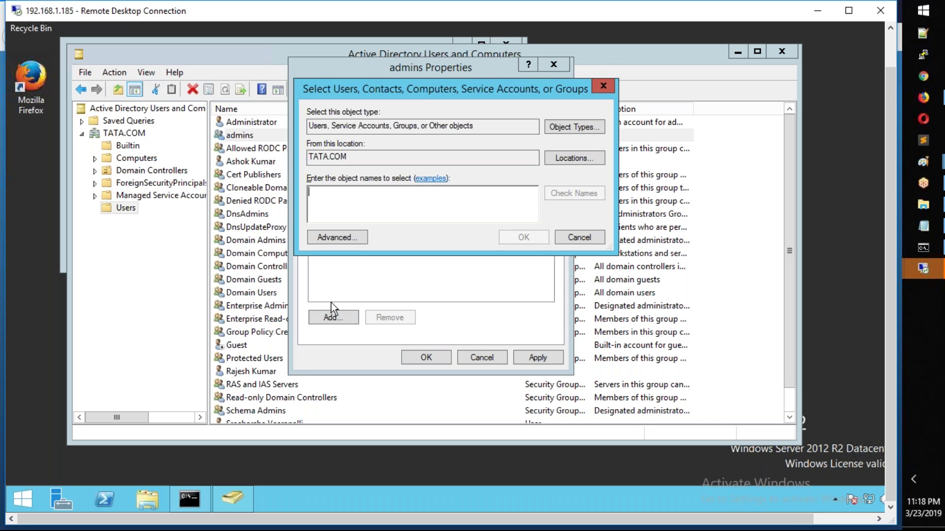
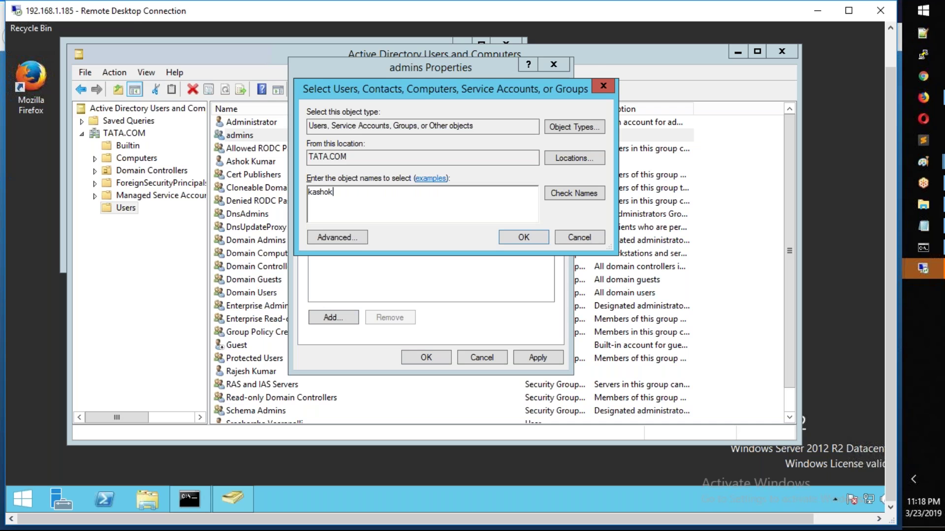
left_click(574, 193)
left_click(525, 237)
left_click(346, 321)
key("BackSpace")
key("BackSpace")
key("BackSpace")
type("jesh")
left_click(571, 193)
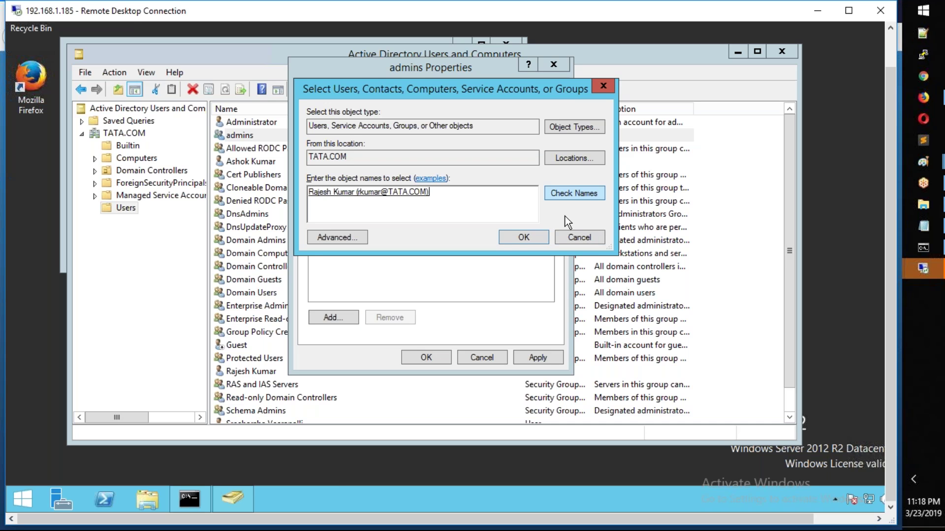
left_click(525, 237)
left_click(433, 356)
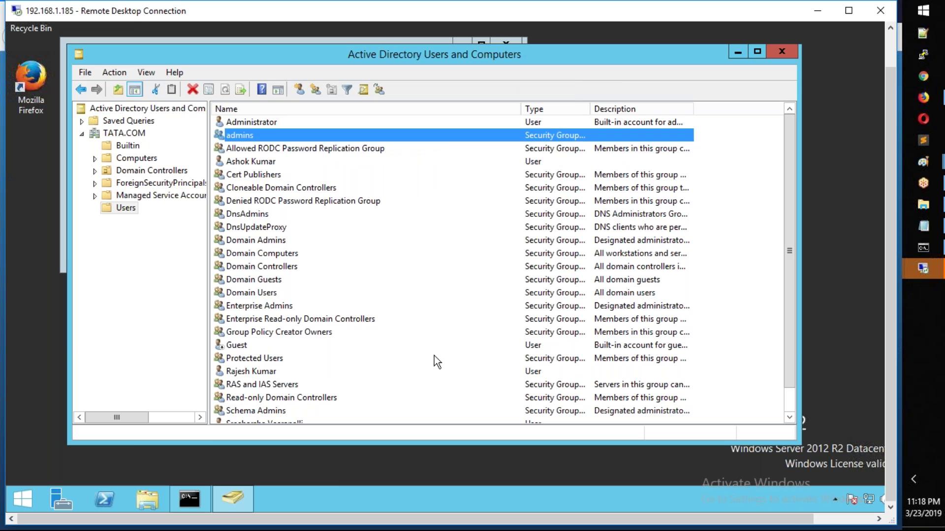
Step: Reconnect to 192.168.1.190 as tata\administrator with its password, accepting the server certificate
mouse_move(928, 273)
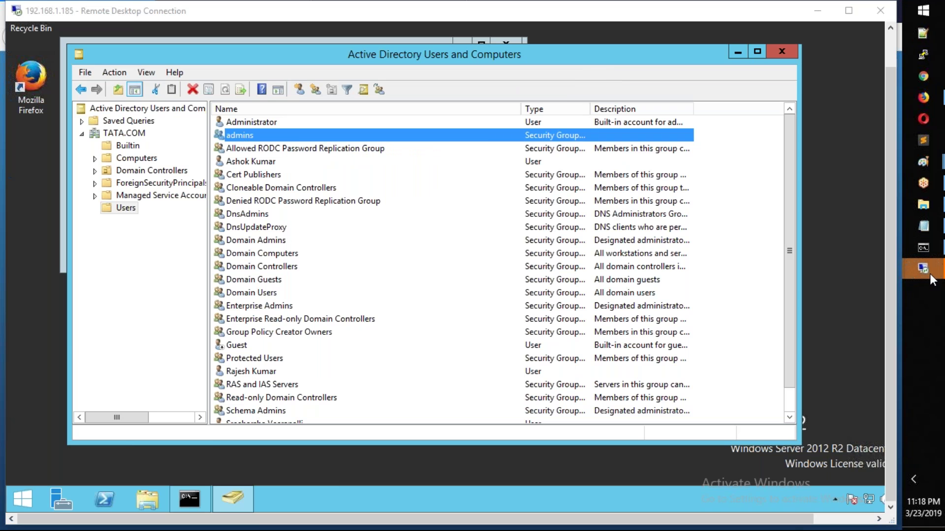
left_click(838, 365)
left_click(500, 249)
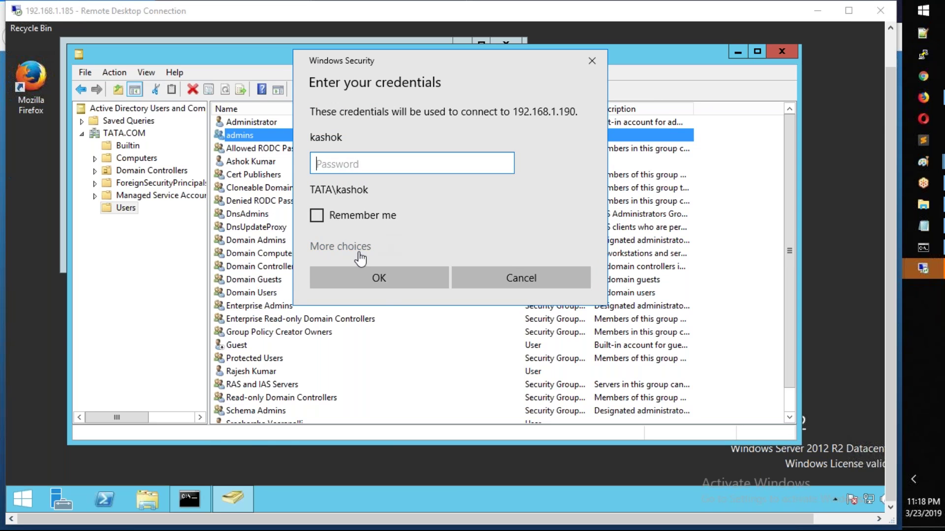
left_click(366, 246)
left_click(362, 320)
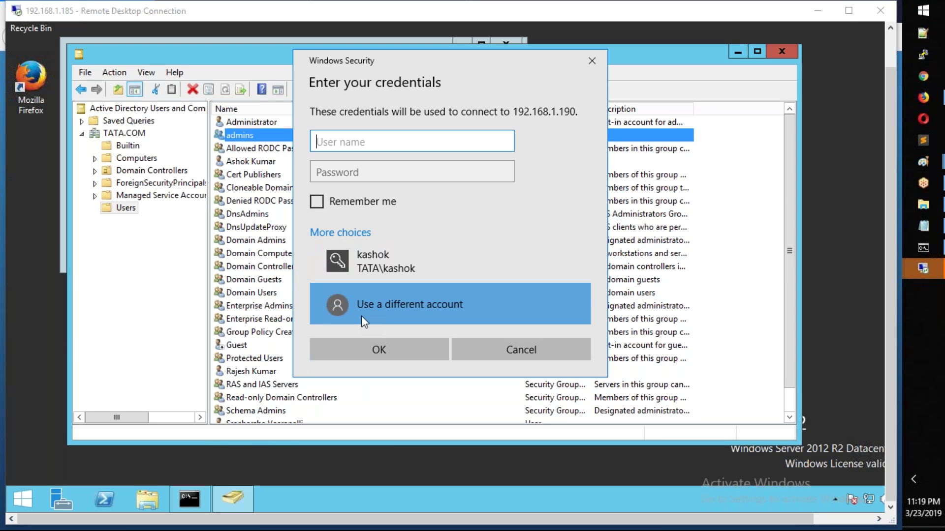
type("tata\\administrator")
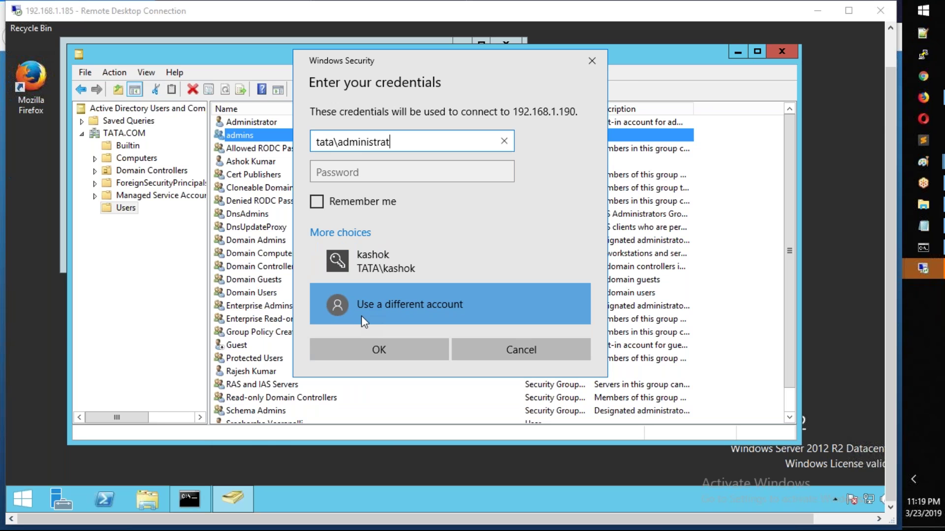
key("Tab")
type("•••••••")
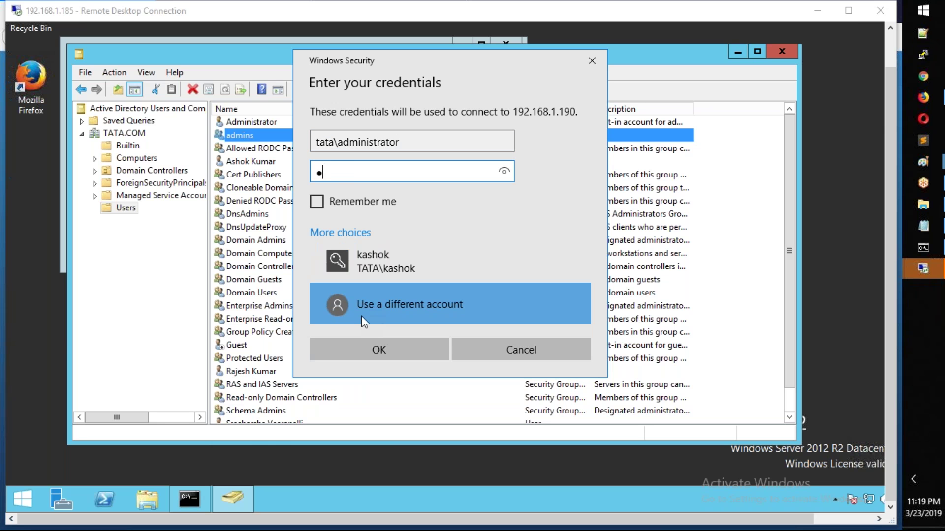
type("••")
key("Return")
left_click(480, 318)
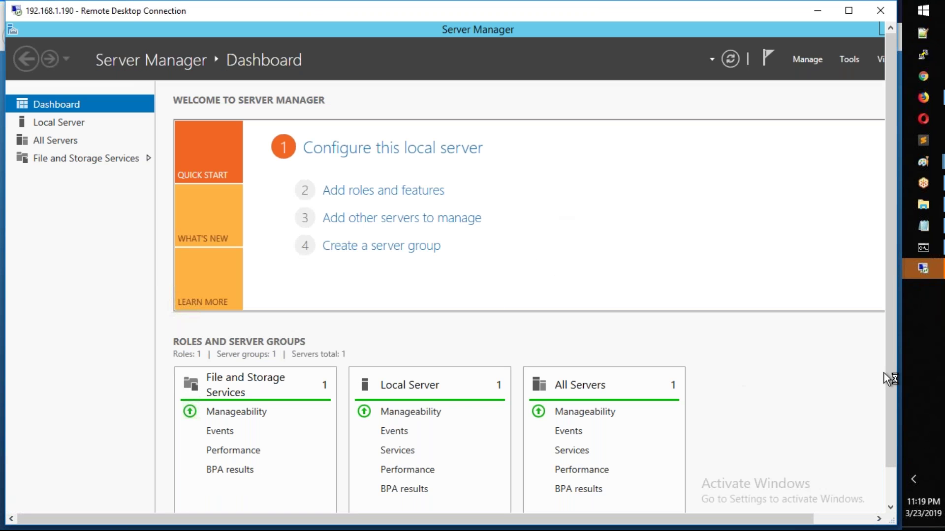
Step: Open Control Panel from the Win+X menu on the remote server
left_click_drag(890, 384, 901, 456)
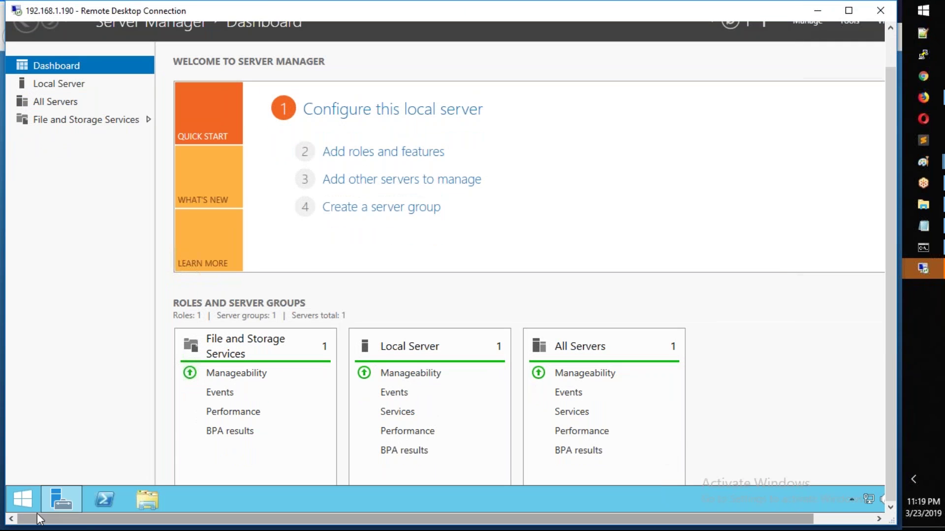
right_click(24, 501)
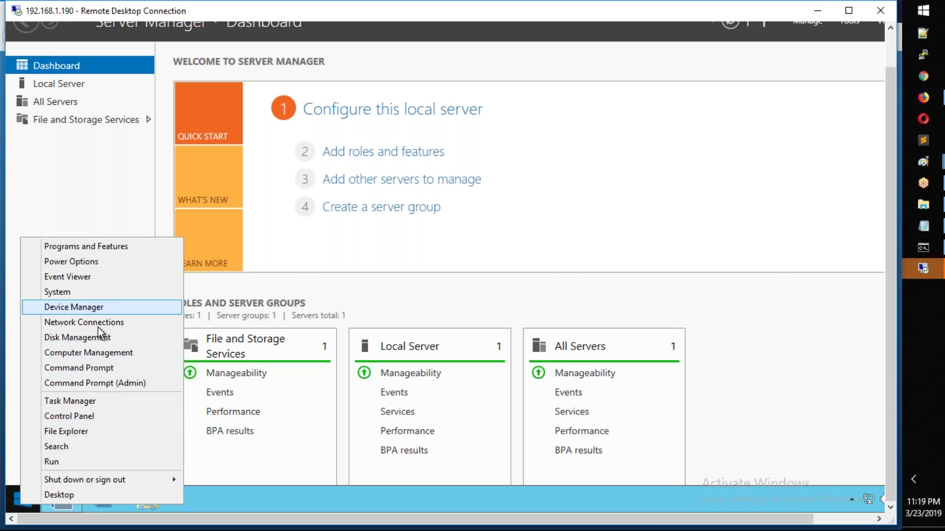
left_click(90, 416)
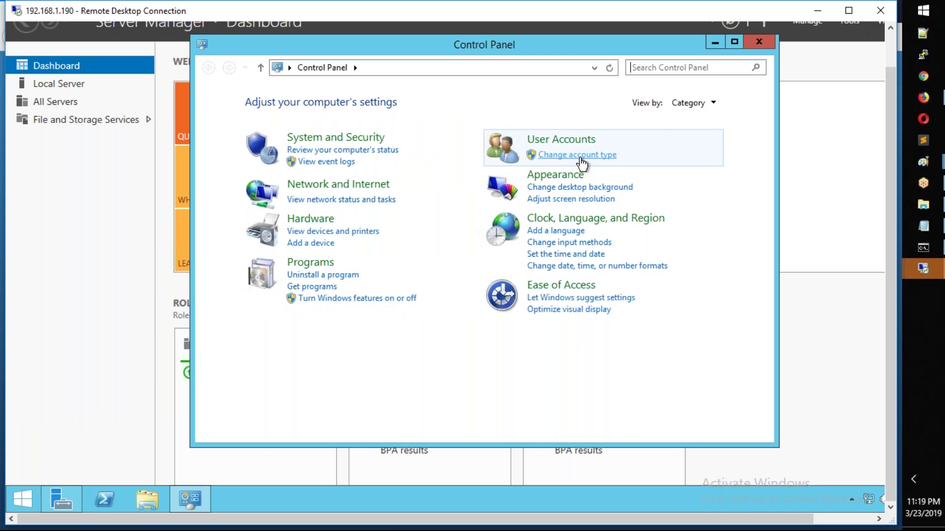
Step: Launch lusrmgr.msc and add the admins group to the local Remote Desktop Users group
right_click(29, 497)
left_click(59, 451)
type("lusrmgr.msc")
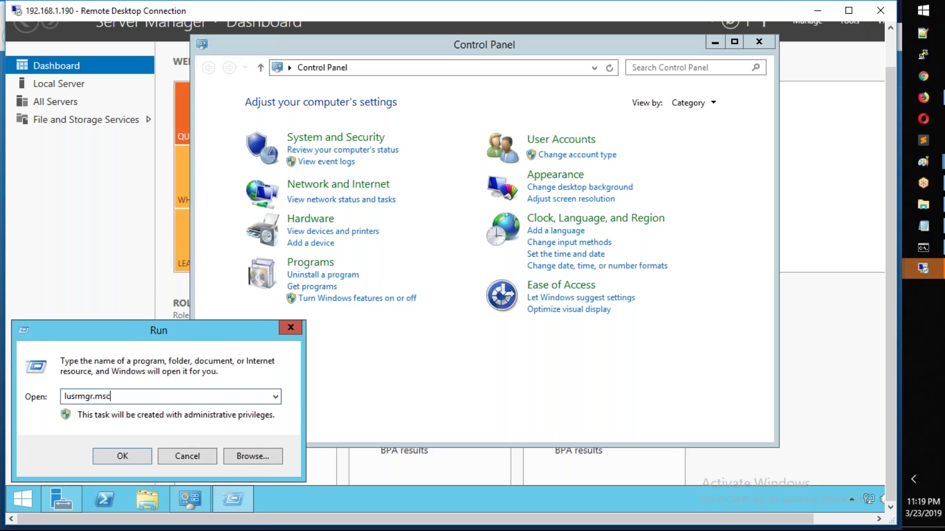
key("Return")
left_click(175, 73)
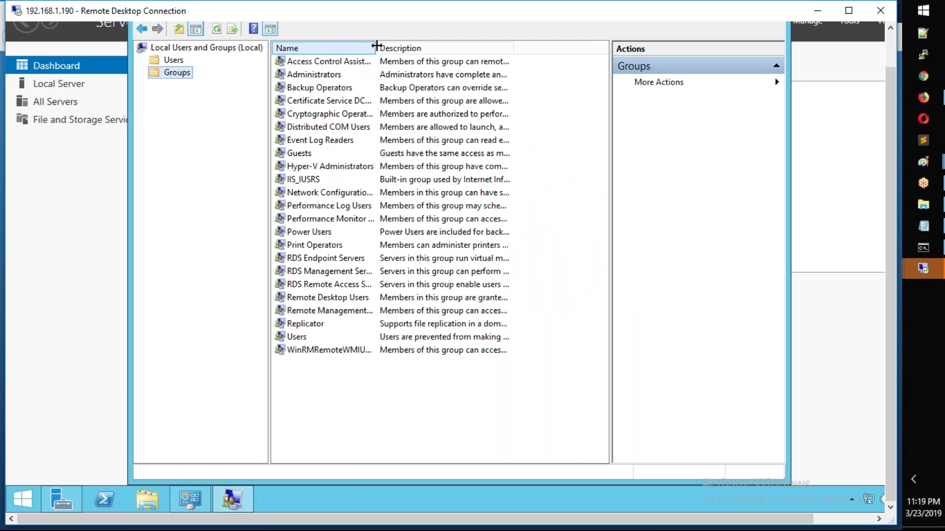
left_click_drag(382, 46, 492, 48)
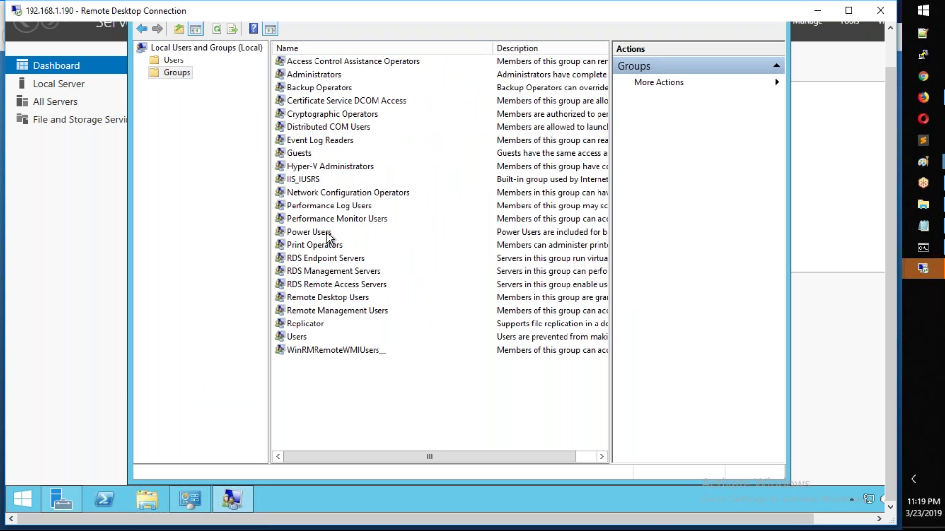
double_click(345, 297)
left_click(359, 345)
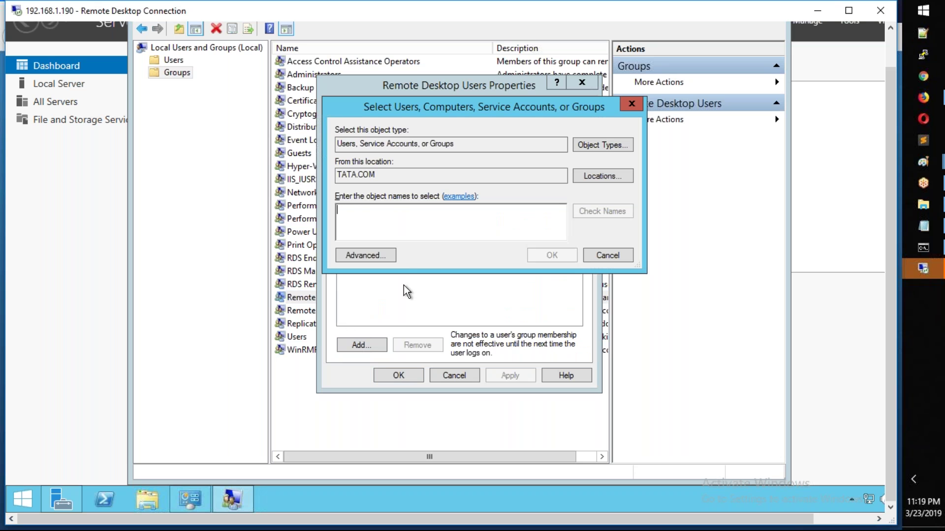
type("admins")
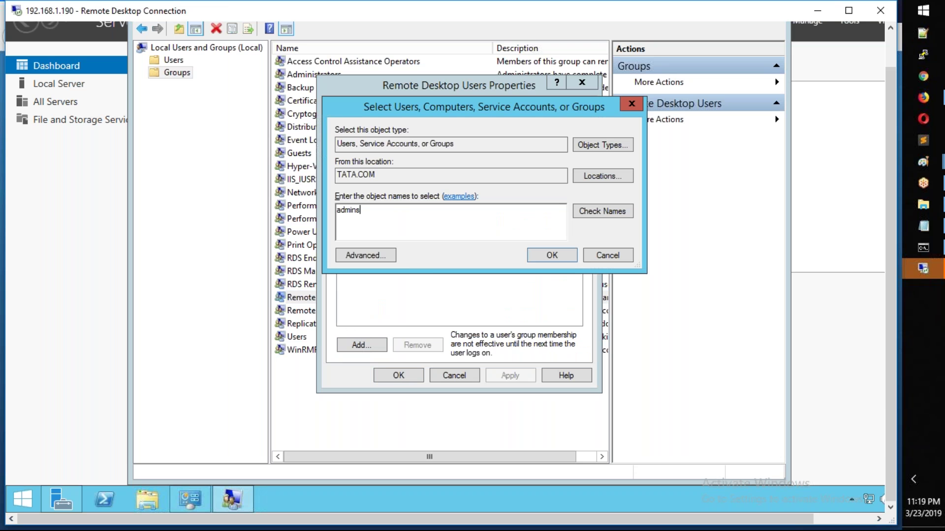
left_click(546, 261)
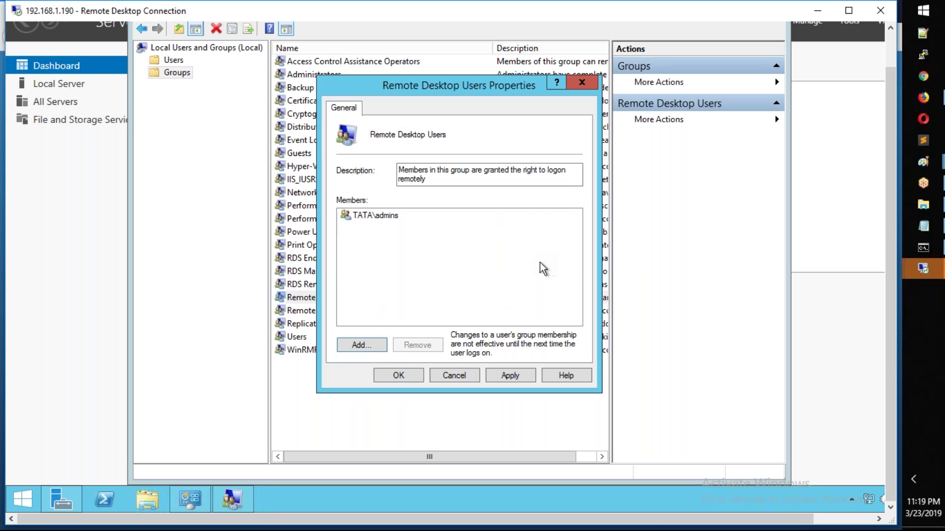
left_click(453, 377)
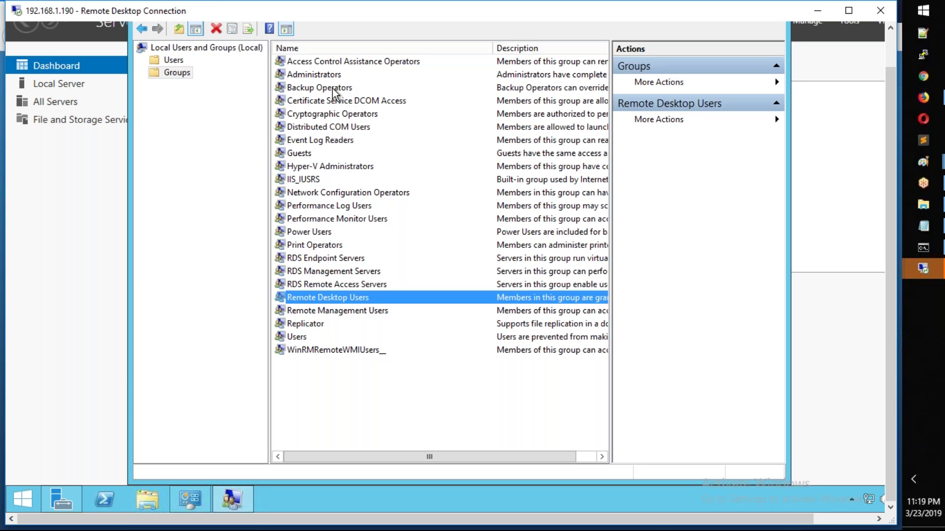
Step: Add the admins group to the local Administrators group, then apply and close
double_click(331, 78)
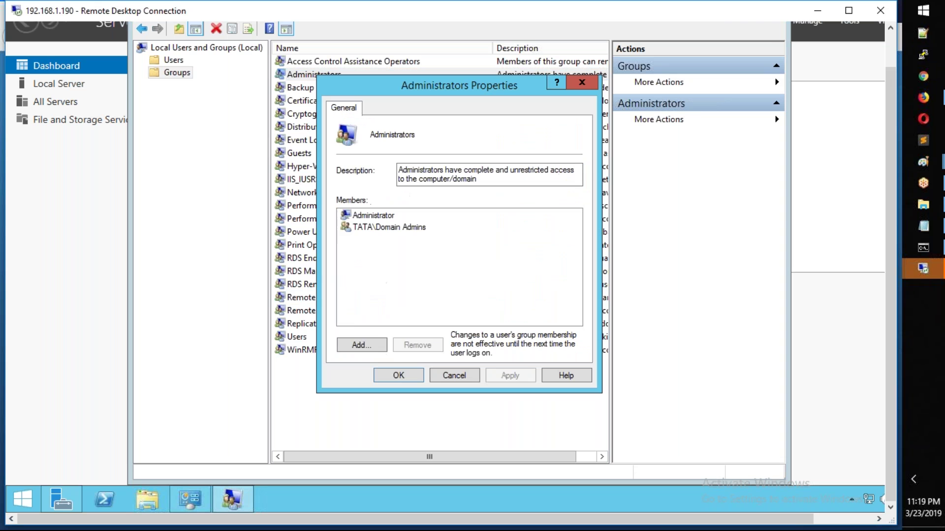
left_click(405, 229)
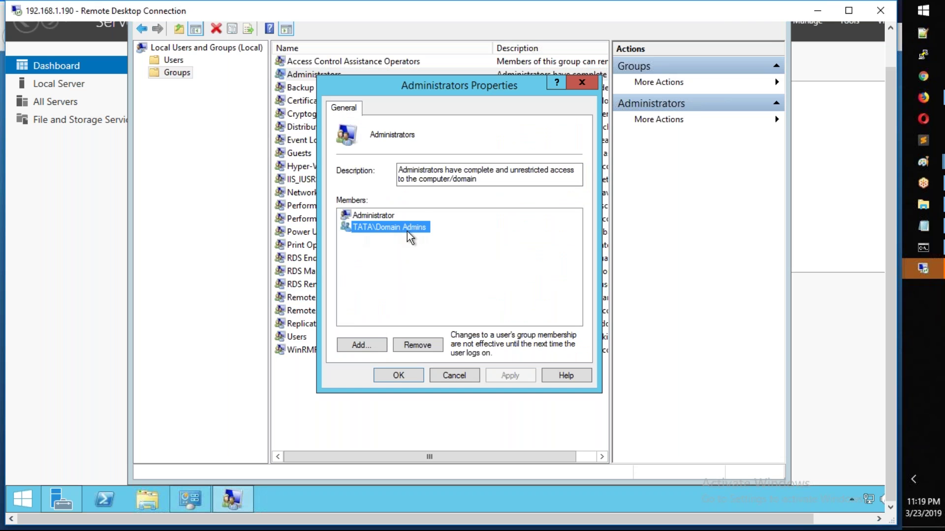
left_click(373, 344)
type("admin")
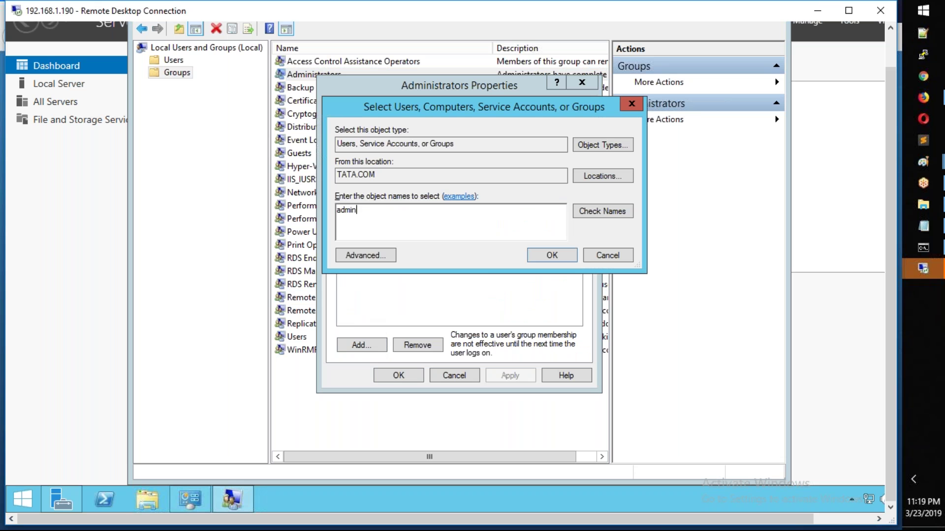
left_click(591, 216)
left_click(553, 255)
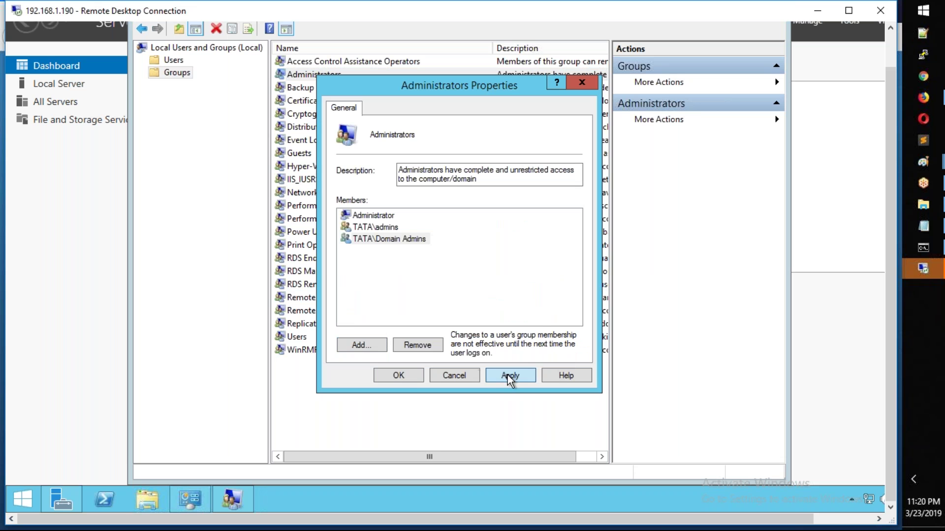
left_click(507, 375)
left_click(409, 376)
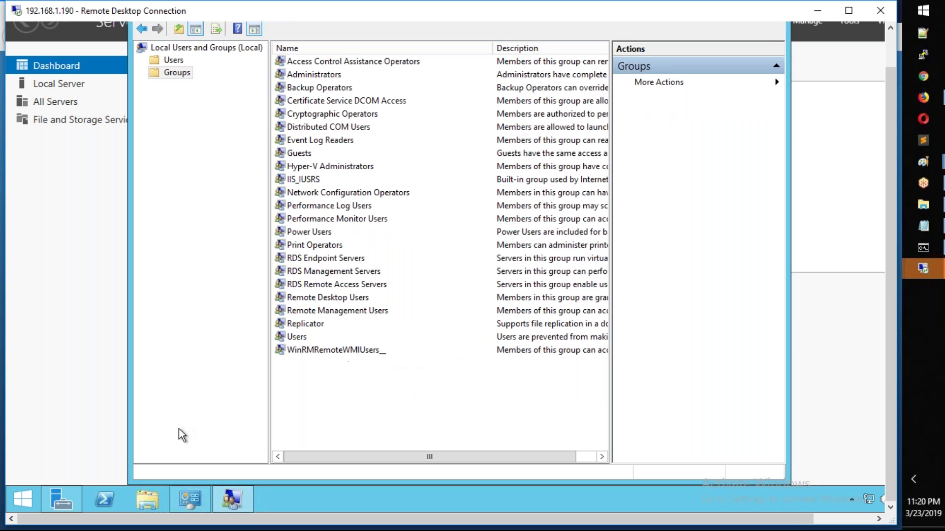
Step: Sign out of the administrator remote session from the Start right-click menu
right_click(24, 501)
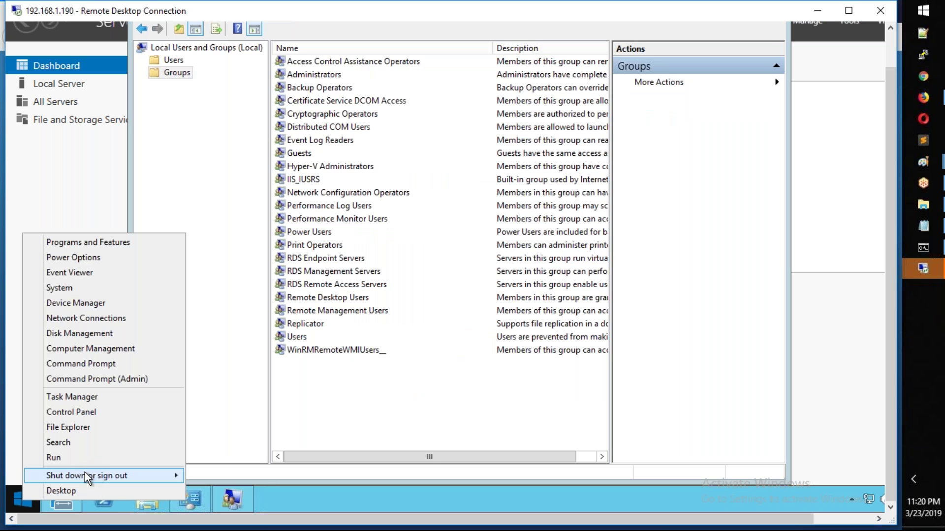
mouse_move(84, 476)
left_click(235, 448)
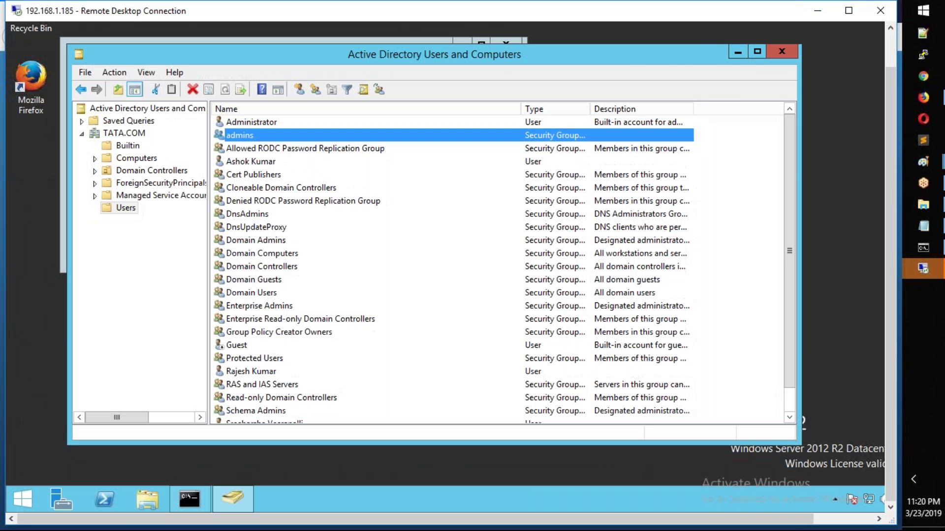
Step: Start a Remote Desktop connection to 192.168.1.190 using a different account
key("Return")
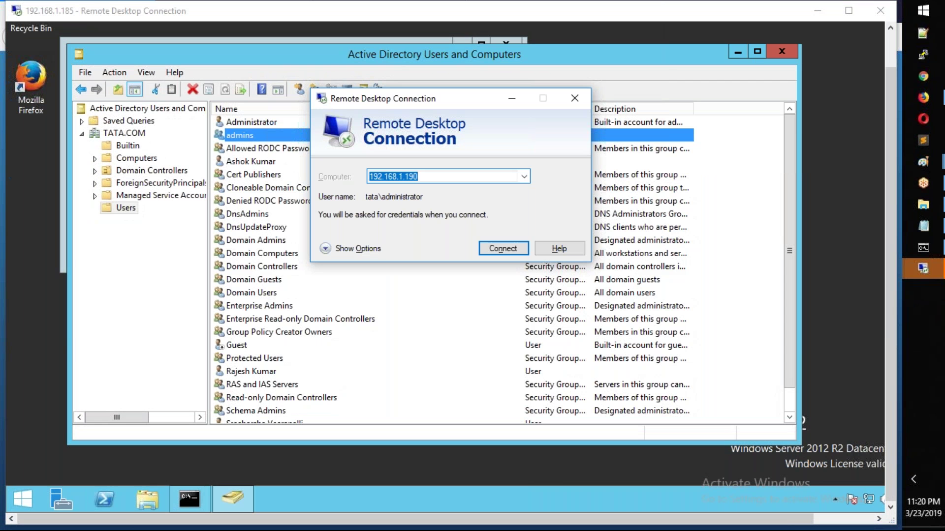
key("Return")
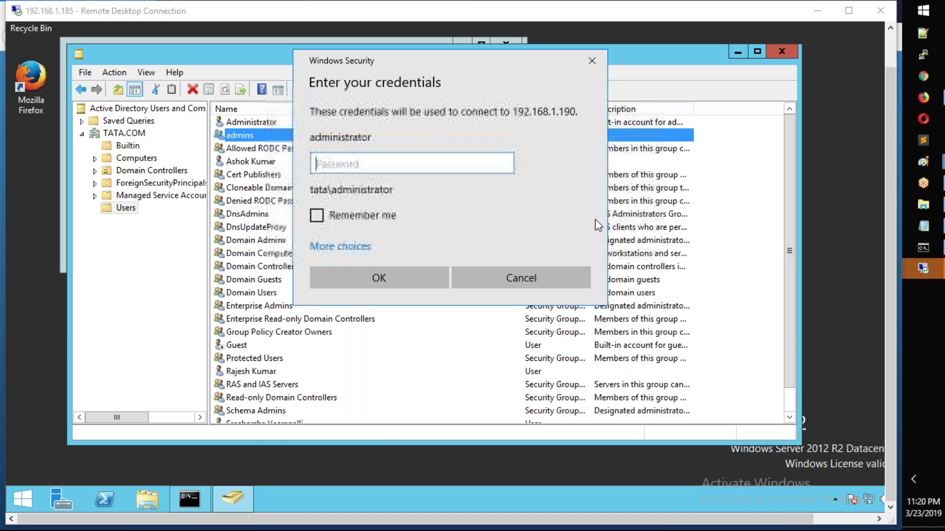
left_click(360, 247)
left_click(397, 320)
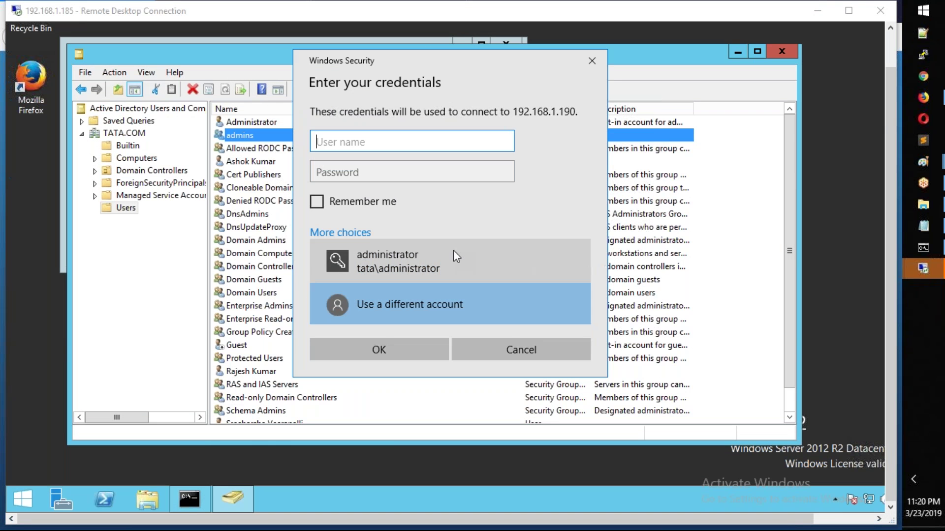
Step: Enter the TATA domain user's name and password, then accept the server certificate
key("Tab")
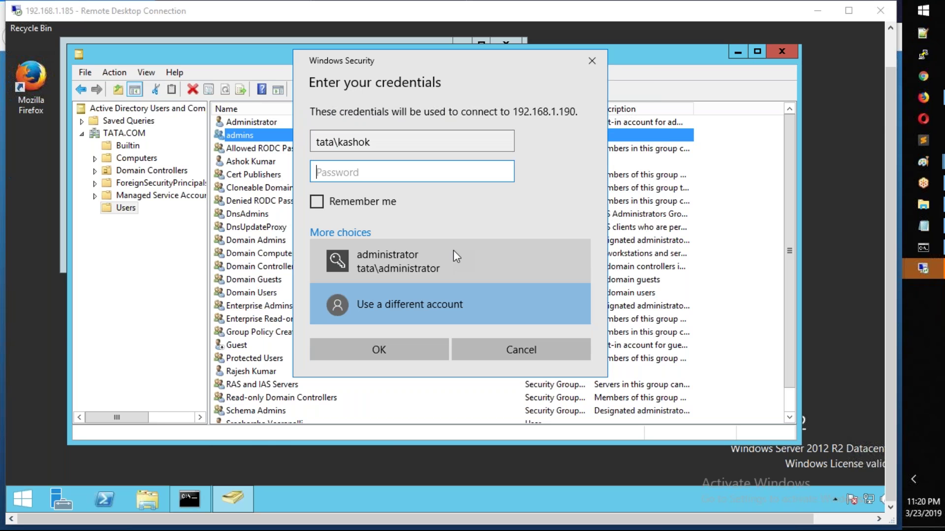
type("**********")
key("Return")
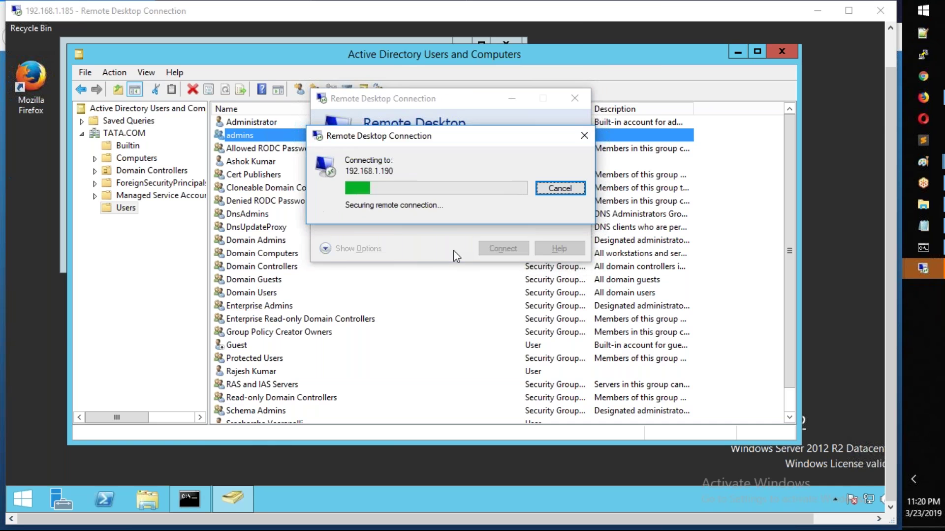
left_click(553, 319)
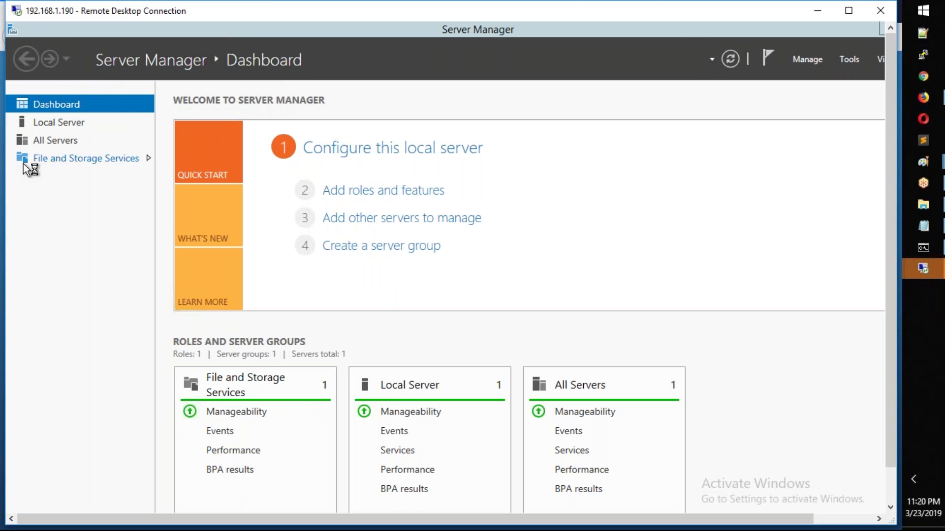
Step: Restore and close Server Manager on the remote server
left_click(684, 31)
double_click(666, 30)
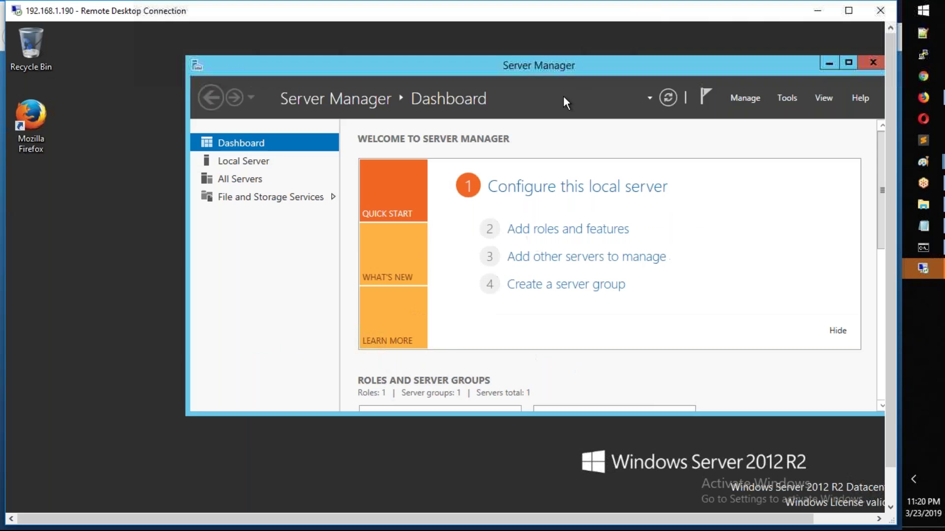
left_click(814, 89)
left_click_drag(887, 118, 893, 166)
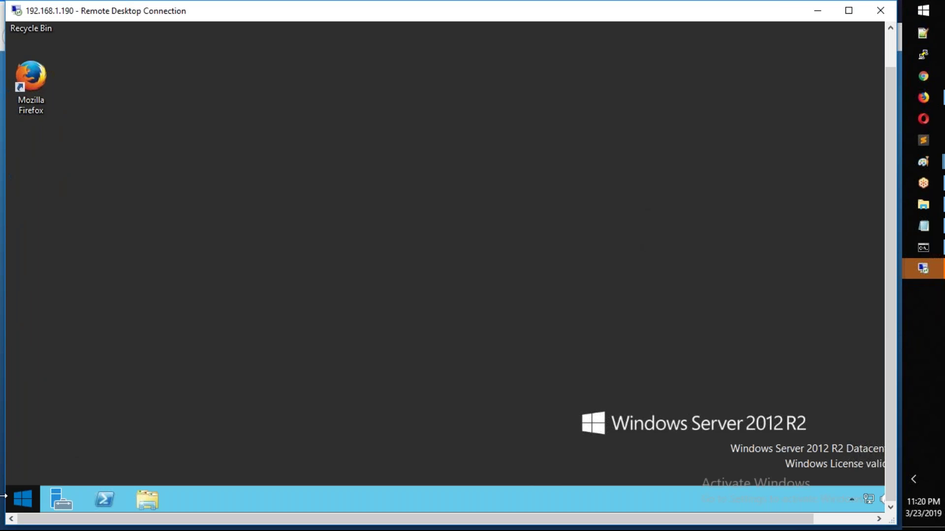
Step: Run whoami in an administrator Command Prompt to confirm the signed-in TATA domain user
right_click(21, 499)
left_click(69, 385)
left_click(537, 263)
type("whoa")
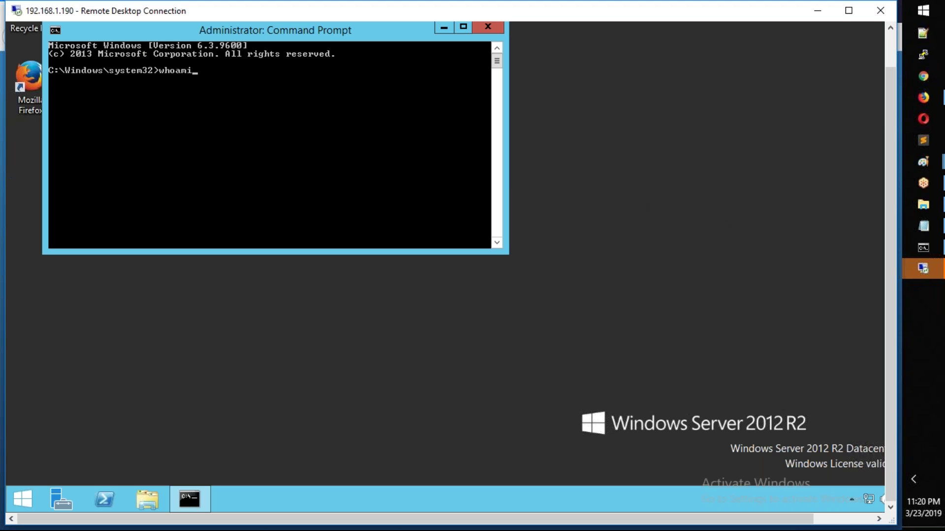
type("mi")
key("Return")
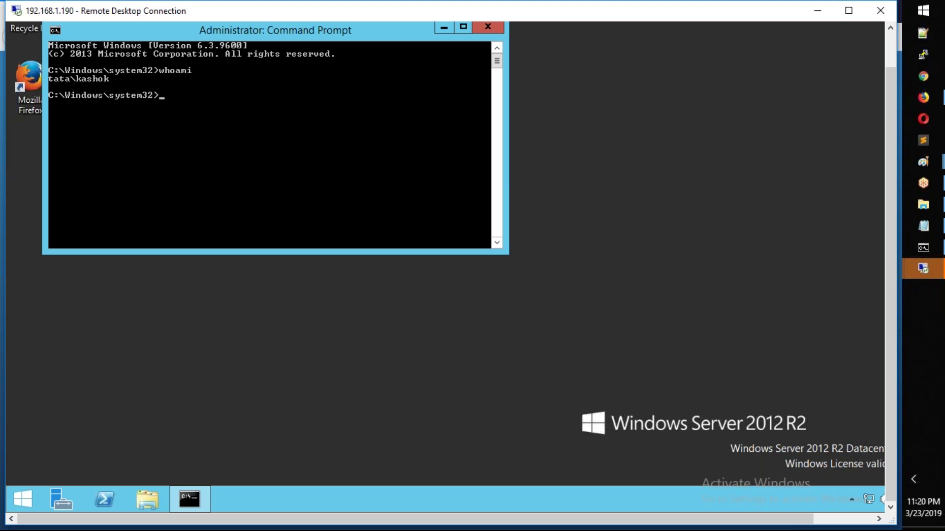
Step: Sign out of the 192.168.1.190 remote session
right_click(27, 498)
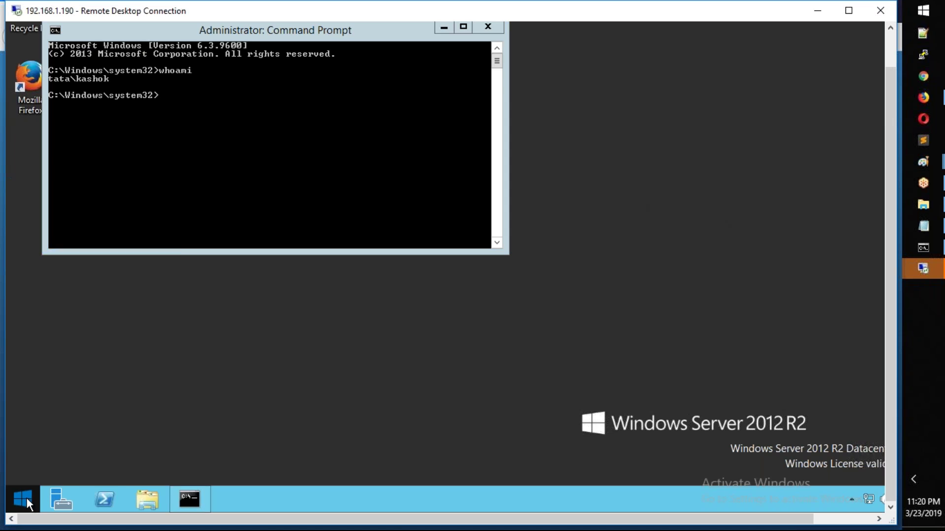
mouse_move(72, 471)
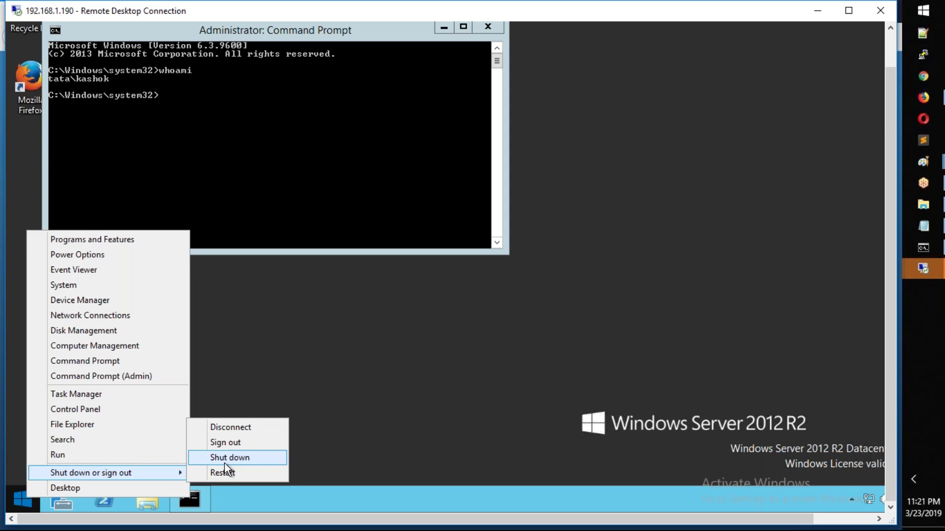
left_click(231, 443)
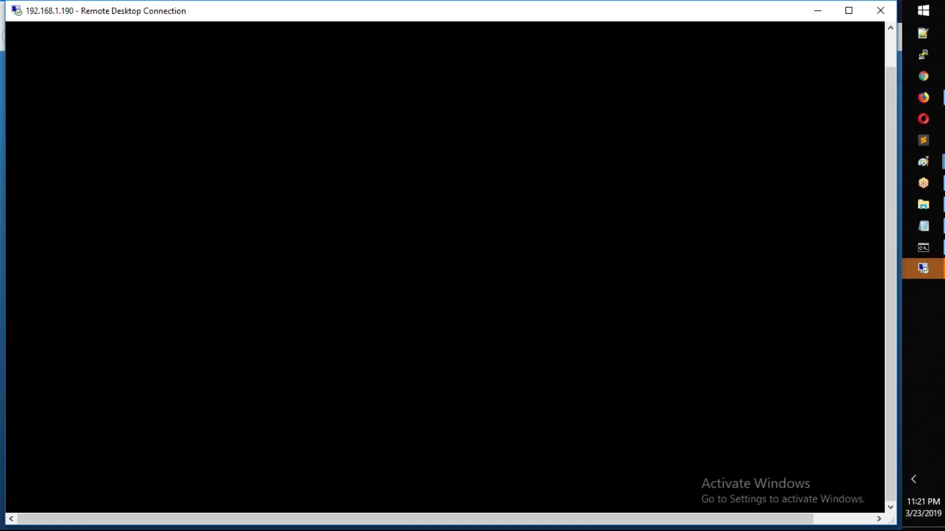
Step: Launch mstsc to connect to 192.168.1.190 with a different account
key("super+r")
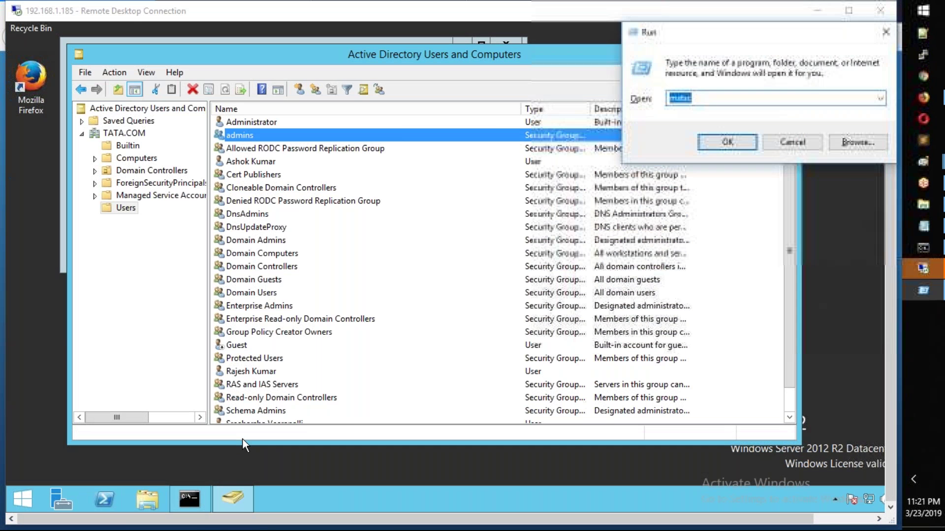
key("Return")
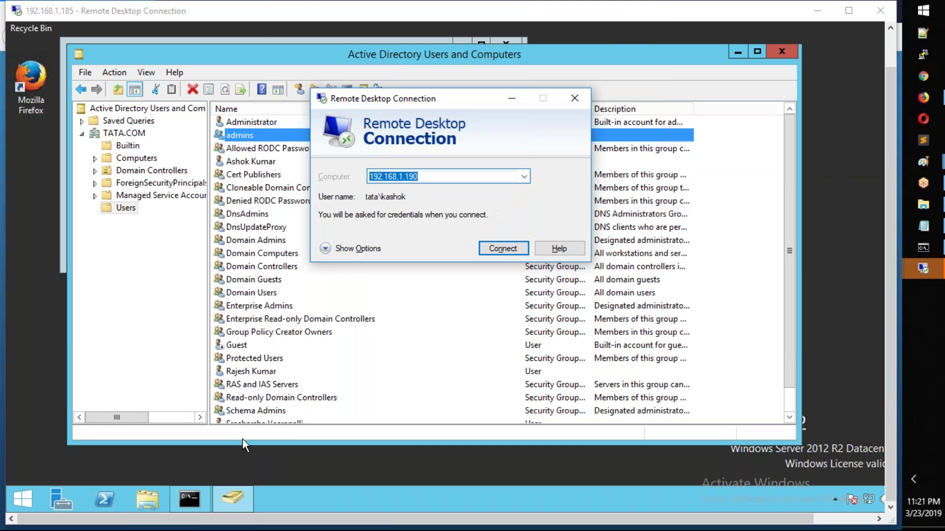
key("Return")
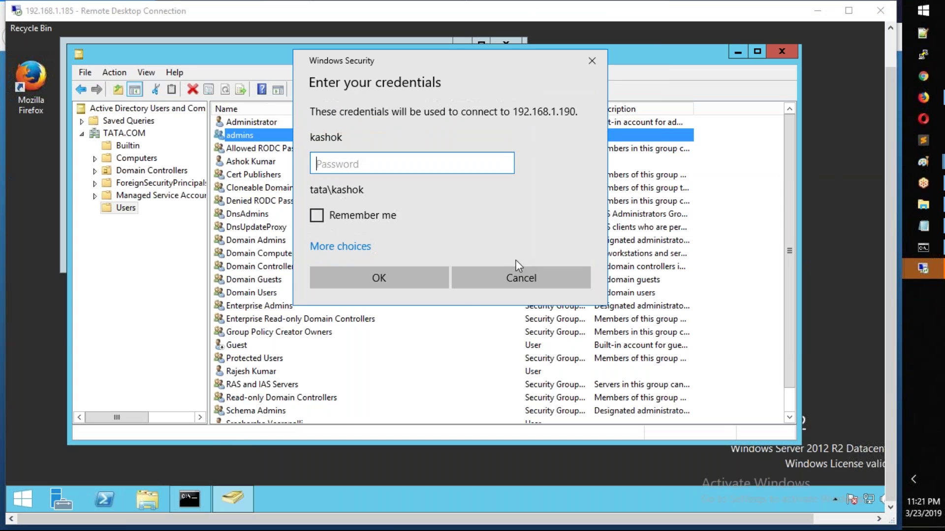
left_click(344, 246)
left_click(396, 322)
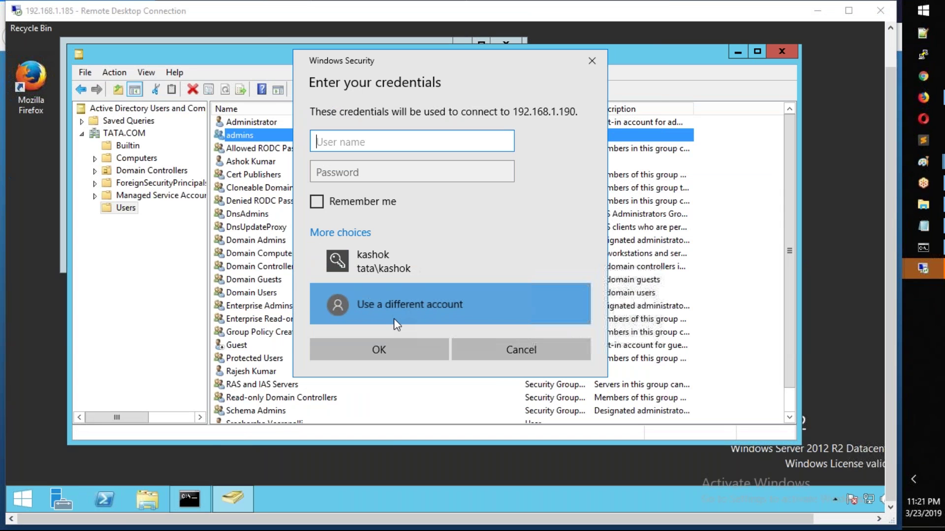
Step: Enter another TATA domain user's credentials, accept the certificate, and dismiss the incorrect-password error
type("TATA")
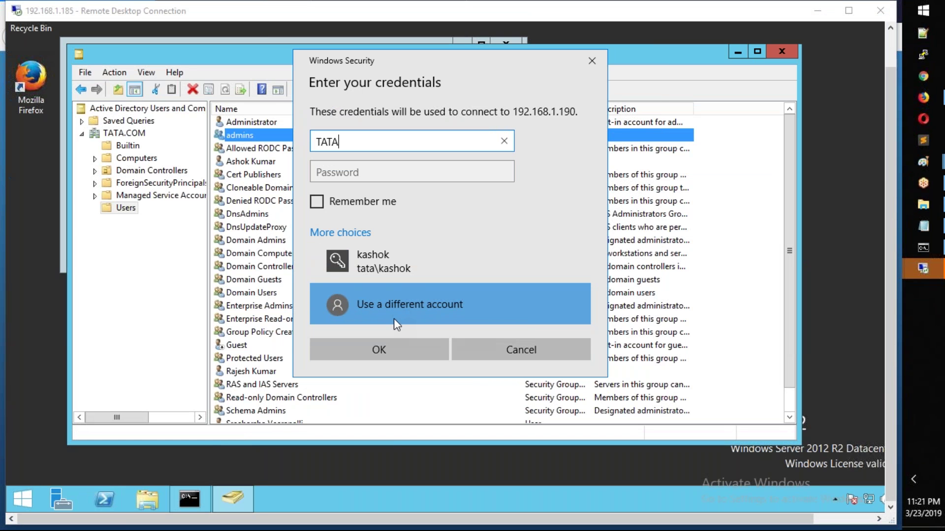
type("\\sreeharshav")
key("Tab")
type("********")
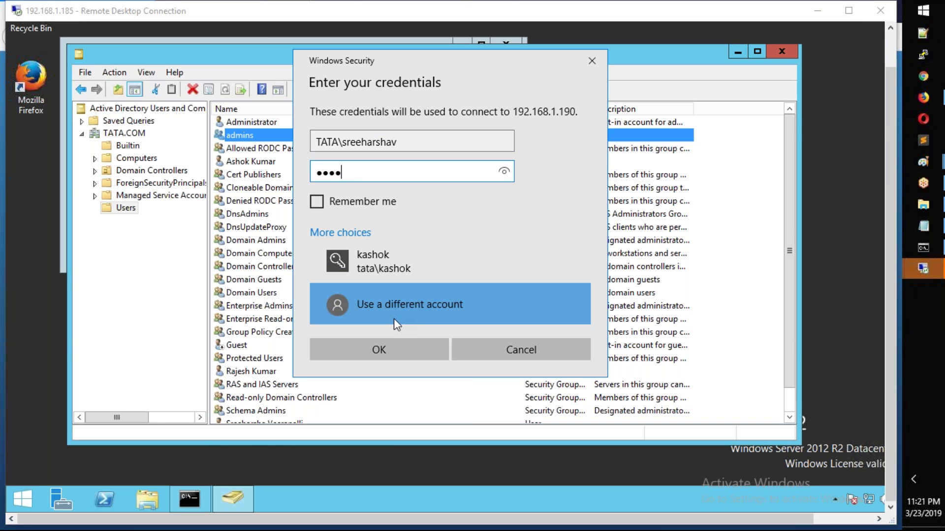
type("***")
key("Return")
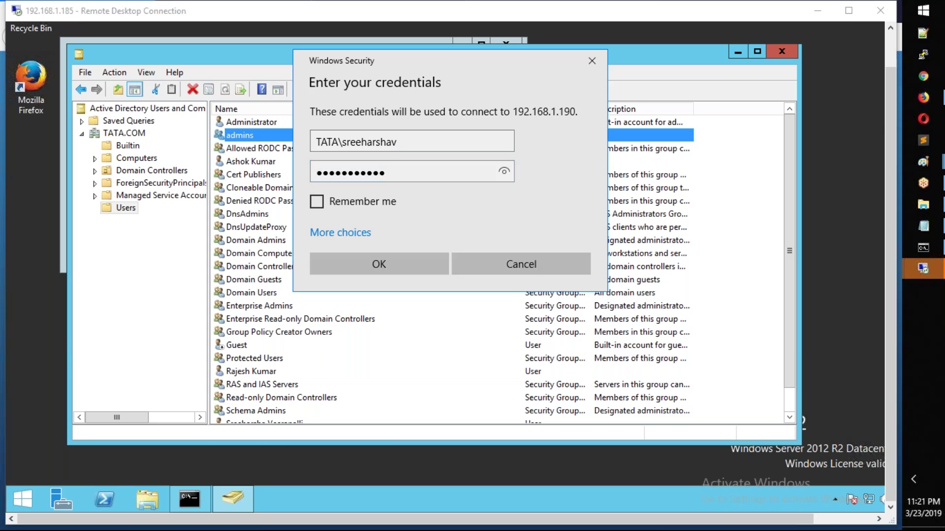
left_click(494, 319)
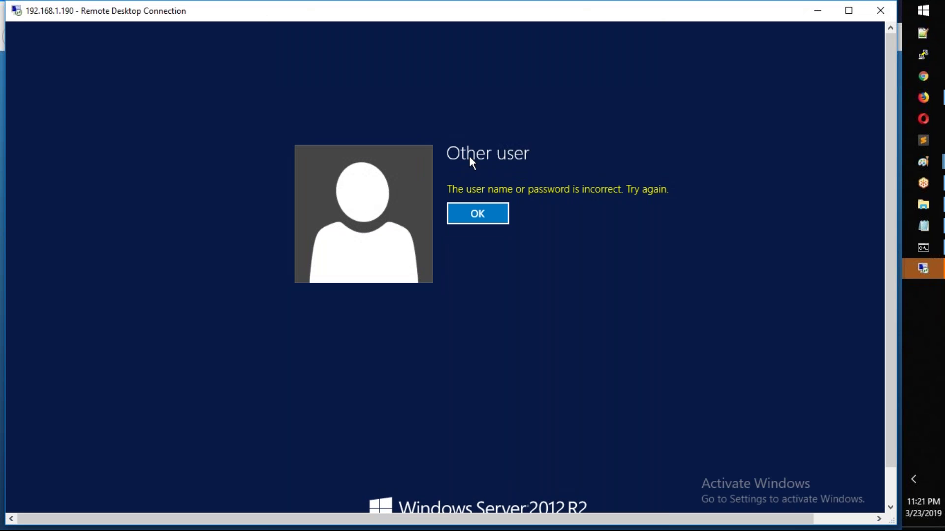
left_click(480, 214)
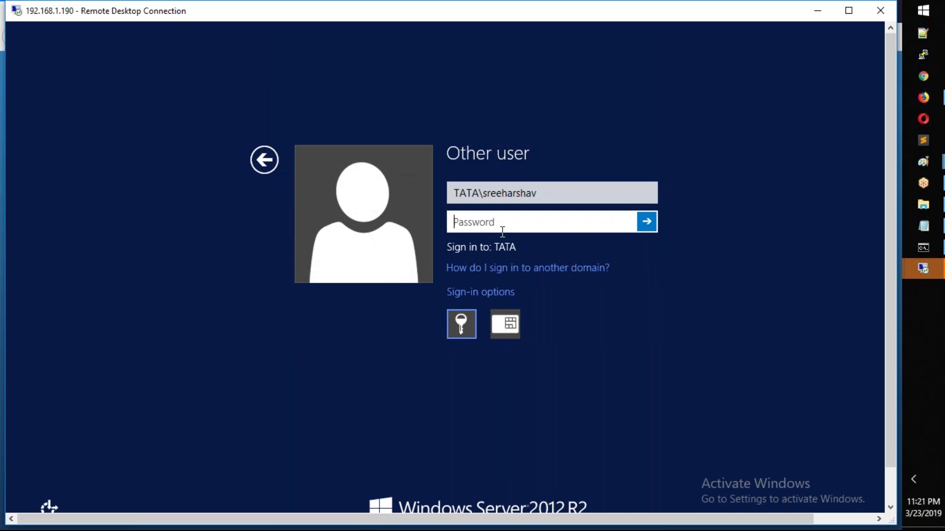
Step: Re-enter the password, set the required new password, then close Server Manager
type("********")
key("Return")
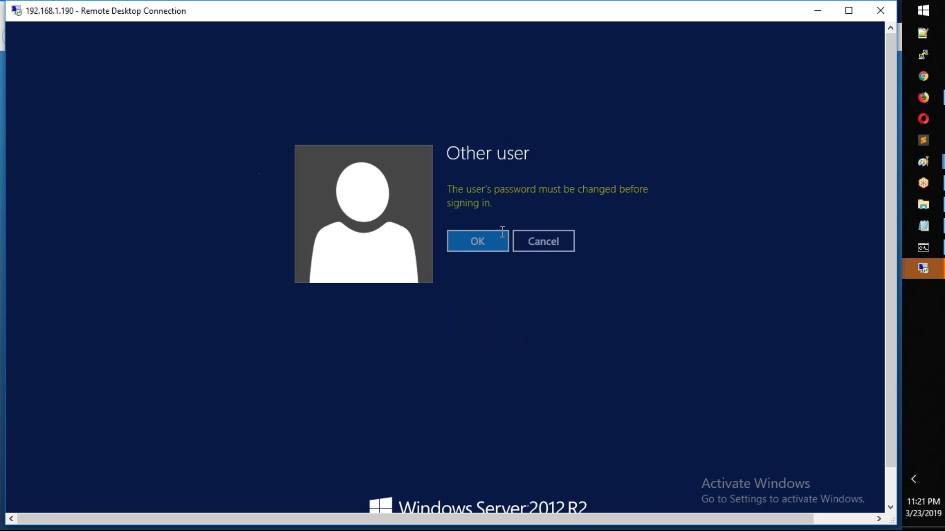
left_click(502, 232)
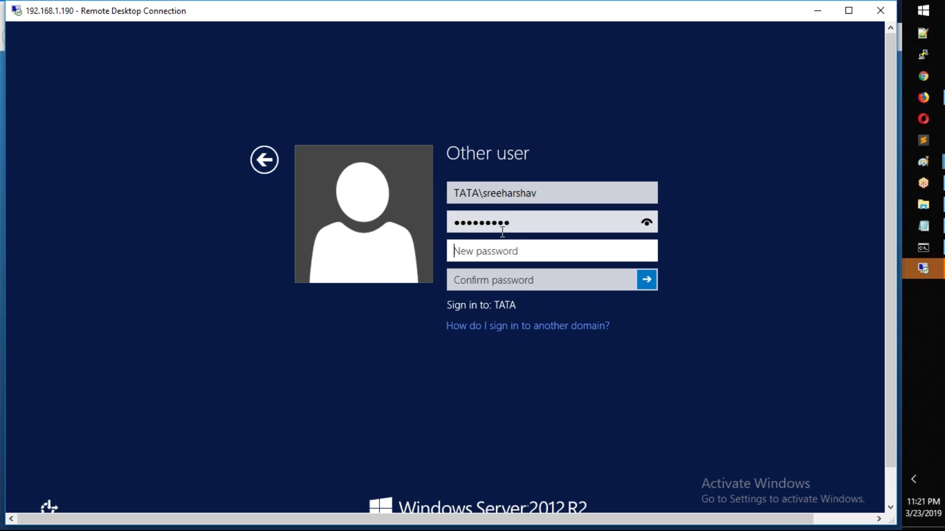
type("********")
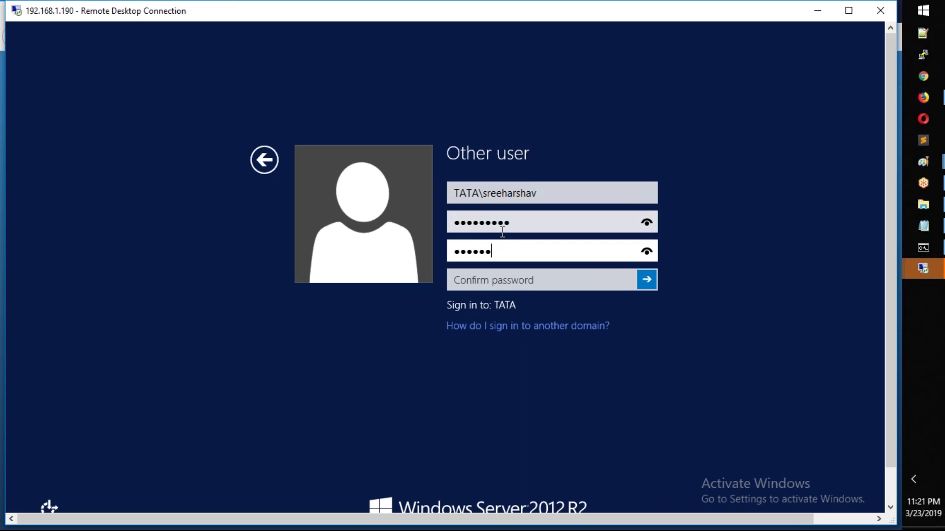
type("***")
key("Tab")
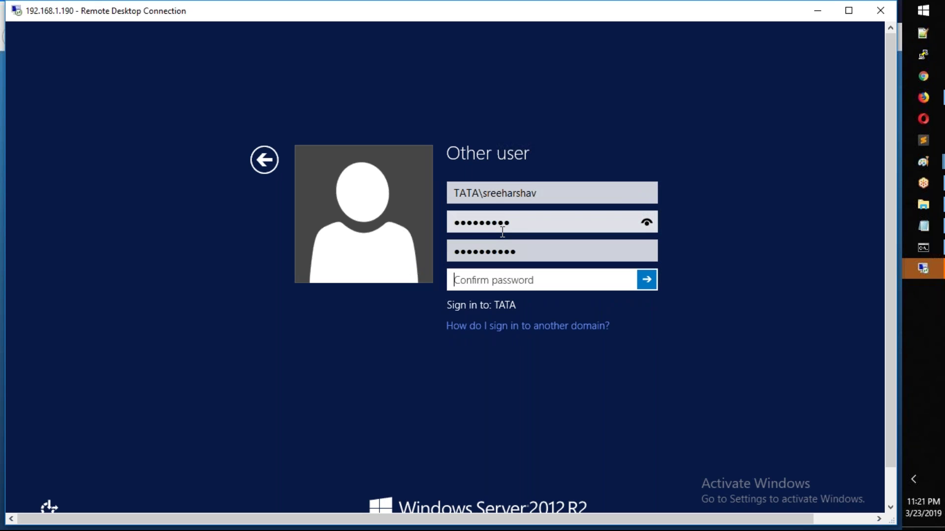
type("***********")
key("Return")
key("Return")
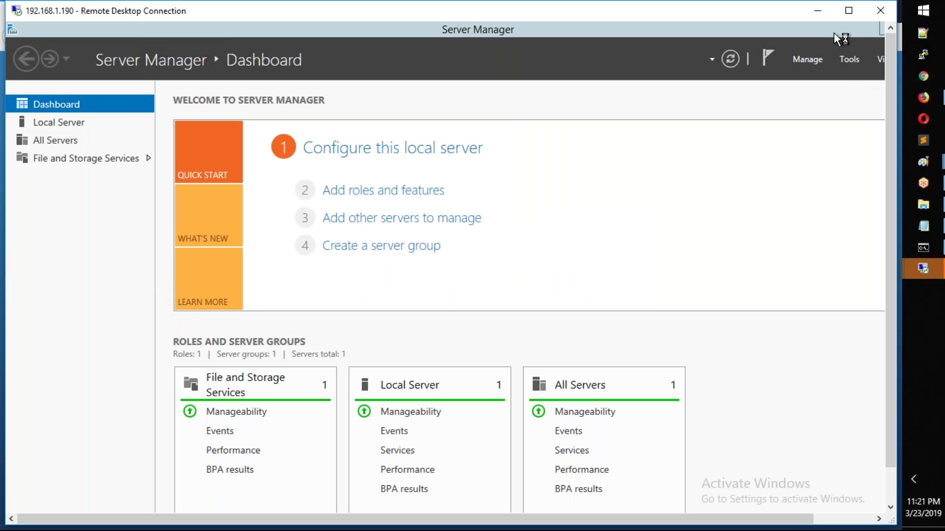
double_click(822, 36)
left_click(857, 47)
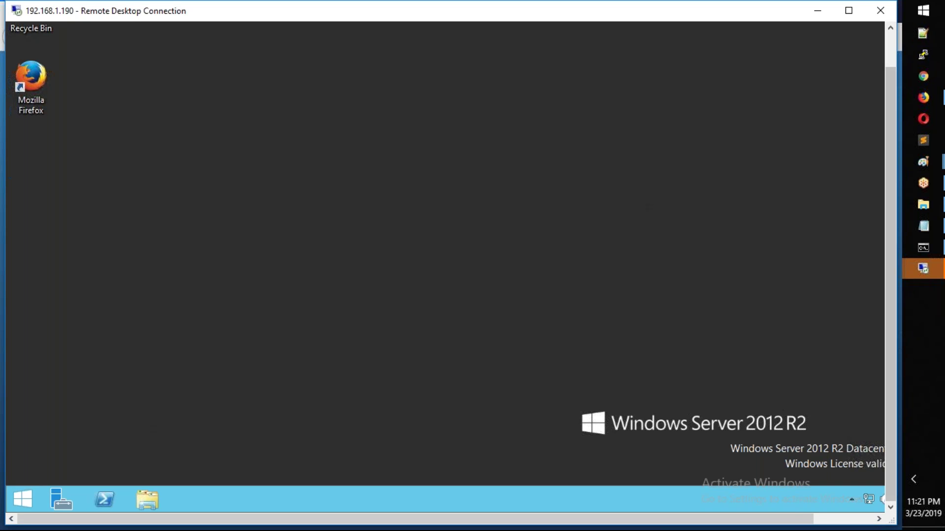
Step: In the 192.168.1.185 session, review the admins group's Members list and cancel
mouse_move(927, 273)
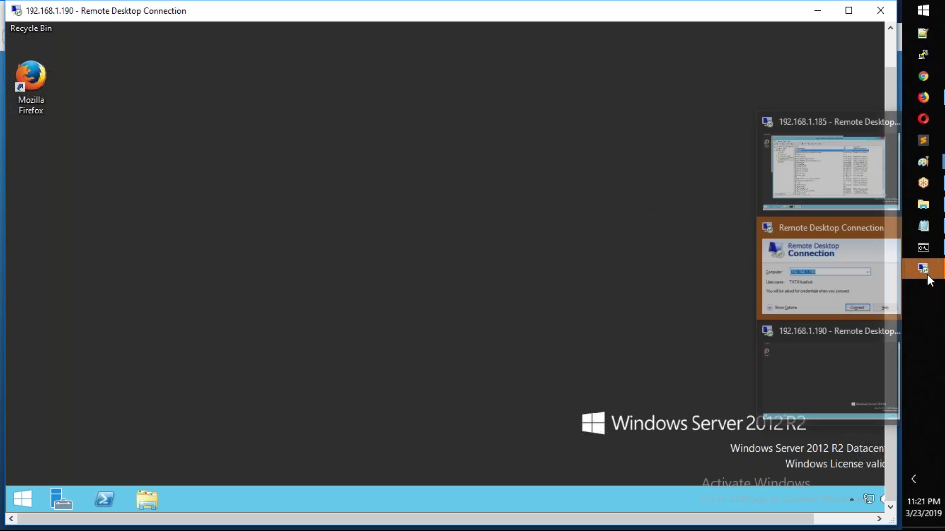
left_click(831, 363)
scroll(285, 242, "down", 1)
scroll(283, 217, "up", 1)
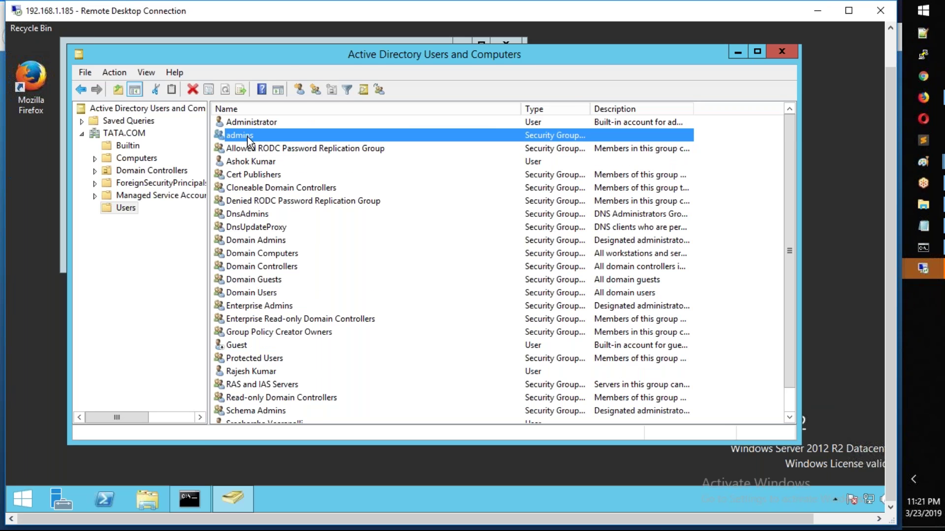
double_click(249, 140)
left_click(352, 90)
left_click(347, 160)
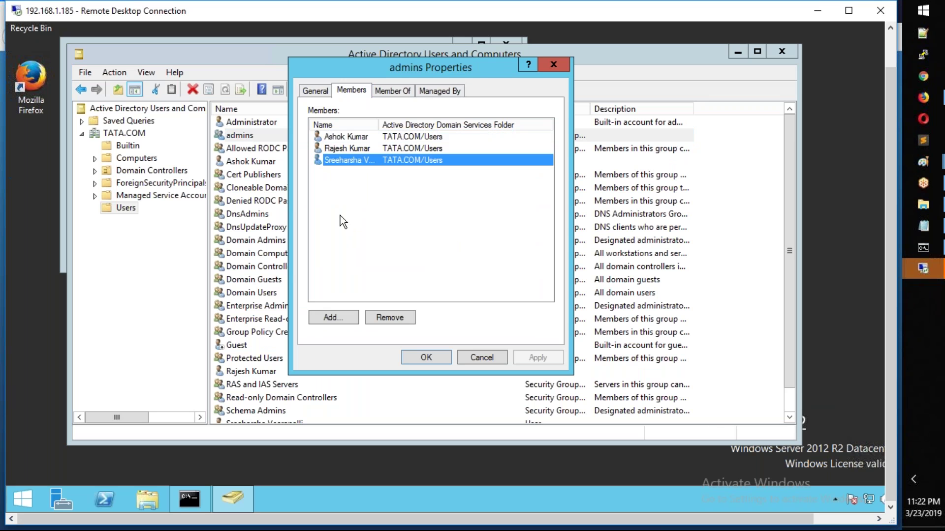
left_click(501, 360)
Step: Browse the Builtin container, then return to the Users container
scroll(381, 386, "down", 1)
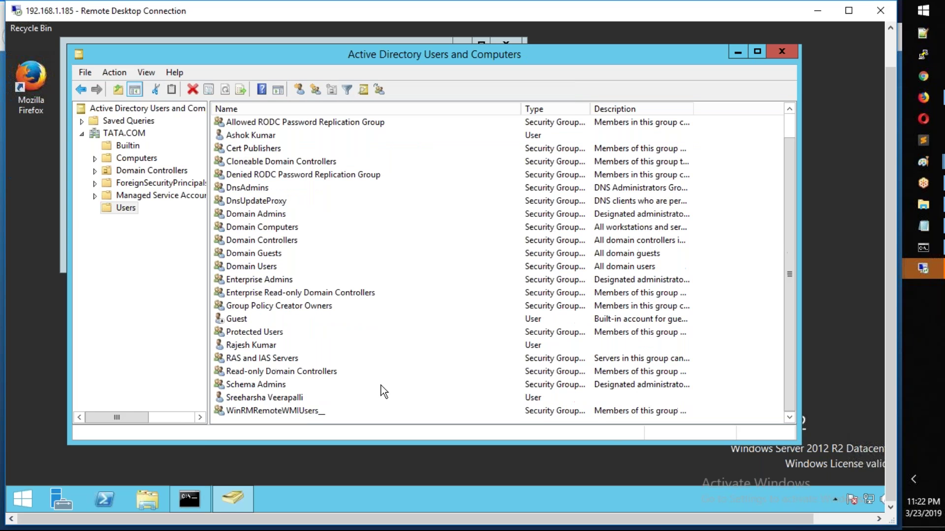
left_click(130, 146)
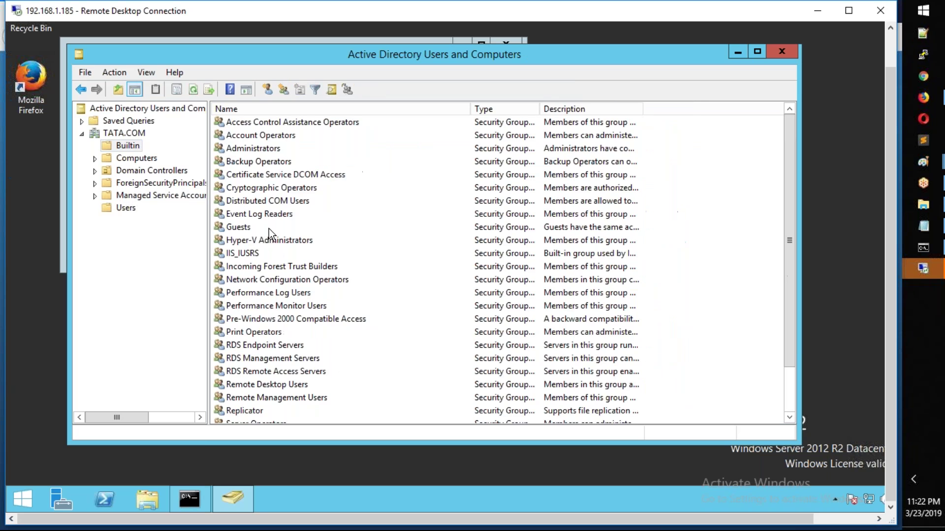
left_click(125, 208)
Step: Select the user's account in AD, then sign that user out of 192.168.1.190
left_click(242, 382)
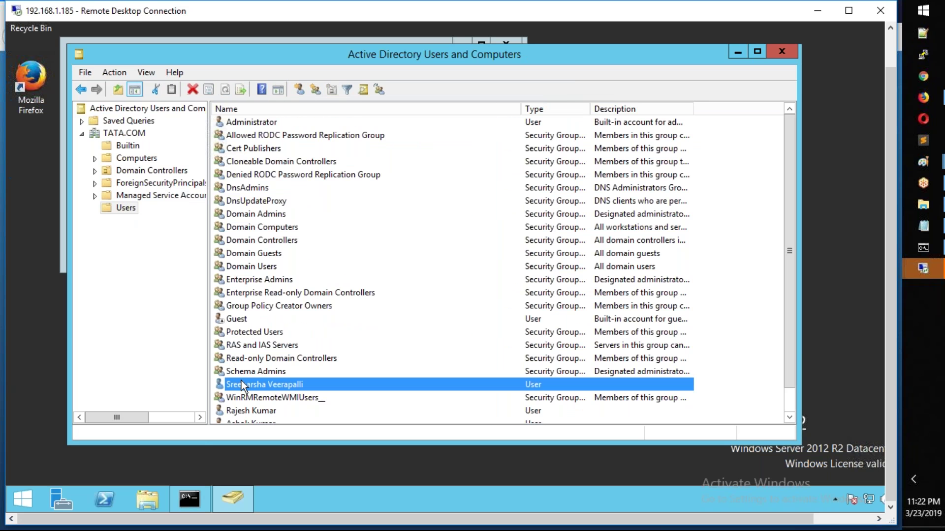
right_click(241, 381)
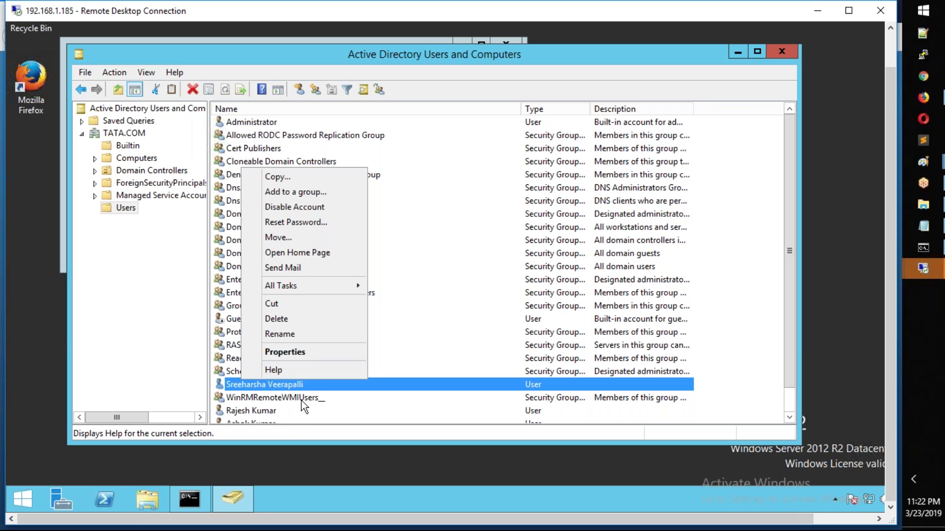
mouse_move(922, 268)
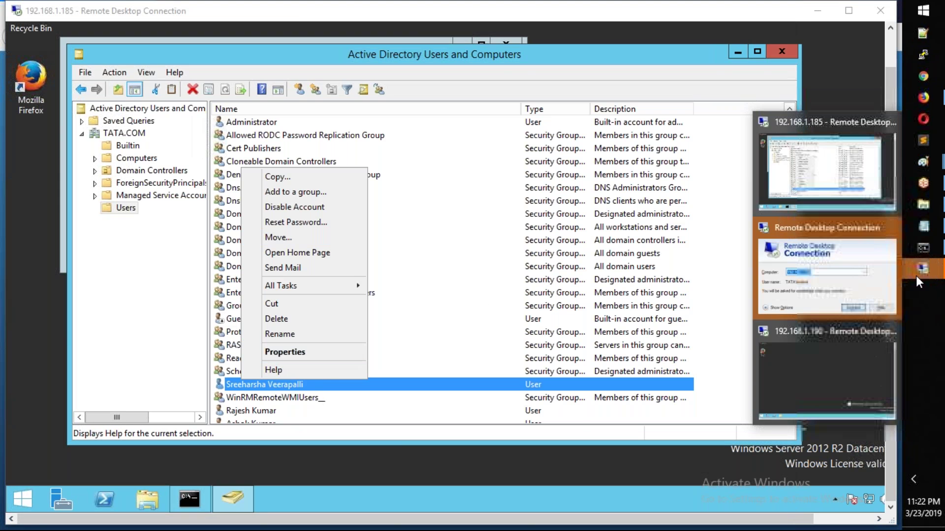
left_click(832, 236)
right_click(24, 507)
mouse_move(75, 480)
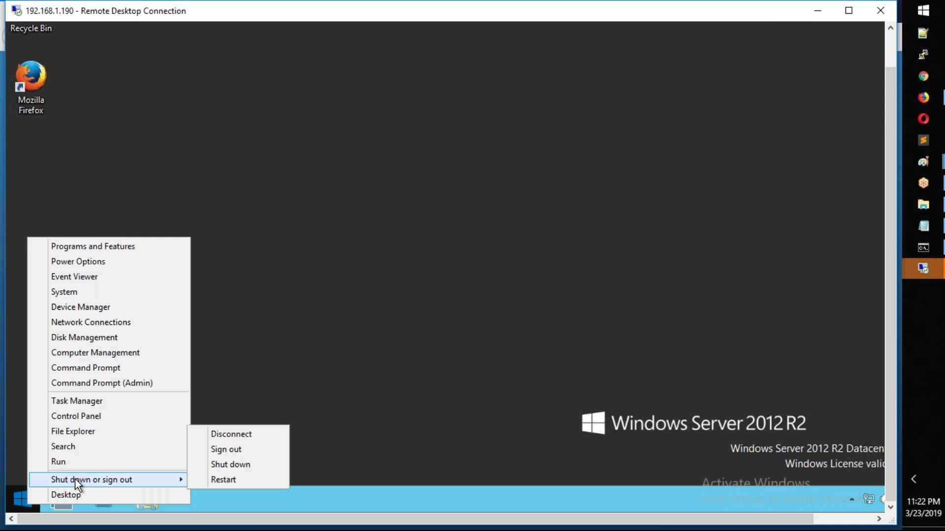
left_click(235, 450)
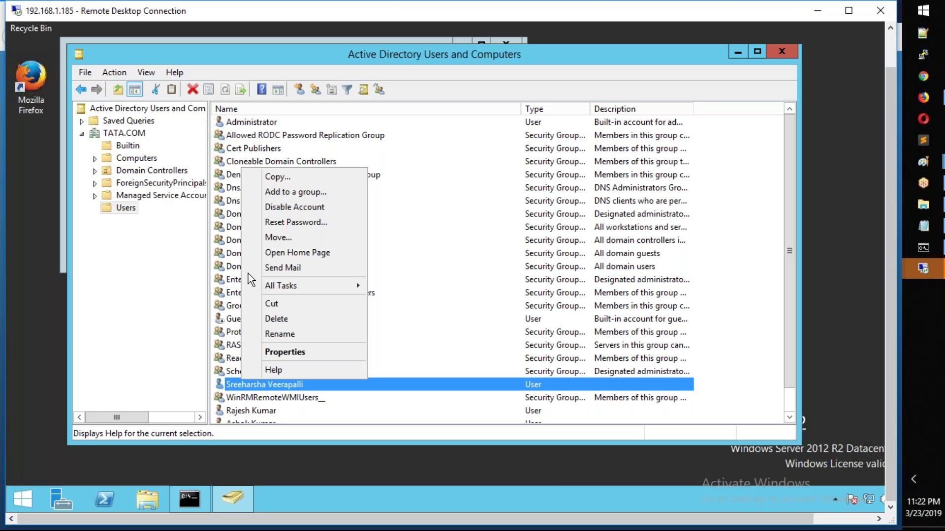
Step: Disable the user's account, check its Account tab, then open Remote Desktop Connection via Win+R
left_click(294, 209)
left_click(570, 293)
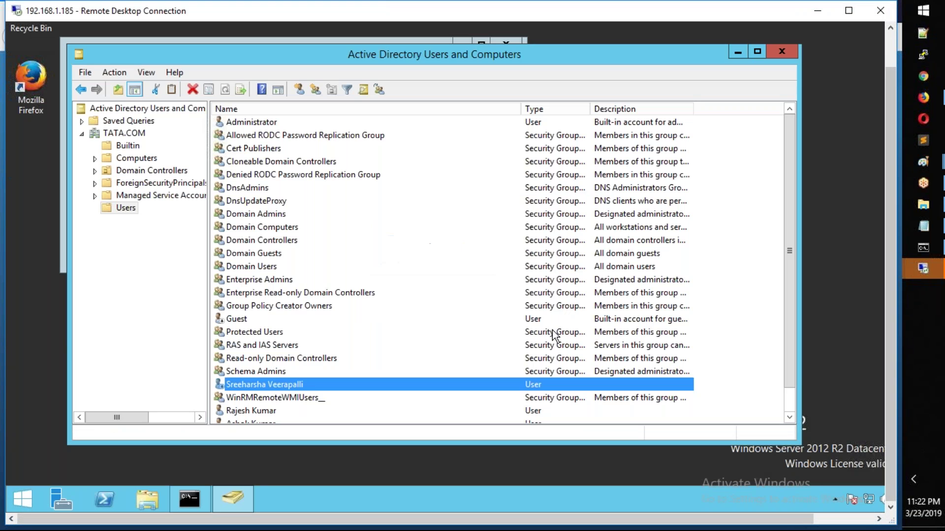
double_click(271, 387)
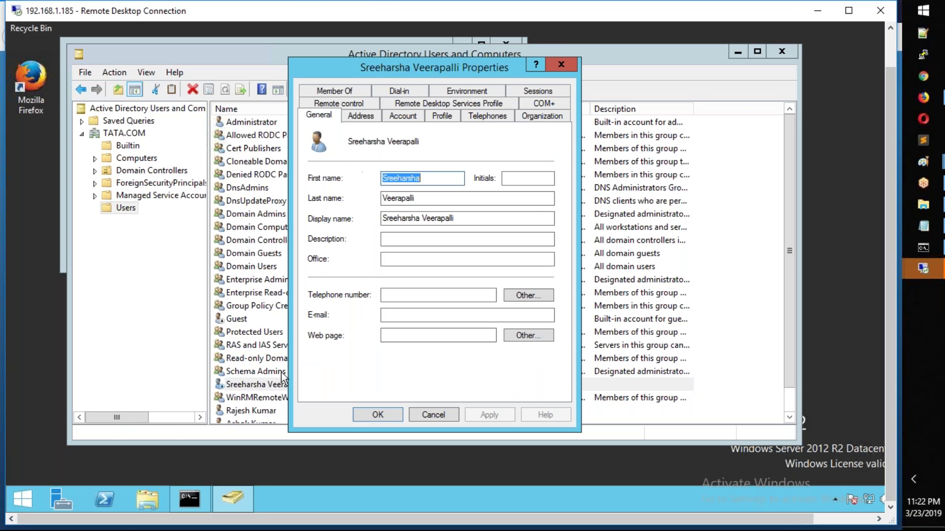
left_click(404, 123)
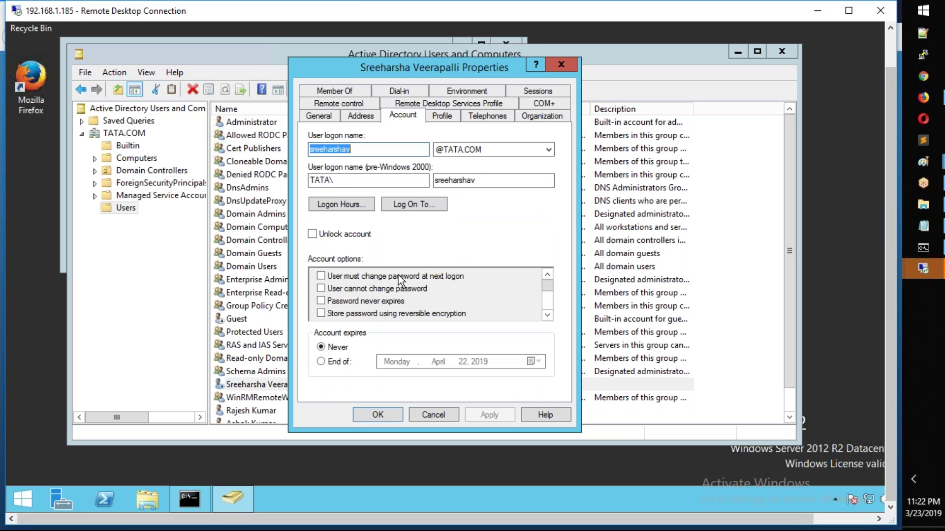
left_click(547, 316)
left_click(547, 316)
left_click(433, 415)
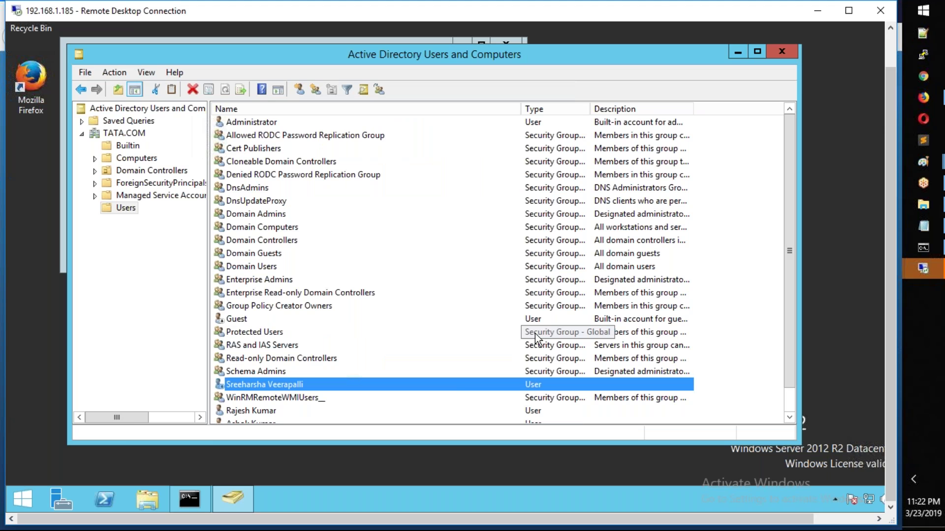
key("super+r")
key("Return")
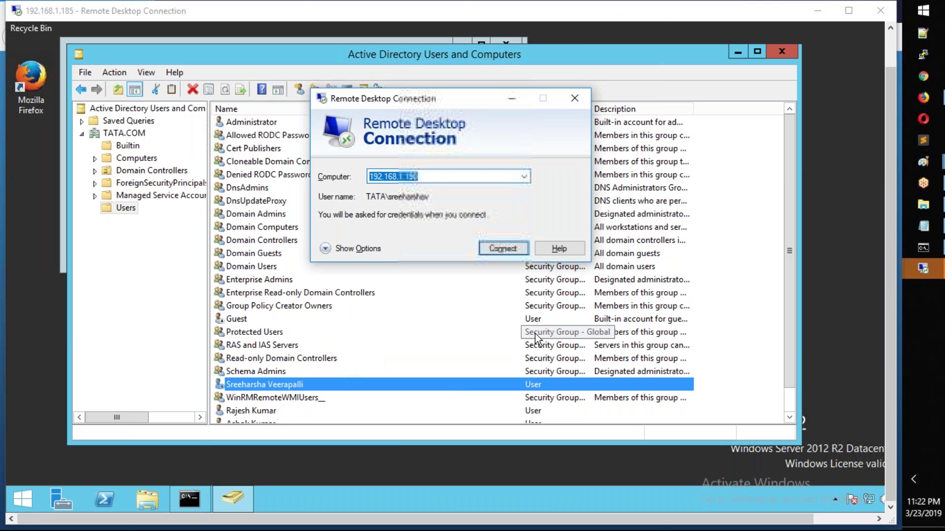
Step: Attempt the 192.168.1.190 sign-in with the user's password and dismiss the 'account has been disabled' refusal
key("Return")
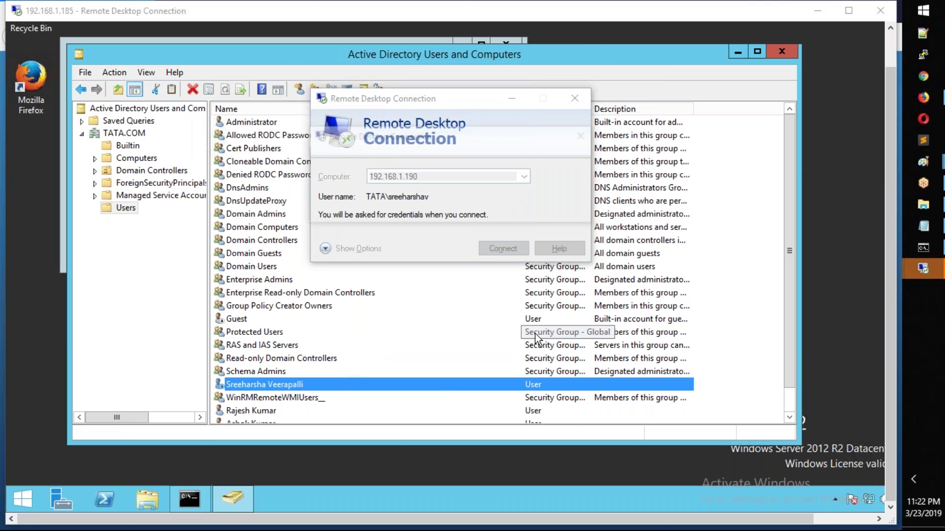
type("••••••")
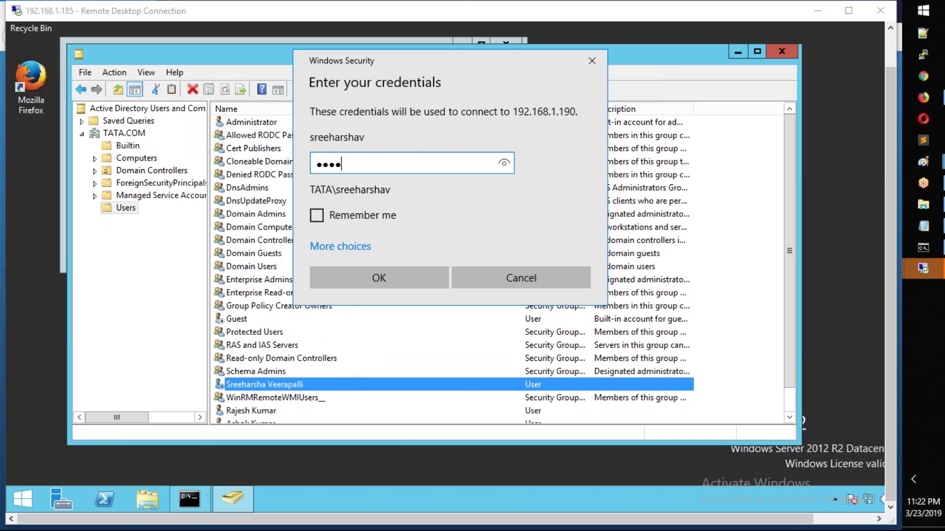
type("••••")
key("Return")
key("Return")
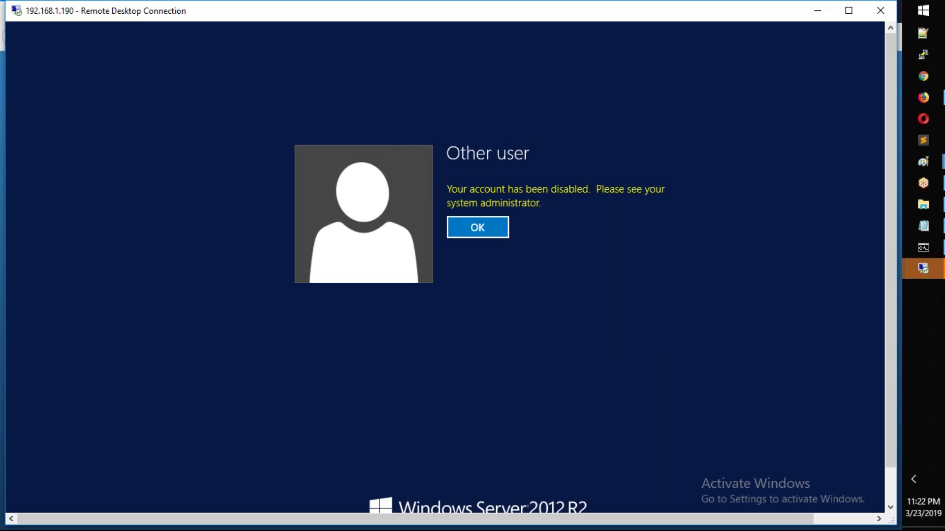
key("Return")
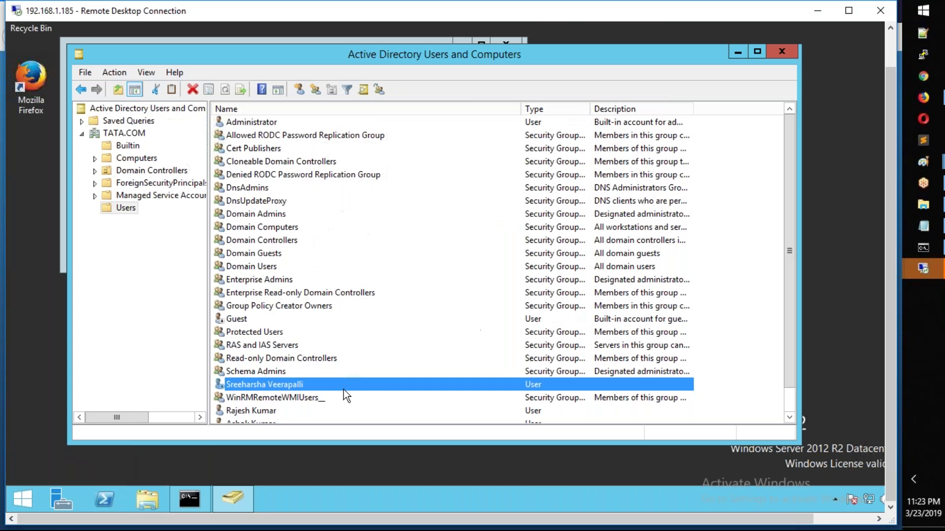
right_click(344, 384)
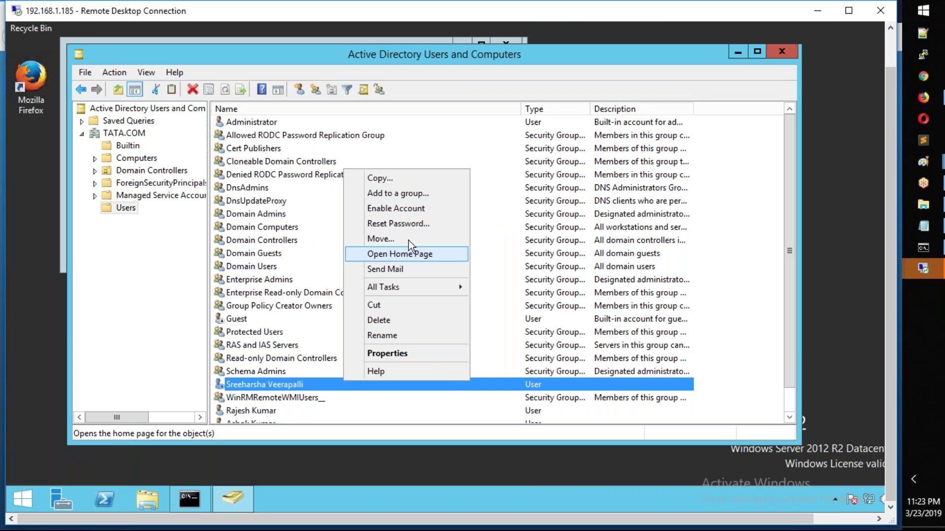
Step: Enable the user's account, then reset its password with a new confirmed value
left_click(410, 209)
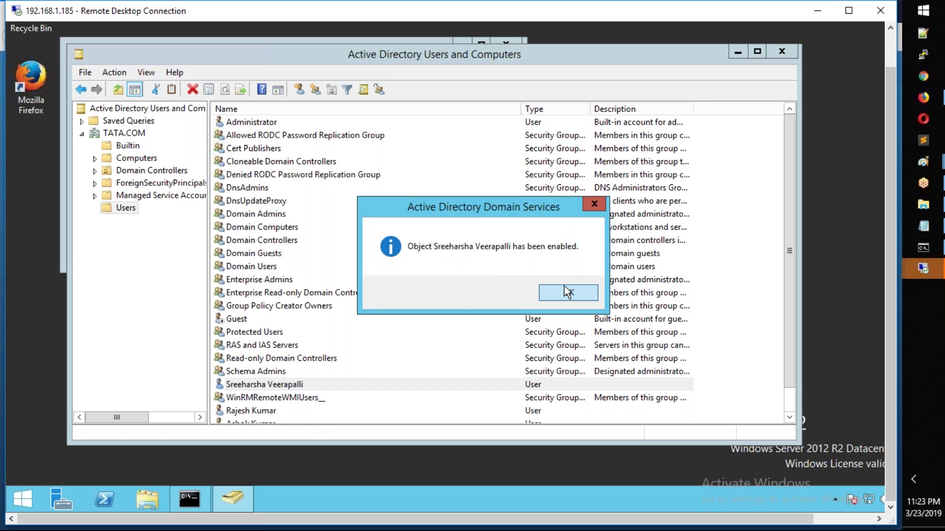
left_click(565, 290)
right_click(291, 384)
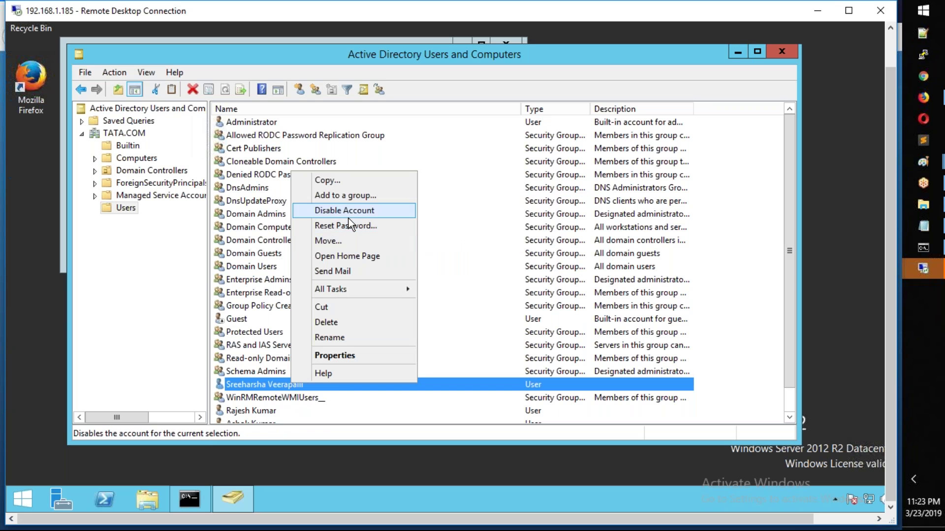
left_click(355, 229)
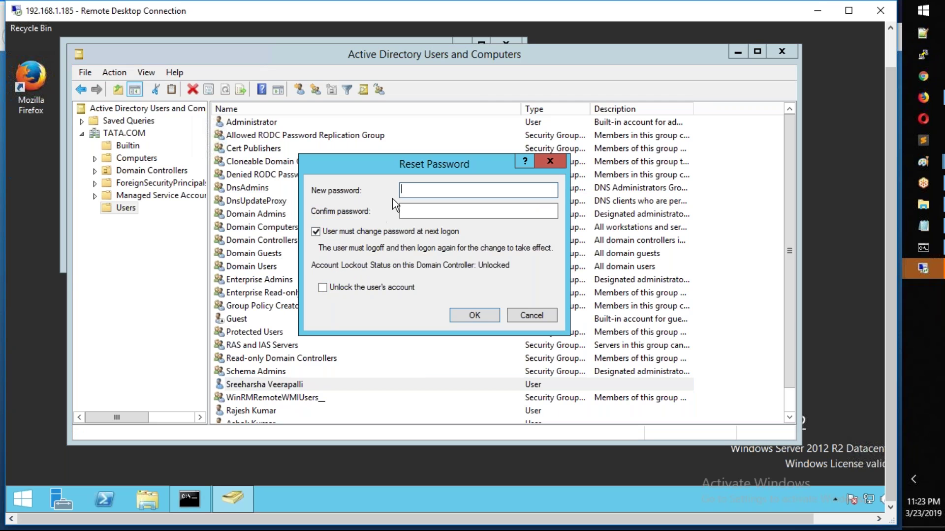
type("*********")
key("Tab")
type("********")
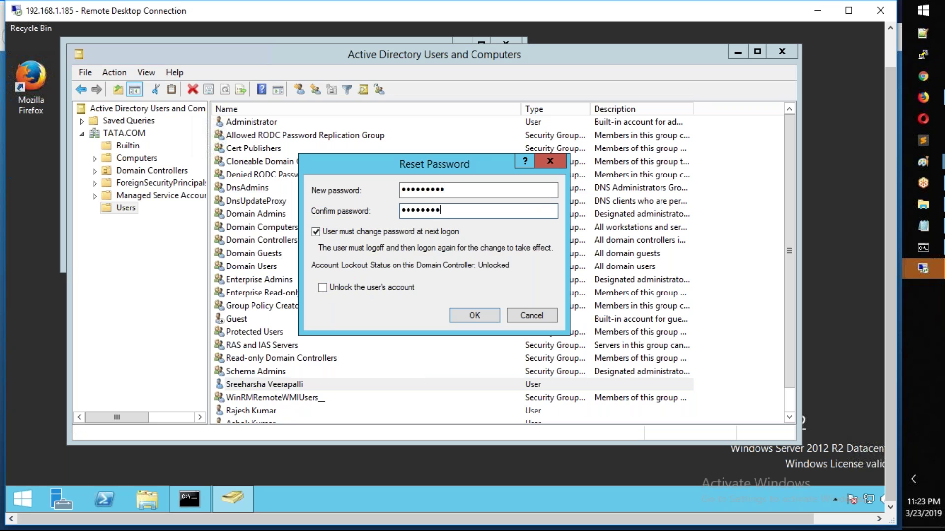
type("*")
left_click(474, 315)
left_click(588, 295)
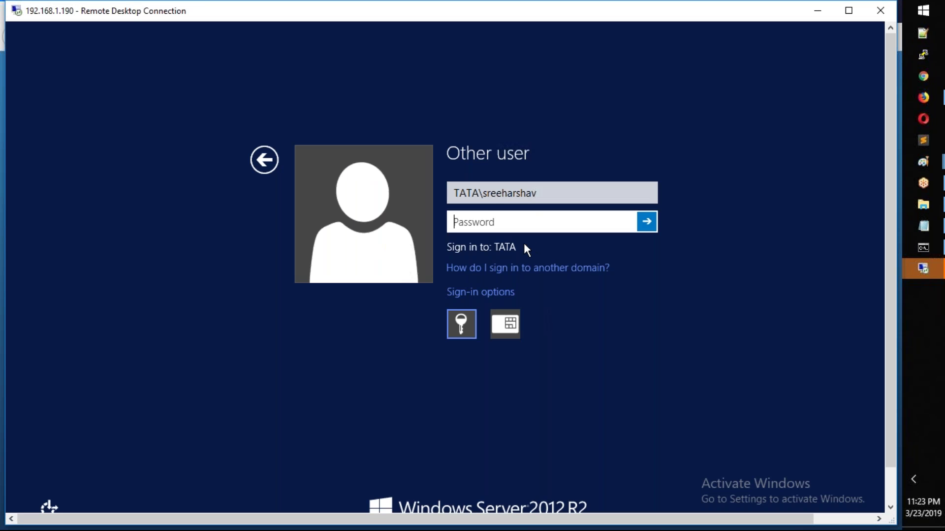
Step: Sign in with the reset password and make a first attempt at the required password change
type("*********")
key("Return")
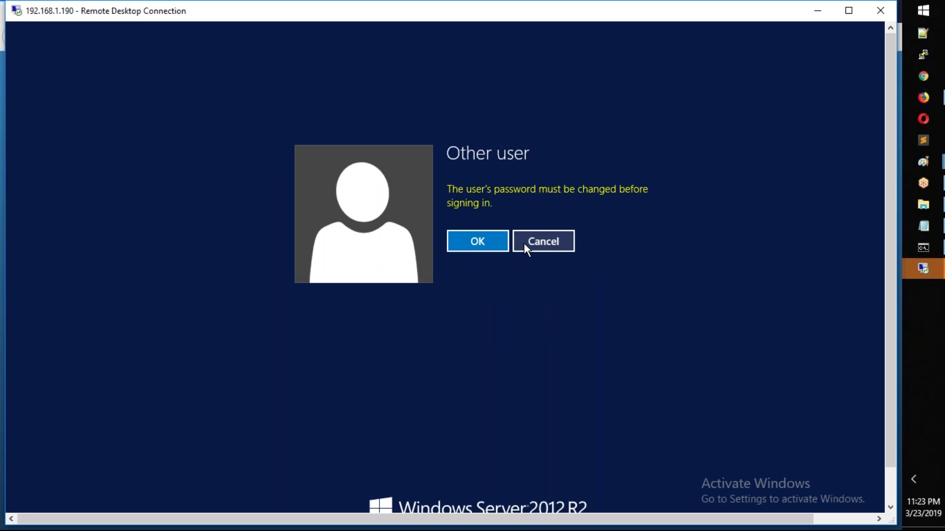
key("Return")
type("*********")
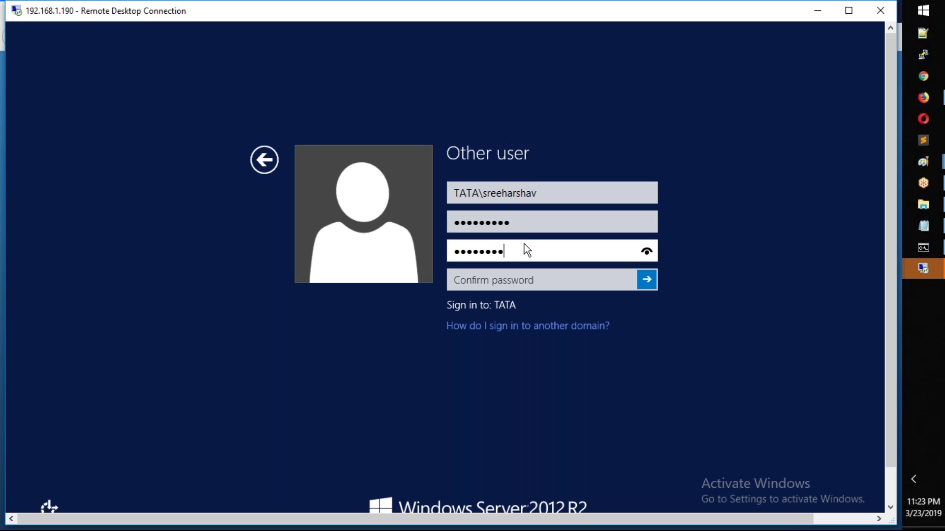
type("**")
key("Tab")
type("****")
type("••••••")
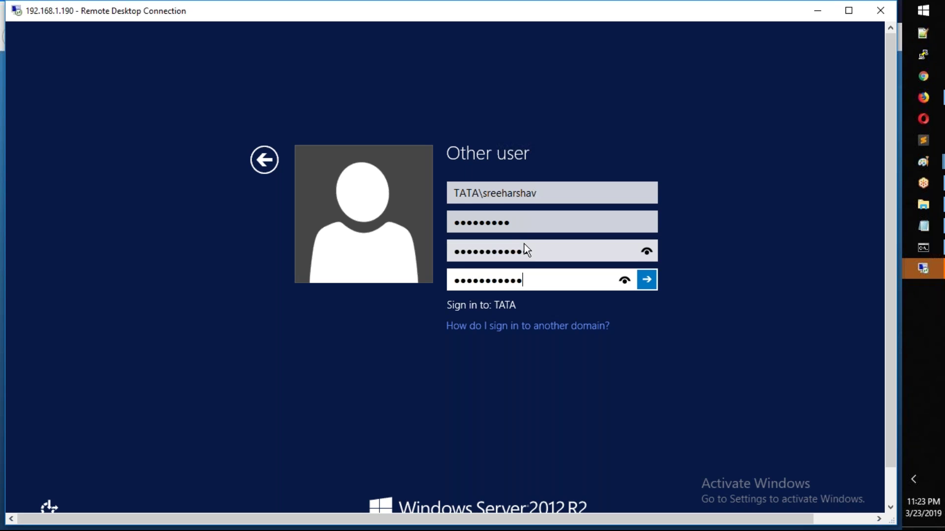
key("Return")
key("Return")
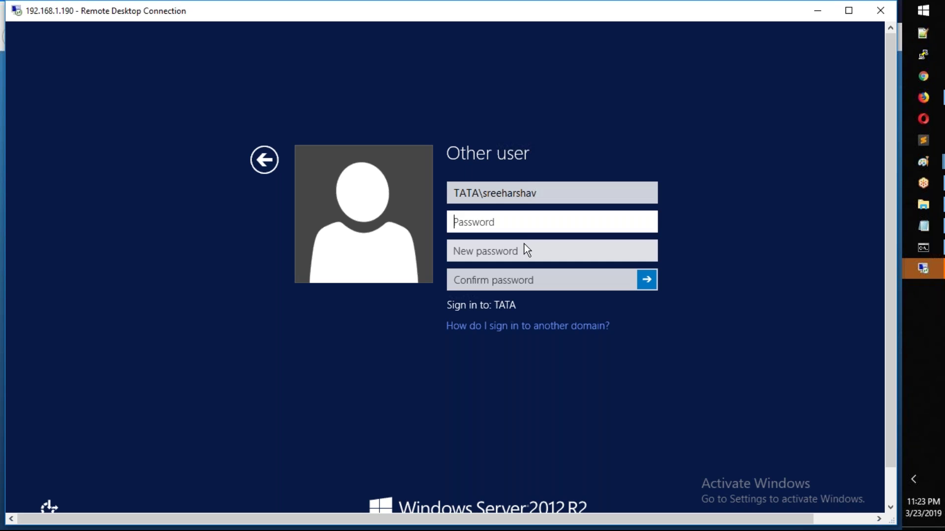
Step: Fill in old, new and confirmed passwords to complete the change and acknowledge success
type("•••••••")
type("•")
key("Tab")
type("•••••")
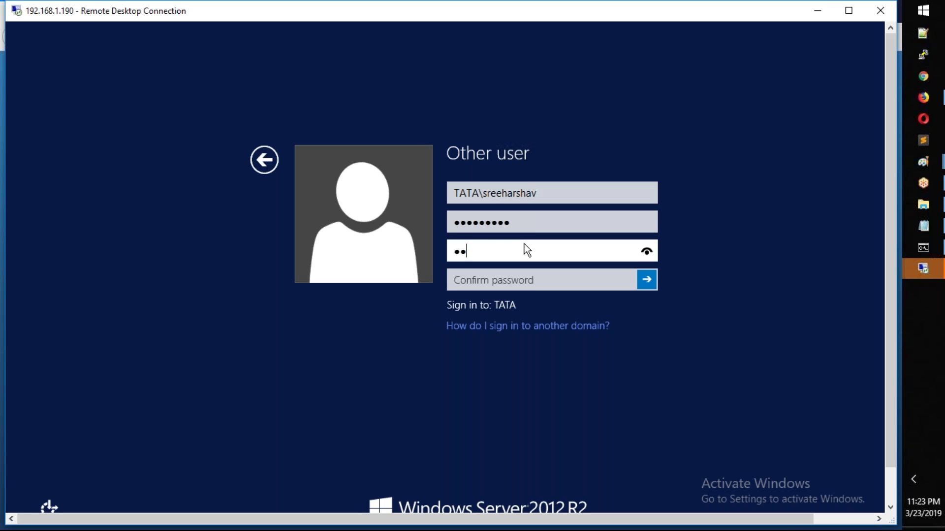
type("•••••••")
key("Tab")
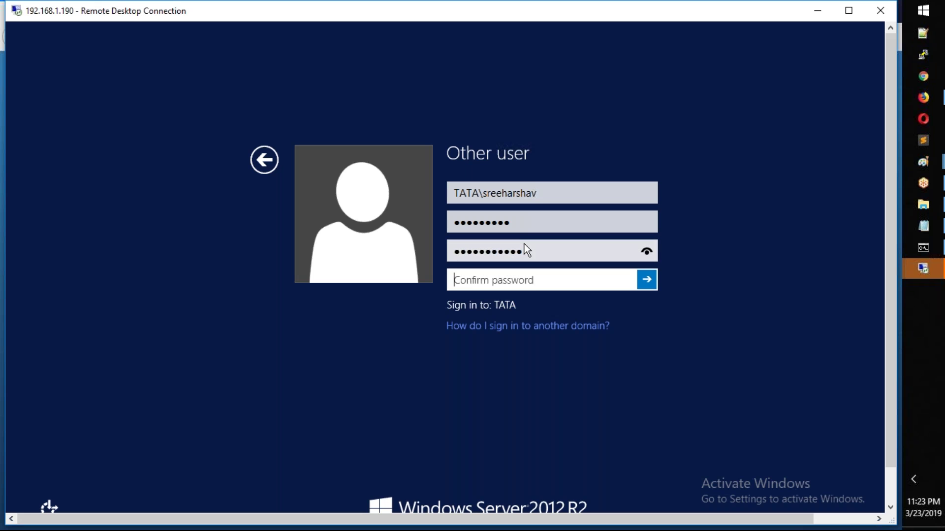
type("•••••••")
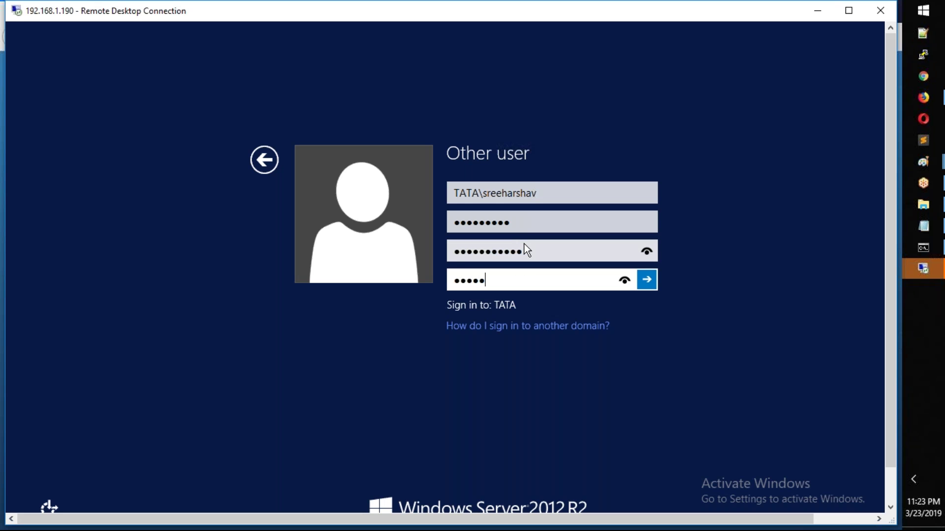
type("•••••")
key("Return")
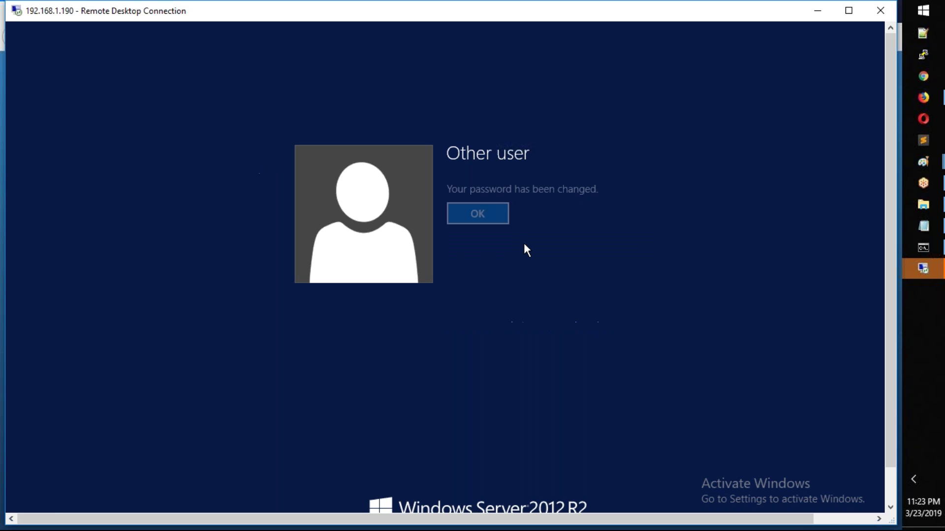
left_click(491, 212)
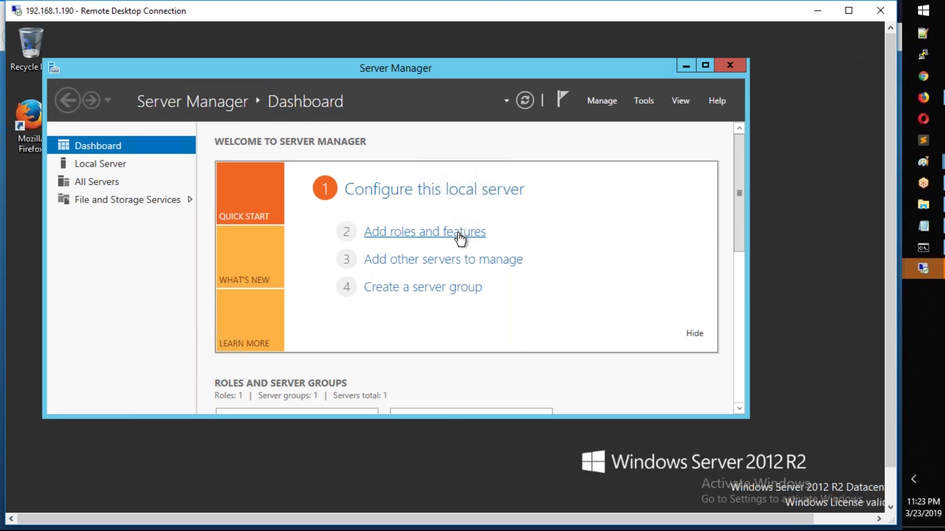
Step: In AD.txt, highlight the steps for IP/DNS setup, joining TATA.COM, and creating Testuser
left_click(924, 231)
scroll(450, 375, "down", 1)
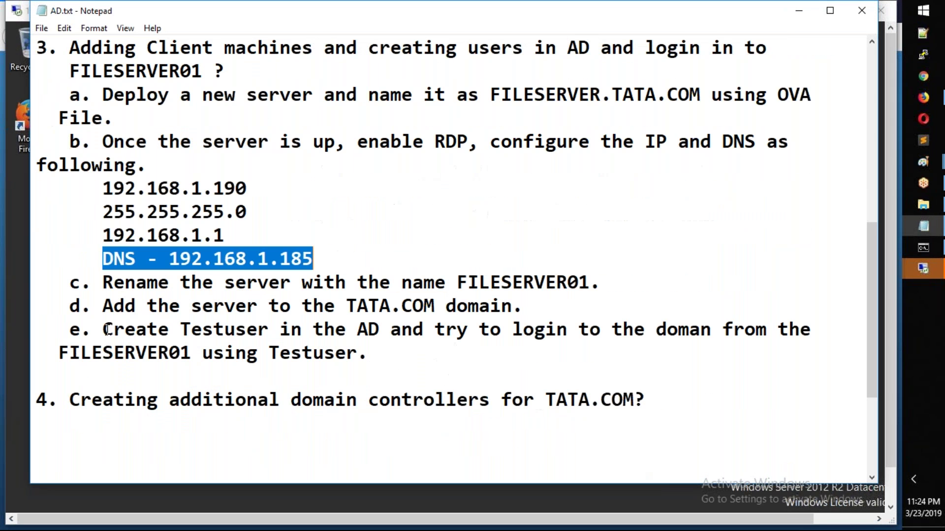
scroll(124, 170, "up", 1)
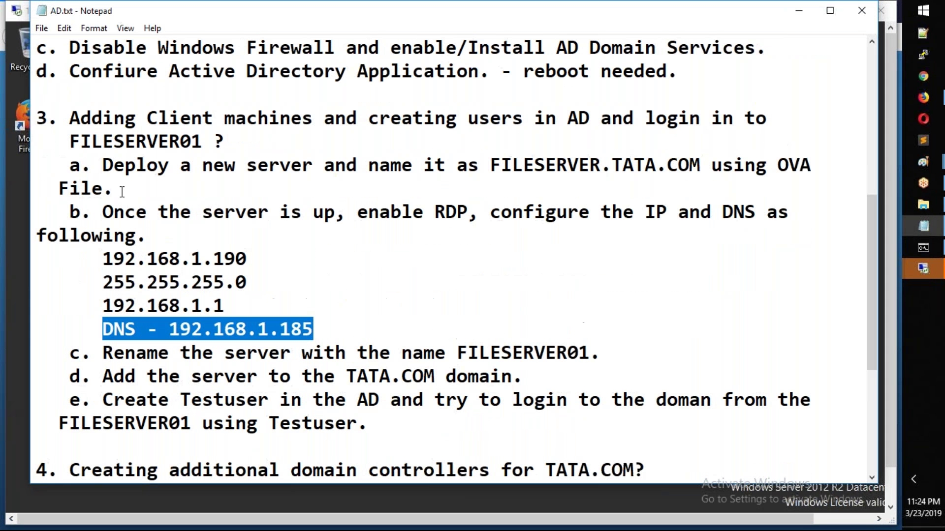
left_click_drag(113, 165, 164, 197)
left_click_drag(115, 212, 586, 321)
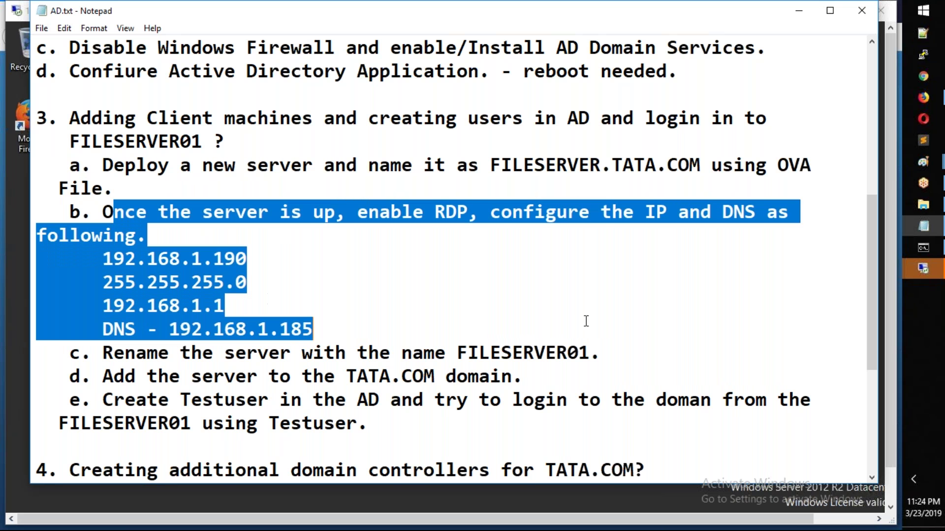
left_click(586, 321)
left_click_drag(103, 376, 521, 374)
left_click_drag(103, 399, 369, 426)
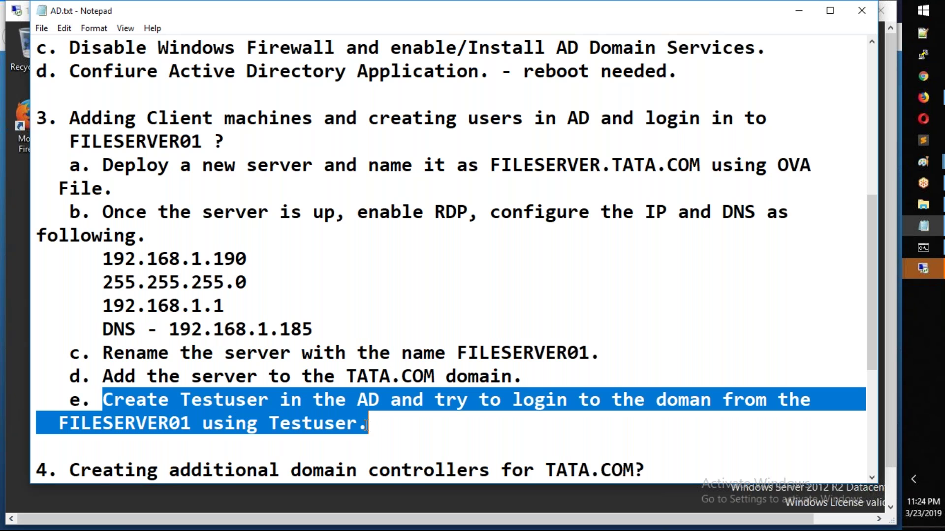
Step: Alt+Tab back to the 192.168.1.190 Remote Desktop session
key("alt")
key("alt+Tab")
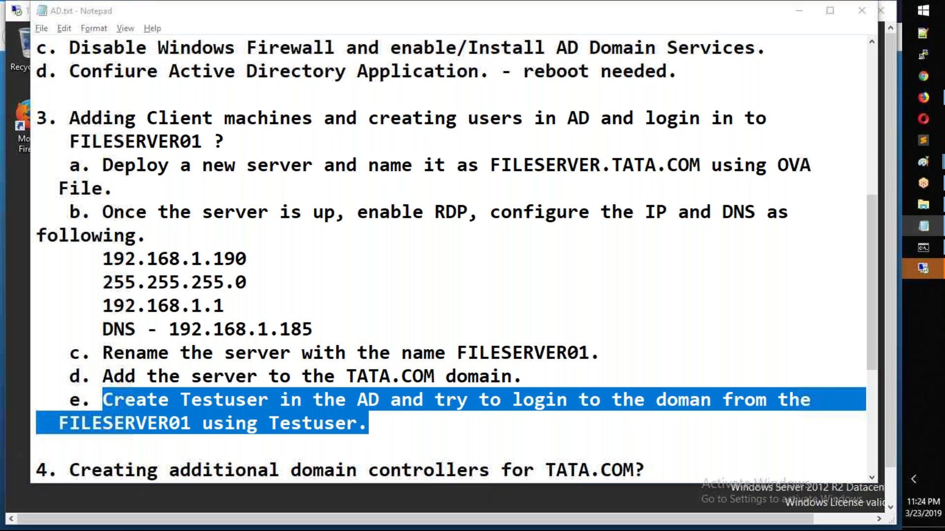
left_click_drag(893, 226, 864, 105)
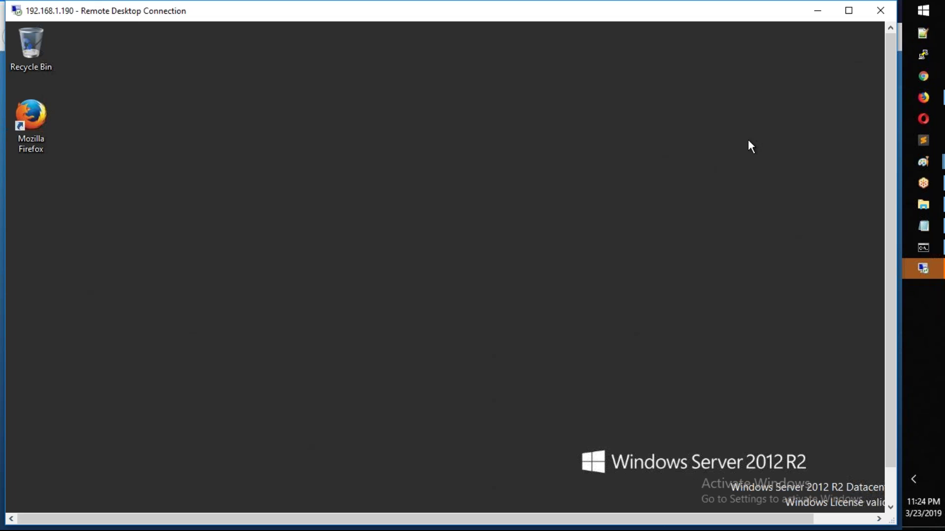